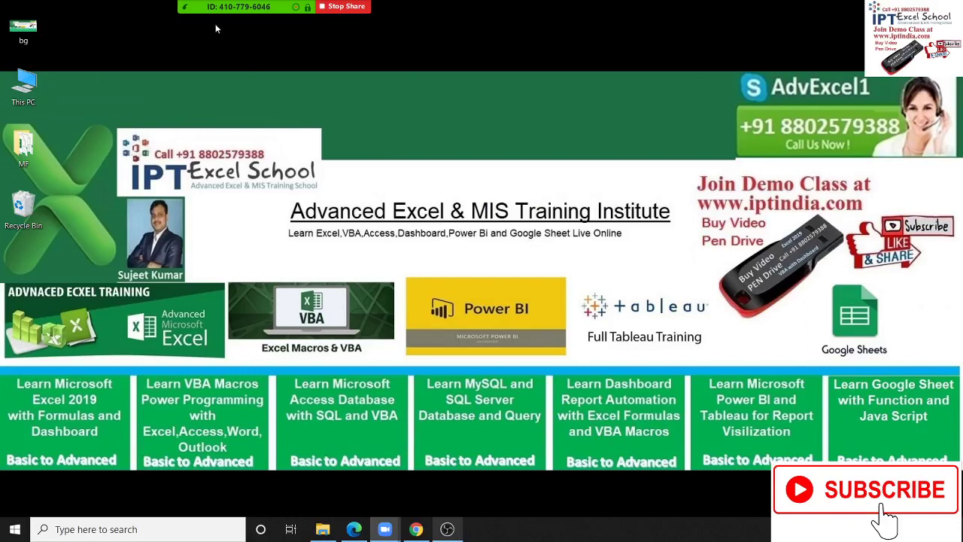
# - Start recording the session, then search Windows for 'exce' and launch Excel
pyautogui.click(525, 15)
pyautogui.click(543, 66)
pyautogui.press('super')
pyautogui.write('exce')
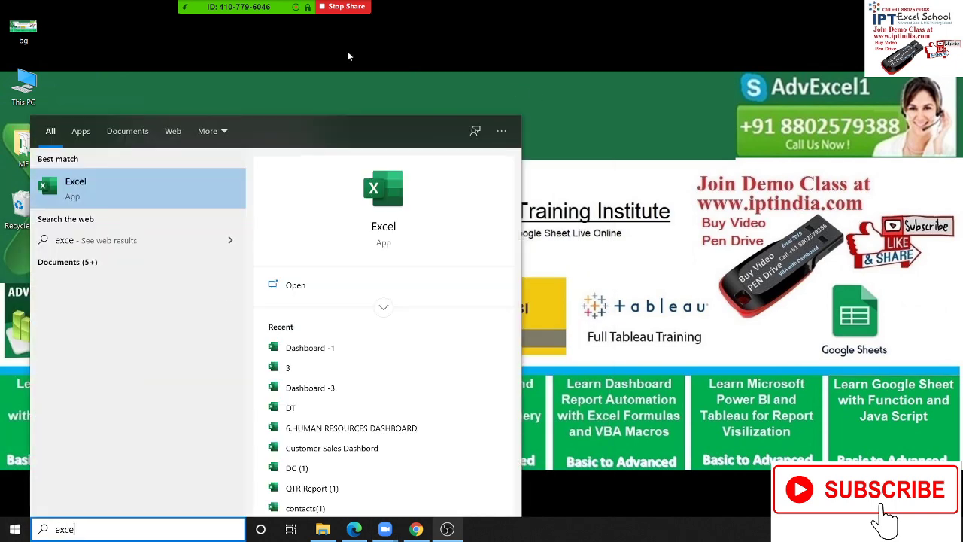
pyautogui.press('Return')
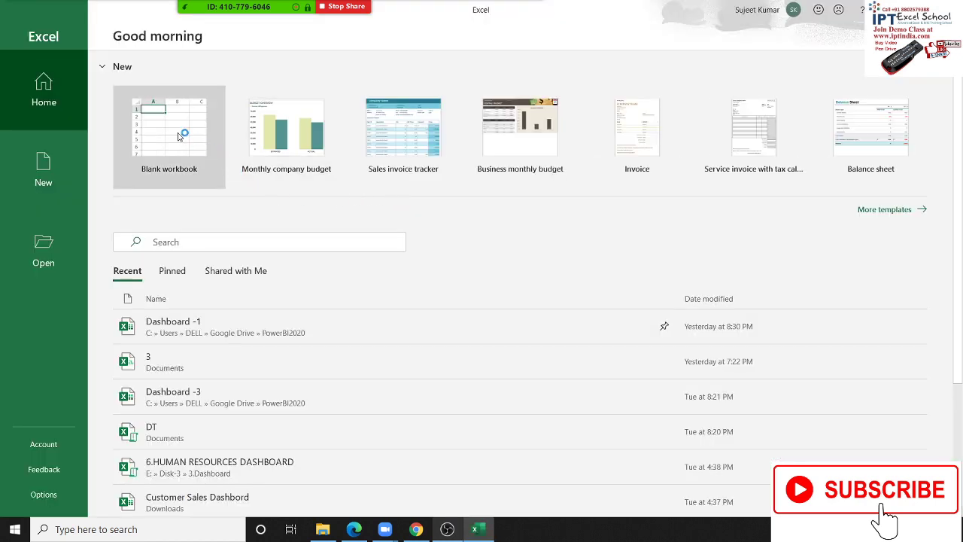
# - In a blank workbook, add a Month header and fill months Jan through Aug into A2:A9
pyautogui.click(175, 130)
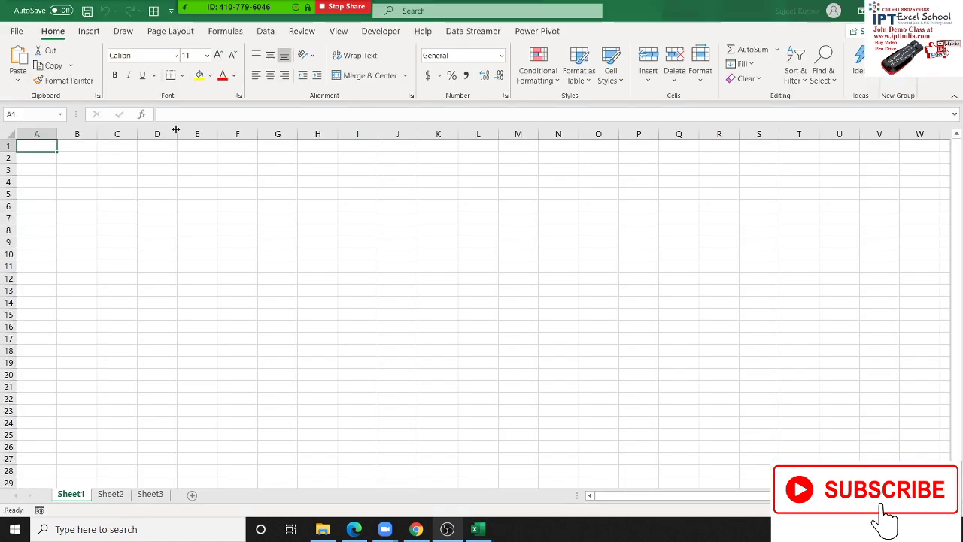
pyautogui.click(95, 36)
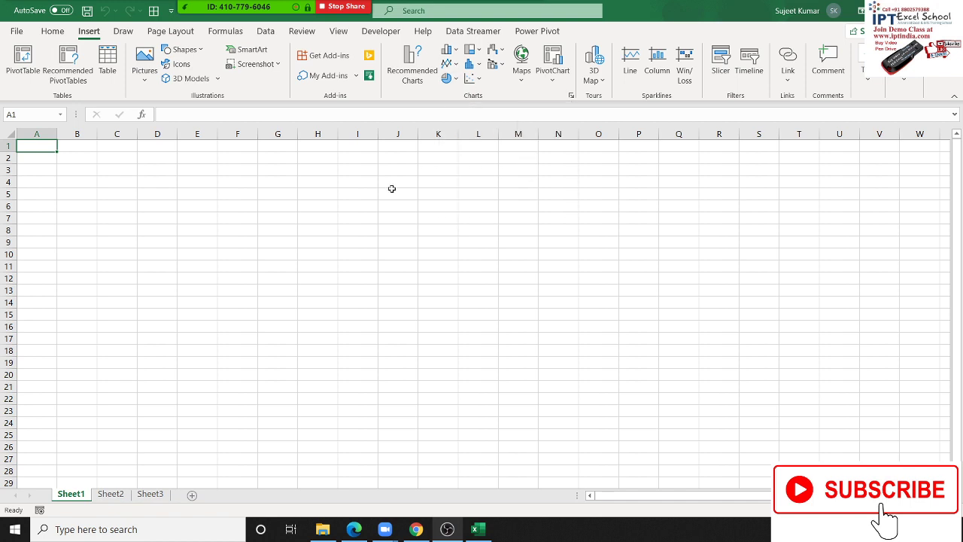
pyautogui.write('Mon')
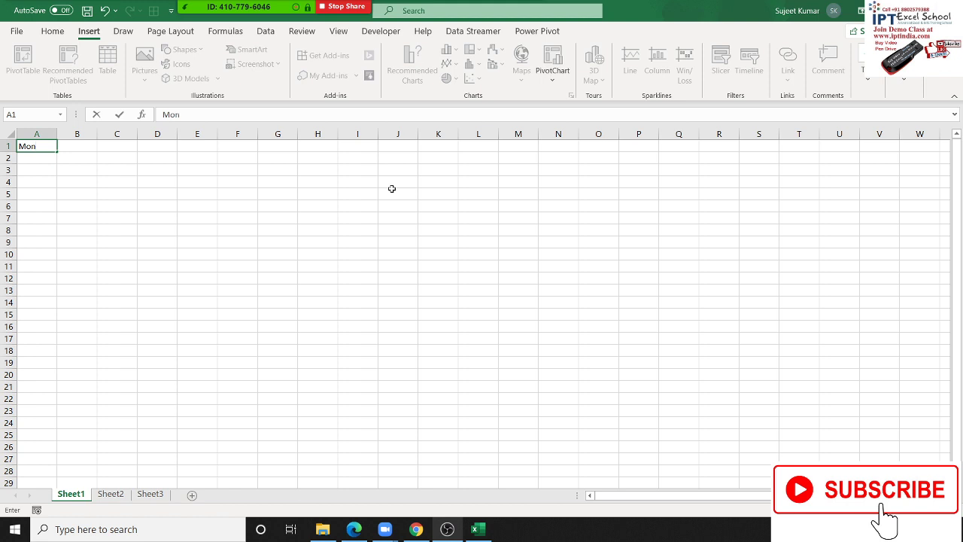
pyautogui.write('th')
pyautogui.press('Return')
pyautogui.write('Jan')
pyautogui.press('Return')
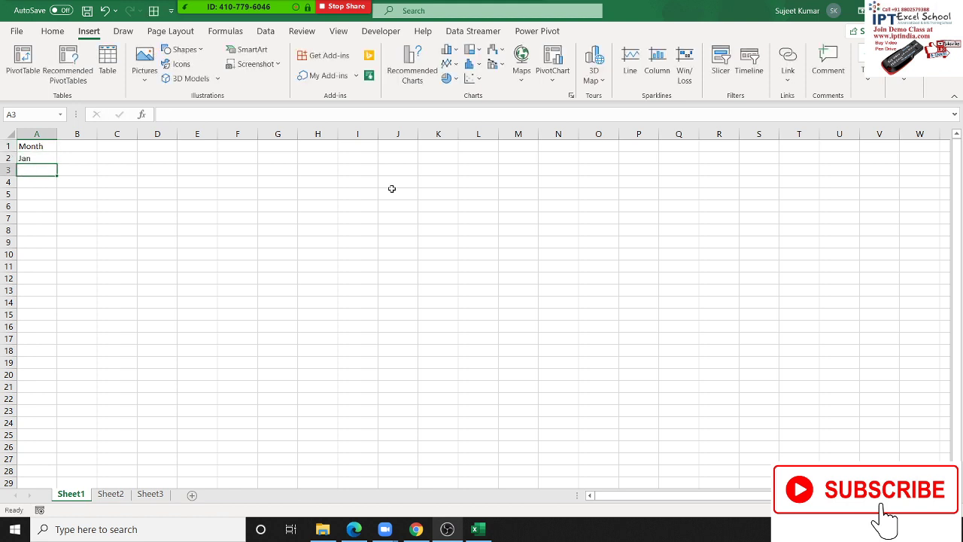
pyautogui.click(47, 161)
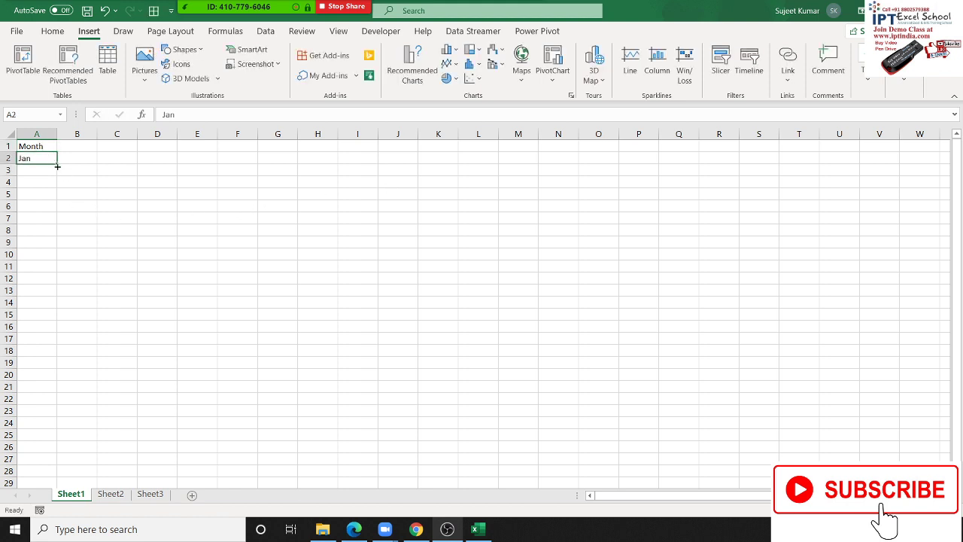
pyautogui.moveTo(57, 166); pyautogui.dragTo(60, 247)
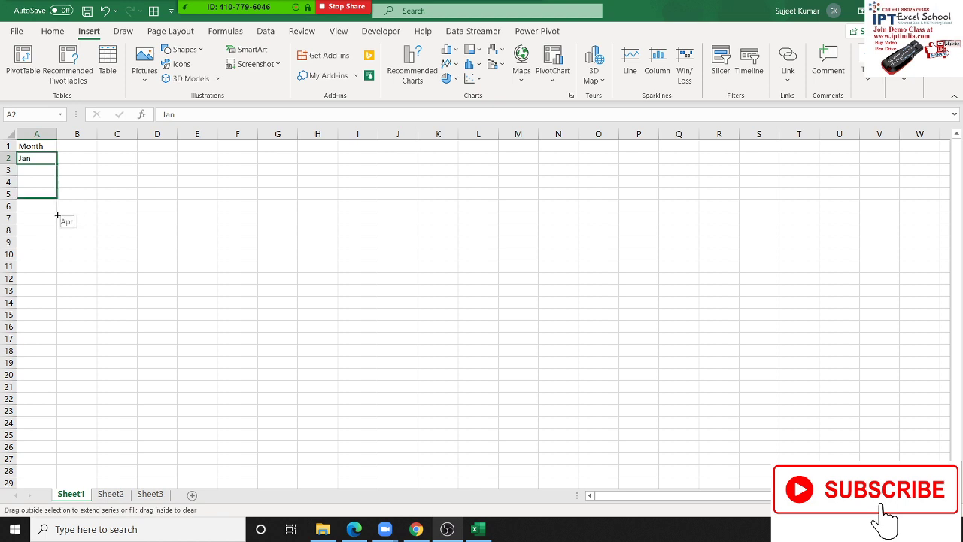
# - Add a Sales header in B1 with values 85, 36, 63, 36, 45, 65, 36, 63 below it
pyautogui.click(87, 155)
pyautogui.press('Up')
pyautogui.write('Sa')
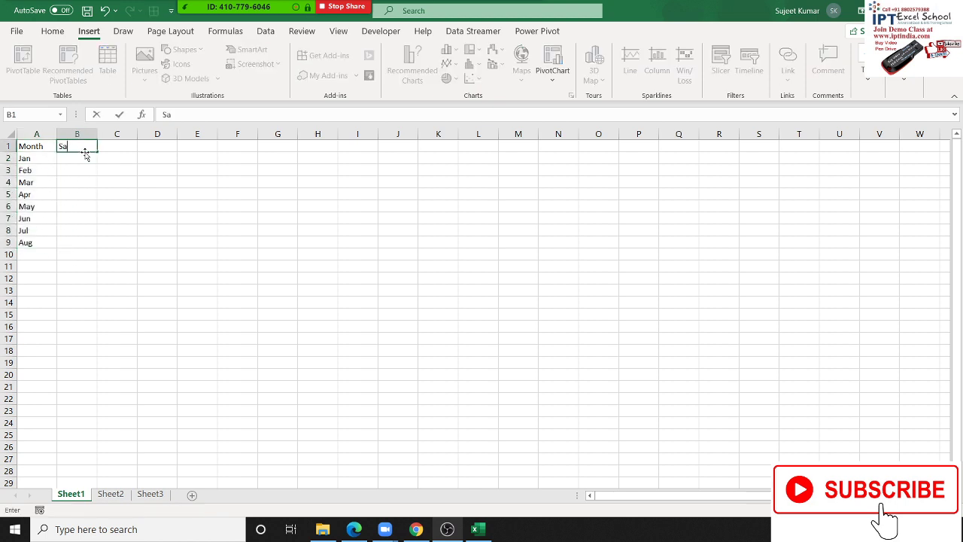
pyautogui.write('les')
pyautogui.press('Return')
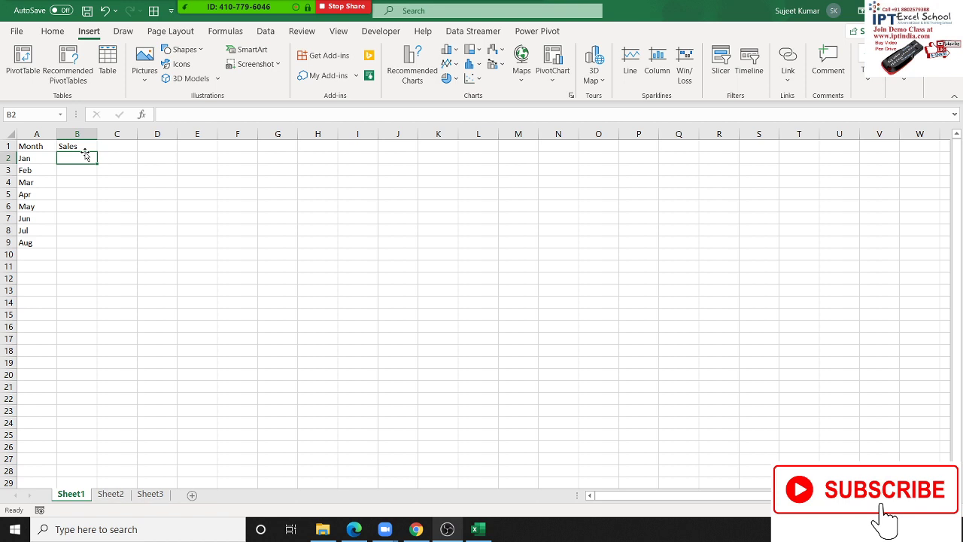
pyautogui.write('85')
pyautogui.press('Return')
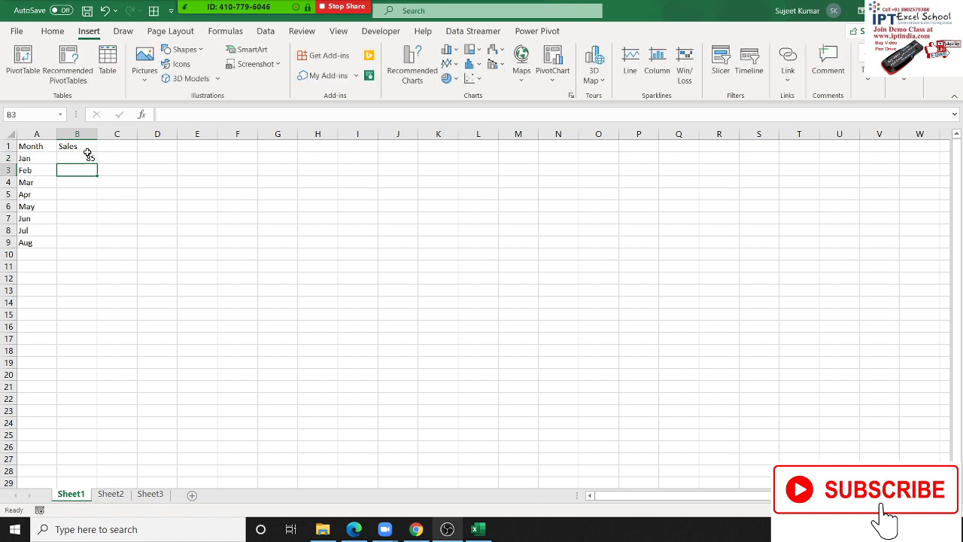
pyautogui.write('36')
pyautogui.press('Return')
pyautogui.write('63')
pyautogui.press('Return')
pyautogui.write('36')
pyautogui.press('Return')
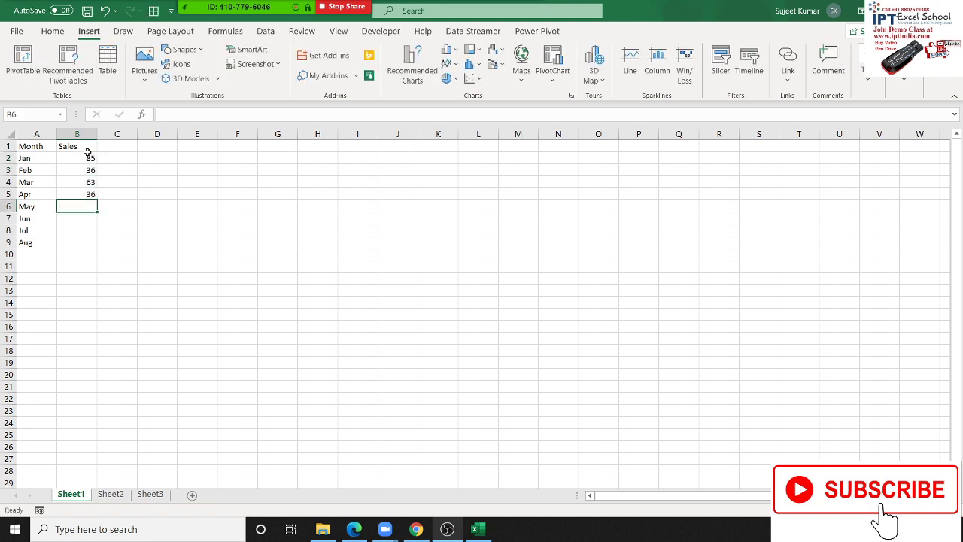
pyautogui.write('45')
pyautogui.press('Return')
pyautogui.write('65')
pyautogui.press('Return')
pyautogui.write('36')
pyautogui.press('Return')
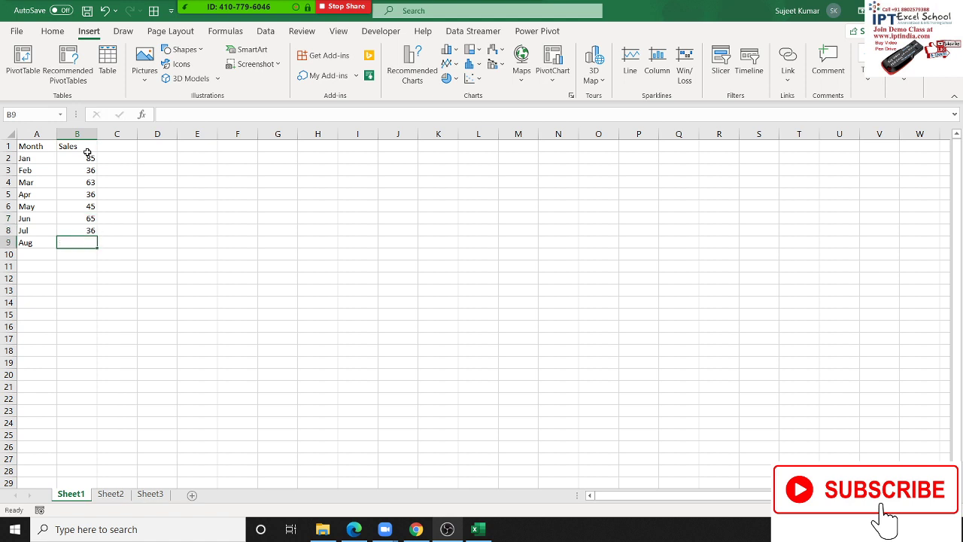
pyautogui.write('63')
pyautogui.press('Return')
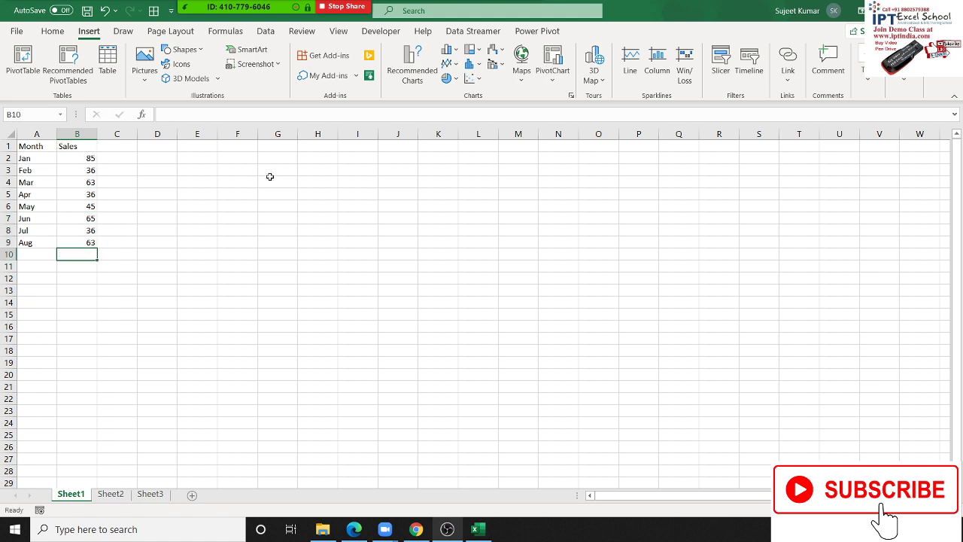
# - Enter a RANDBETWEEN formula with a lower limit of 100000 in B2
pyautogui.click(90, 158)
pyautogui.write('=')
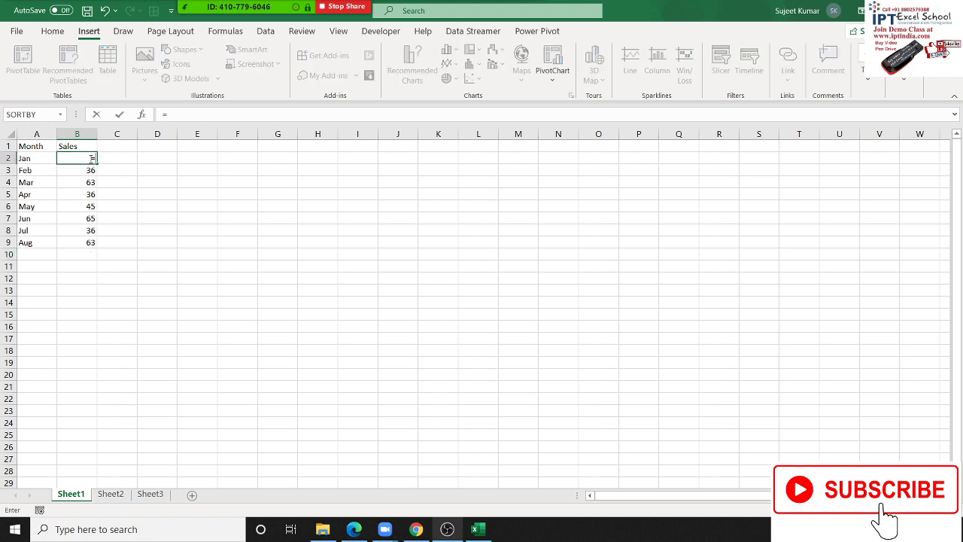
pyautogui.write('ra')
pyautogui.press('Down')
pyautogui.press('Down')
pyautogui.press('Tab')
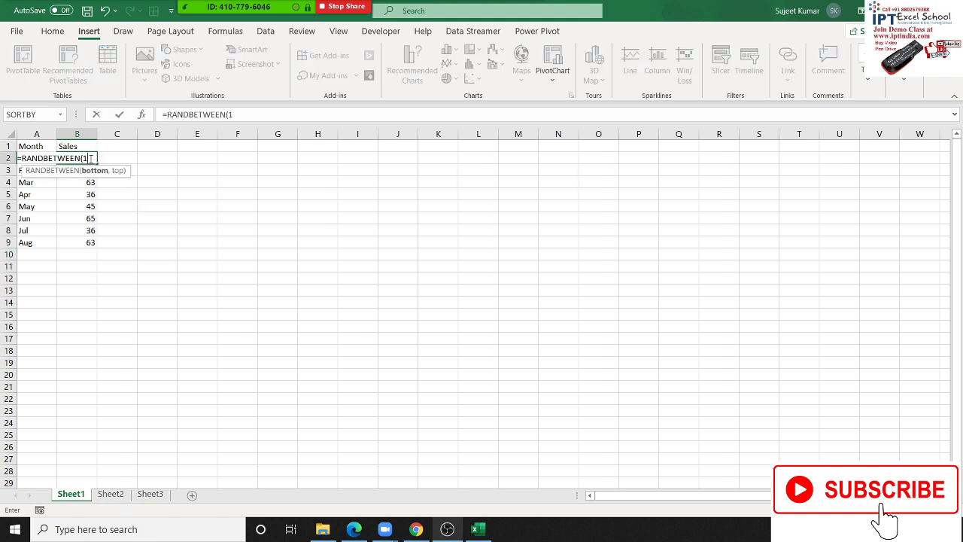
pyautogui.write('100000')
pyautogui.write(',1')
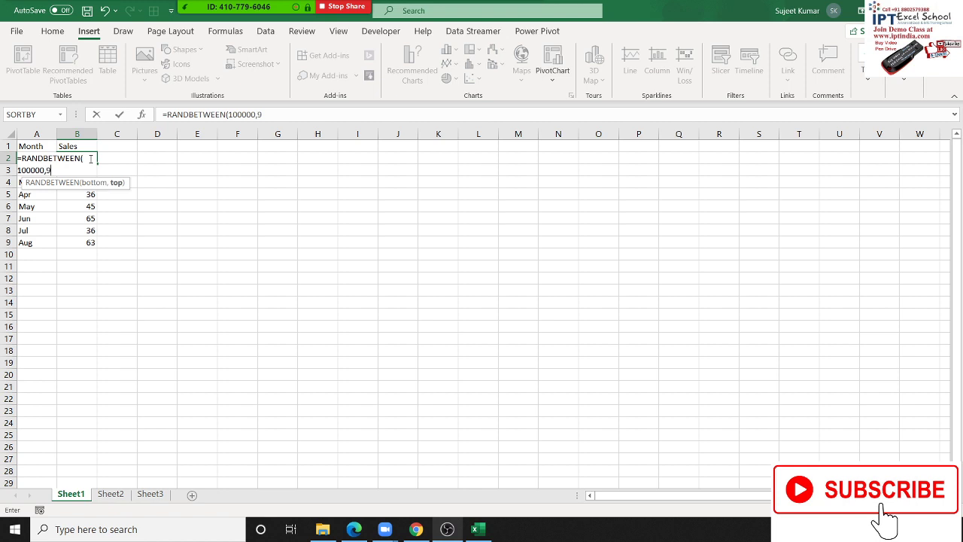
pyautogui.write('0000')
pyautogui.press('Return')
# - Fix the formula's upper limit to 9999999 and fill it down through B9
pyautogui.click(90, 158)
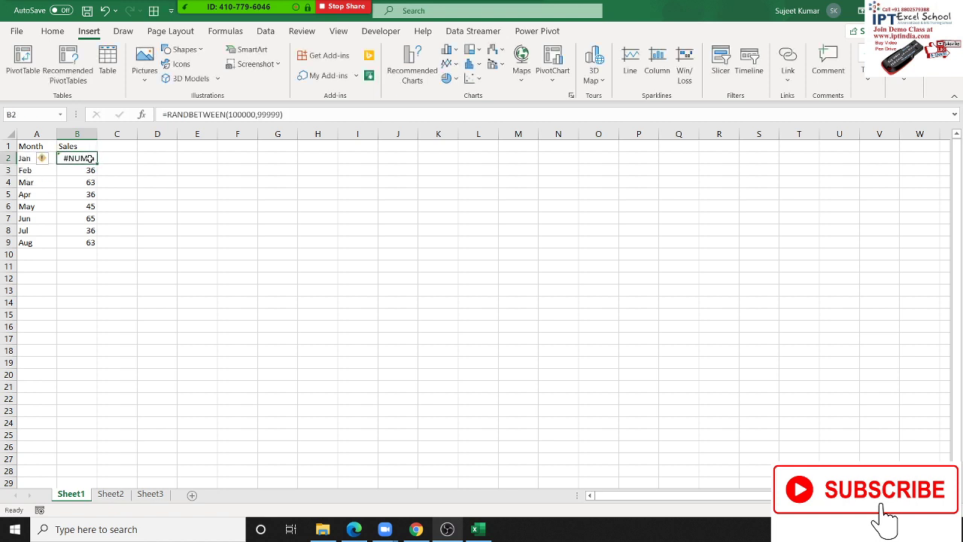
pyautogui.click(274, 114)
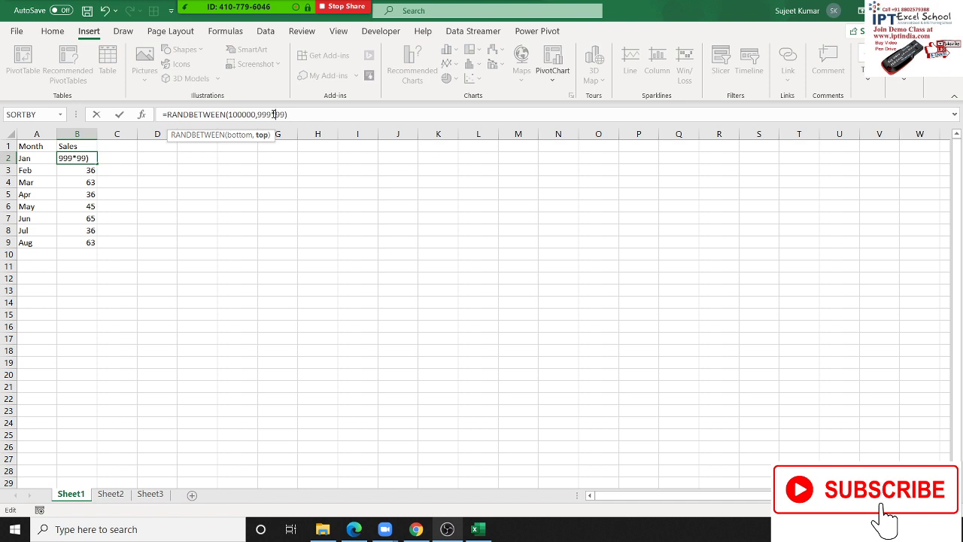
pyautogui.write('99')
pyautogui.press('Return')
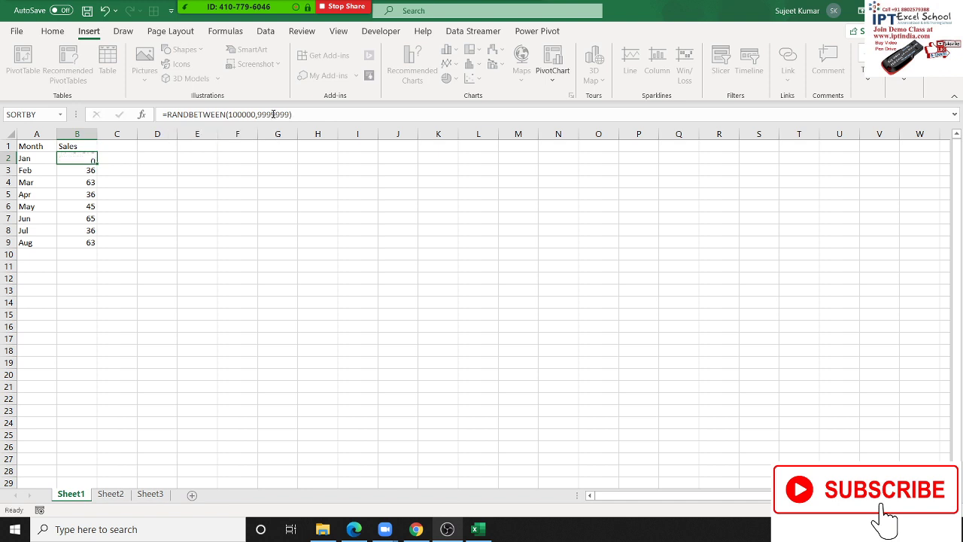
pyautogui.press('Return')
pyautogui.hotkey('ctrl', 'd')
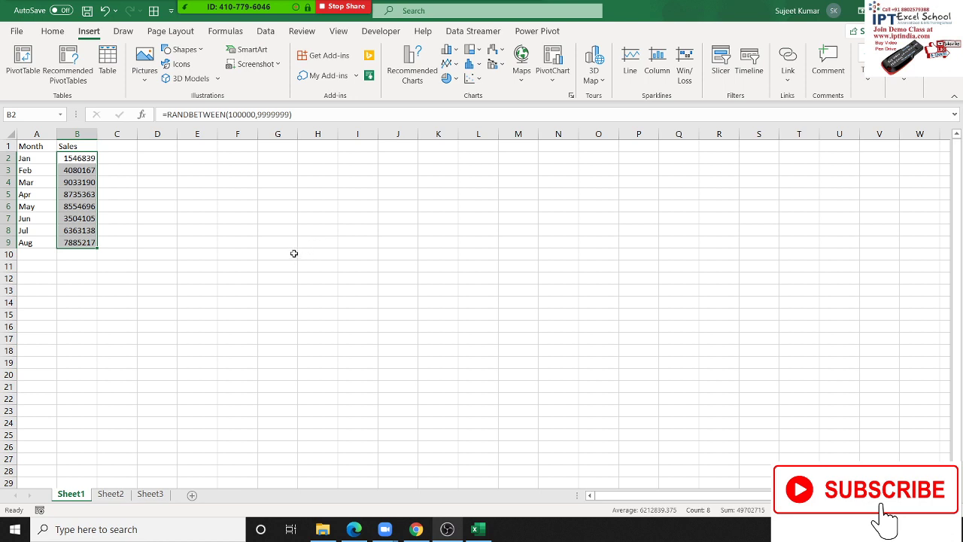
# - Insert a clustered column chart of A1:B9, move it beside the data and enlarge it
pyautogui.moveTo(23, 145); pyautogui.dragTo(68, 239)
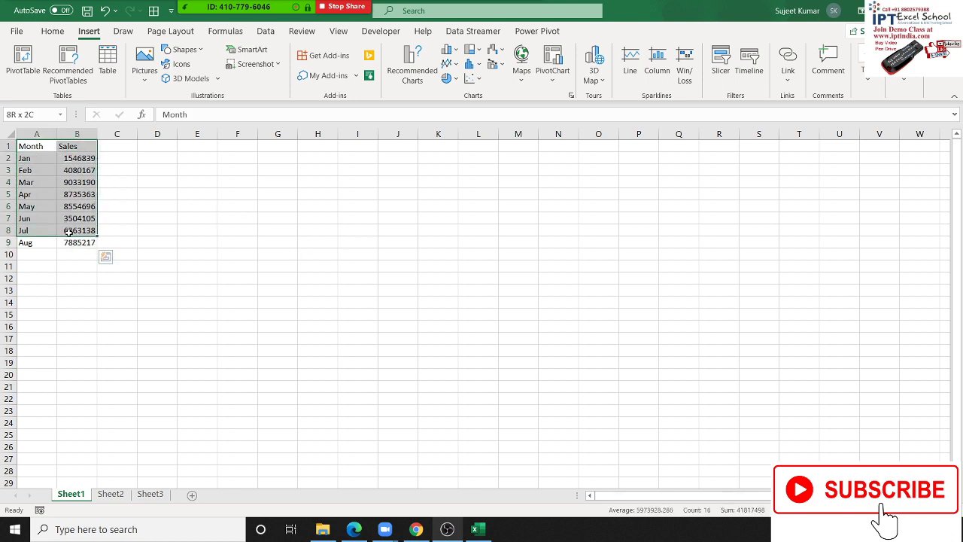
pyautogui.click(449, 50)
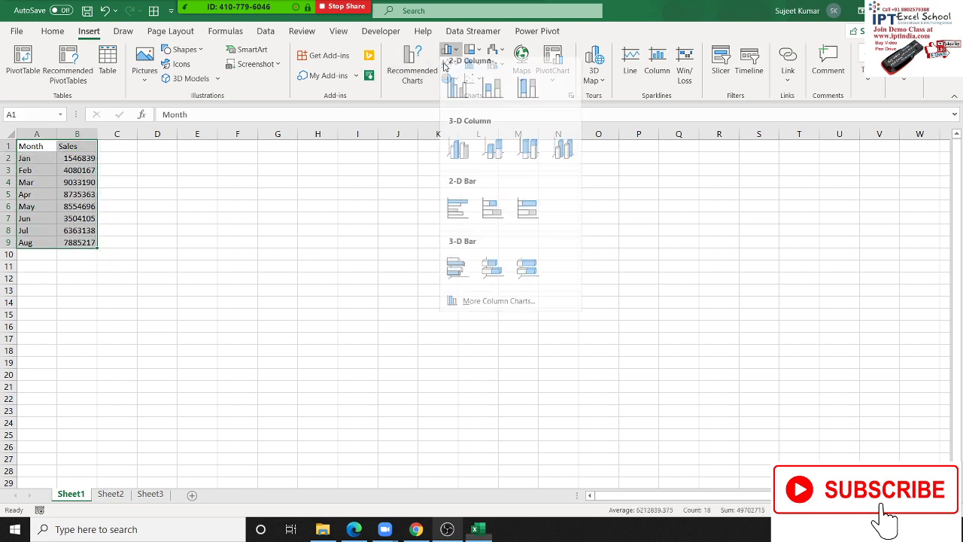
pyautogui.click(455, 95)
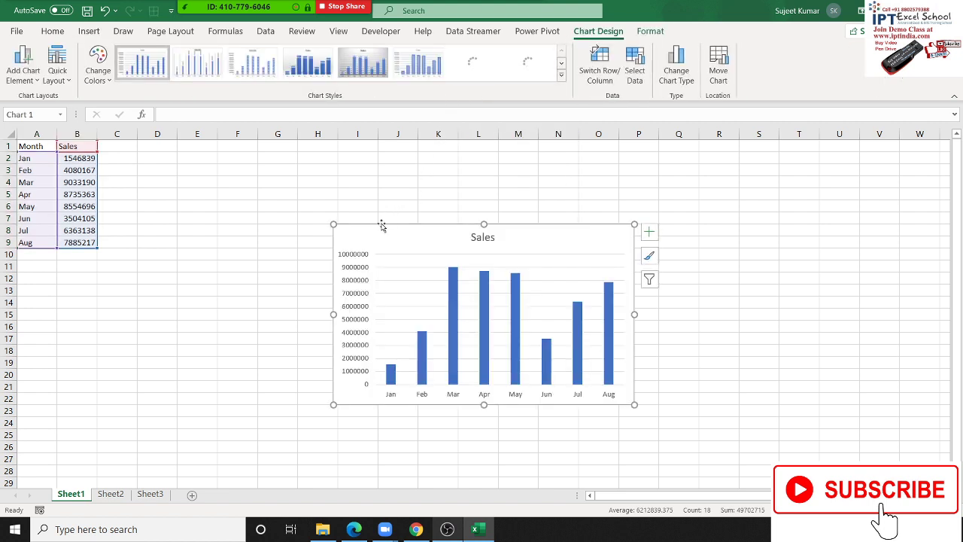
pyautogui.moveTo(251, 219); pyautogui.dragTo(208, 175)
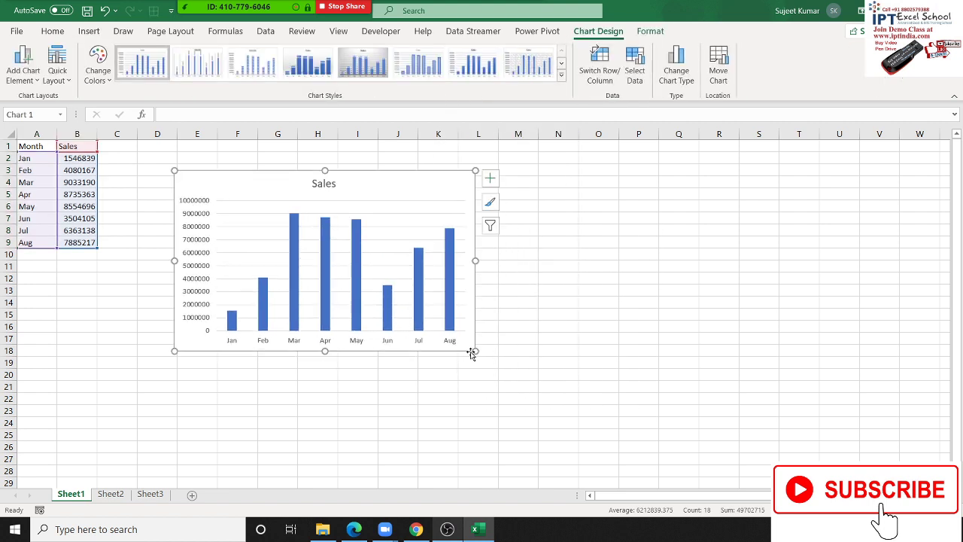
pyautogui.moveTo(474, 350); pyautogui.dragTo(589, 380)
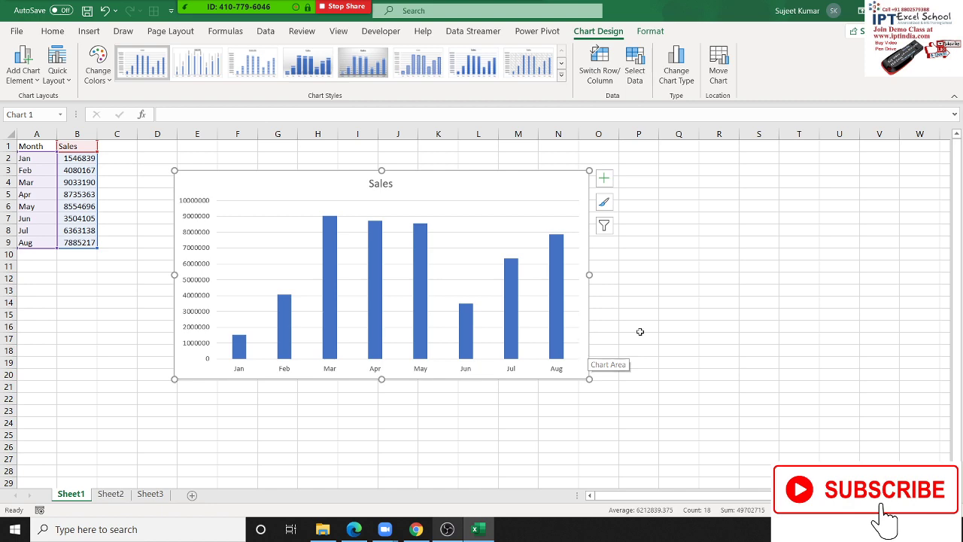
# - Try a gradient blue chart style, then apply the dark outlined-bar style to the Sales chart
pyautogui.click(670, 304)
pyautogui.click(572, 203)
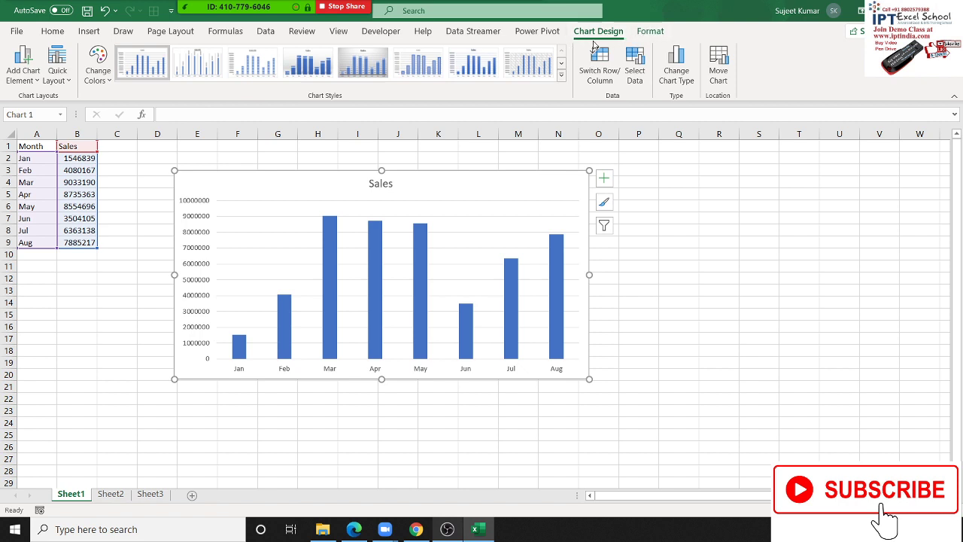
pyautogui.click(561, 74)
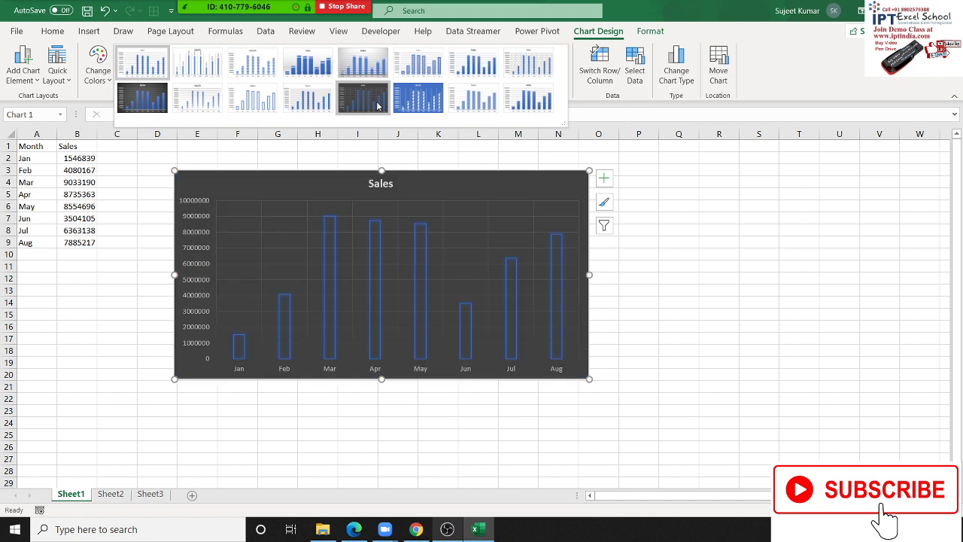
pyautogui.click(526, 105)
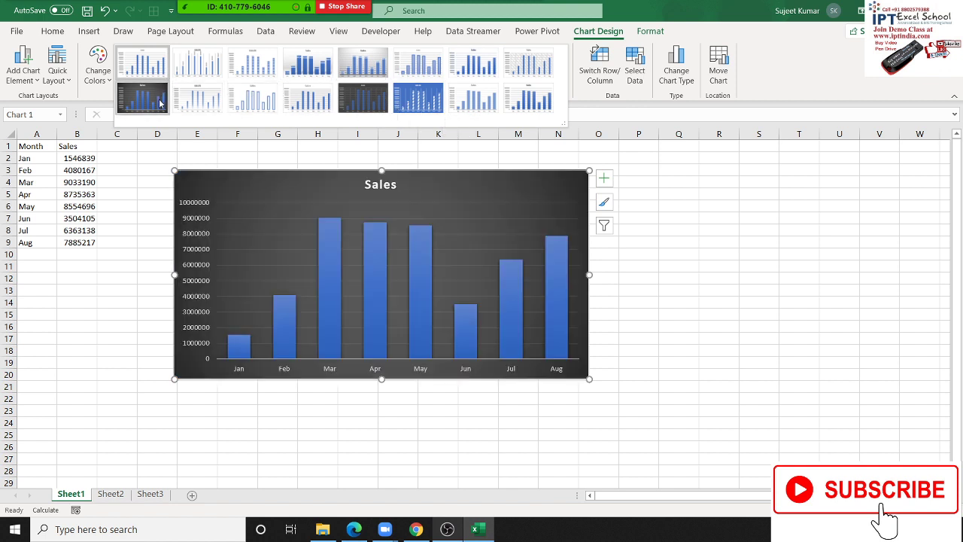
pyautogui.click(363, 98)
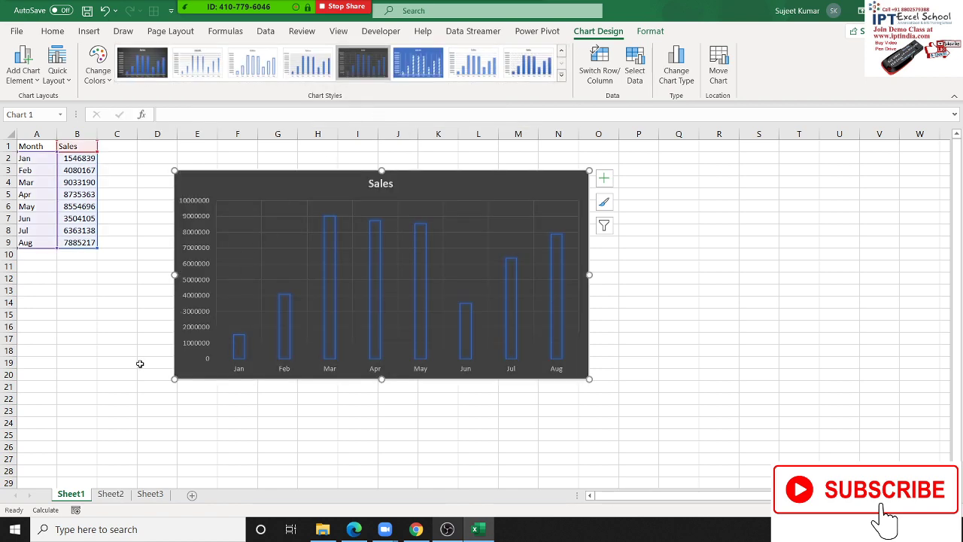
# - Reposition the Sales chart on the sheet, then delete it
pyautogui.click(140, 363)
pyautogui.moveTo(225, 179)
pyautogui.mouseDown()
pyautogui.moveTo(269, 163)
pyautogui.moveTo(275, 150)
pyautogui.mouseUp()
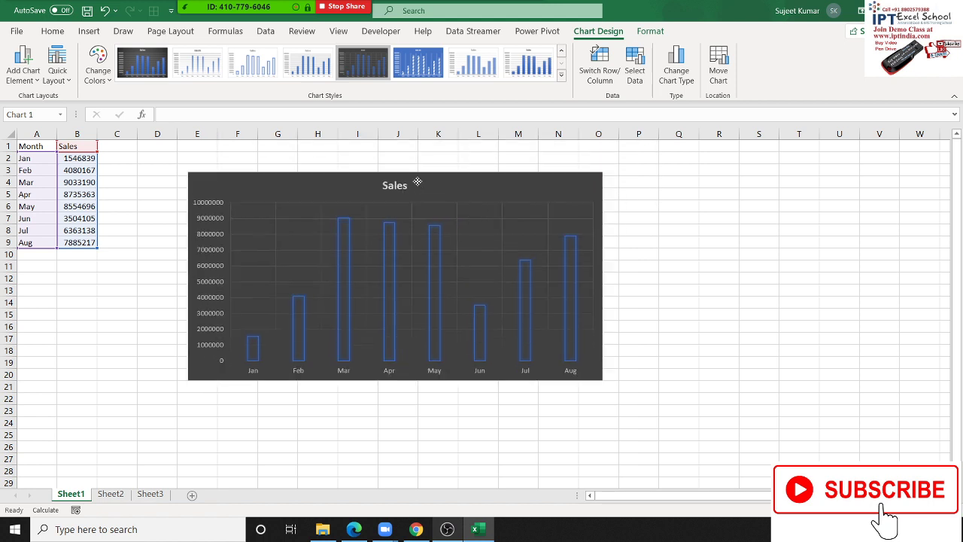
pyautogui.moveTo(446, 194); pyautogui.dragTo(410, 179)
pyautogui.moveTo(587, 373)
pyautogui.mouseDown()
pyautogui.moveTo(629, 411)
pyautogui.moveTo(598, 388)
pyautogui.mouseUp()
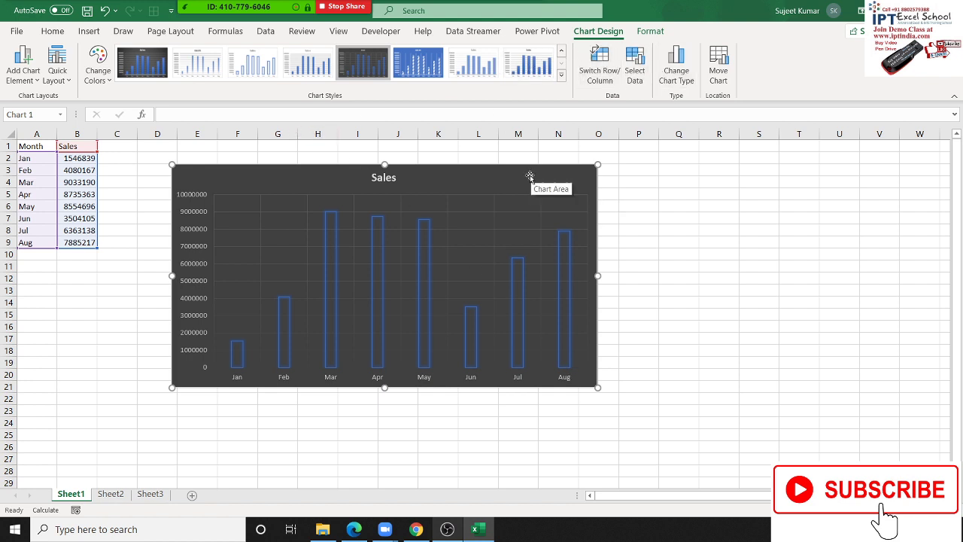
pyautogui.press('Delete')
pyautogui.moveTo(30, 147); pyautogui.dragTo(79, 243)
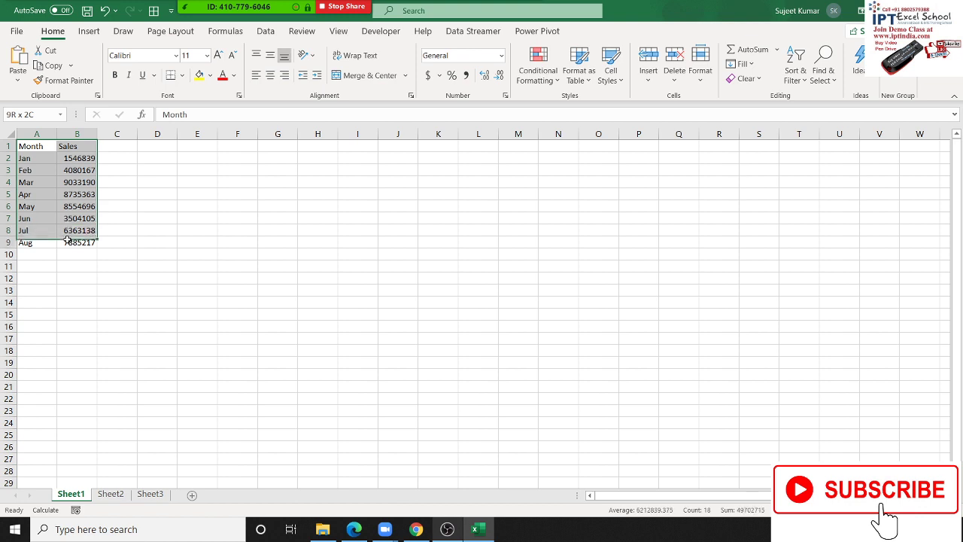
pyautogui.click(89, 31)
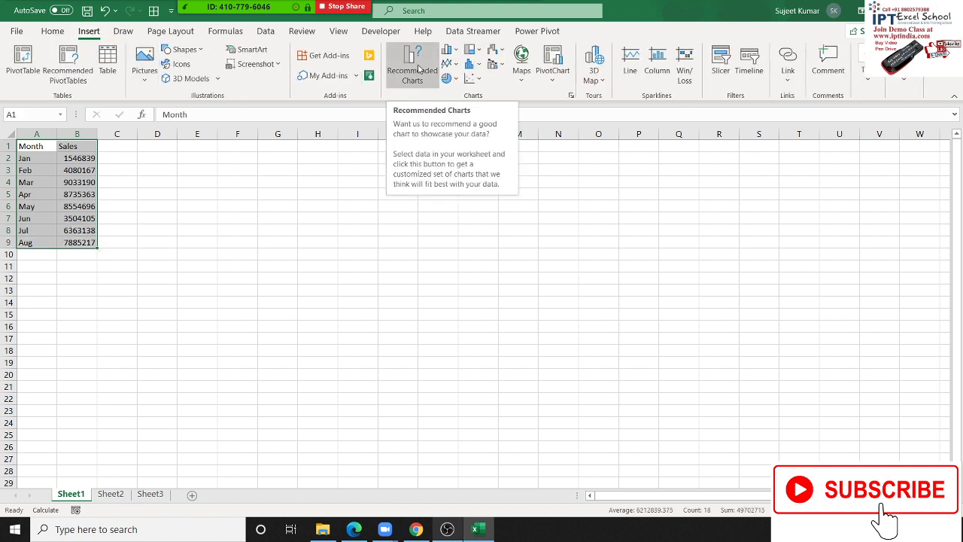
pyautogui.click(420, 70)
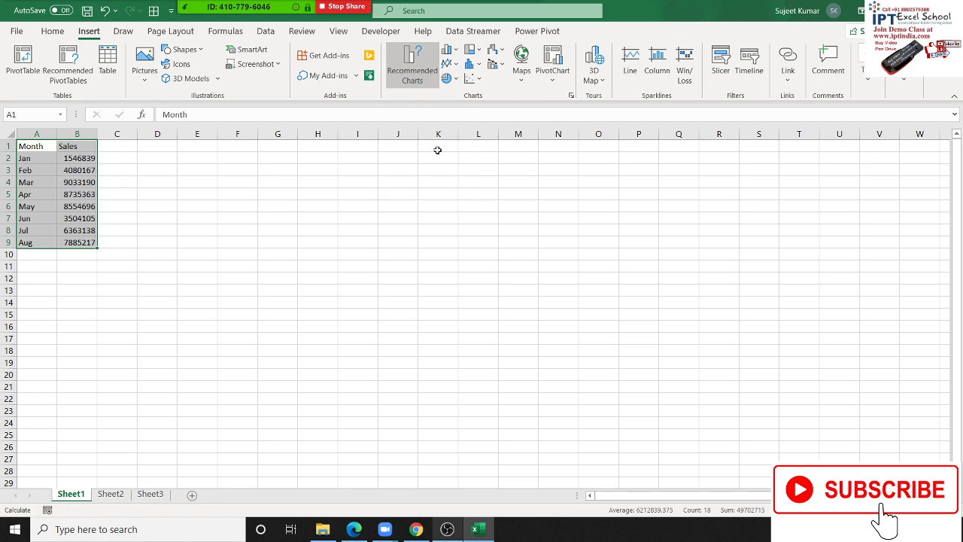
pyautogui.click(369, 218)
pyautogui.click(370, 275)
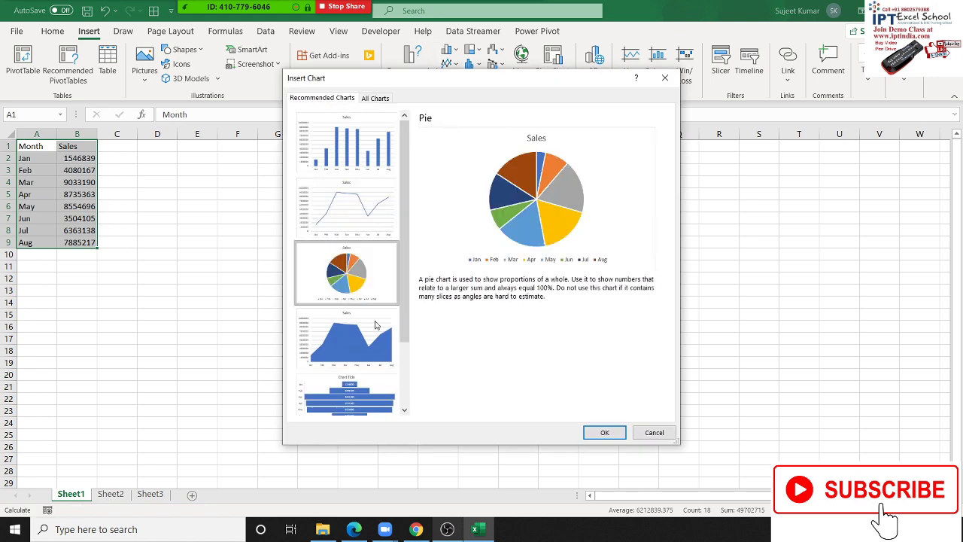
pyautogui.click(373, 336)
pyautogui.click(349, 388)
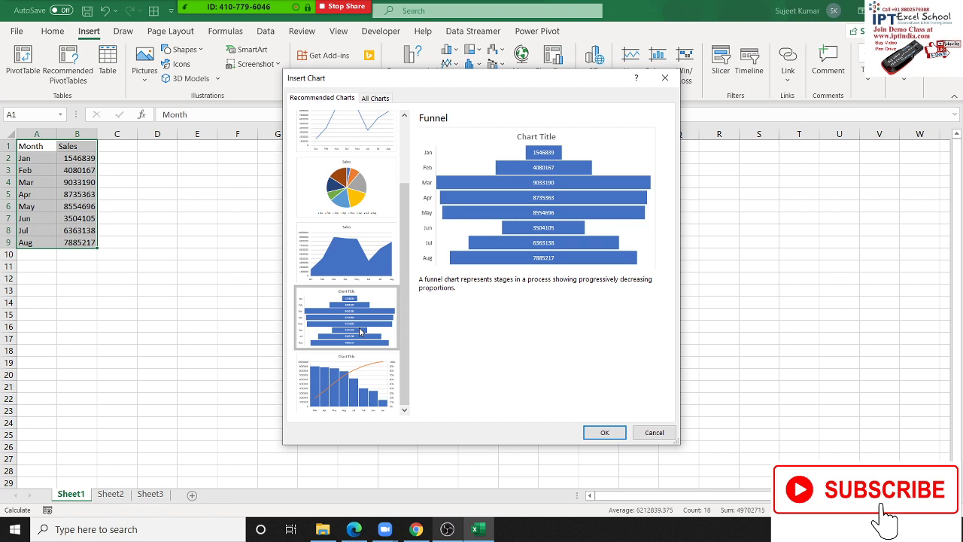
pyautogui.click(378, 388)
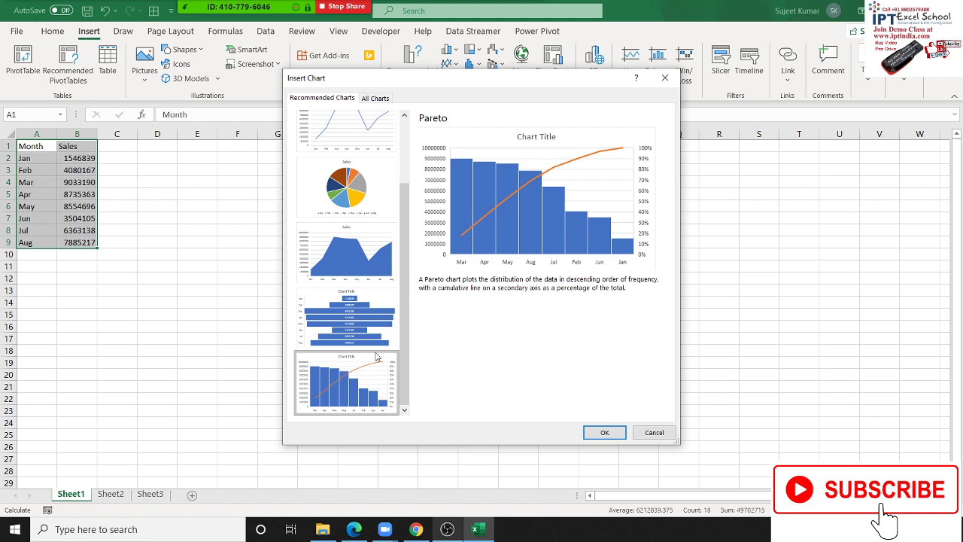
pyautogui.doubleClick(376, 356)
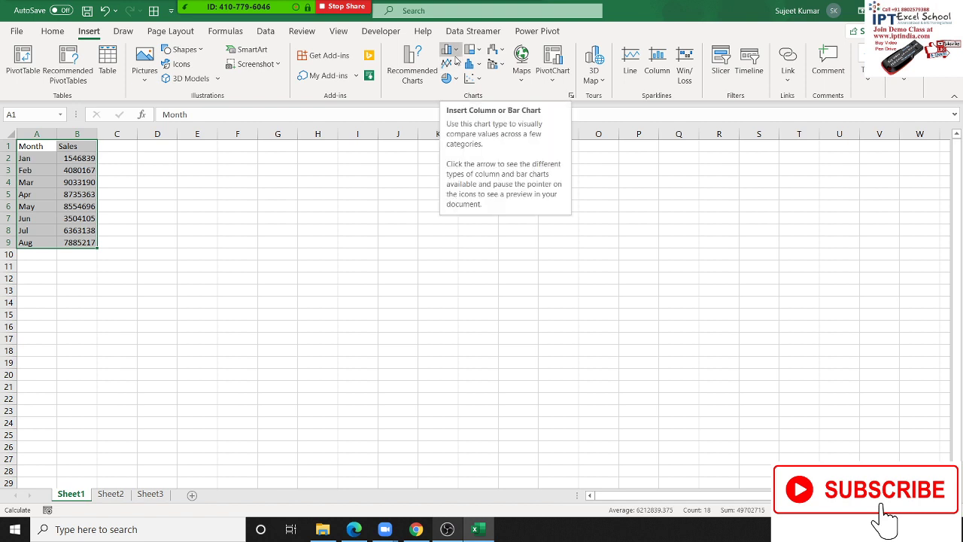
# - Preview the column chart types without inserting one, then clear the sales figures in B2:B9
pyautogui.click(450, 50)
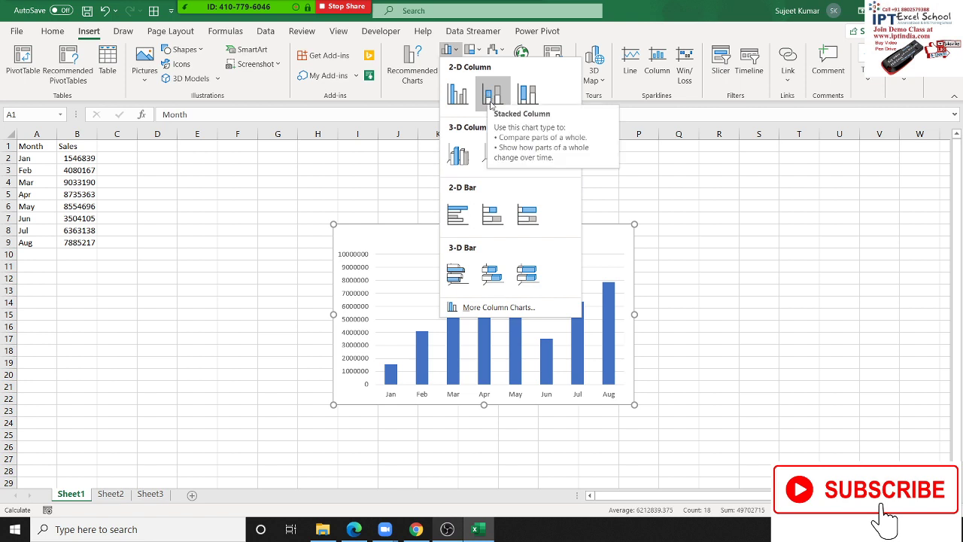
pyautogui.press('Escape')
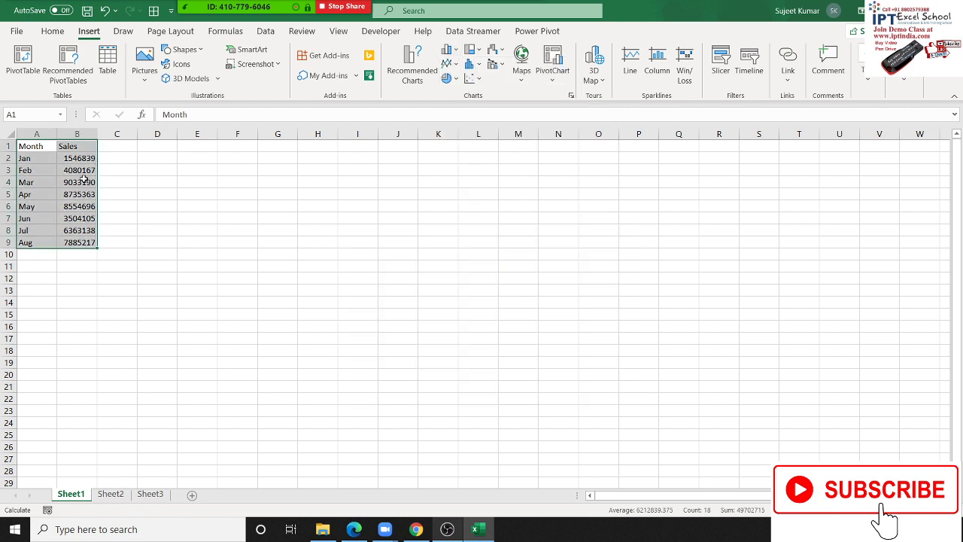
pyautogui.moveTo(79, 158); pyautogui.dragTo(84, 242)
pyautogui.press('Delete')
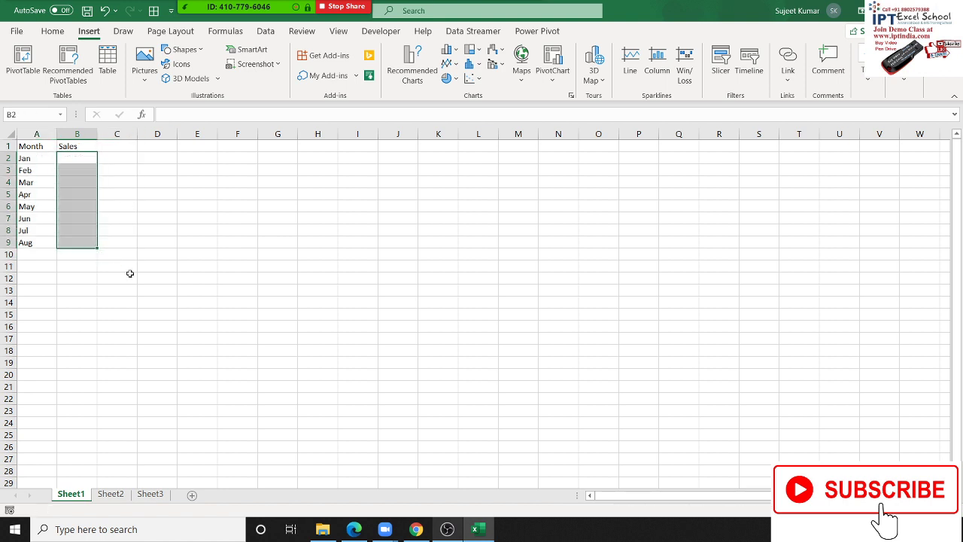
pyautogui.press('Up')
# - Enter a salesperson's name in B1 and autofill more names across C1:H1
pyautogui.write('Puja')
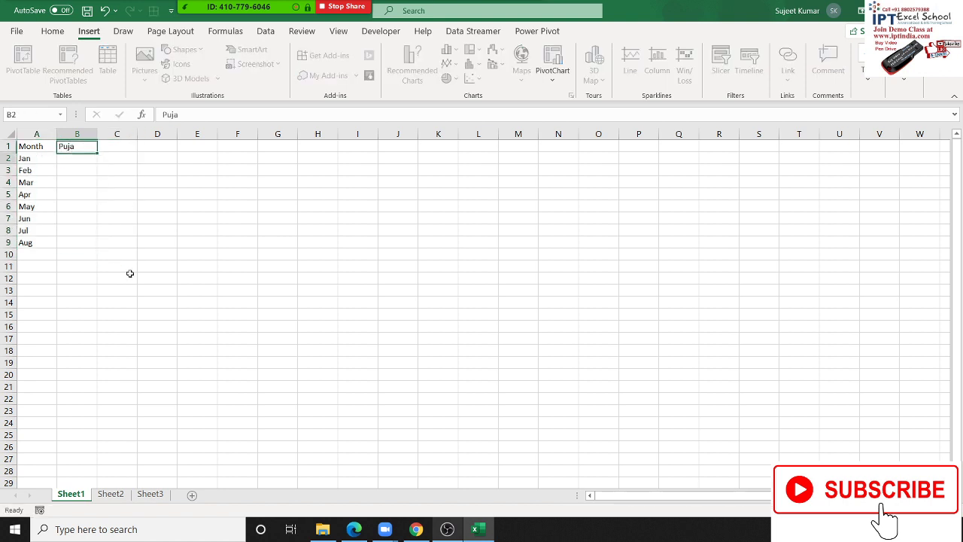
pyautogui.press('Return')
pyautogui.click(83, 147)
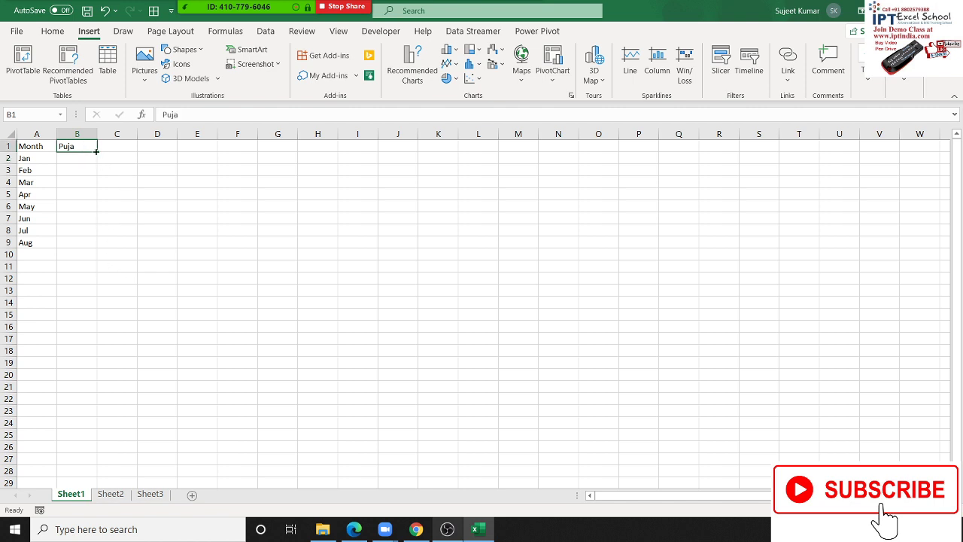
pyautogui.moveTo(96, 151); pyautogui.dragTo(323, 150)
# - Fill B2:H9 with =RANDBETWEEN(10,90) using Ctrl+Enter
pyautogui.click(75, 163)
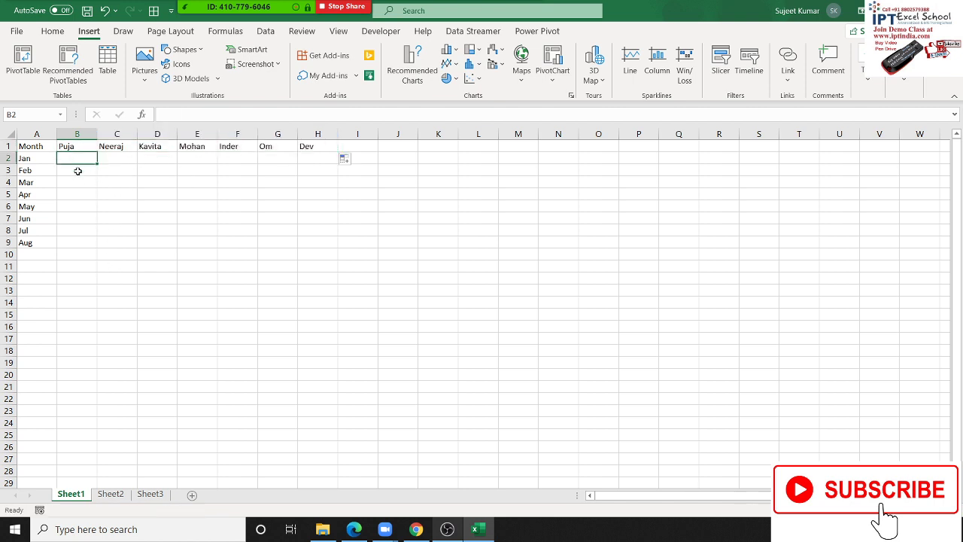
pyautogui.write('=ra')
pyautogui.press('Down')
pyautogui.press('Down')
pyautogui.press('Down')
pyautogui.press('Tab')
pyautogui.write('1')
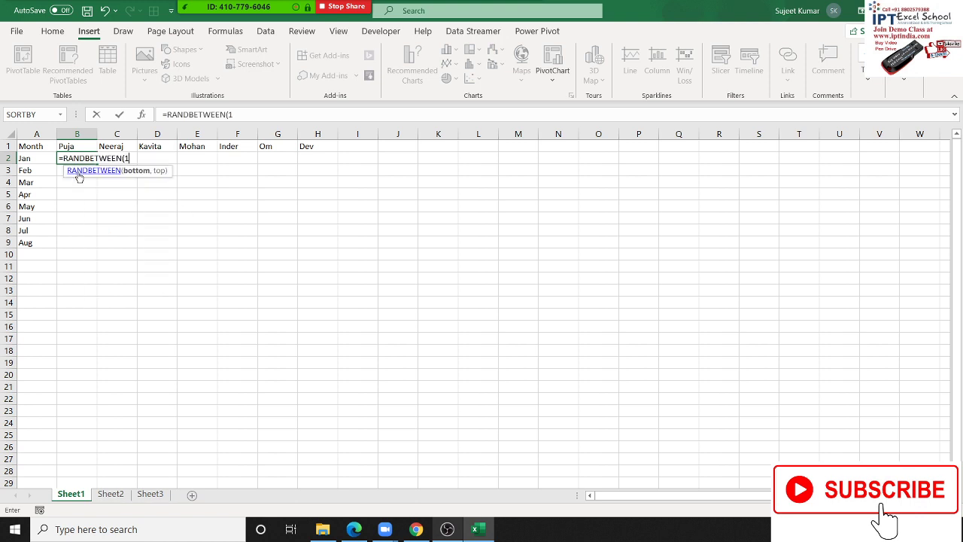
pyautogui.write('0,')
pyautogui.press('Return')
pyautogui.press('Up')
pyautogui.hotkey('shift', 'Right')
pyautogui.hotkey('shift', 'Right')
pyautogui.hotkey('shift', 'Right')
pyautogui.hotkey('shift', 'Right')
pyautogui.hotkey('shift', 'Right')
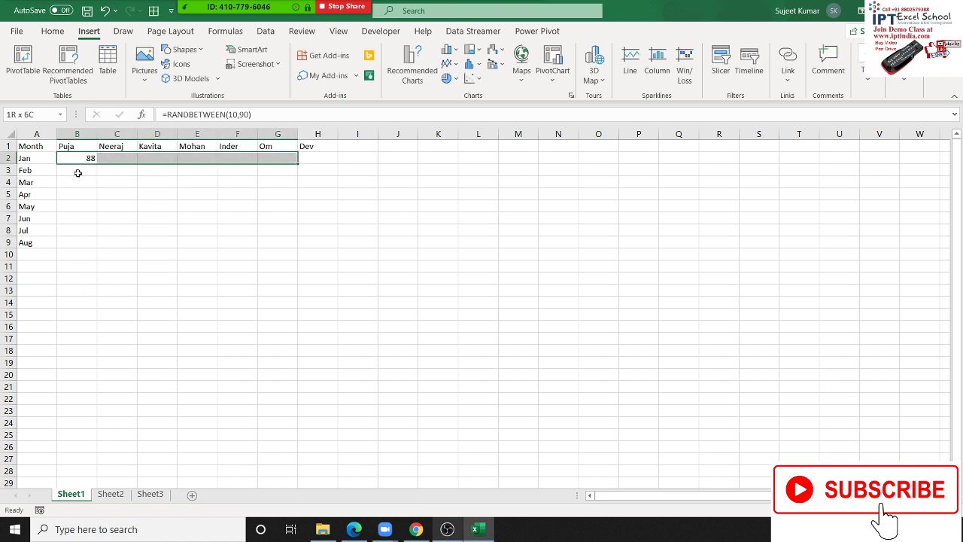
pyautogui.hotkey('shift', 'Right')
pyautogui.hotkey('shift', 'Down')
pyautogui.hotkey('shift', 'Down')
pyautogui.hotkey('shift', 'Down')
pyautogui.hotkey('shift', 'Down')
pyautogui.hotkey('shift', 'Down')
pyautogui.hotkey('shift', 'Down')
pyautogui.hotkey('shift', 'Down')
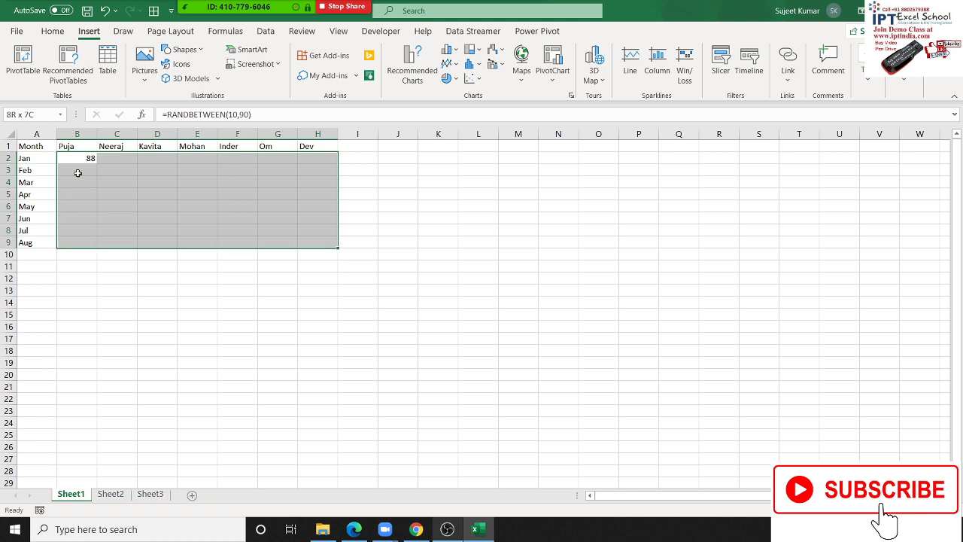
pyautogui.hotkey('ctrl', 'Return')
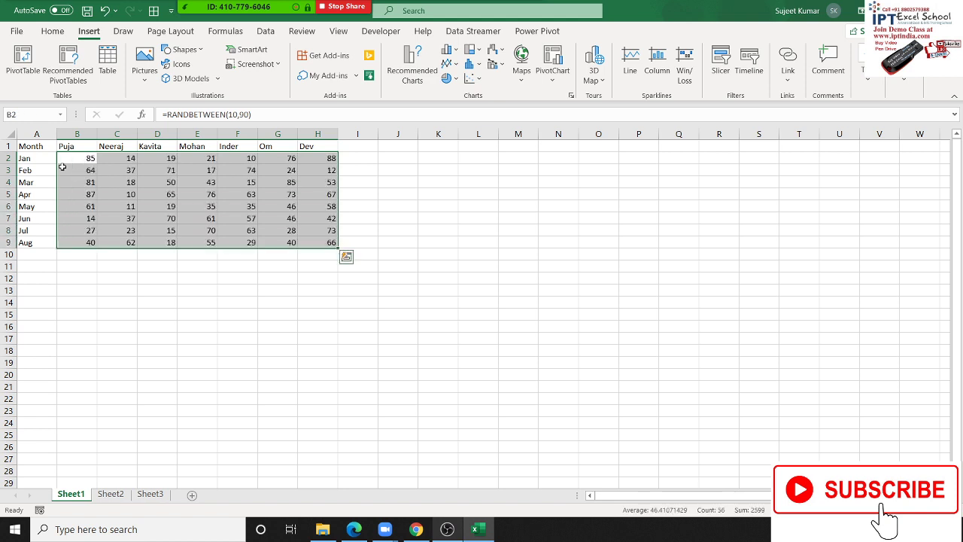
# - Copy B2:H9 and paste it back as fixed values, then select the table A1:H9
pyautogui.hotkey('ctrl', 'c')
pyautogui.click(53, 31)
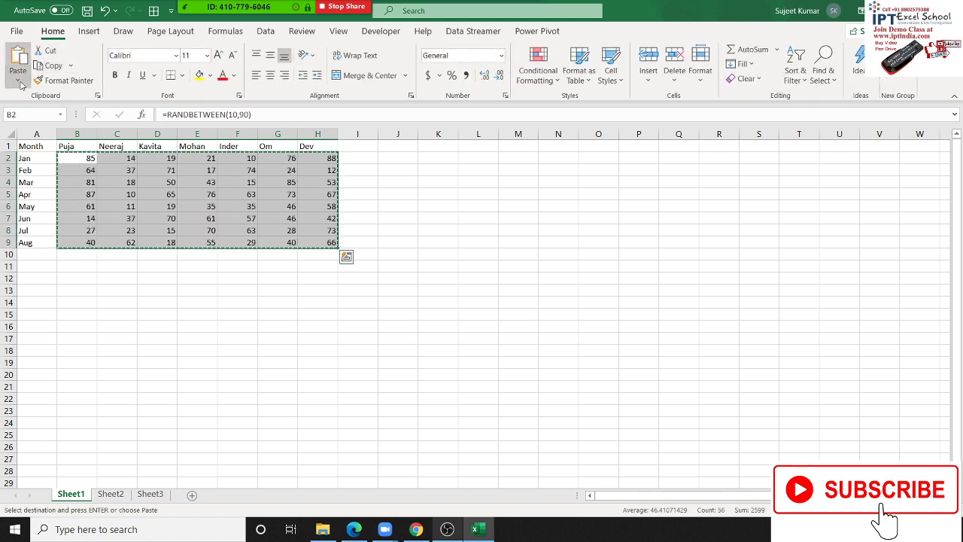
pyautogui.click(21, 83)
pyautogui.click(16, 176)
pyautogui.press('Escape')
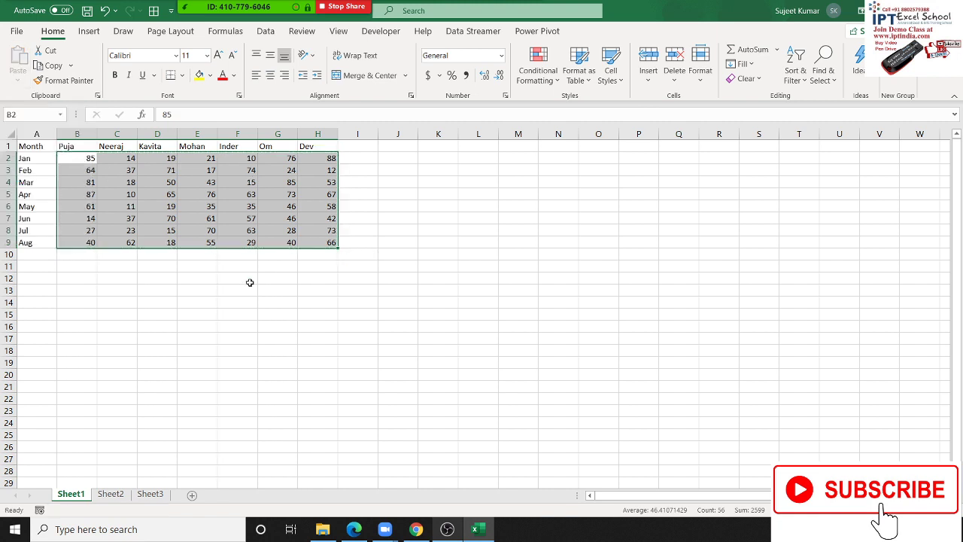
pyautogui.click(250, 283)
pyautogui.moveTo(33, 146); pyautogui.dragTo(330, 241)
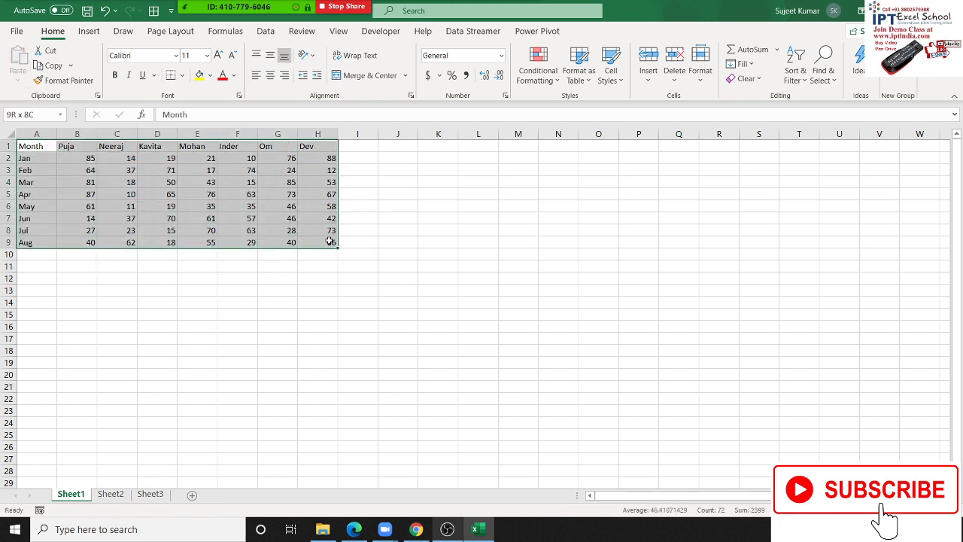
pyautogui.click(89, 31)
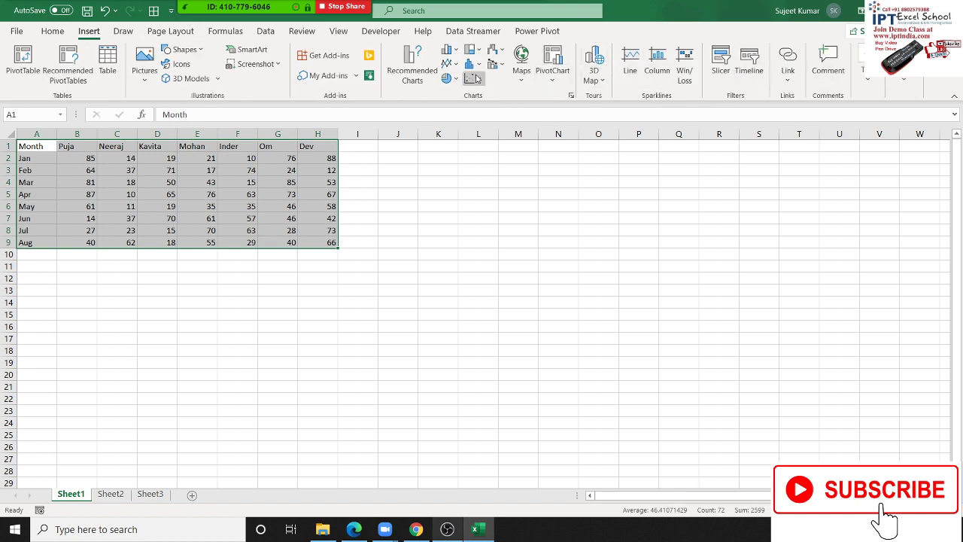
# - Insert a stacked column chart of the table and move it up to the right
pyautogui.click(456, 51)
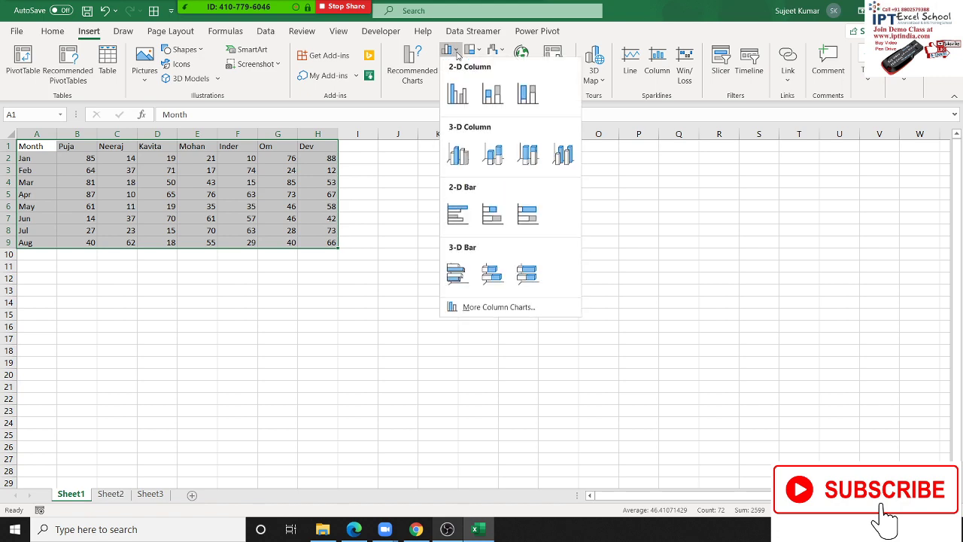
pyautogui.click(488, 97)
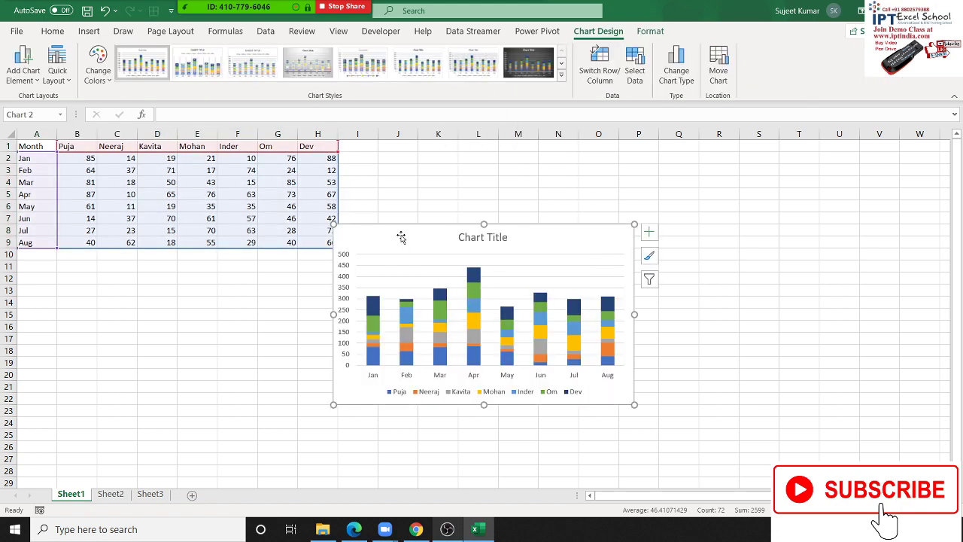
pyautogui.moveTo(399, 238); pyautogui.dragTo(470, 177)
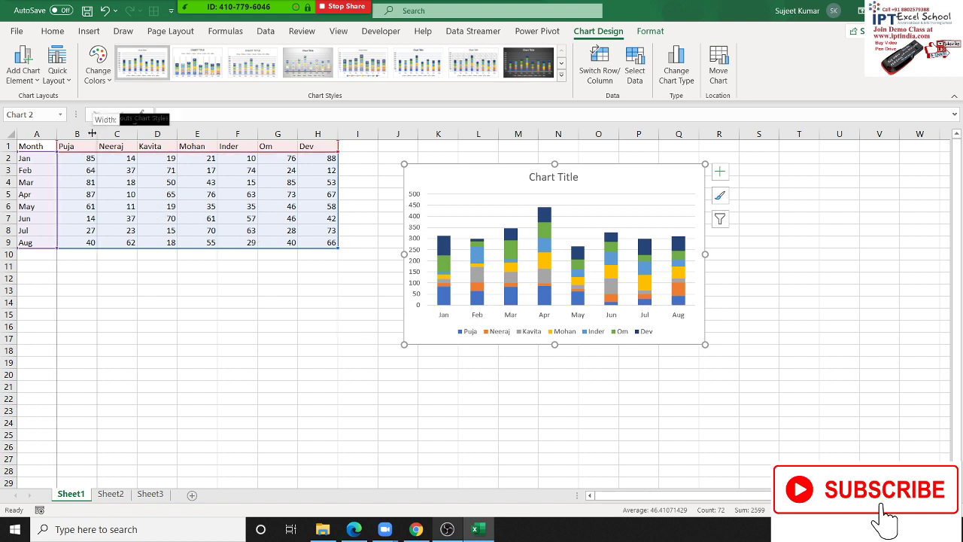
pyautogui.moveTo(97, 135); pyautogui.dragTo(318, 136)
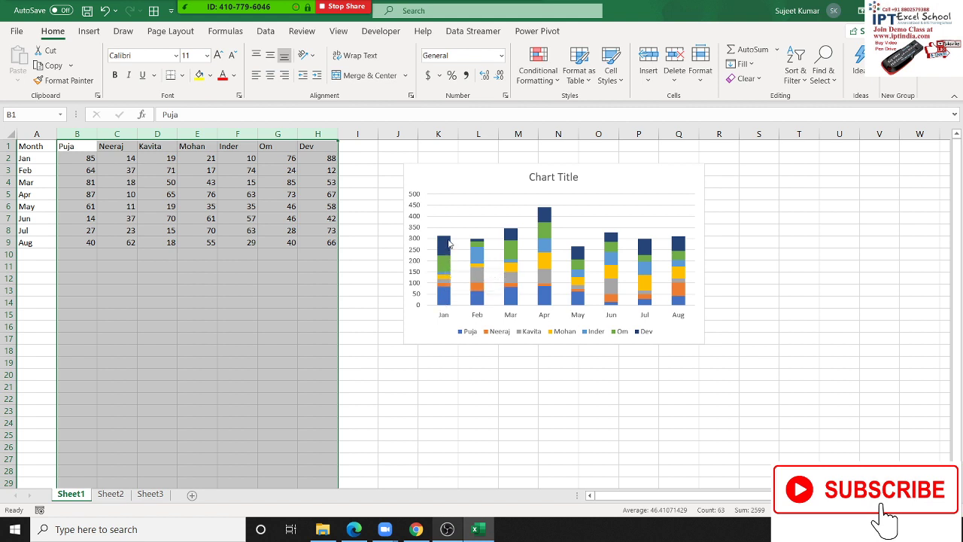
# - Inspect each salesperson series, stretch the chart down to about row 20, and switch row/column
pyautogui.click(449, 244)
pyautogui.click(446, 263)
pyautogui.click(444, 279)
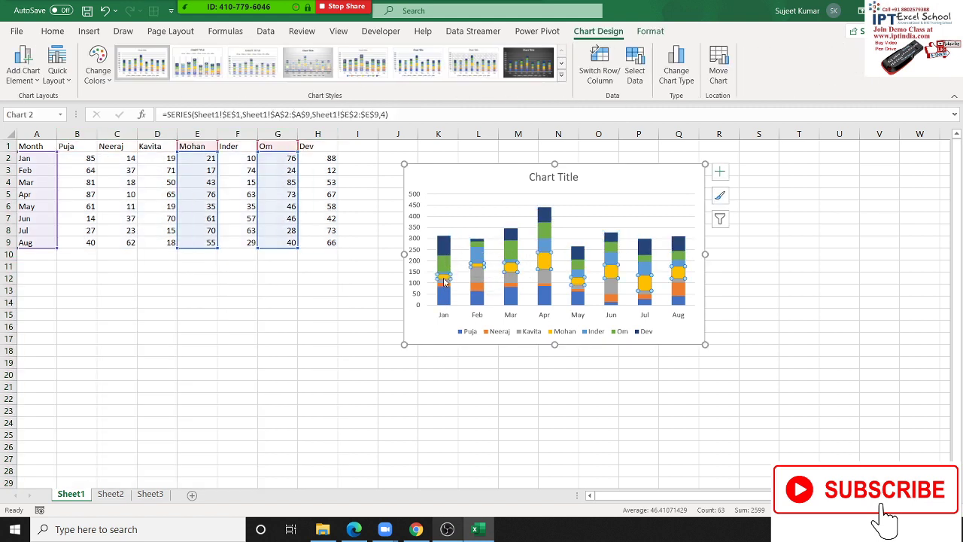
pyautogui.click(445, 288)
pyautogui.click(447, 301)
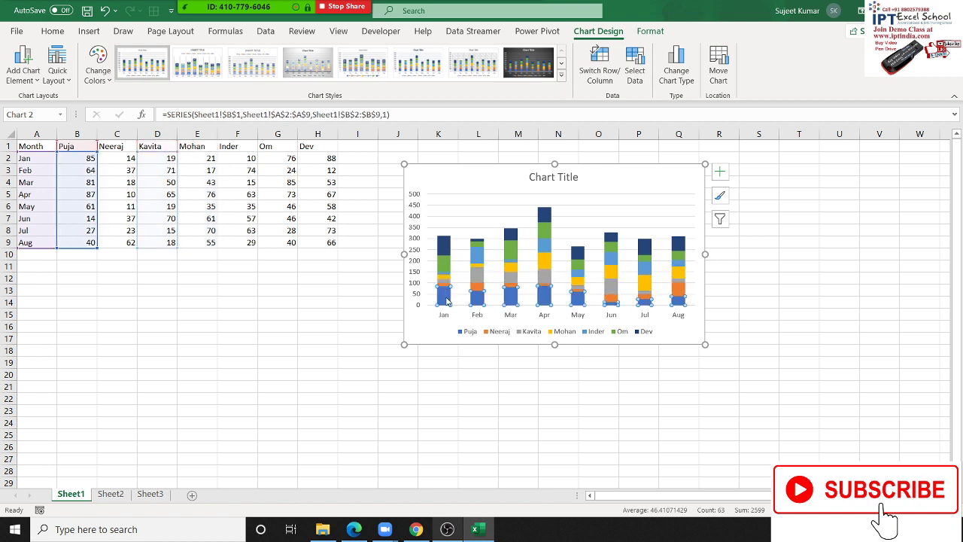
pyautogui.click(444, 263)
pyautogui.click(444, 244)
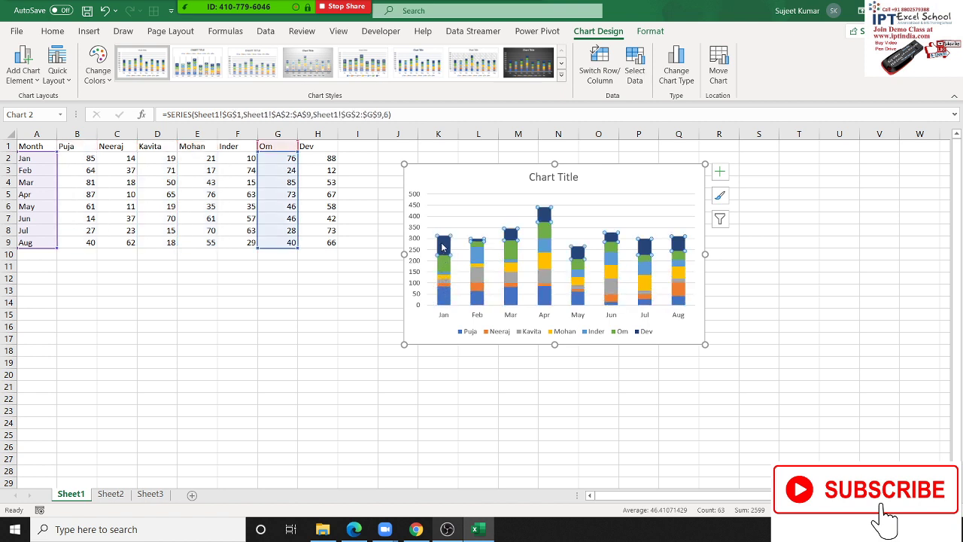
pyautogui.click(441, 226)
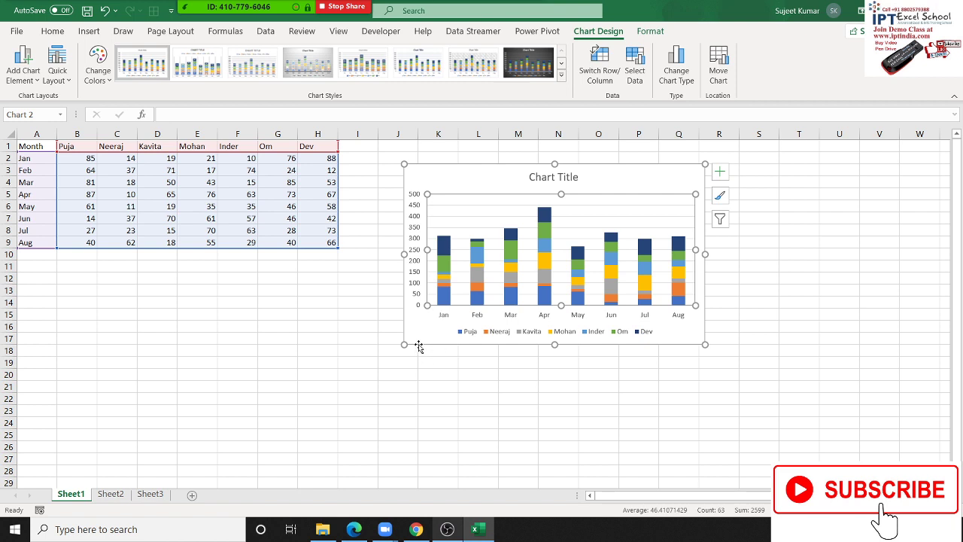
pyautogui.moveTo(405, 344); pyautogui.dragTo(400, 371)
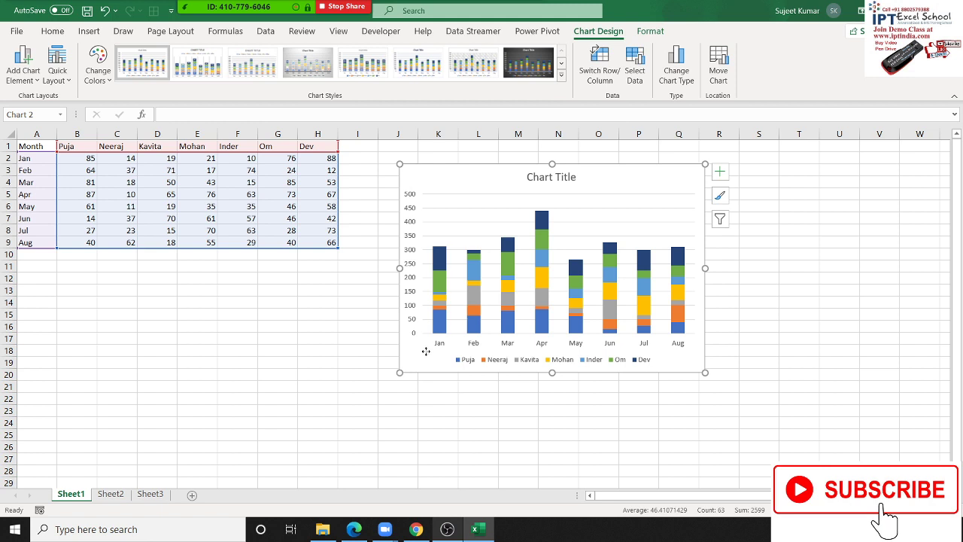
pyautogui.click(606, 74)
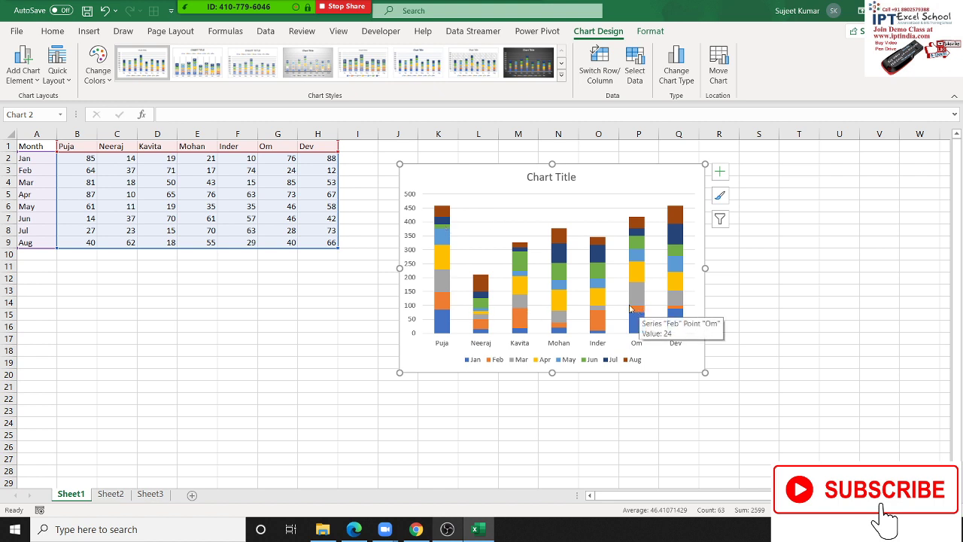
# - Replace the stacked chart with a 100% stacked column chart of A1:H9, moved beside the table and enlarged
pyautogui.press('Delete')
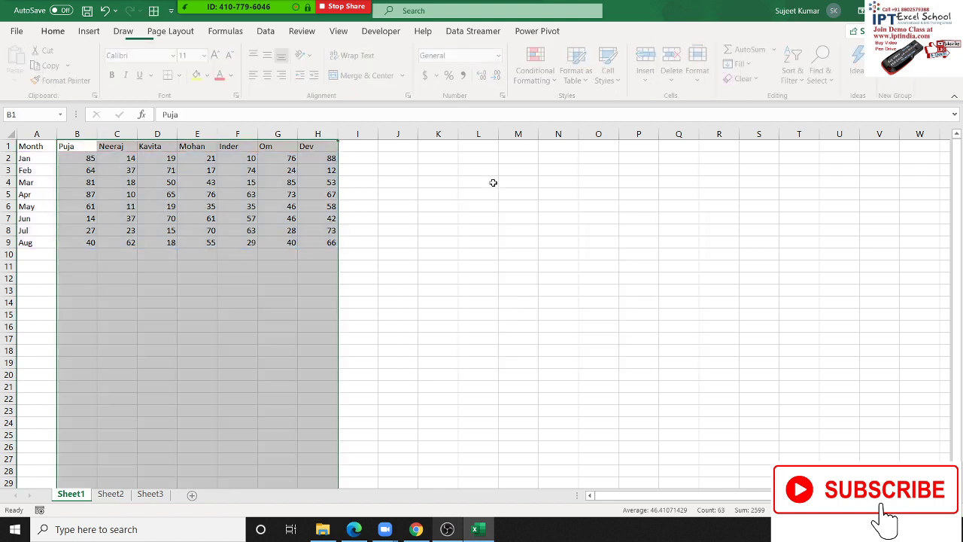
pyautogui.moveTo(44, 146)
pyautogui.mouseDown()
pyautogui.moveTo(286, 217)
pyautogui.moveTo(324, 242)
pyautogui.mouseUp()
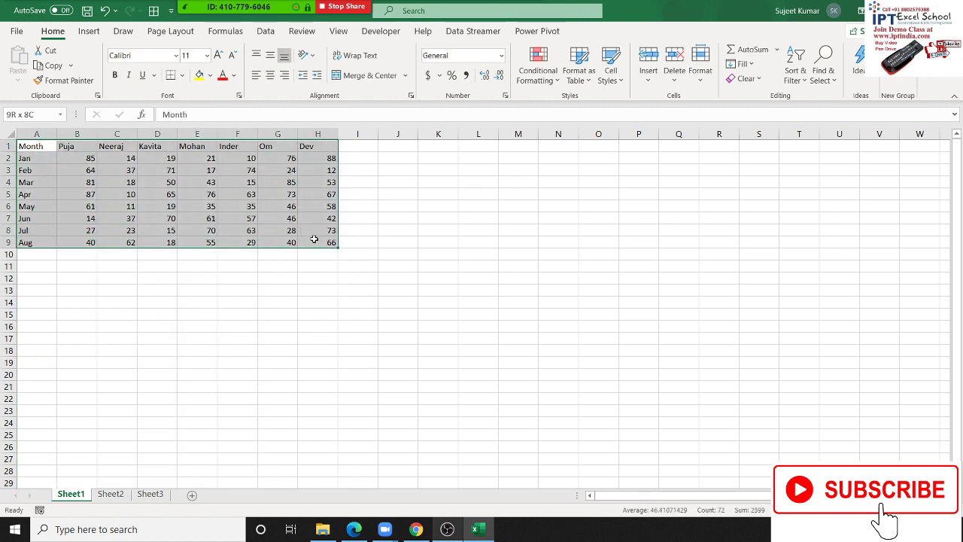
pyautogui.click(89, 31)
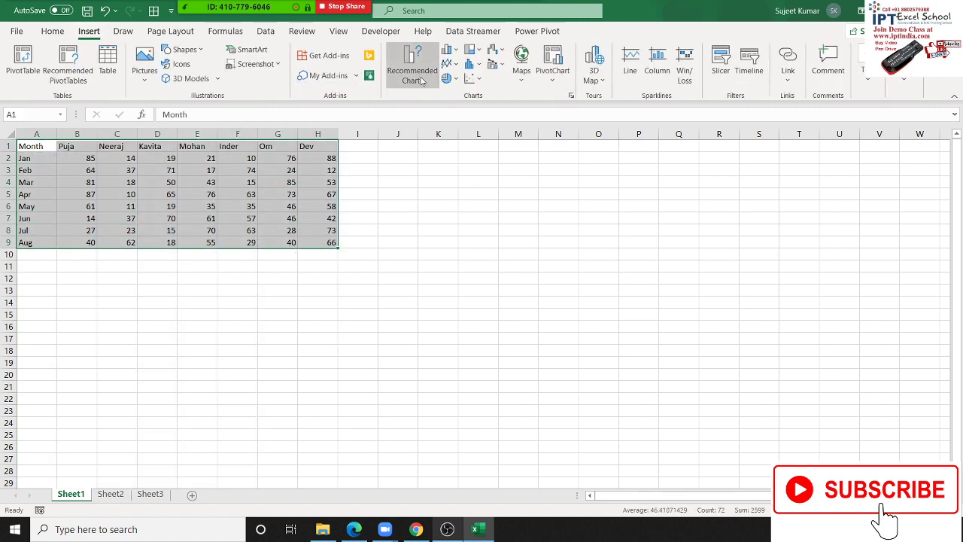
pyautogui.click(451, 51)
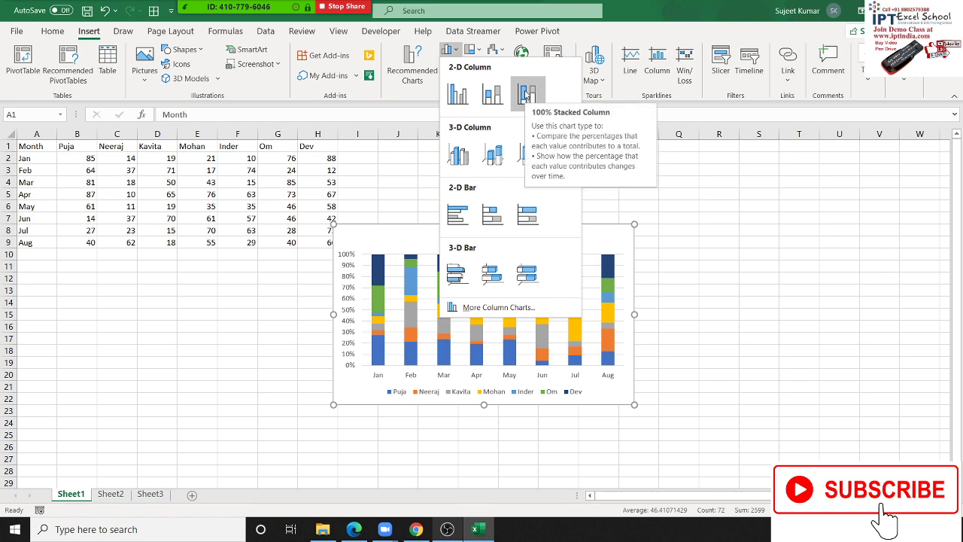
pyautogui.click(526, 94)
pyautogui.moveTo(389, 218)
pyautogui.mouseDown()
pyautogui.moveTo(413, 199)
pyautogui.moveTo(427, 152)
pyautogui.mouseUp()
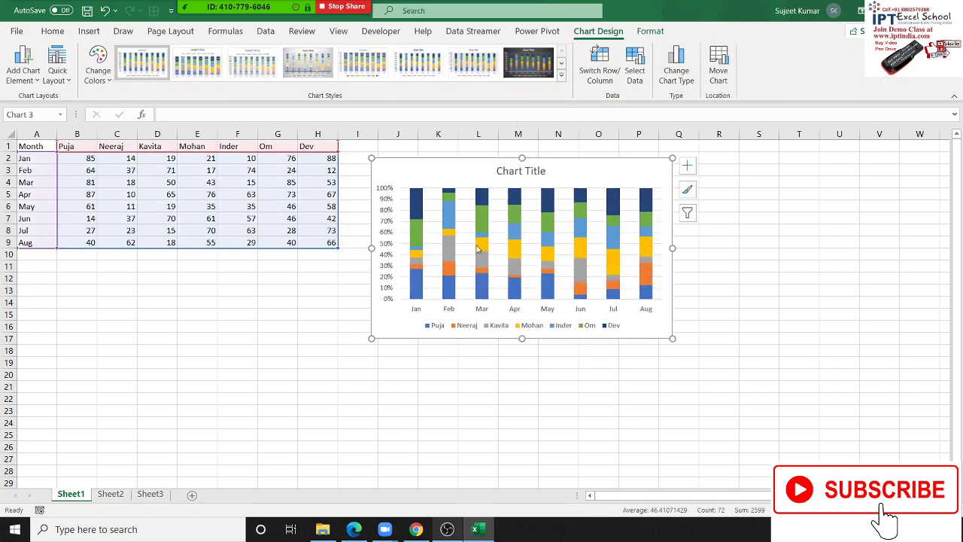
pyautogui.moveTo(672, 337); pyautogui.dragTo(743, 376)
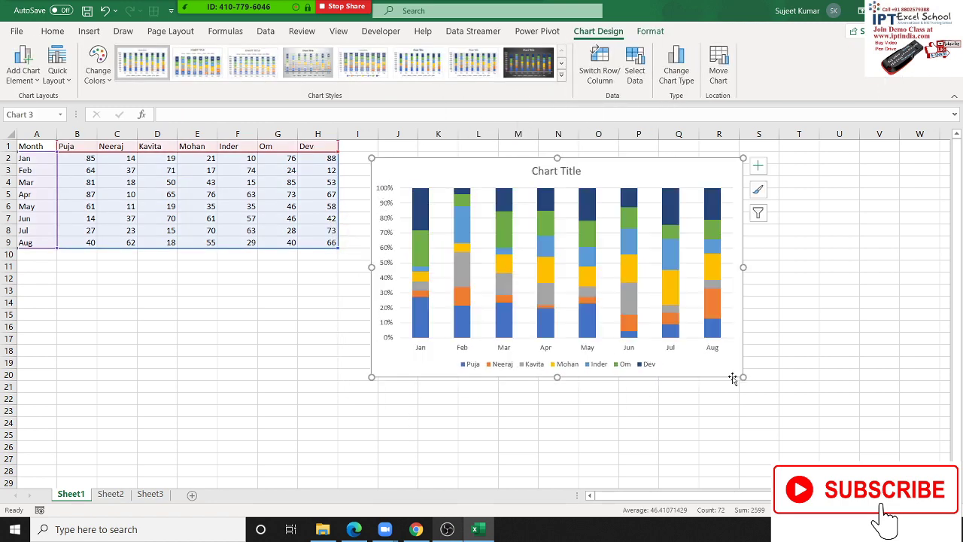
# - Select each salesperson's series in turn, then the whole chart
pyautogui.click(425, 334)
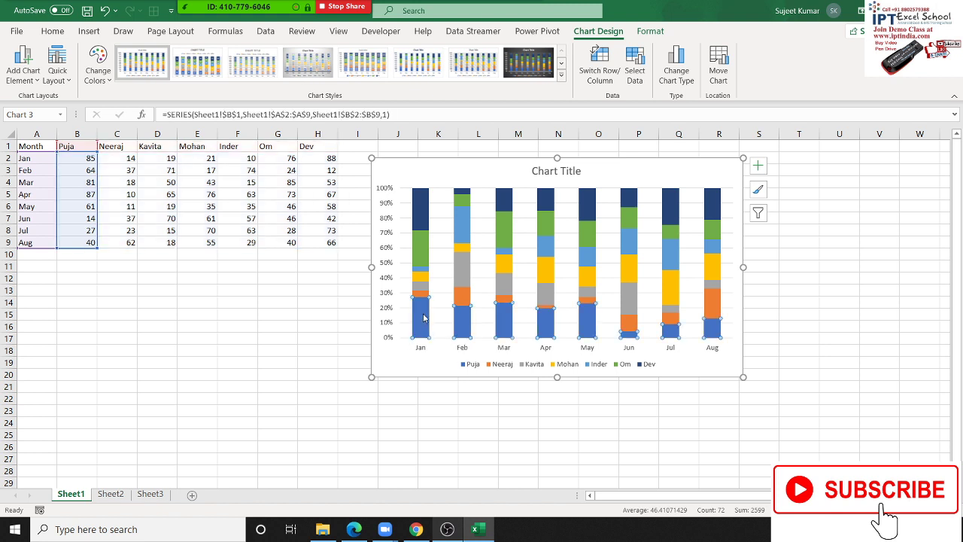
pyautogui.click(427, 294)
pyautogui.click(425, 286)
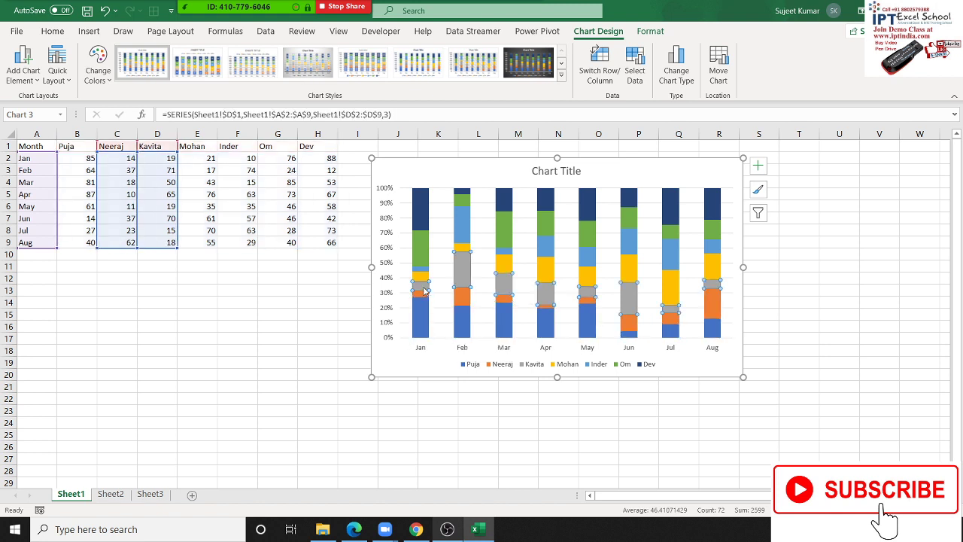
pyautogui.click(423, 276)
pyautogui.click(424, 254)
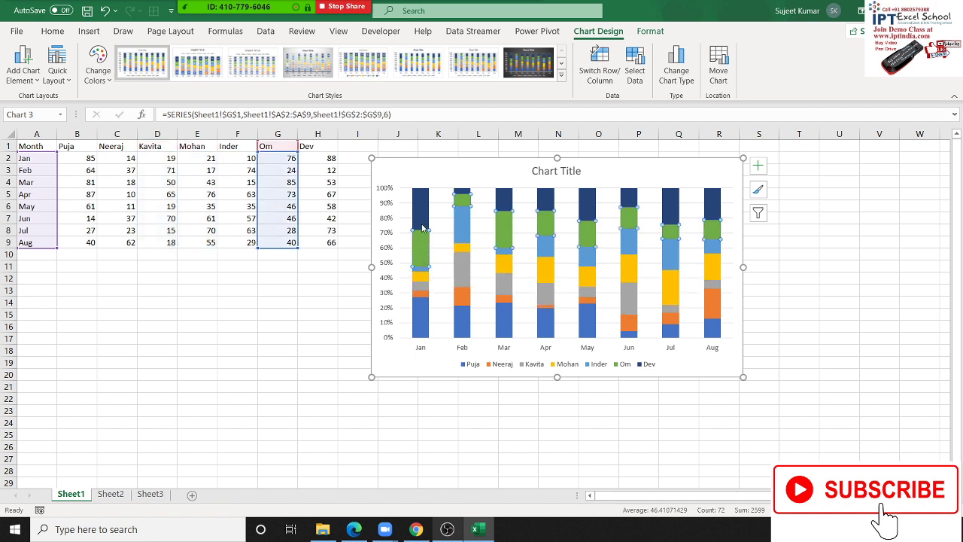
pyautogui.click(423, 226)
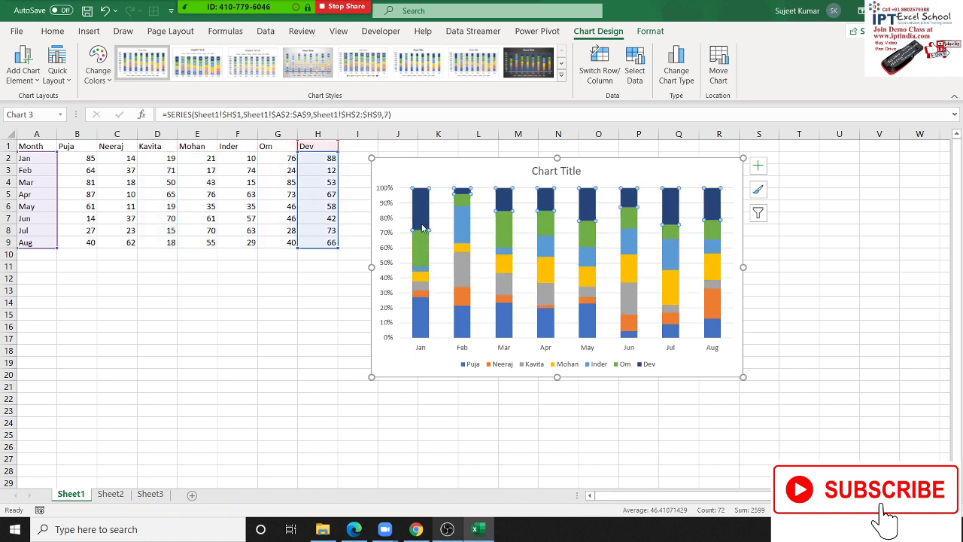
pyautogui.click(409, 370)
# - Add data labels to the bottom salesperson series of the 100% stacked chart
pyautogui.click(422, 336)
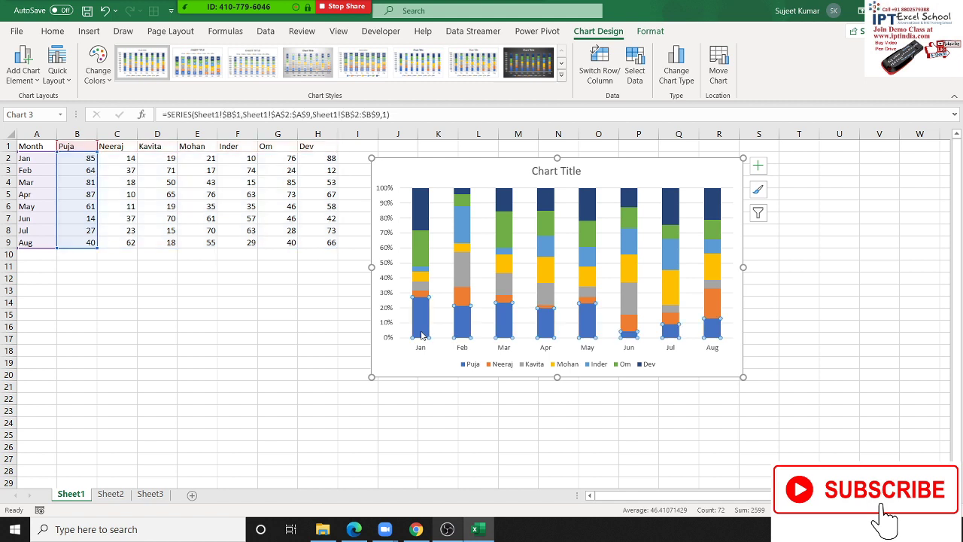
pyautogui.rightClick(422, 334)
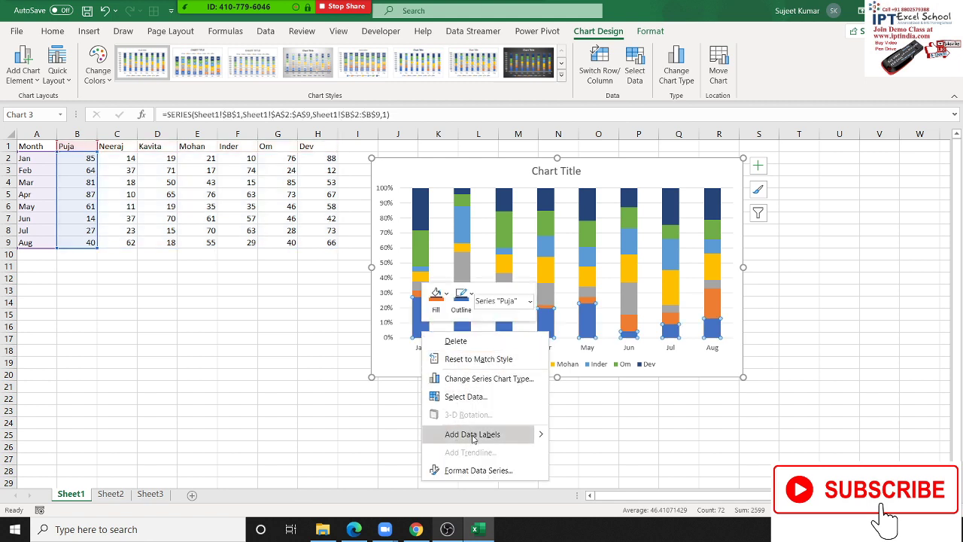
pyautogui.click(501, 435)
pyautogui.click(451, 382)
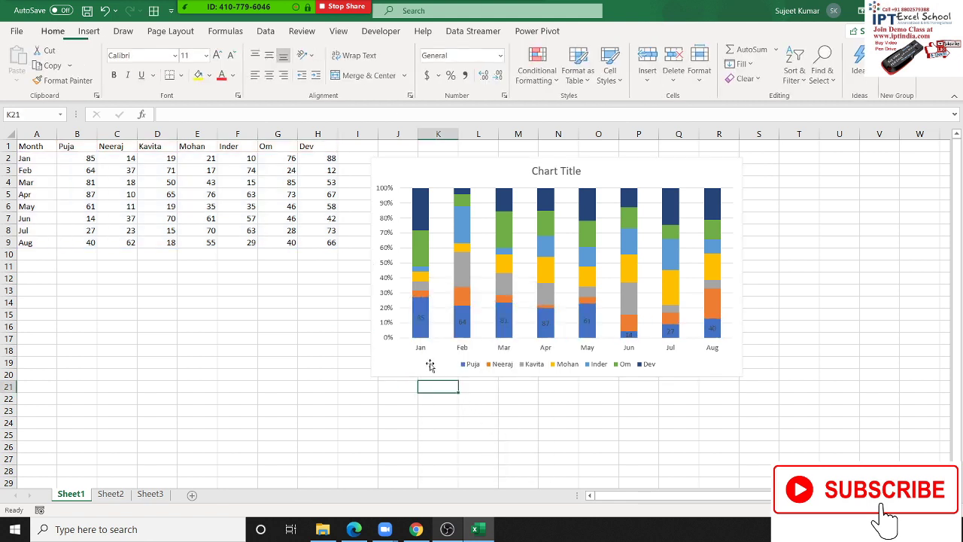
# - Review that series' data label contents and position options in the Format pane, then close it
pyautogui.click(419, 323)
pyautogui.rightClick(419, 322)
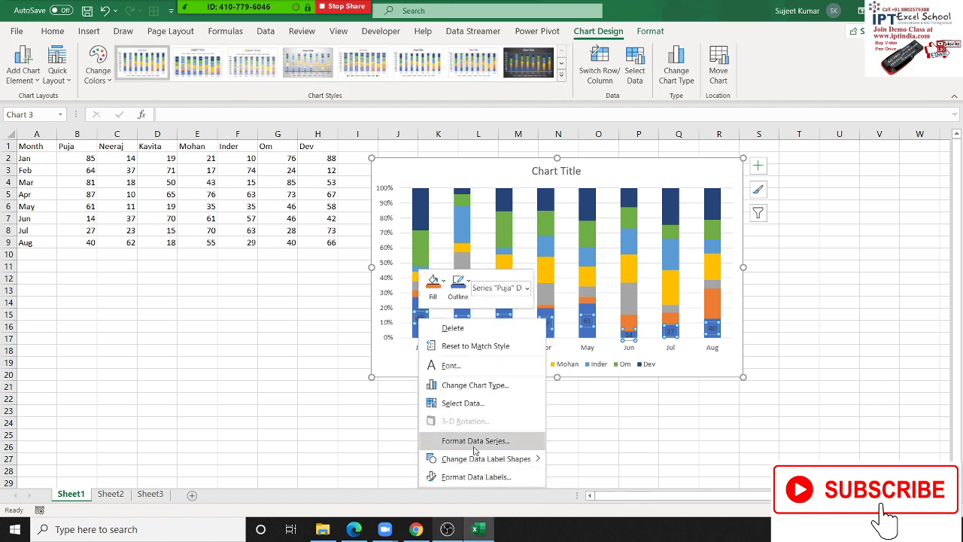
pyautogui.click(476, 442)
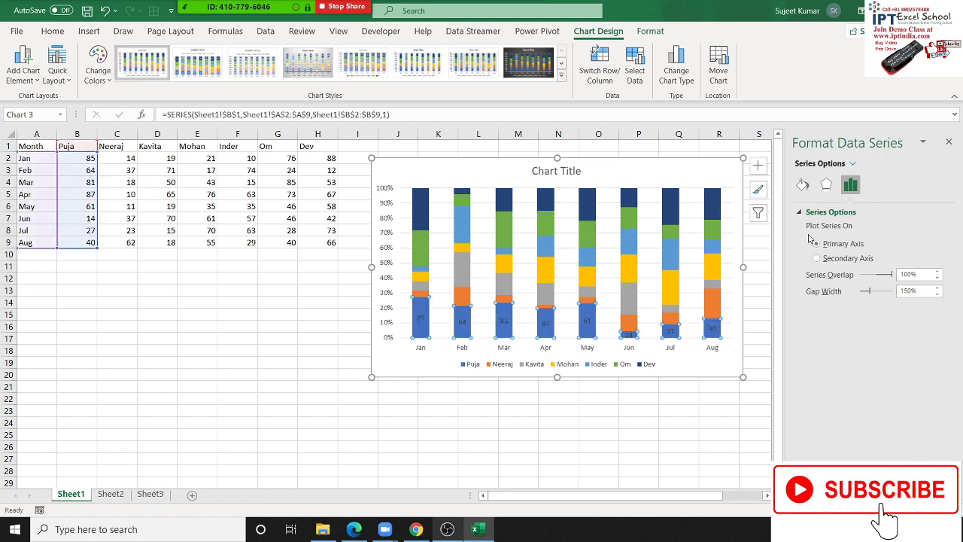
pyautogui.click(588, 321)
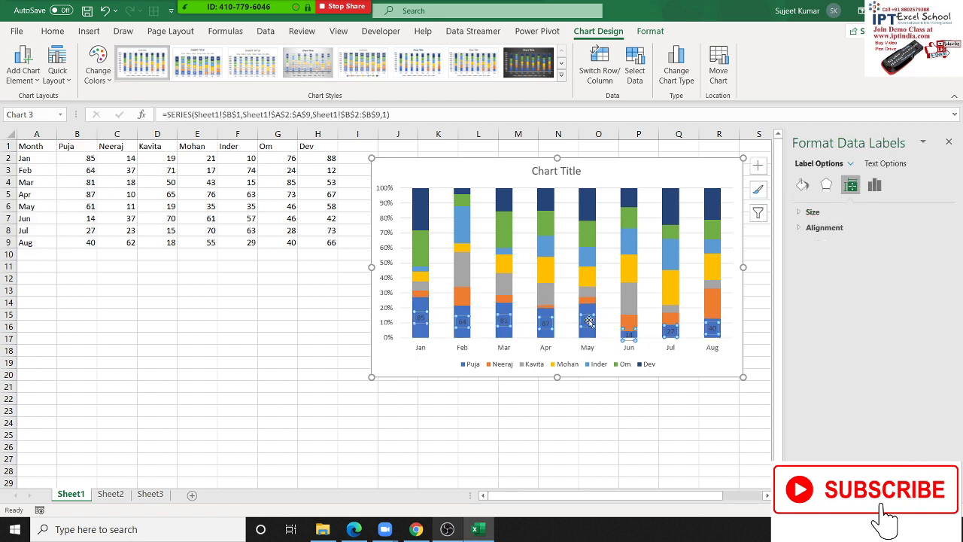
pyautogui.click(874, 187)
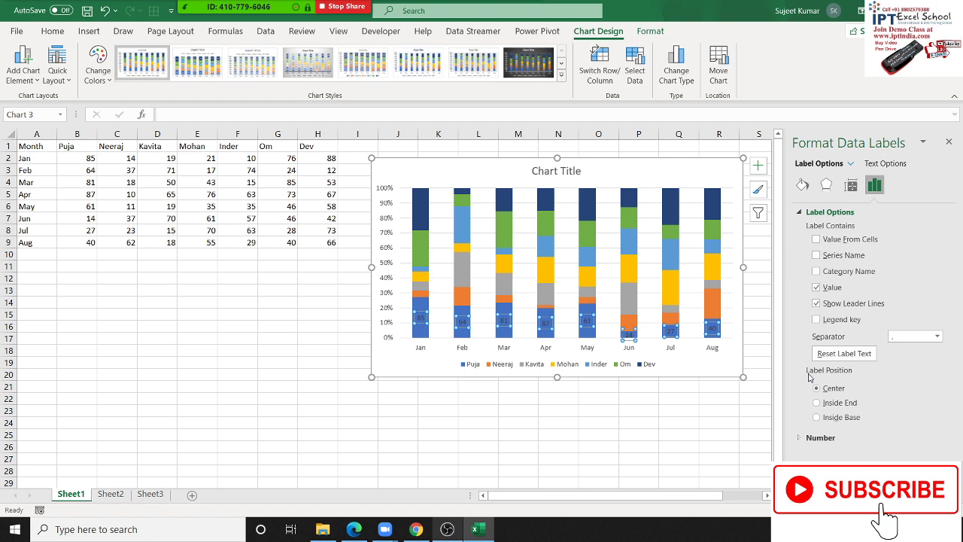
pyautogui.click(712, 329)
pyautogui.click(949, 143)
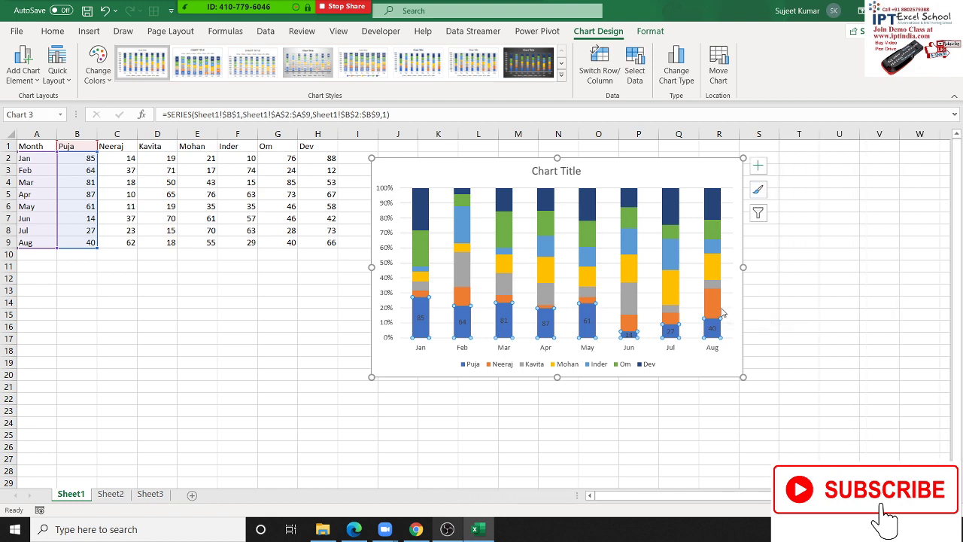
pyautogui.click(823, 290)
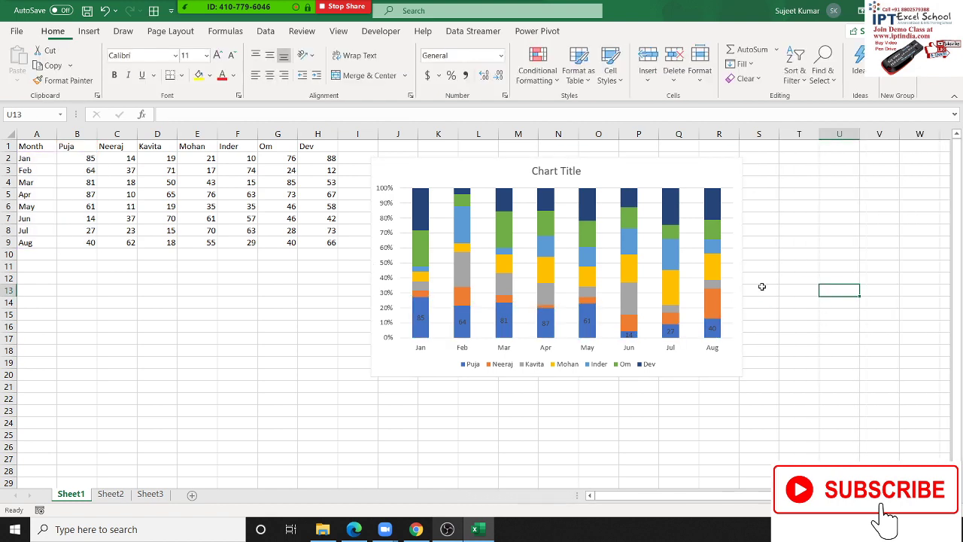
# - Delete the 100% stacked column chart and select the score table from Month to Dev
pyautogui.click(528, 184)
pyautogui.press('Delete')
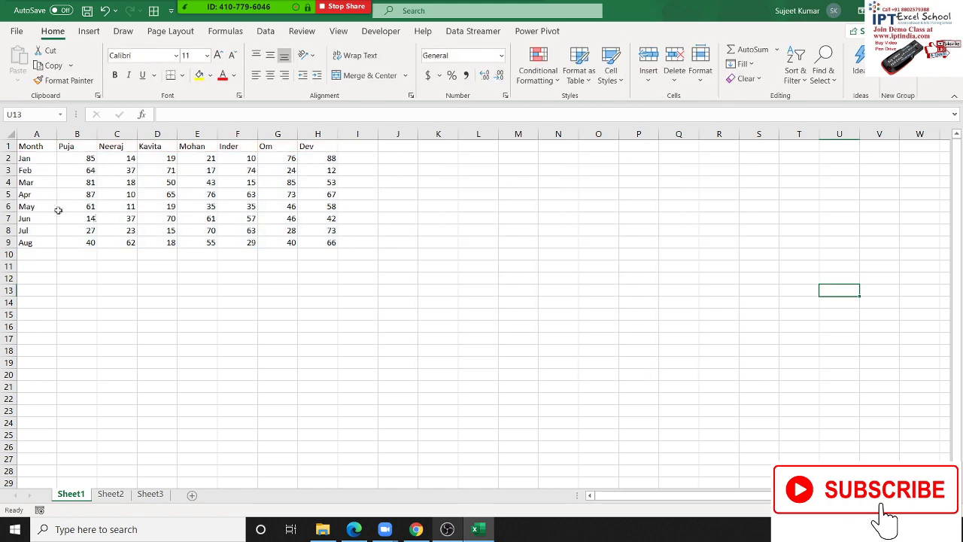
pyautogui.click(36, 134)
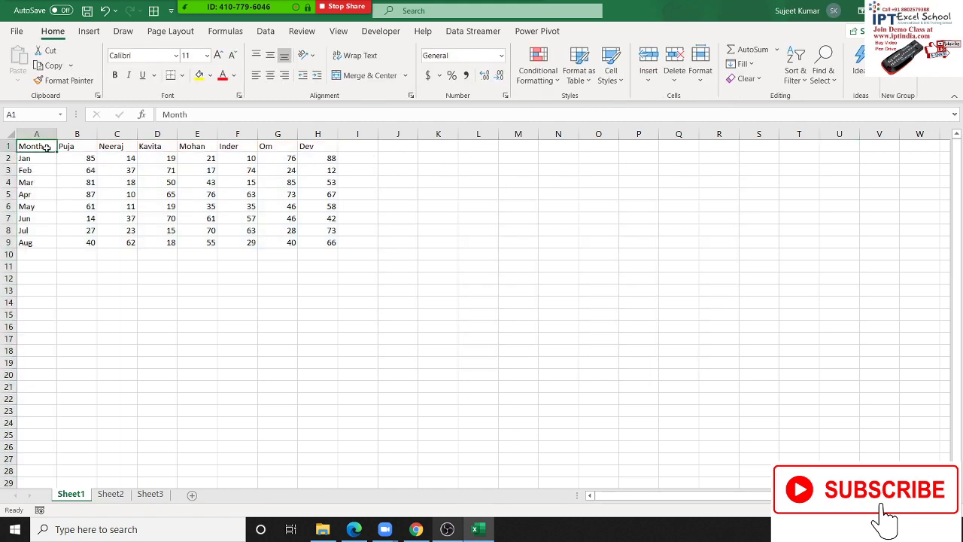
pyautogui.moveTo(37, 146); pyautogui.dragTo(327, 238)
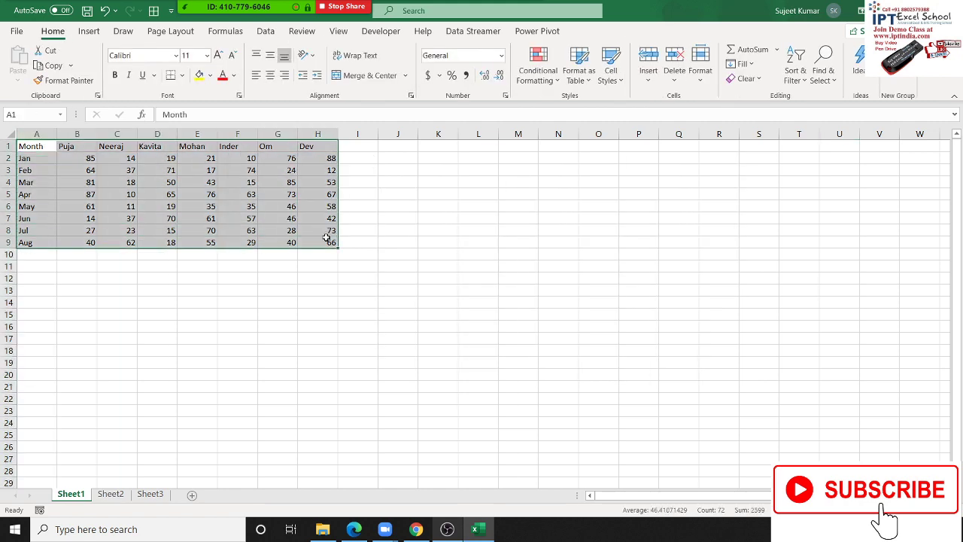
pyautogui.click(90, 33)
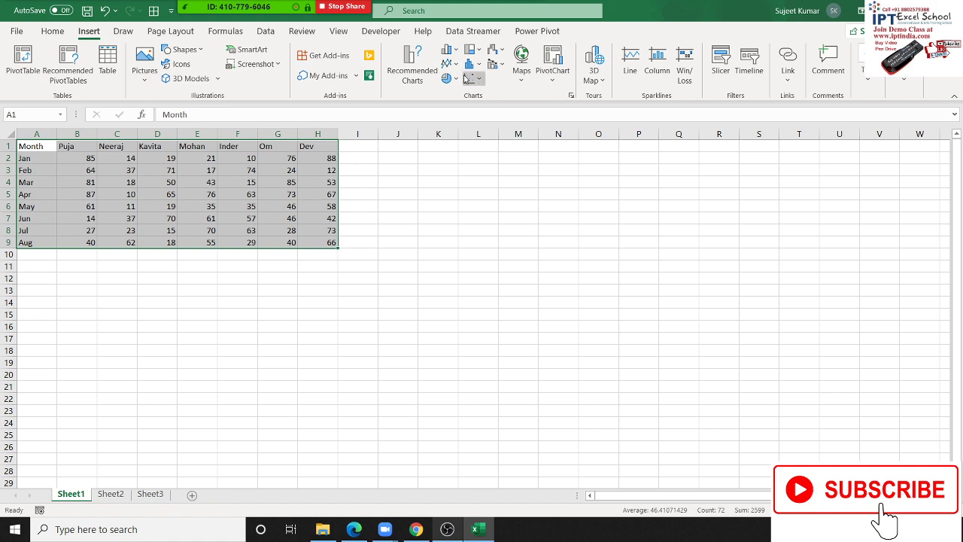
pyautogui.click(449, 50)
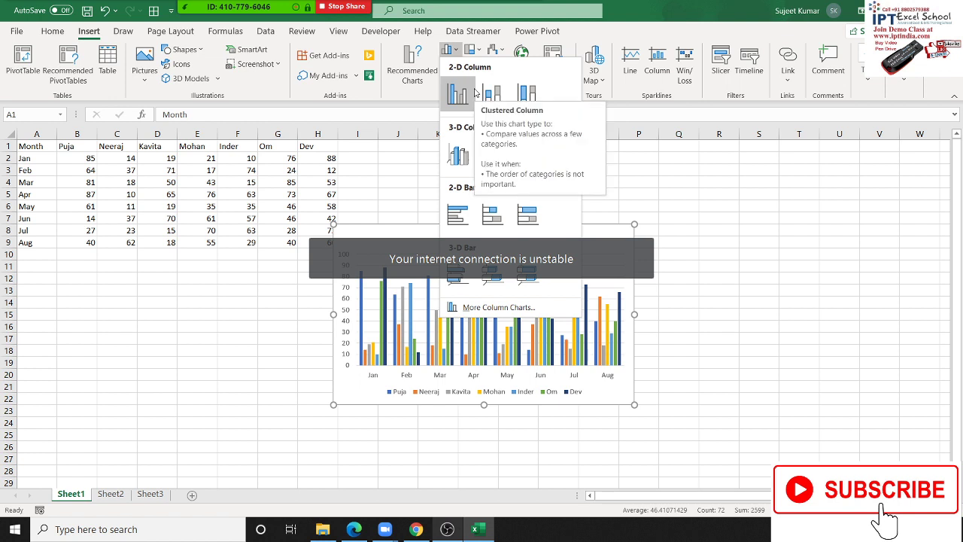
pyautogui.press('Escape')
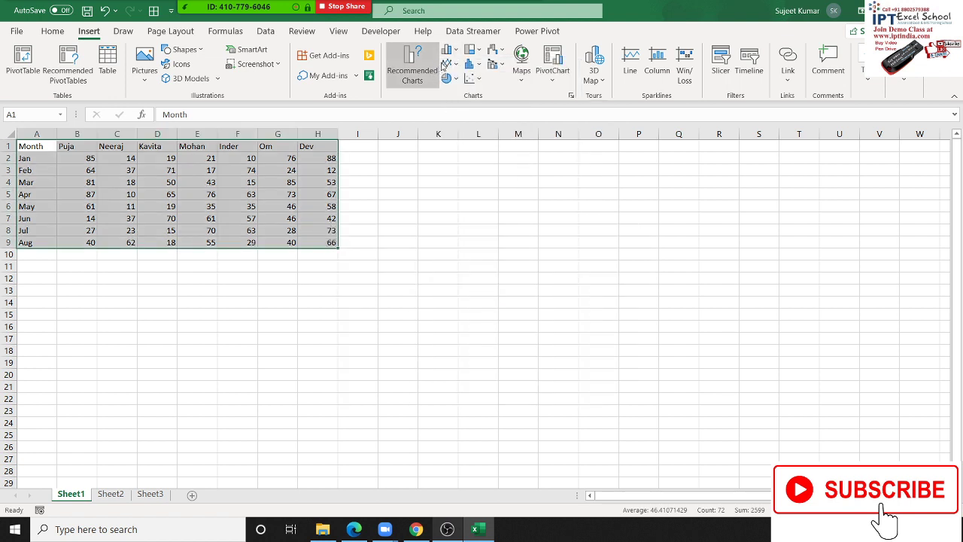
pyautogui.click(456, 67)
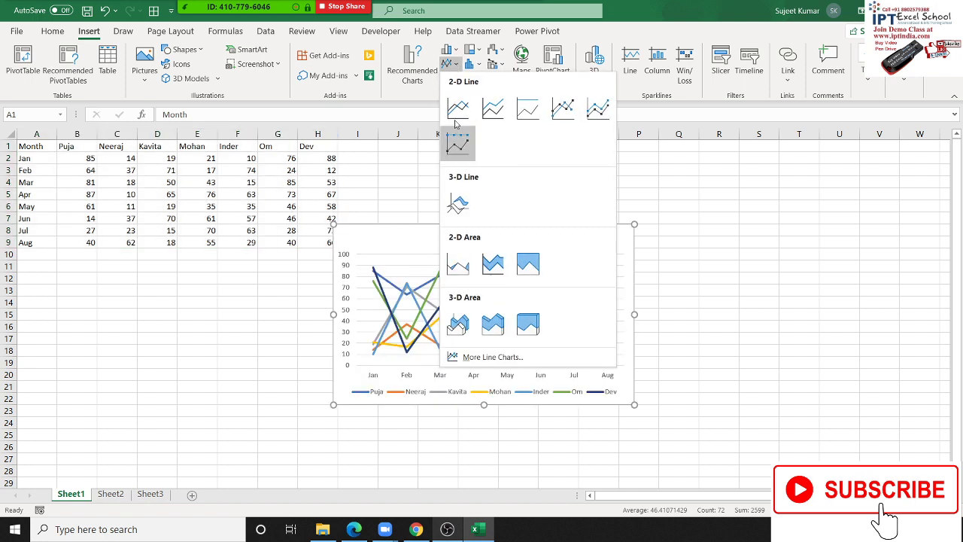
pyautogui.press('Escape')
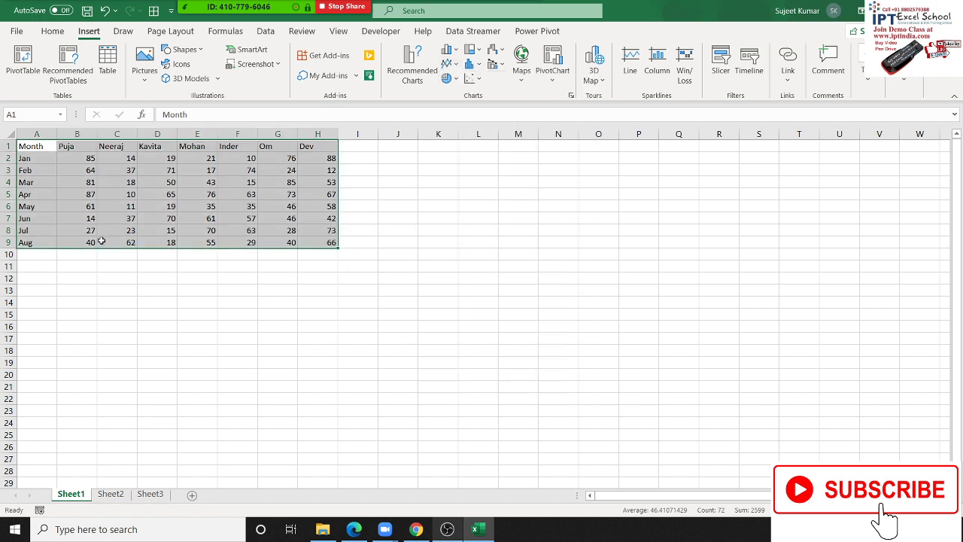
# - On Sheet2, enter the Name heading in A1 and Puja in A2
pyautogui.click(110, 495)
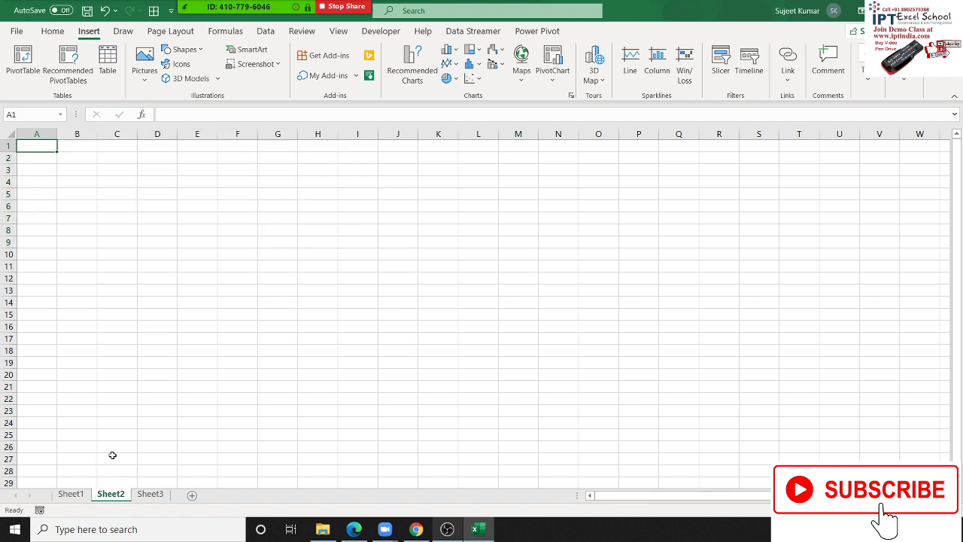
pyautogui.write('P')
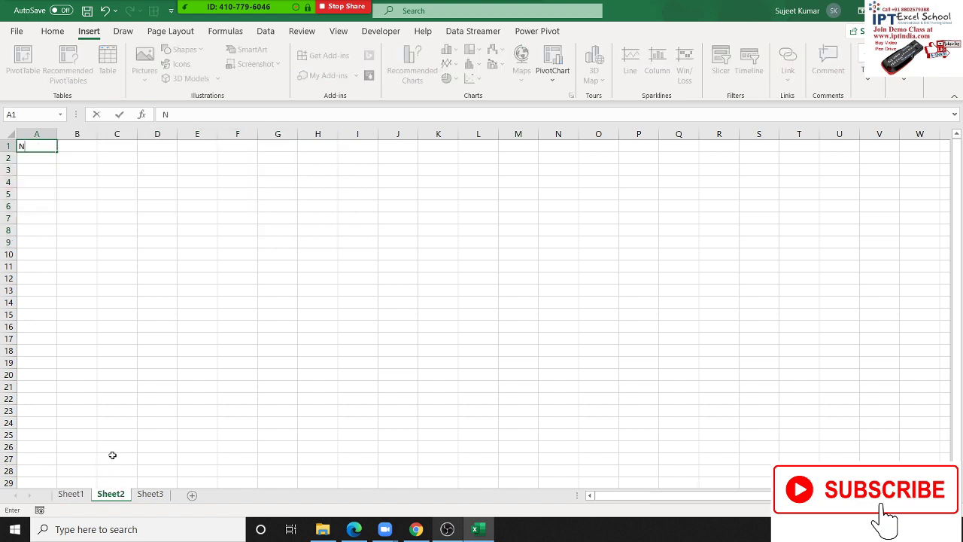
pyautogui.write('ame')
pyautogui.press('Return')
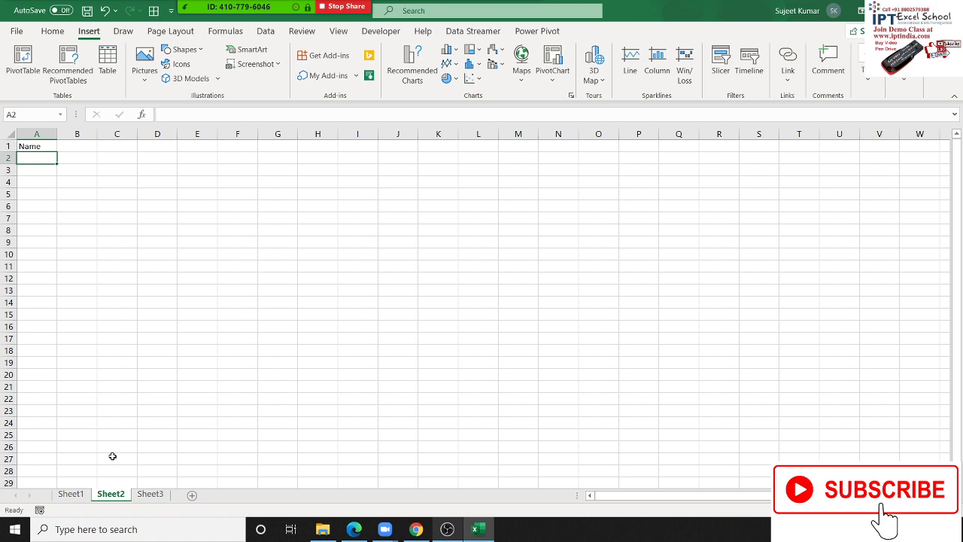
pyautogui.press('Up')
pyautogui.press('Down')
pyautogui.write('Puja')
pyautogui.press('Return')
# - Fill daily dates across row 1 from 1-Jan in B1 through 7-Feb in AM1
pyautogui.press('Up')
pyautogui.press('Up')
pyautogui.press('Right')
pyautogui.write('1/1')
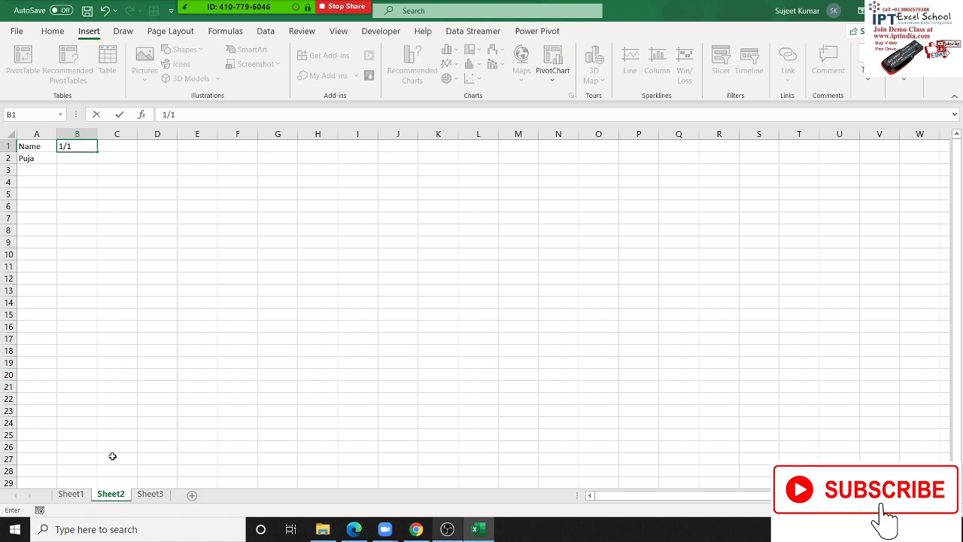
pyautogui.click(158, 235)
pyautogui.click(94, 152)
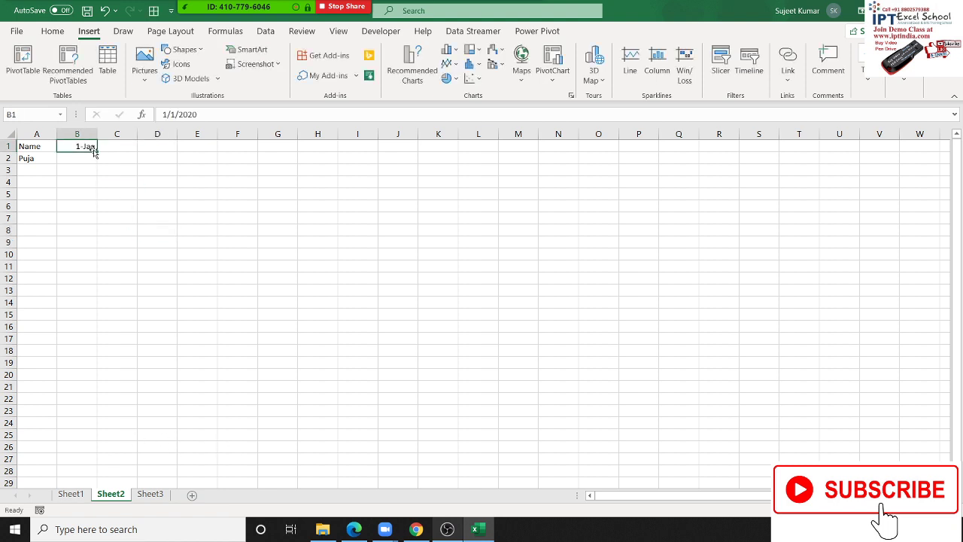
pyautogui.moveTo(96, 150); pyautogui.dragTo(931, 153)
pyautogui.click(924, 145)
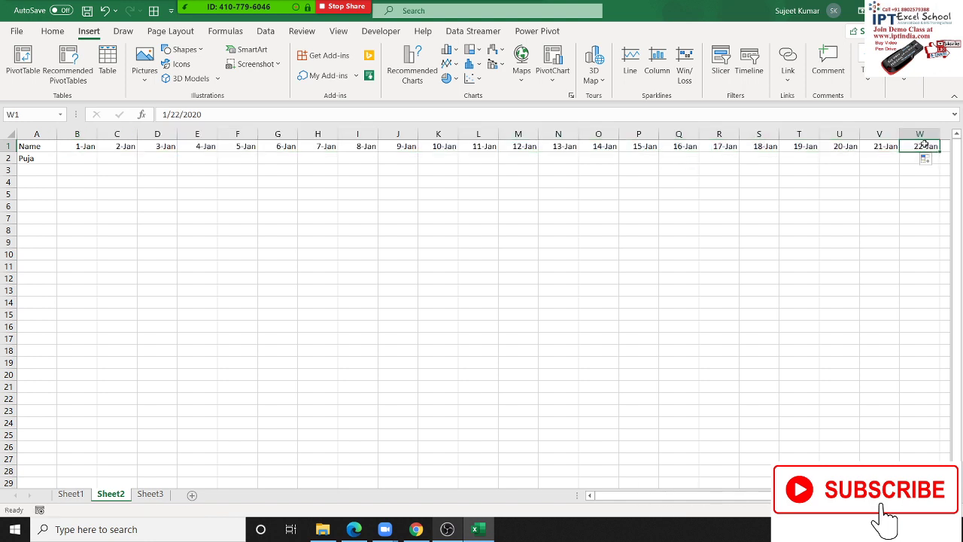
pyautogui.hscroll(2, 924, 145)
pyautogui.hscroll(1, 924, 146)
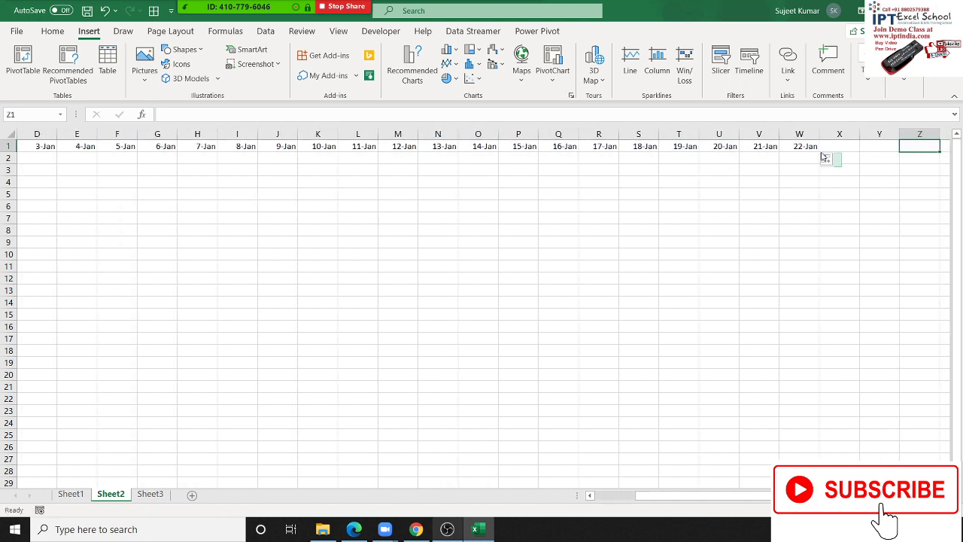
pyautogui.moveTo(820, 153); pyautogui.dragTo(962, 159)
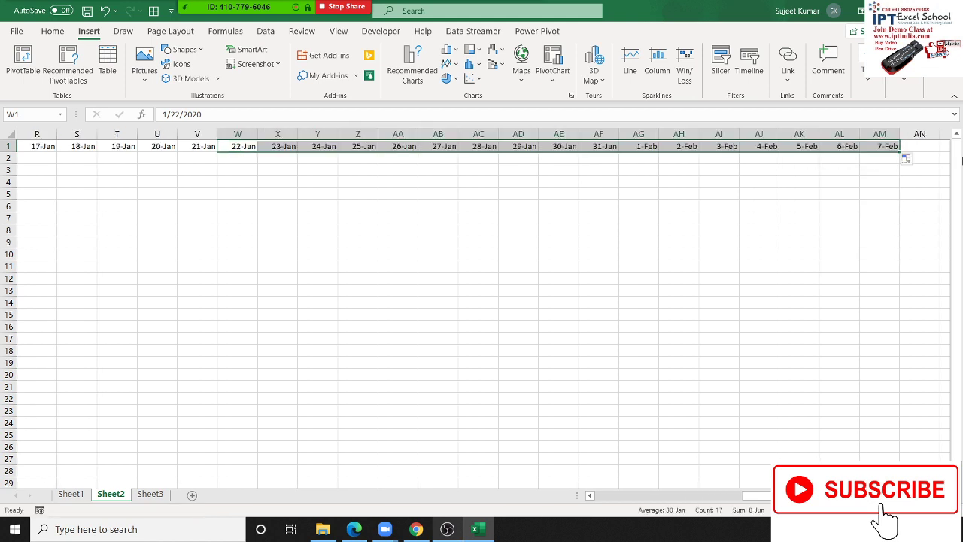
# - Fill B2:AM2 with a RANDBETWEEN formula giving random numbers up to 100
pyautogui.hotkey('ctrl', 'Home')
pyautogui.press('Down')
pyautogui.press('Right')
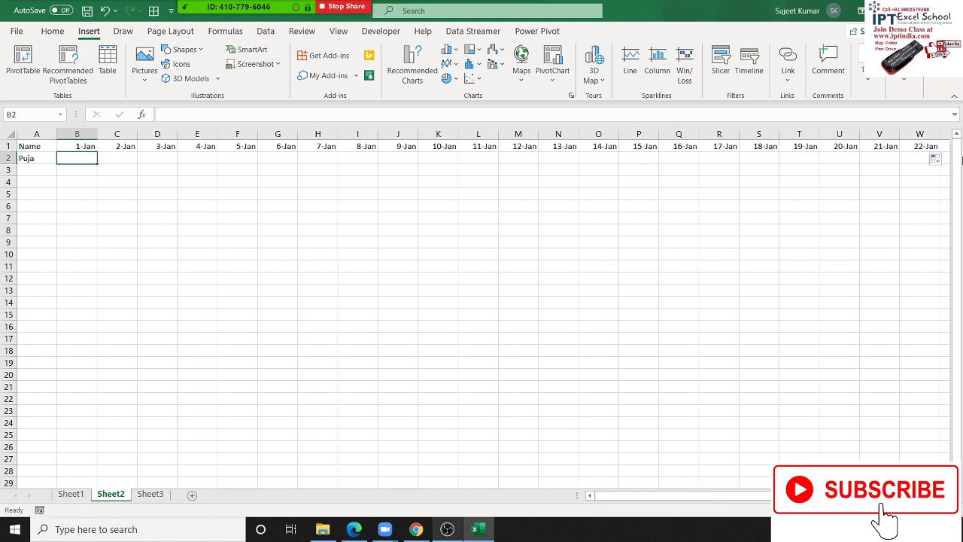
pyautogui.write('=randb')
pyautogui.press('Tab')
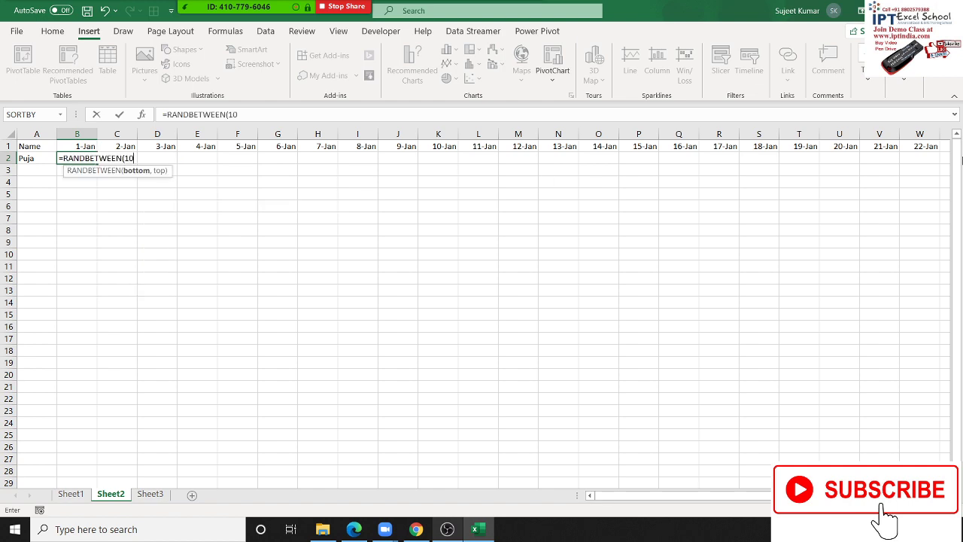
pyautogui.write(',100)')
pyautogui.press('Return')
pyautogui.press('Up')
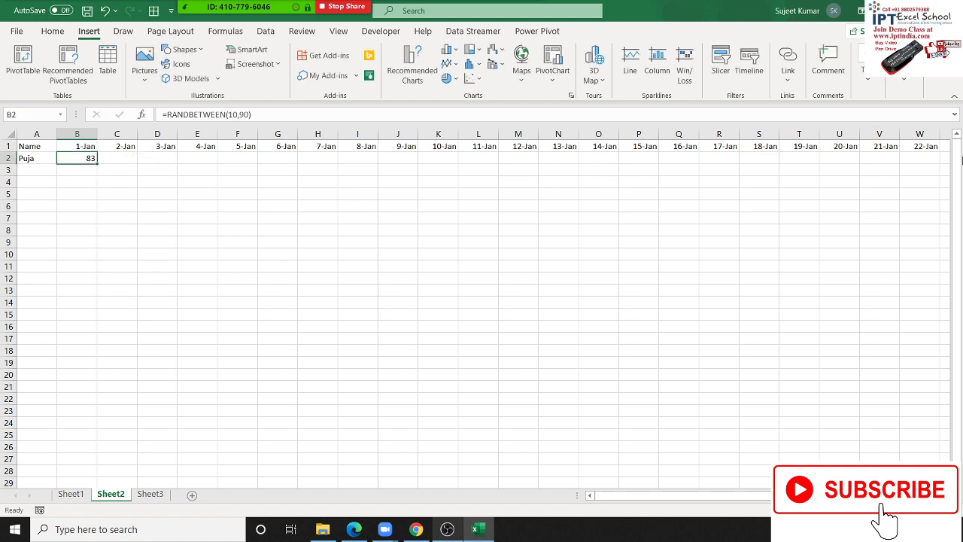
pyautogui.press('Up')
pyautogui.hotkey('ctrl', 'Right')
pyautogui.press('Down')
pyautogui.hotkey('ctrl', 'shift', 'Left')
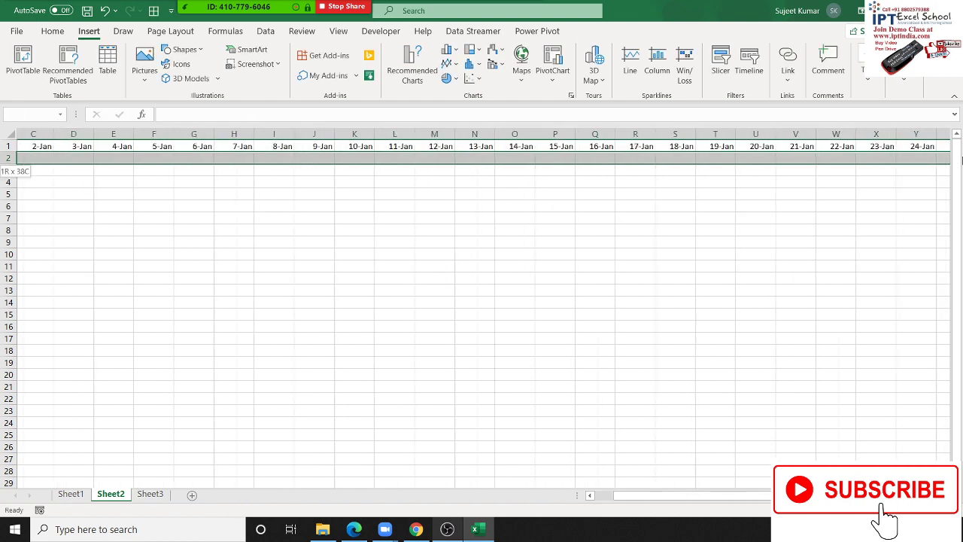
pyautogui.hotkey('ctrl', 'r')
# - Select the Name, date and Puja rows A1:AM2
pyautogui.press('Home')
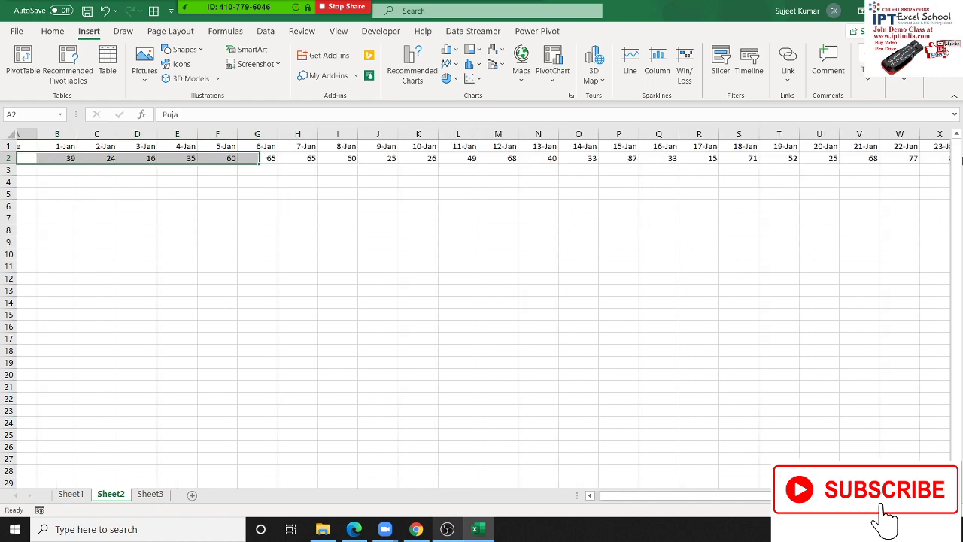
pyautogui.press('Up')
pyautogui.hotkey('ctrl', 'shift', 'Right')
pyautogui.hotkey('shift', 'Down')
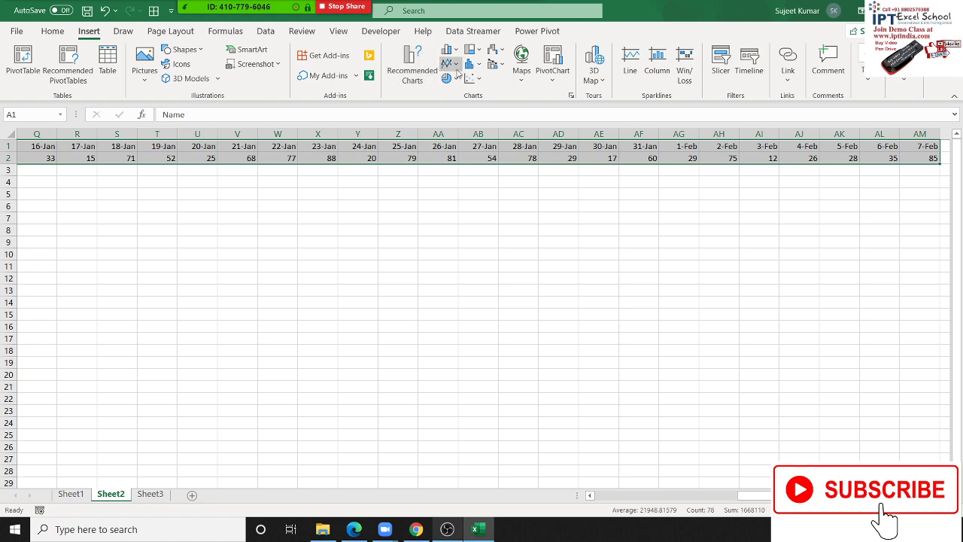
# - Insert a line chart of Puja's values, move it to the upper left and widen it
pyautogui.click(450, 63)
pyautogui.click(457, 108)
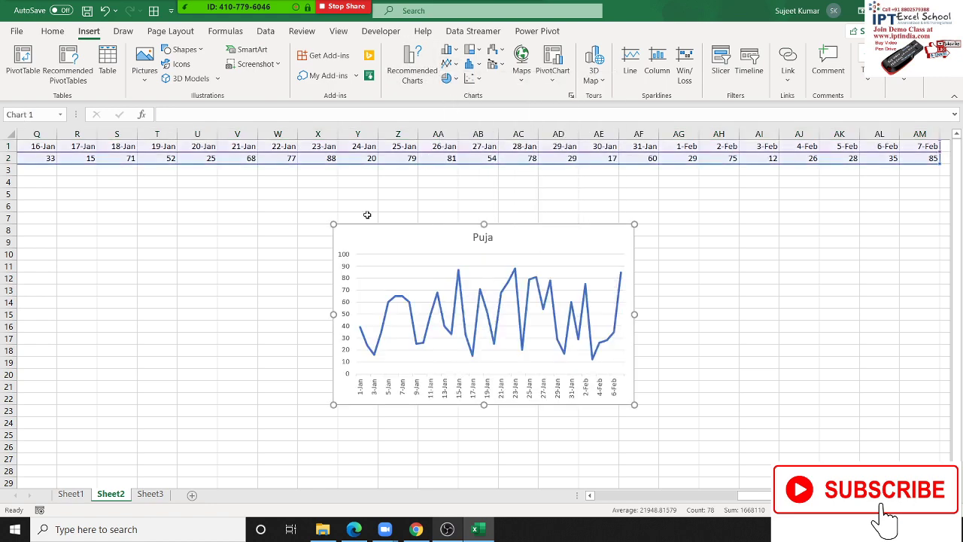
pyautogui.moveTo(179, 227); pyautogui.dragTo(46, 197)
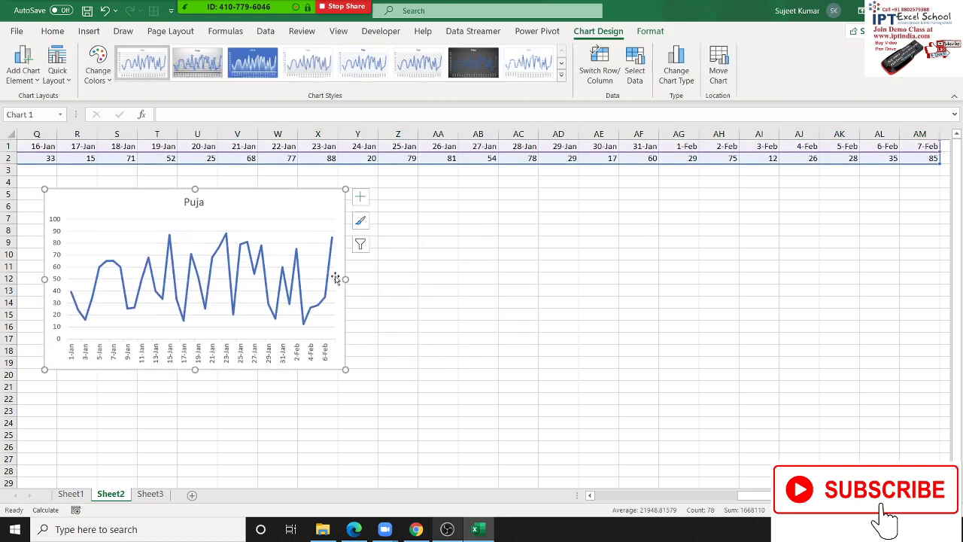
pyautogui.moveTo(346, 280)
pyautogui.mouseDown()
pyautogui.moveTo(871, 306)
pyautogui.moveTo(911, 279)
pyautogui.mouseUp()
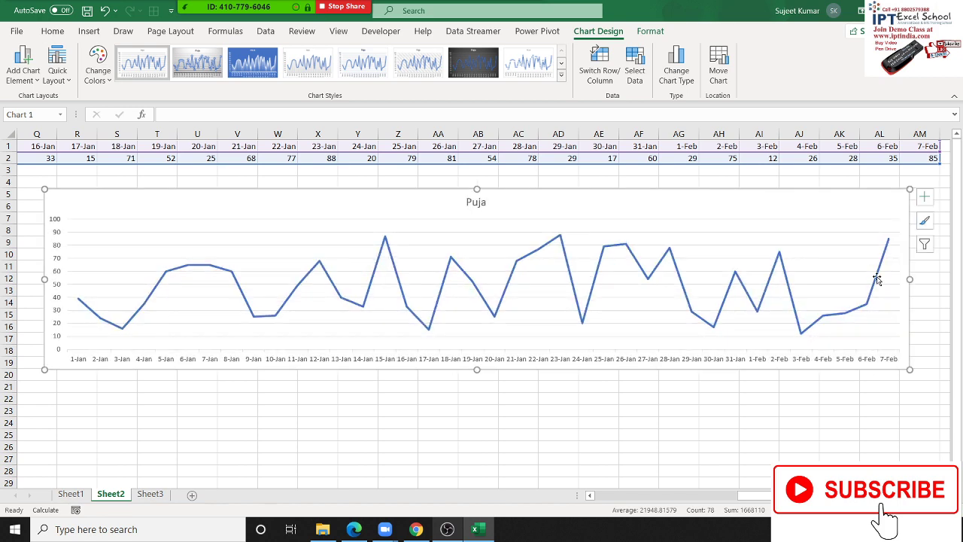
# - Apply the dark blue chart style with drop lines and open the drop line formatting settings
pyautogui.click(466, 75)
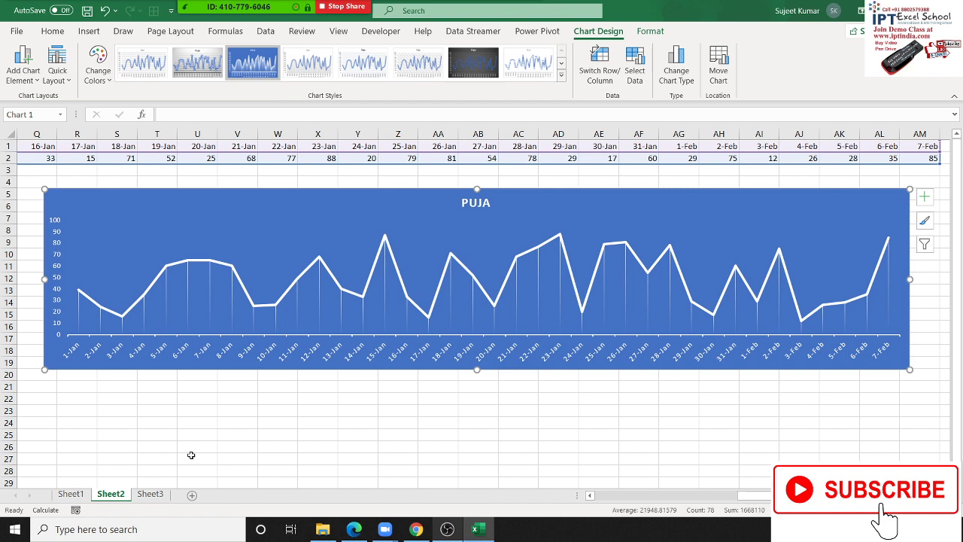
pyautogui.click(210, 281)
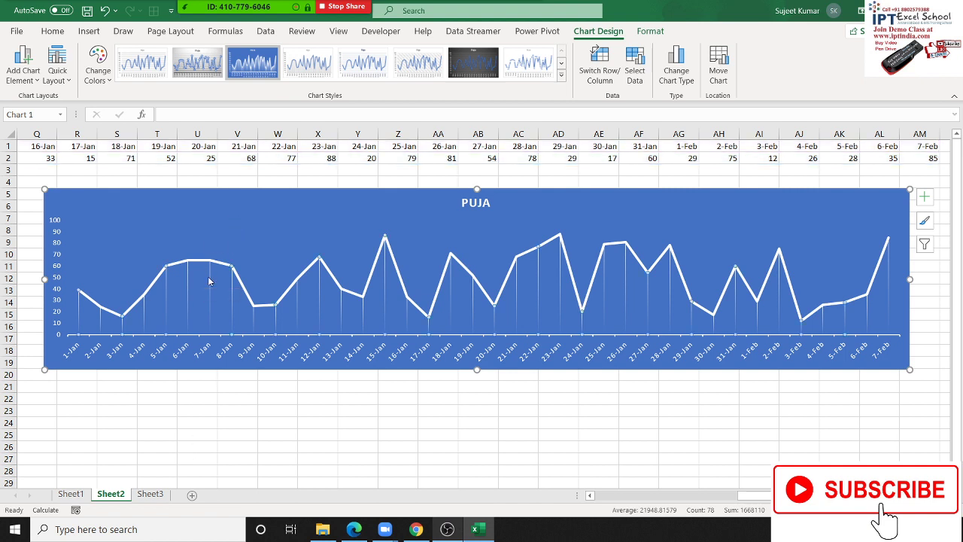
pyautogui.rightClick(210, 281)
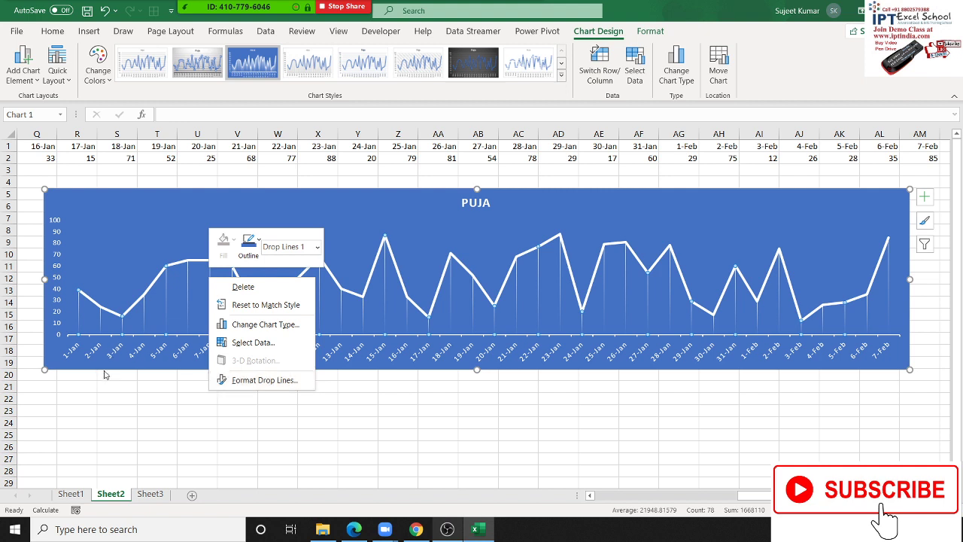
pyautogui.press('Escape')
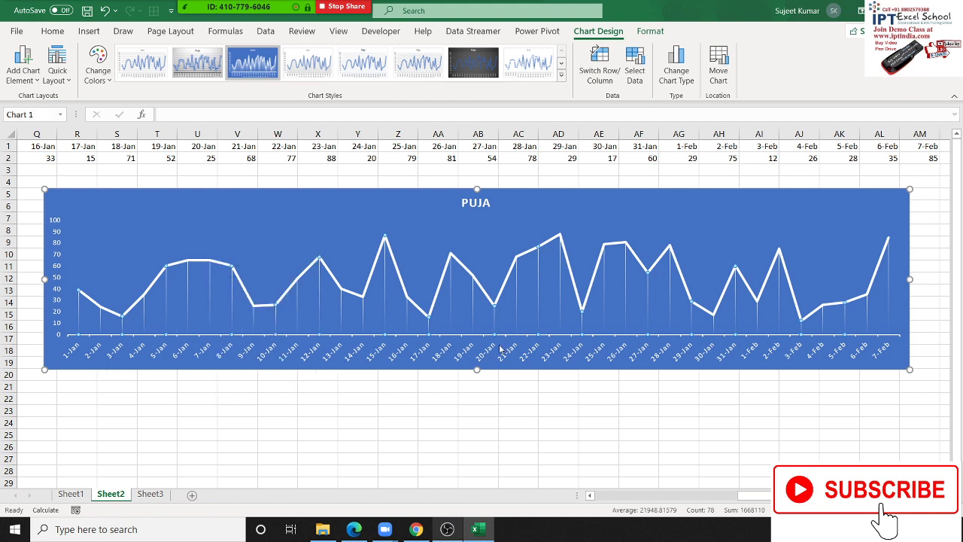
pyautogui.hotkey('ctrl', '1')
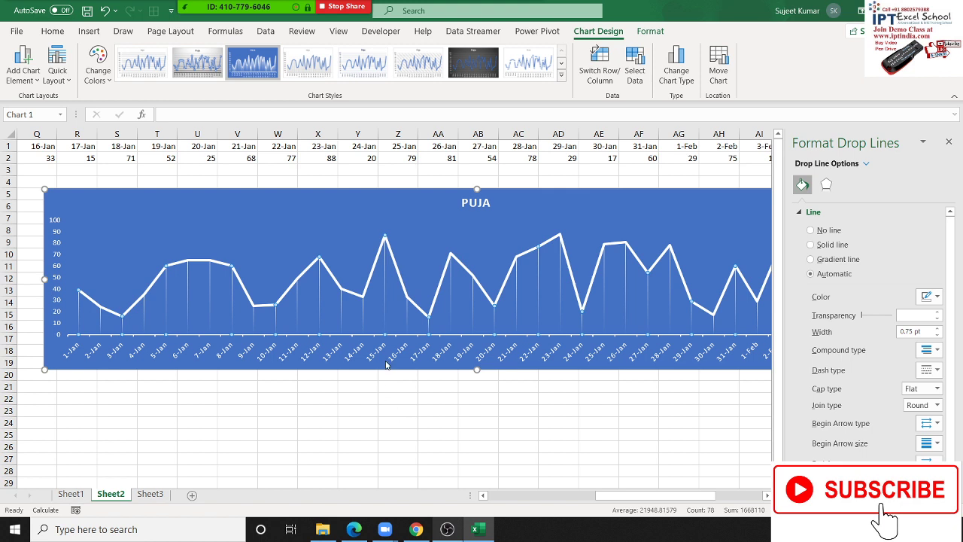
# - Add value data labels to the Puja line and position them Above the points
pyautogui.click(386, 334)
pyautogui.rightClick(385, 240)
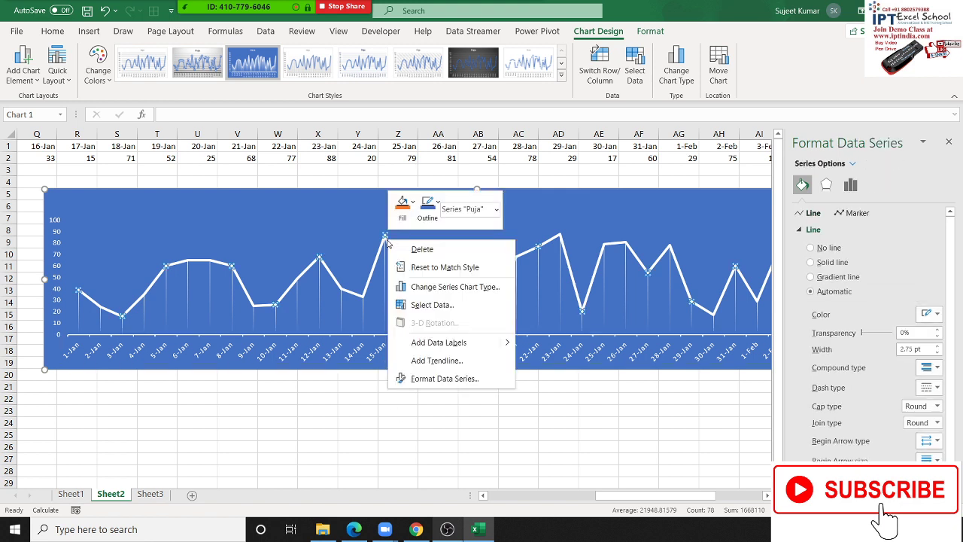
pyautogui.click(466, 349)
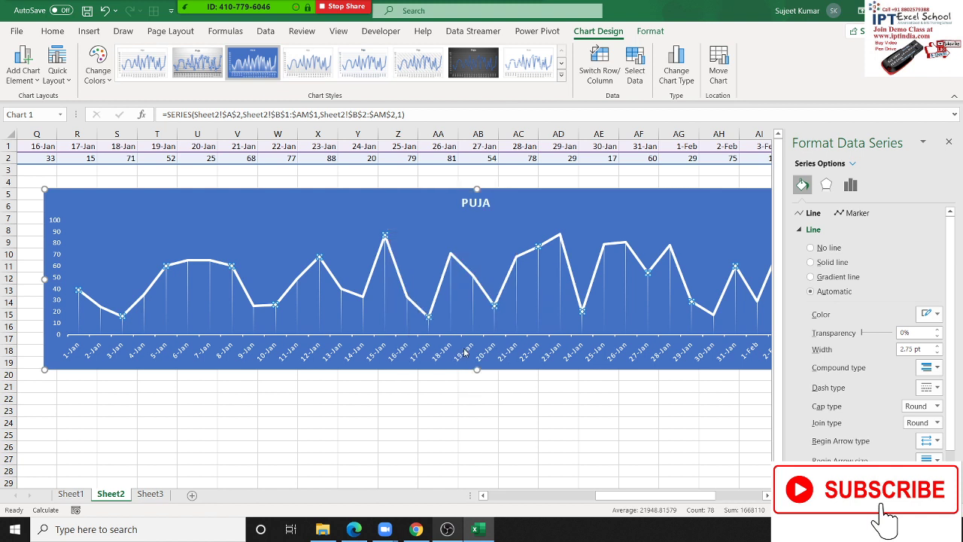
pyautogui.click(397, 236)
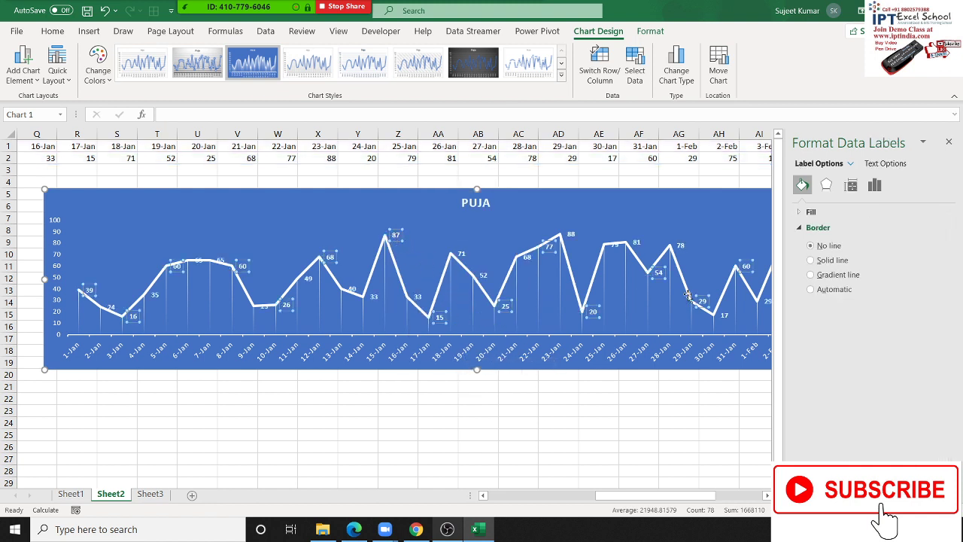
pyautogui.click(874, 186)
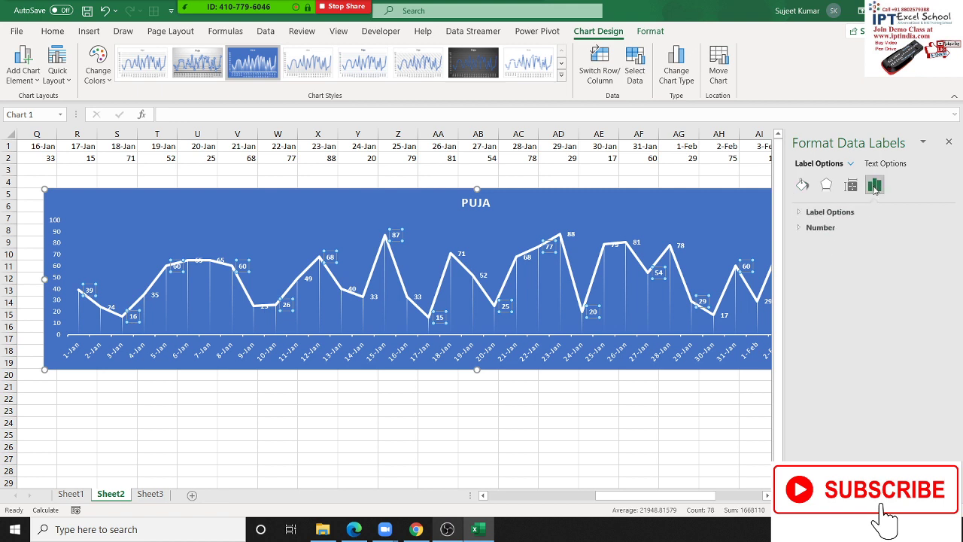
pyautogui.click(841, 213)
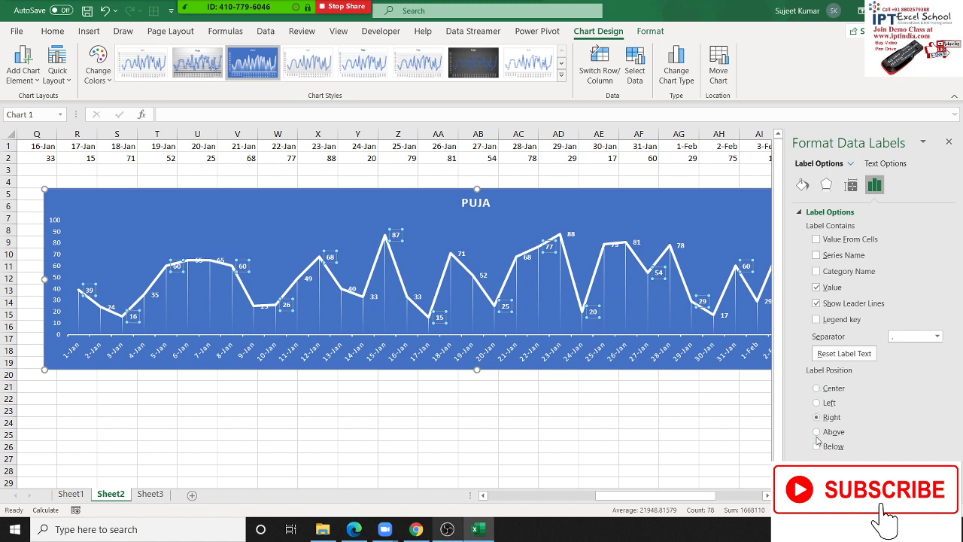
pyautogui.click(817, 432)
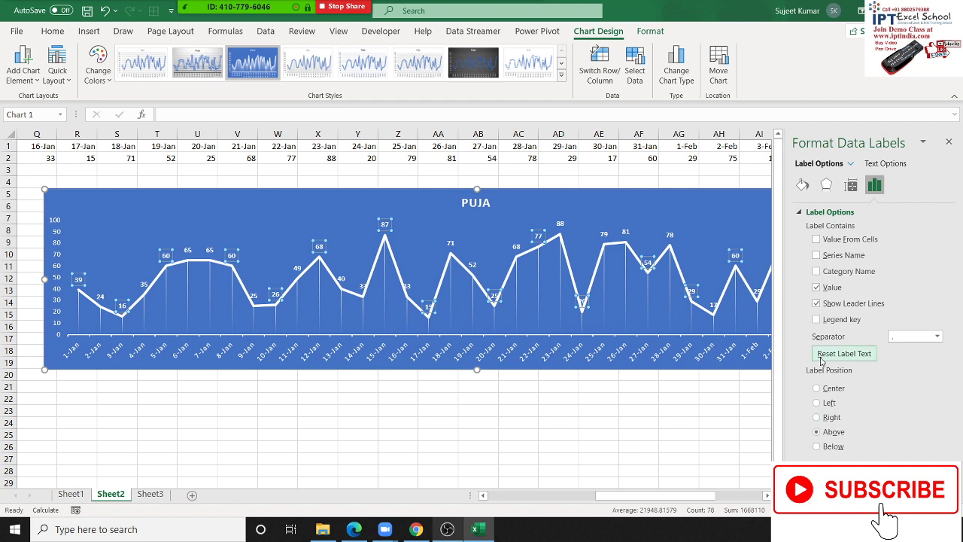
# - Review the data labels' fill settings, then select the chart's line series
pyautogui.click(803, 187)
pyautogui.click(802, 187)
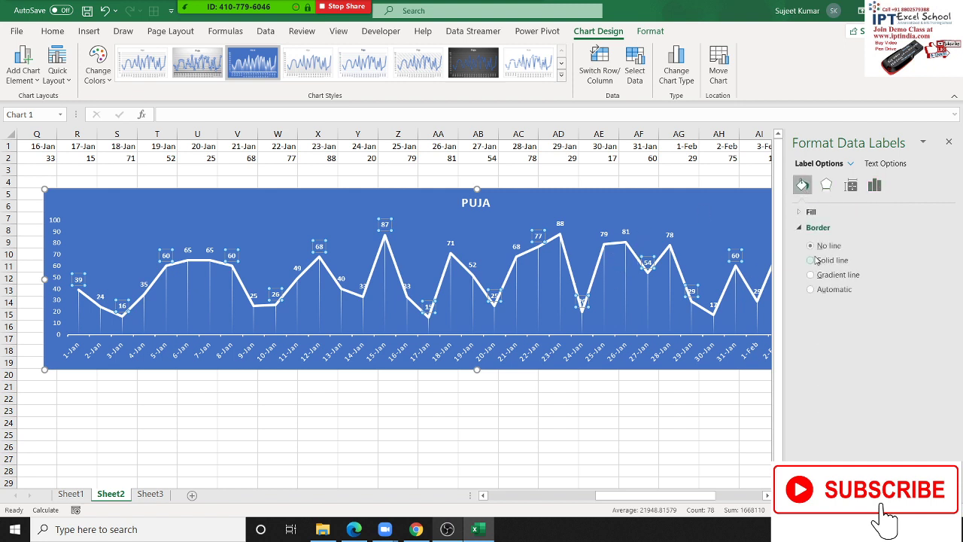
pyautogui.click(810, 212)
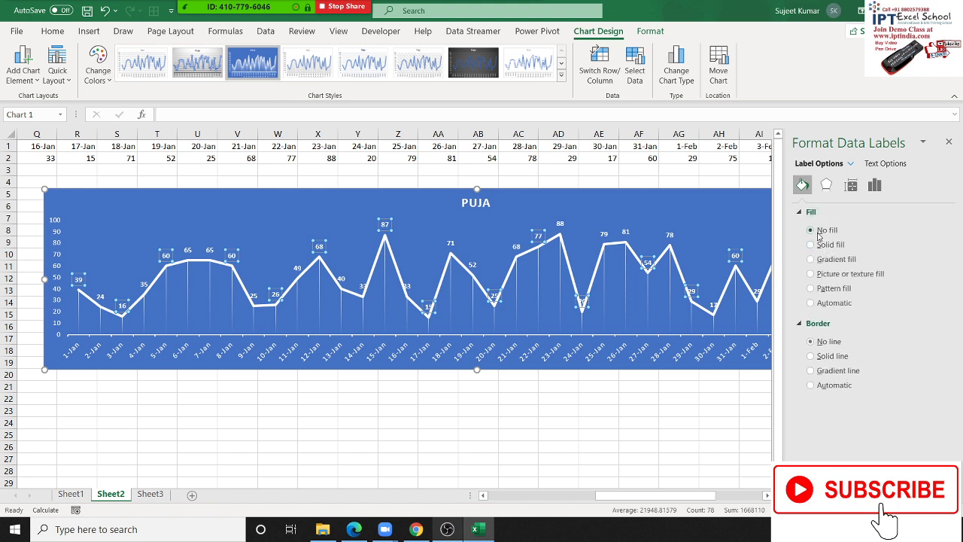
pyautogui.moveTo(582, 303)
pyautogui.click(565, 260)
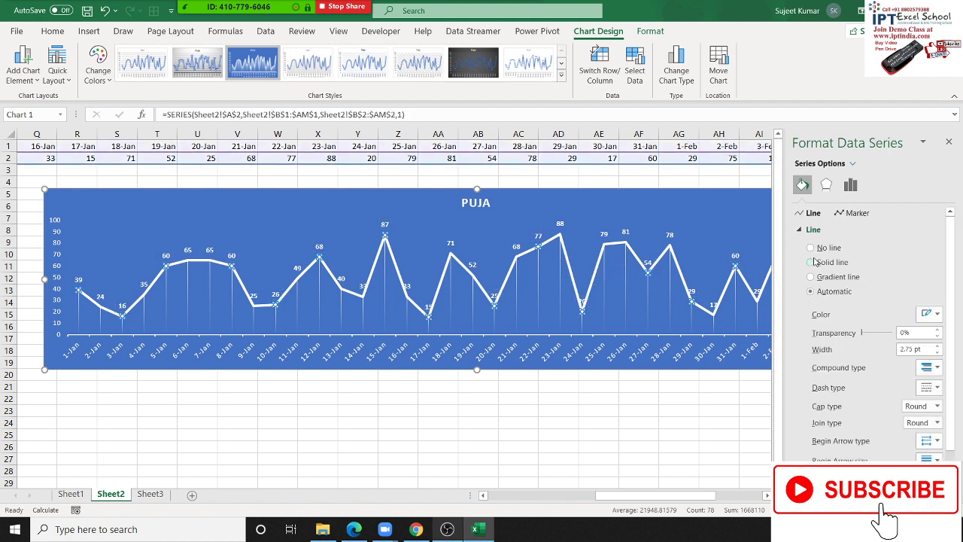
# - Set the PUJA series line to No line and close the formatting panel
pyautogui.click(810, 248)
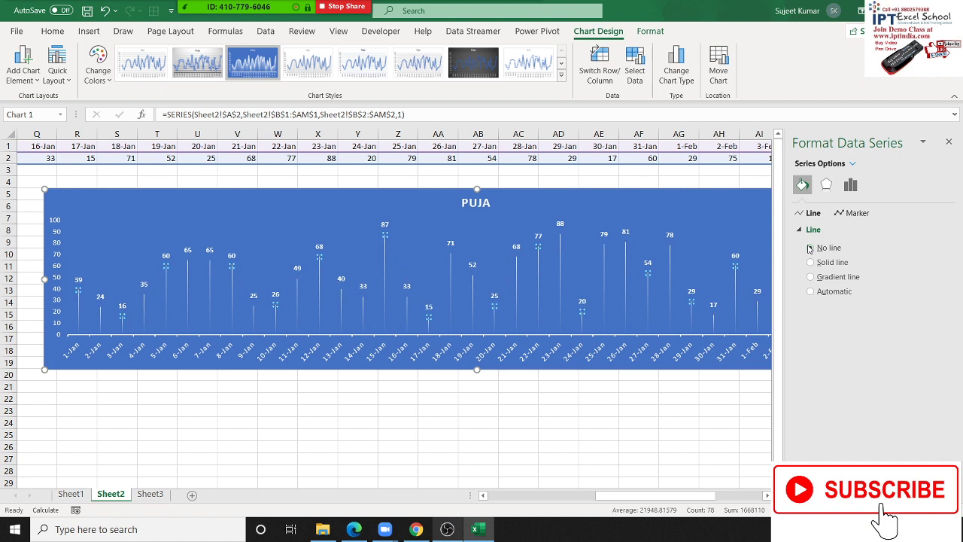
pyautogui.click(414, 402)
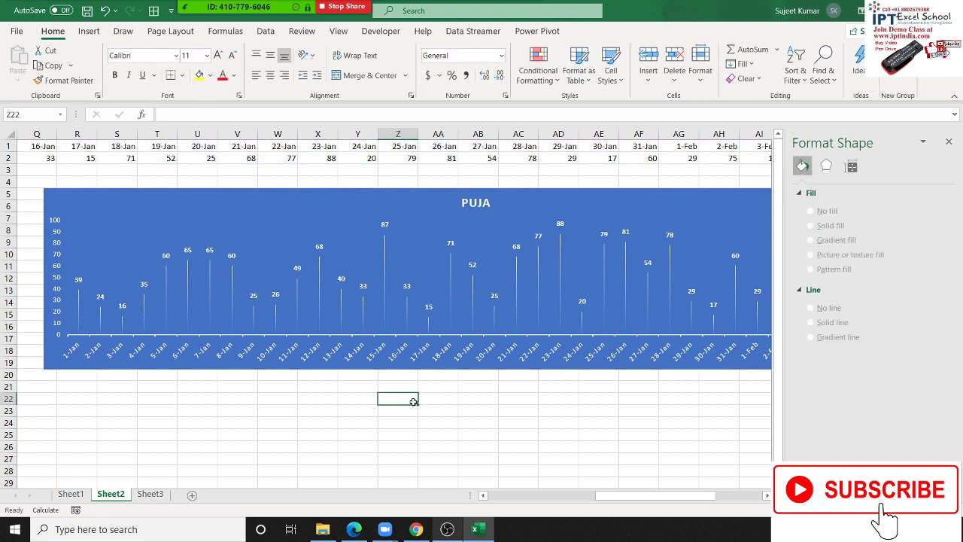
pyautogui.click(949, 143)
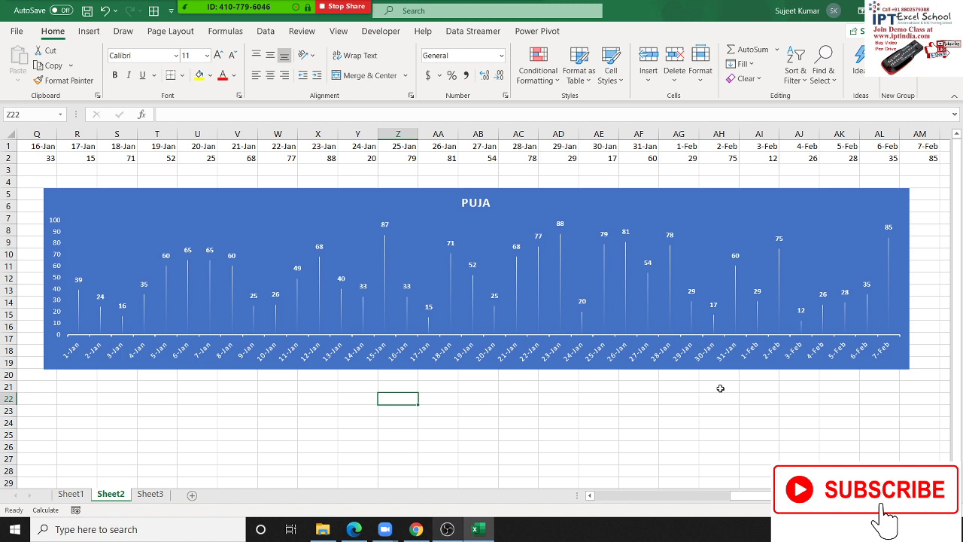
# - Delete the PUJA chart and return to the Month table on Sheet1
pyautogui.click(769, 216)
pyautogui.press('Delete')
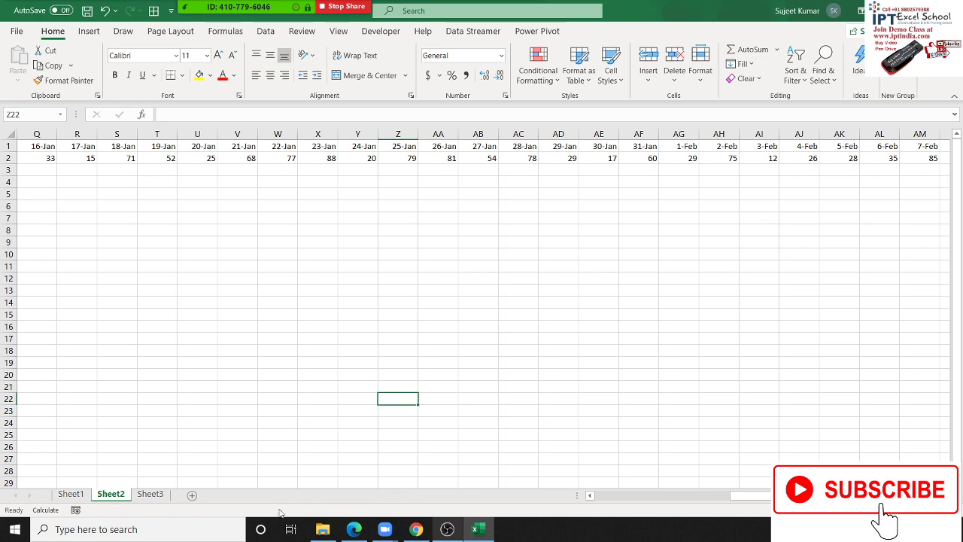
pyautogui.click(64, 497)
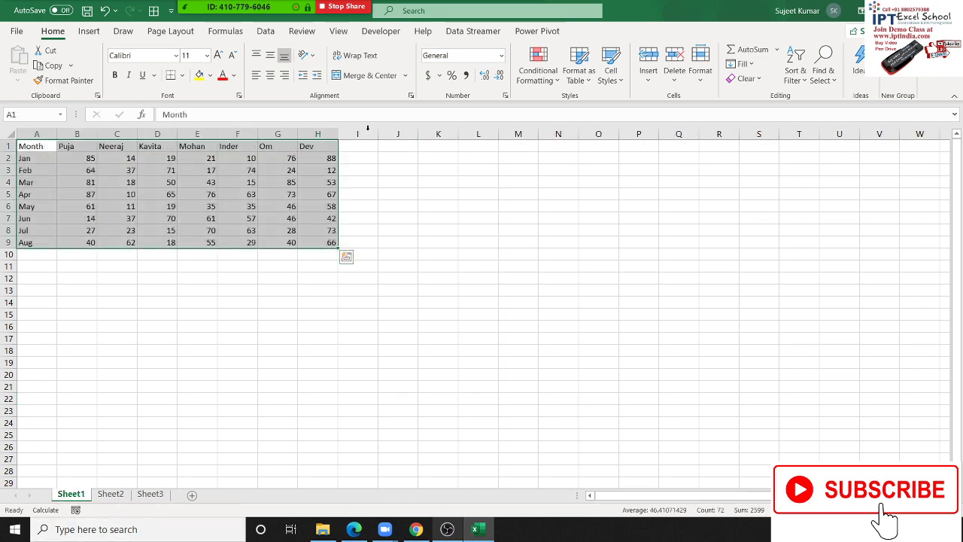
pyautogui.click(89, 31)
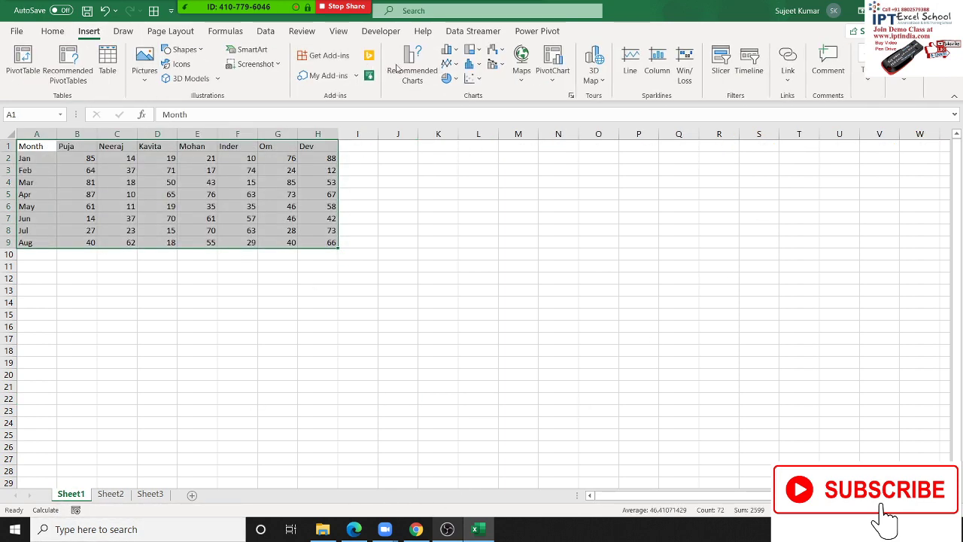
pyautogui.click(450, 64)
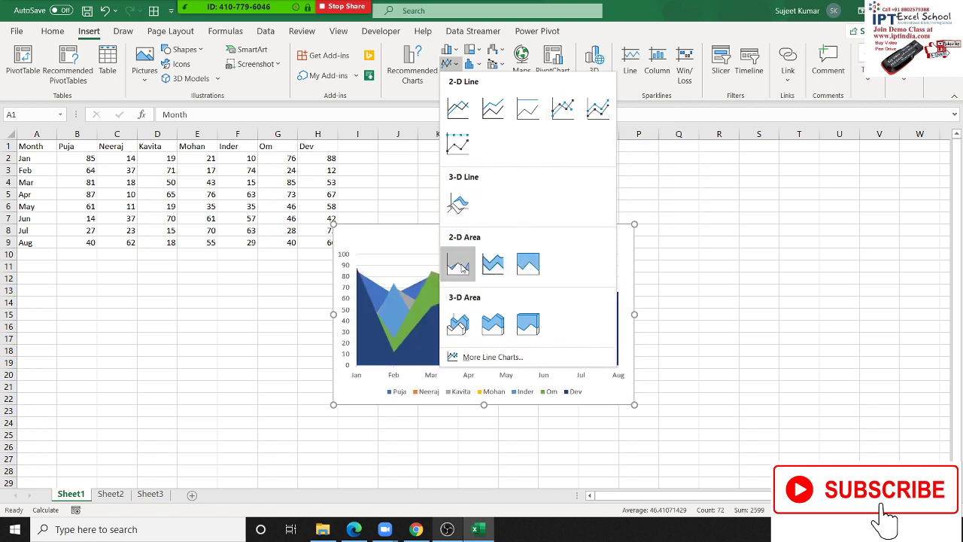
pyautogui.click(260, 301)
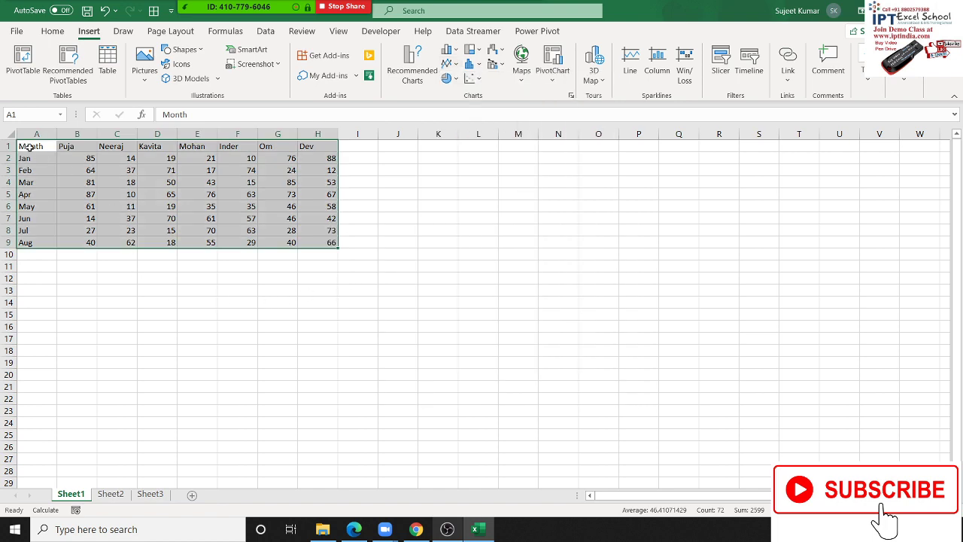
# - On Sheet2, select the Name, date and Puja data A1:AM2
pyautogui.click(109, 495)
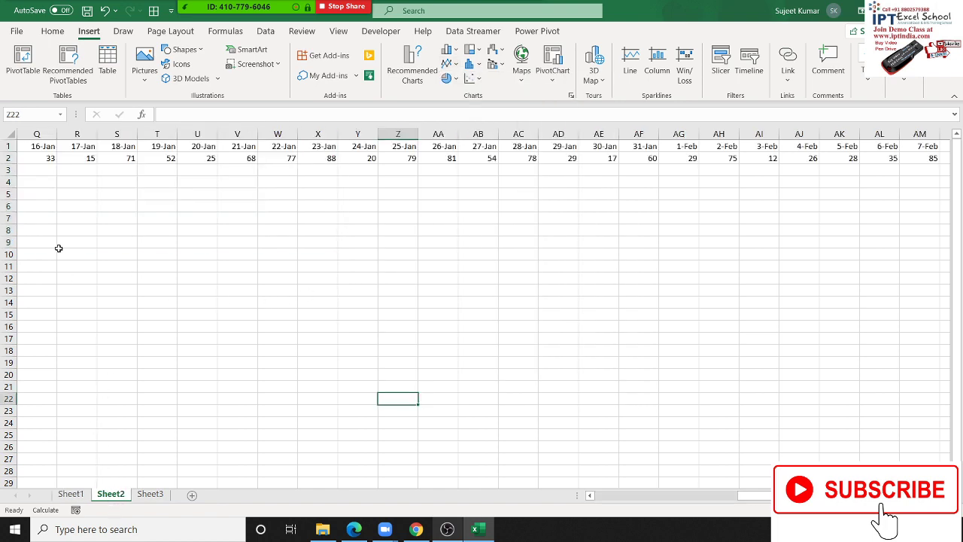
pyautogui.click(45, 143)
pyautogui.hotkey('ctrl', 'Home')
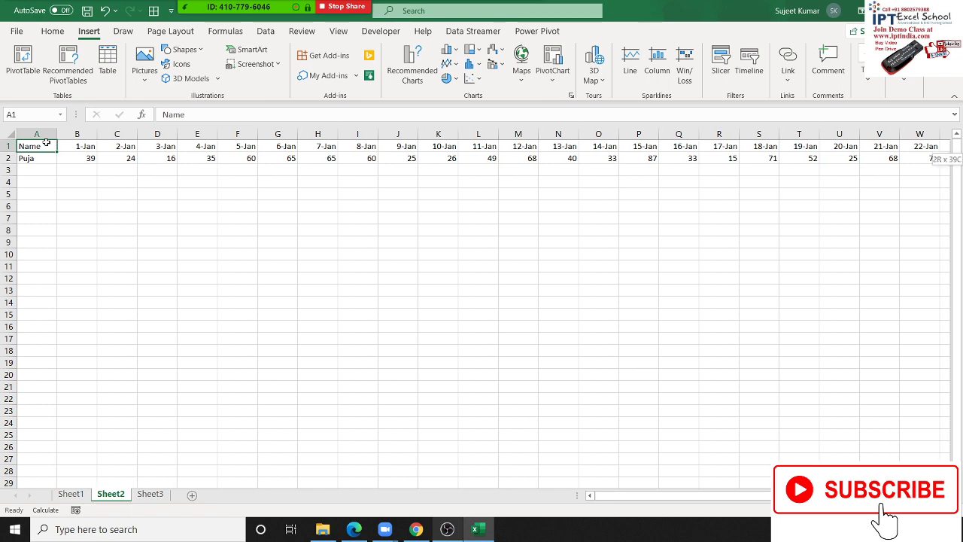
pyautogui.hotkey('ctrl', 'shift', 'Right')
pyautogui.hotkey('ctrl', 'shift', 'Down')
pyautogui.moveTo(271, 23)
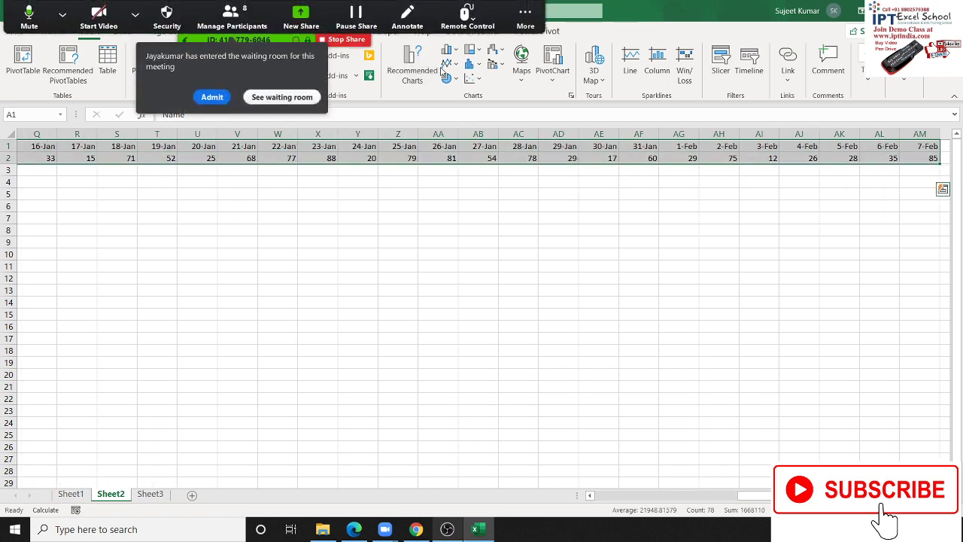
pyautogui.click(218, 101)
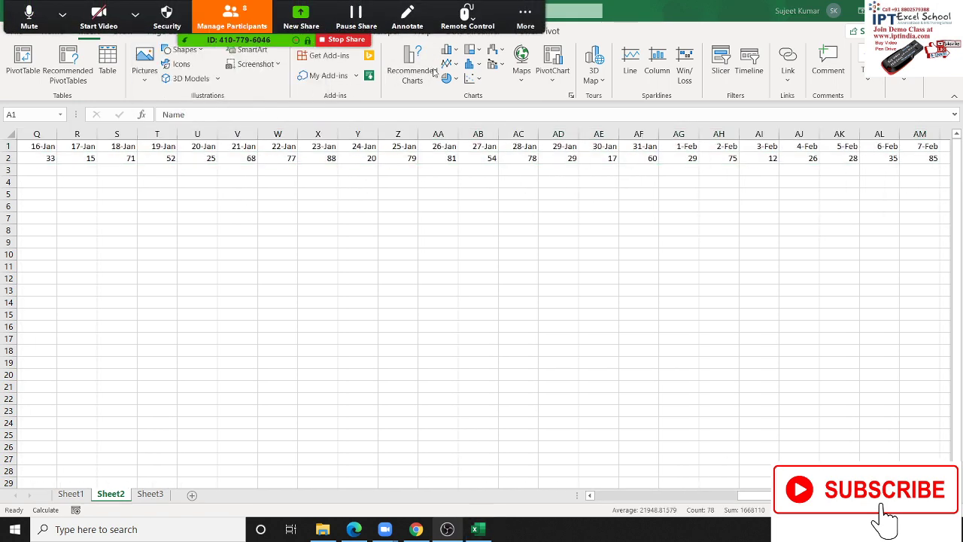
# - Insert a widened 2-D area chart of Puja's values, keeping chart Style 1
pyautogui.click(450, 63)
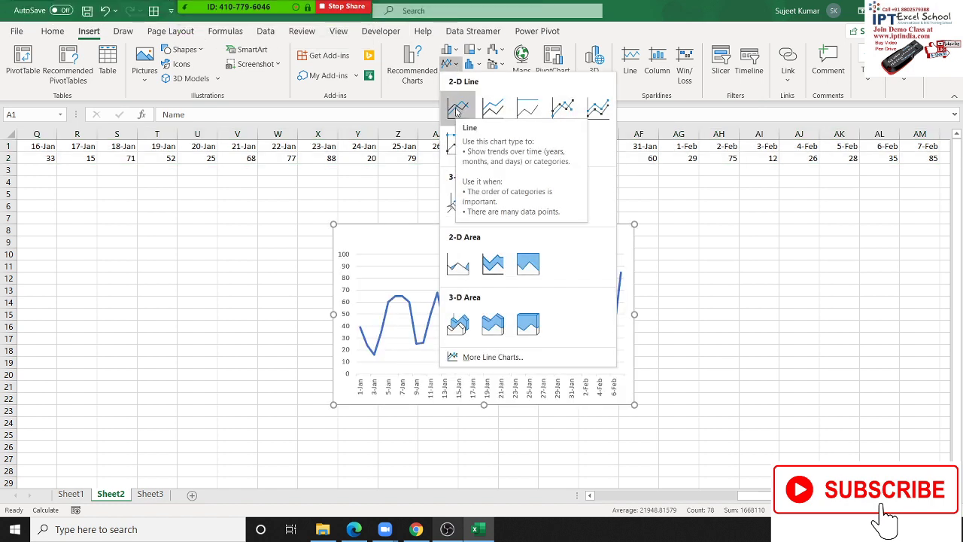
pyautogui.click(462, 276)
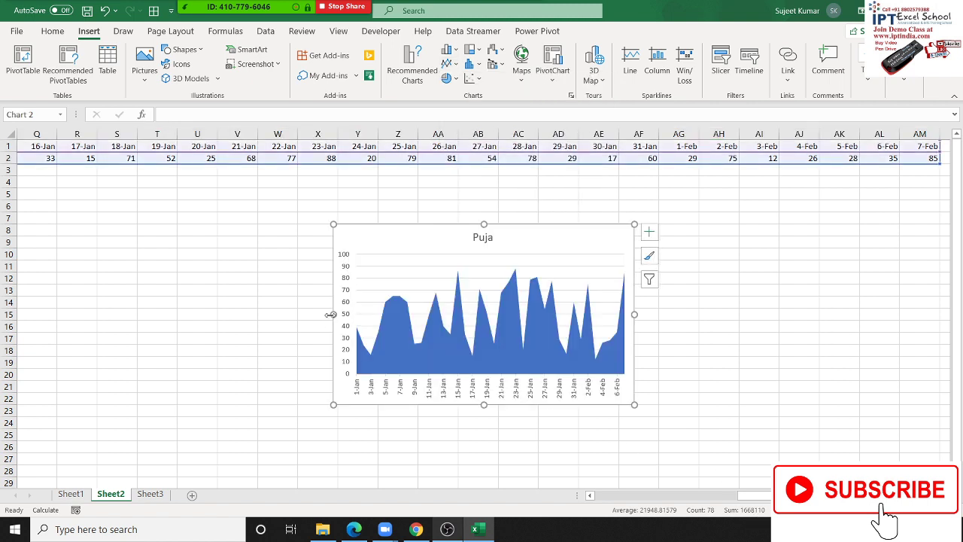
pyautogui.moveTo(331, 313); pyautogui.dragTo(53, 314)
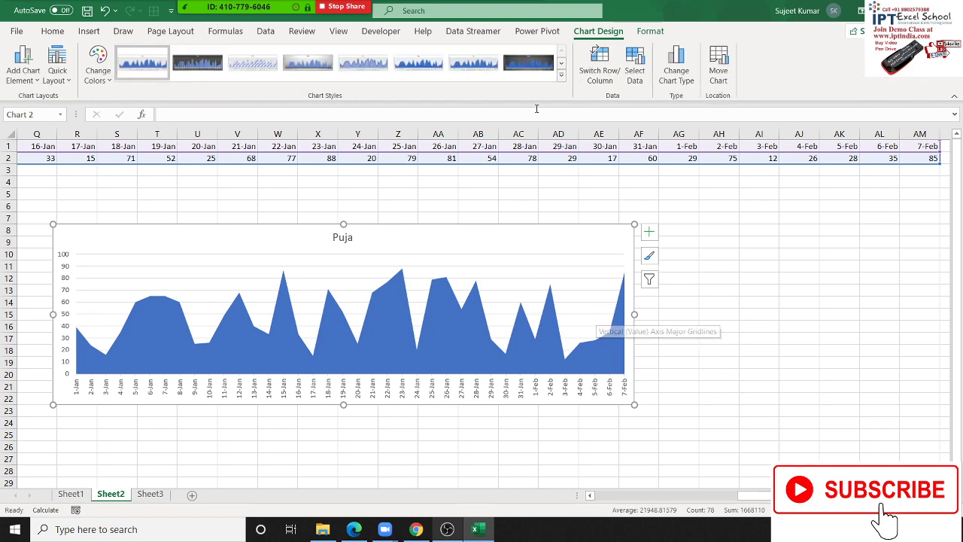
pyautogui.click(529, 64)
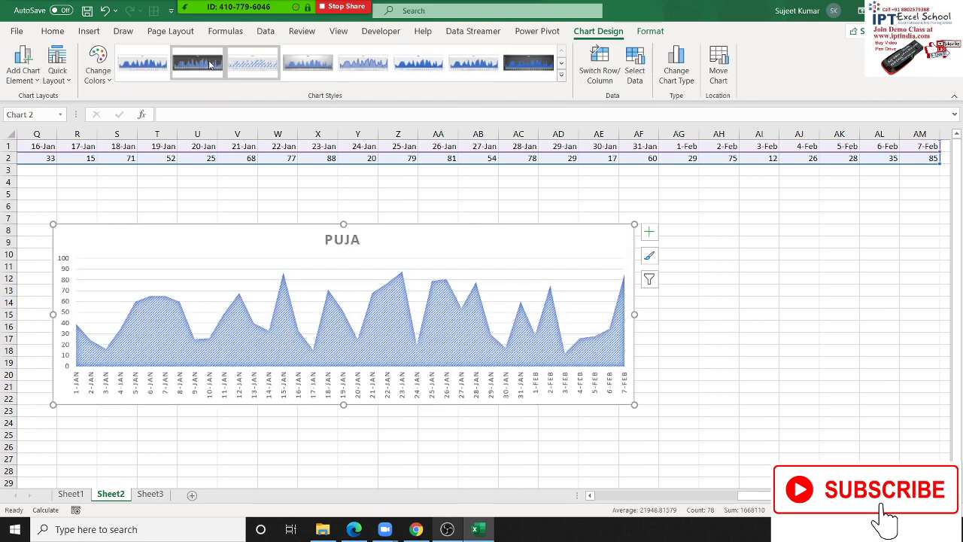
pyautogui.click(158, 74)
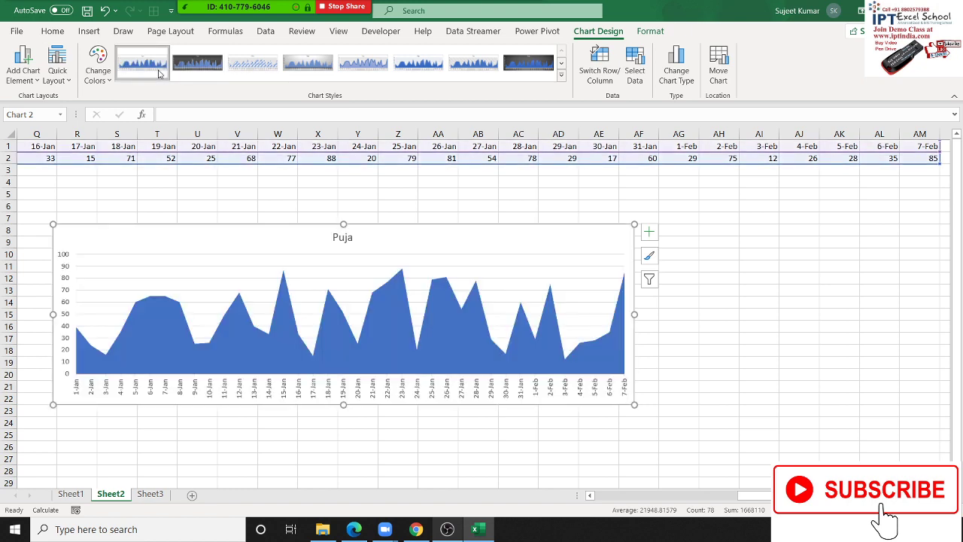
pyautogui.click(561, 77)
# - Delete the area chart, return to Sheet1, and close the line, area and pie chart menus unused
pyautogui.press('Delete')
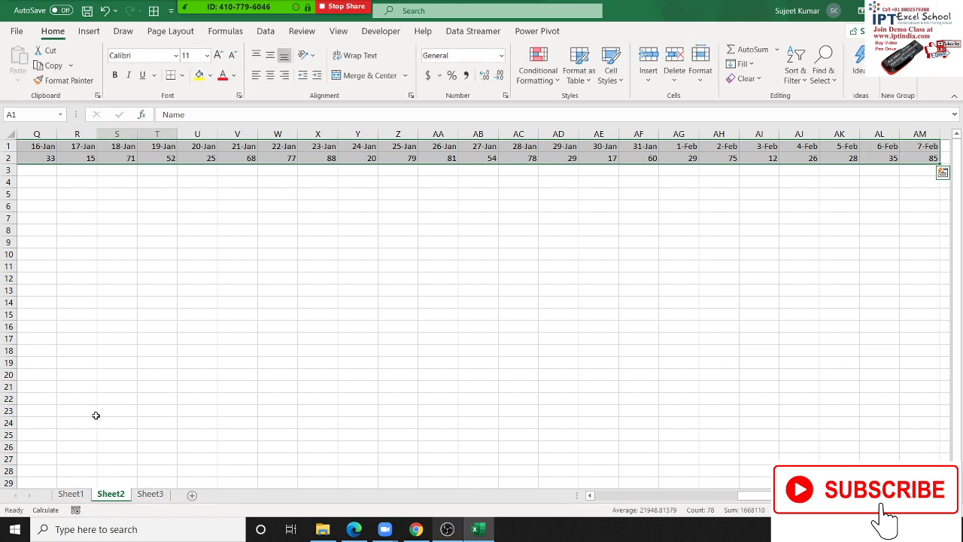
pyautogui.click(76, 495)
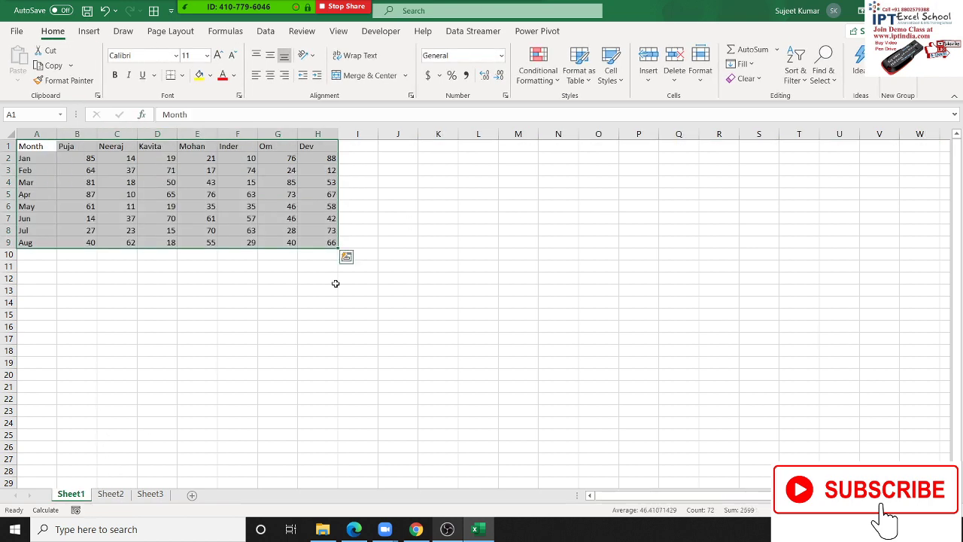
pyautogui.click(89, 31)
pyautogui.click(455, 65)
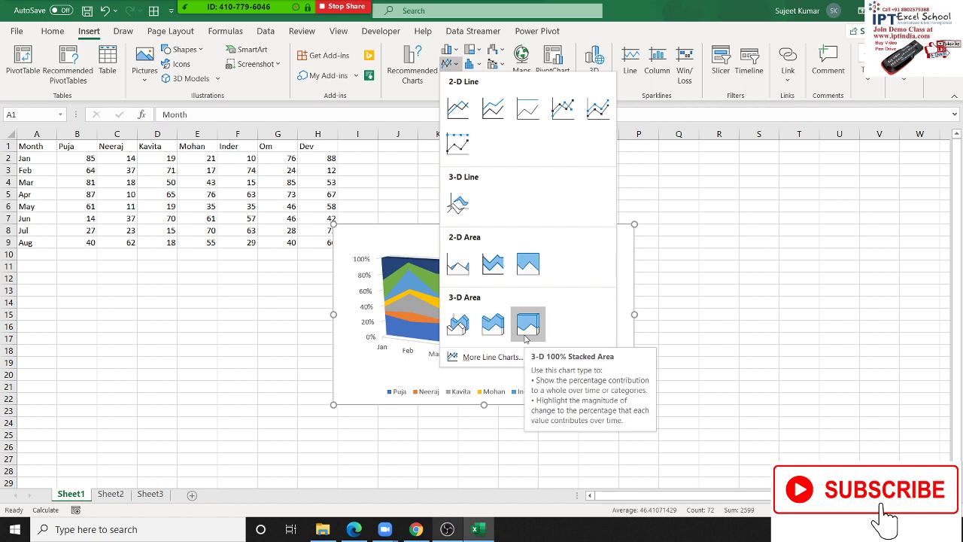
pyautogui.press('Escape')
pyautogui.click(450, 63)
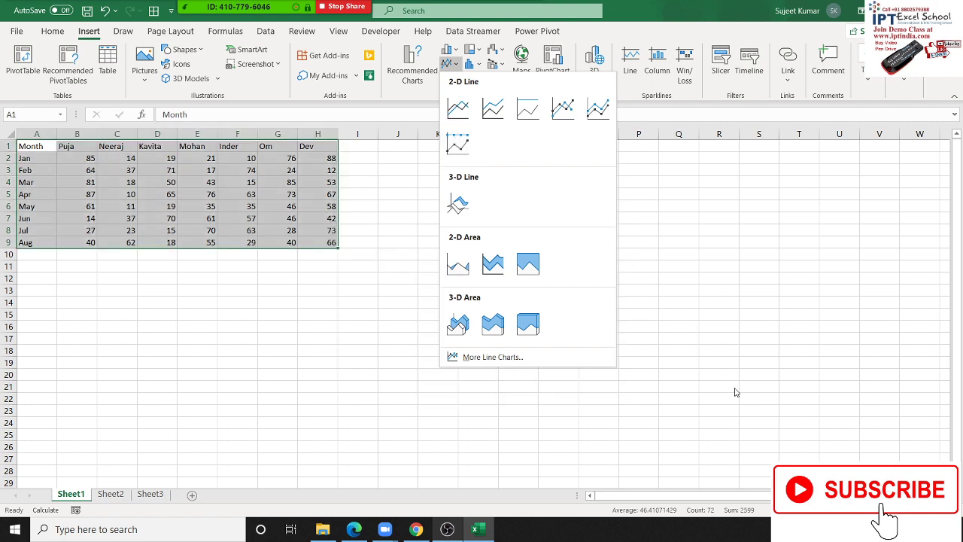
pyautogui.press('Escape')
pyautogui.click(457, 78)
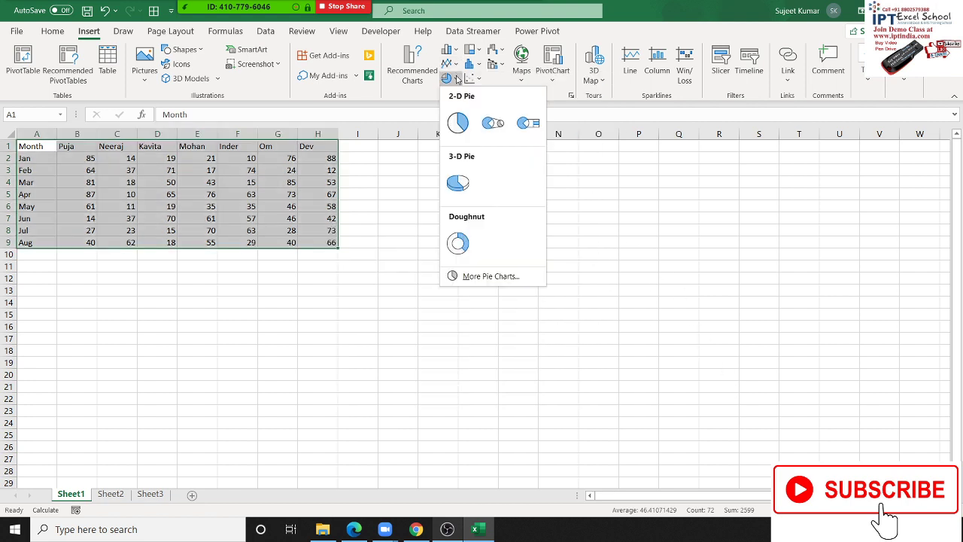
pyautogui.press('Escape')
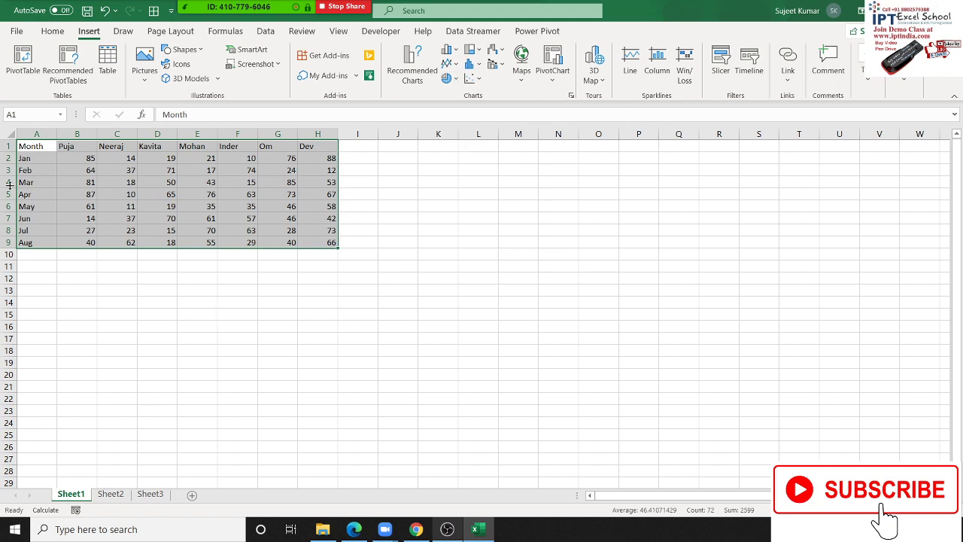
pyautogui.click(9, 182)
# - Copy the Month and Puja columns A1:B9 to L1:M9
pyautogui.moveTo(31, 148); pyautogui.dragTo(75, 241)
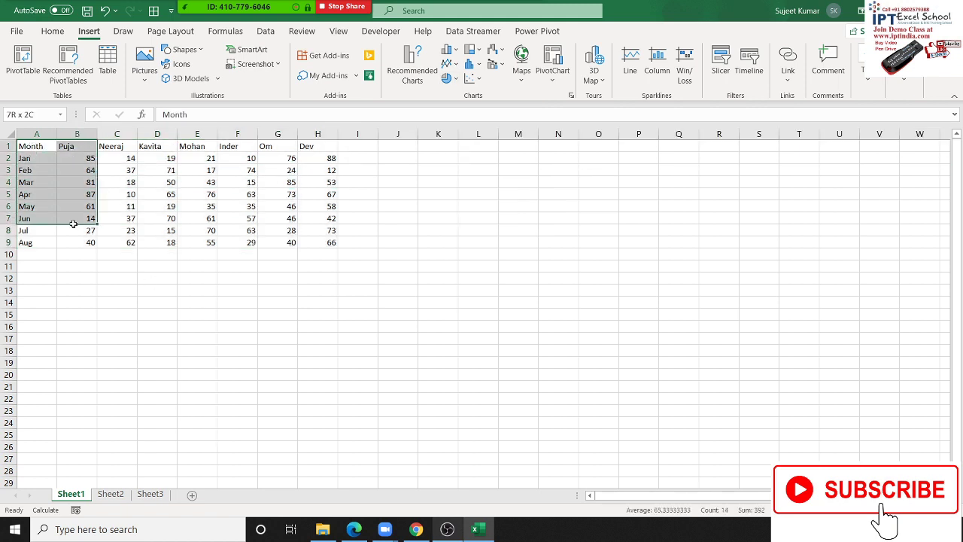
pyautogui.hotkey('ctrl', 'c')
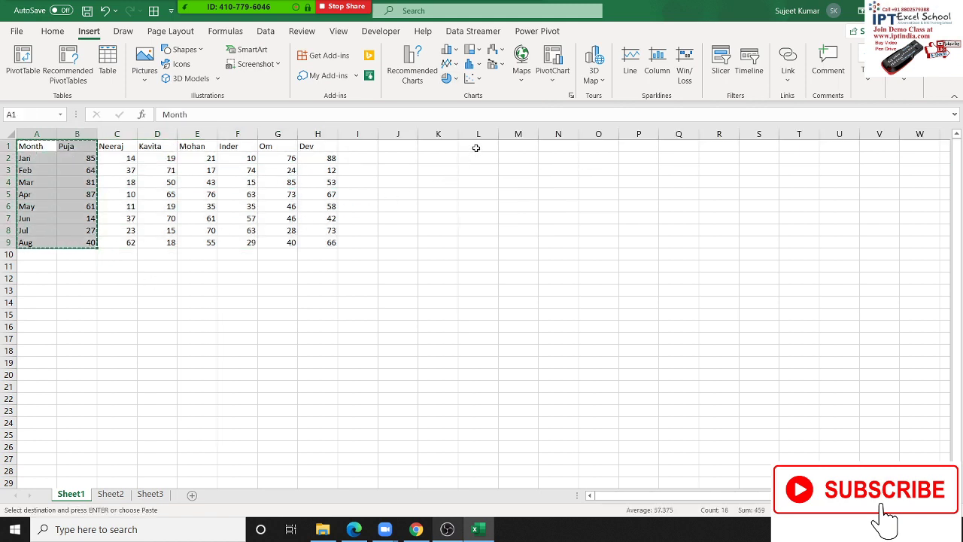
pyautogui.click(474, 148)
pyautogui.hotkey('ctrl', 'v')
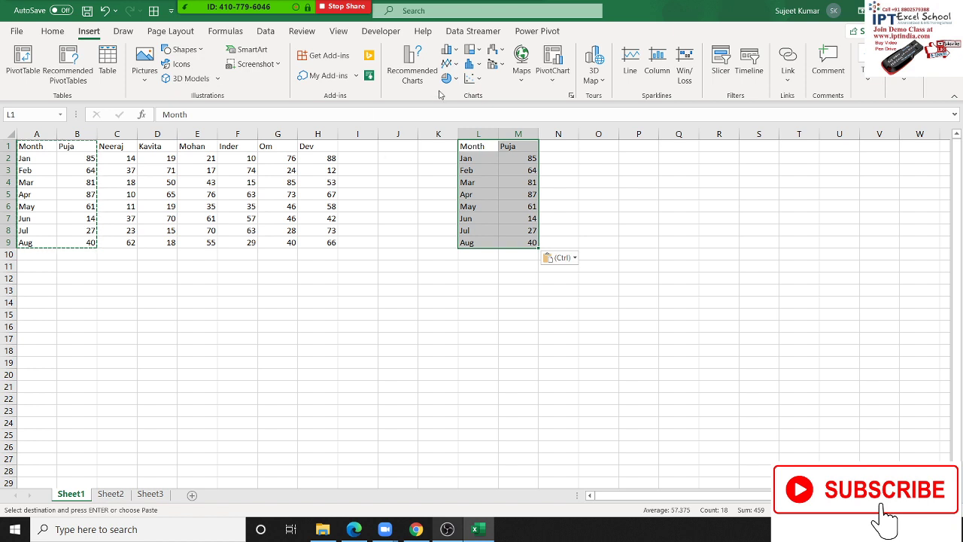
# - Insert a 2-D pie chart of Puja's monthly figures, move it left and enlarge it
pyautogui.click(449, 79)
pyautogui.click(458, 122)
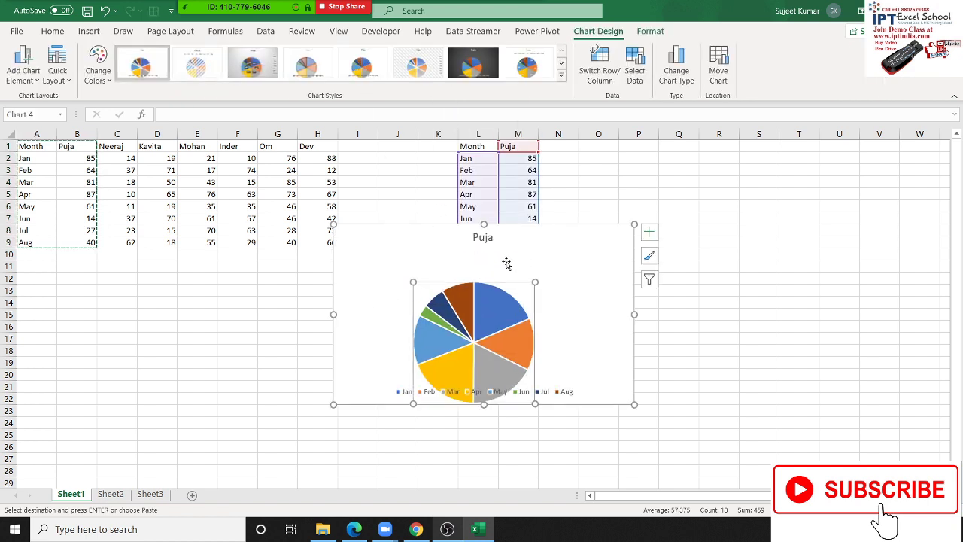
pyautogui.moveTo(507, 262)
pyautogui.mouseDown()
pyautogui.moveTo(516, 243)
pyautogui.moveTo(710, 286)
pyautogui.mouseUp()
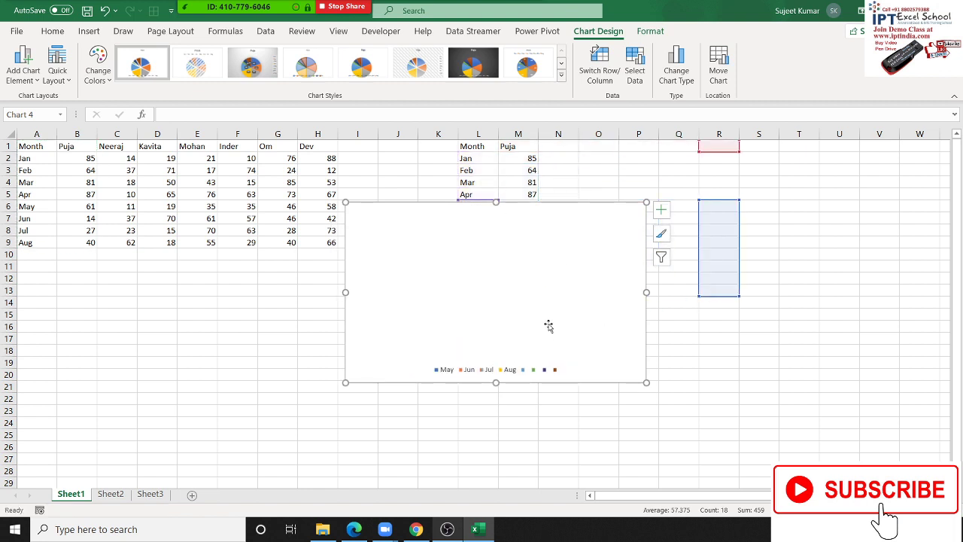
pyautogui.press('Delete')
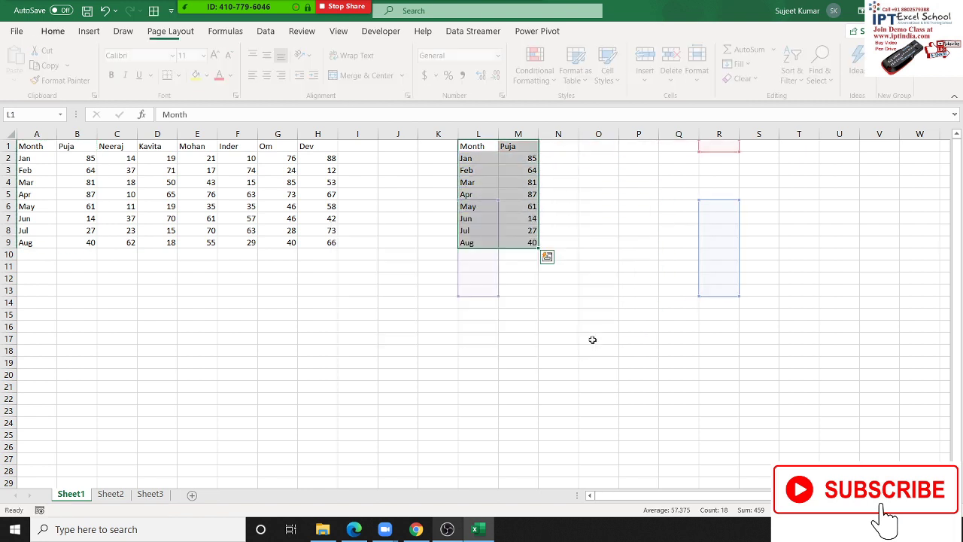
pyautogui.click(88, 31)
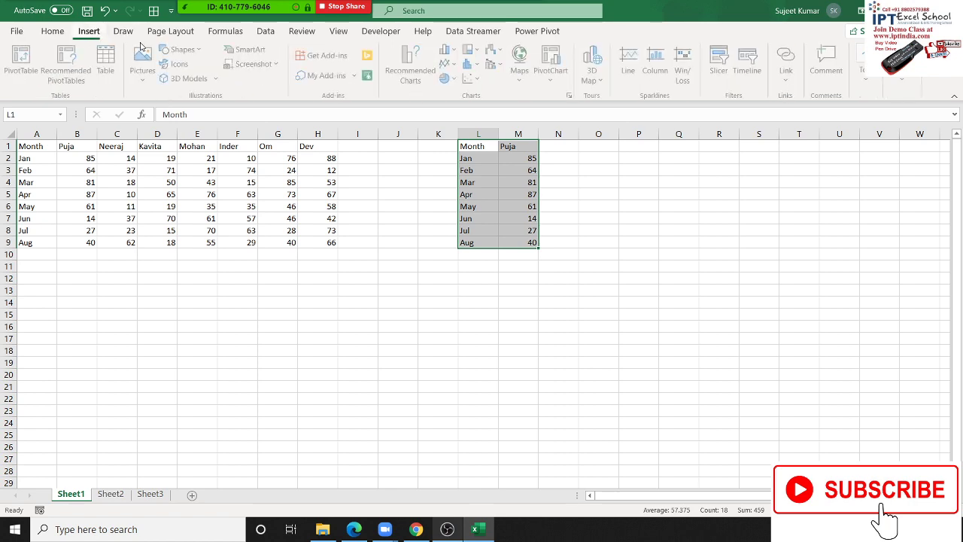
pyautogui.click(449, 78)
pyautogui.click(461, 113)
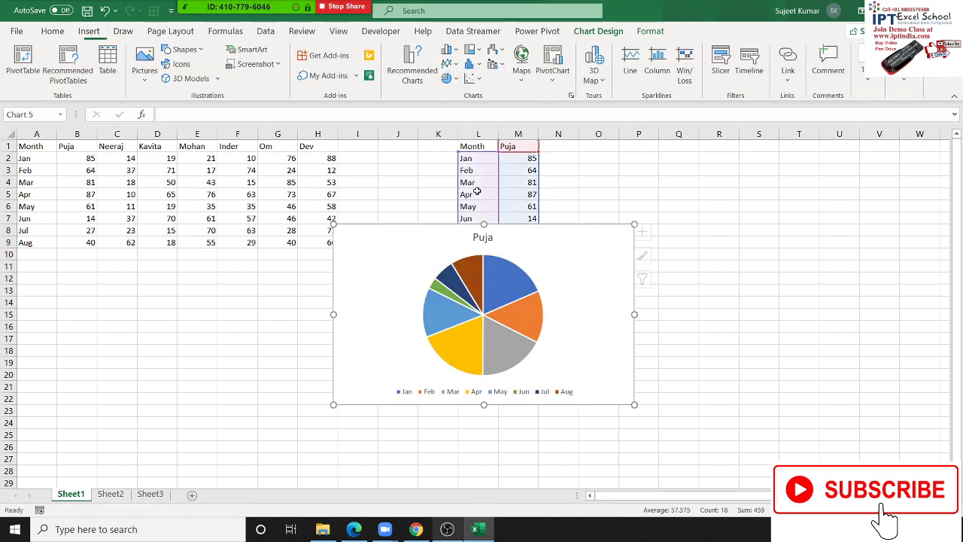
pyautogui.moveTo(396, 227)
pyautogui.mouseDown()
pyautogui.moveTo(191, 195)
pyautogui.moveTo(120, 172)
pyautogui.mouseUp()
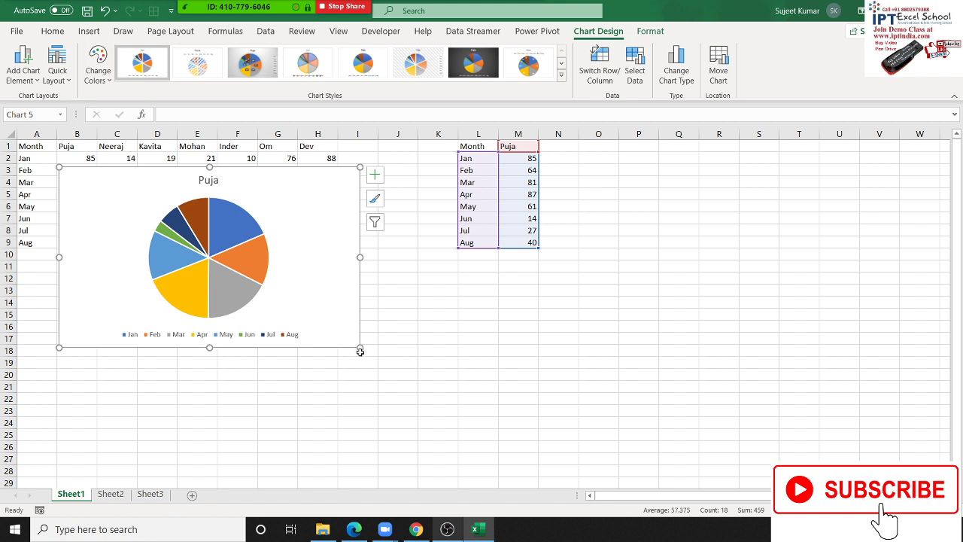
pyautogui.moveTo(361, 352); pyautogui.dragTo(391, 386)
# - Add data labels to the Puja pie slices
pyautogui.rightClick(198, 337)
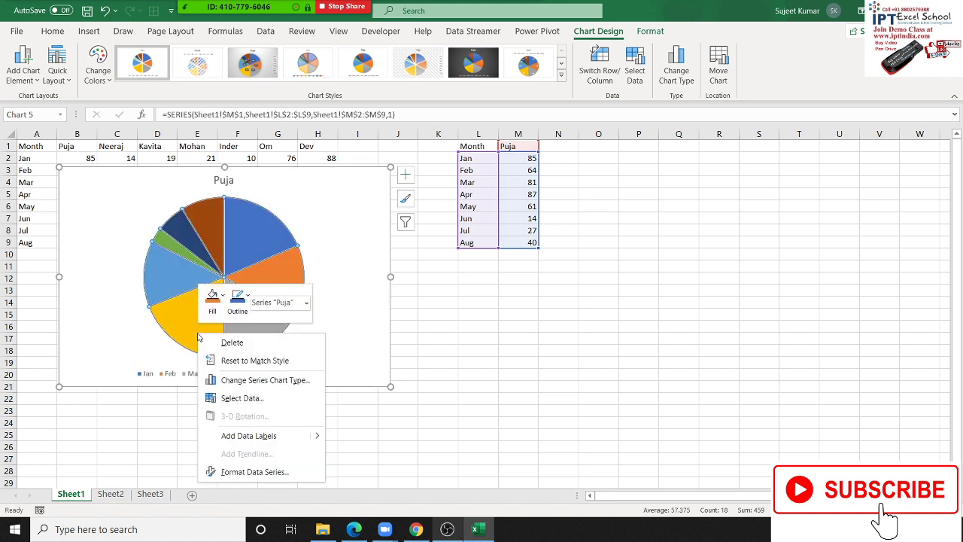
pyautogui.click(299, 436)
pyautogui.click(300, 434)
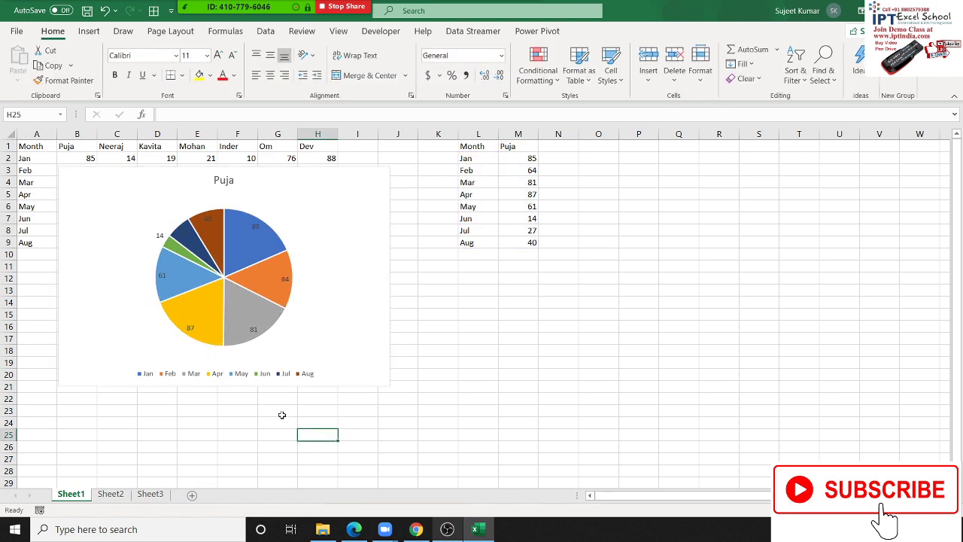
pyautogui.click(249, 330)
pyautogui.rightClick(248, 330)
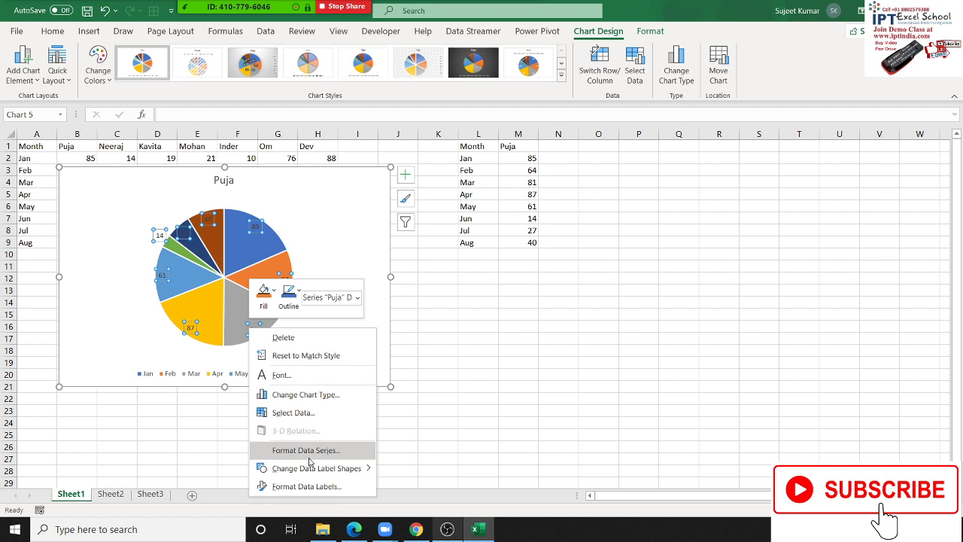
pyautogui.press('Escape')
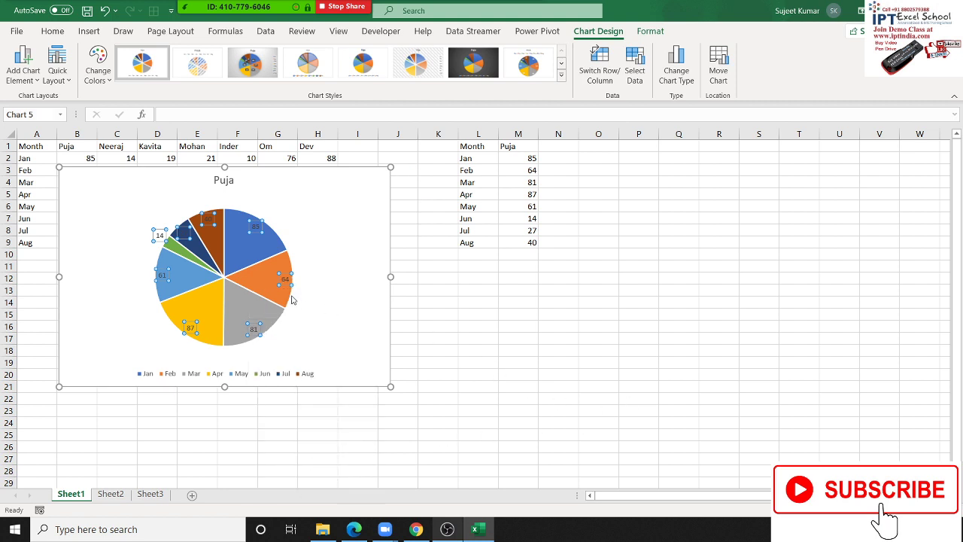
# - Make the pie labels show Percentage instead of Value, with leader lines turned off
pyautogui.doubleClick(291, 299)
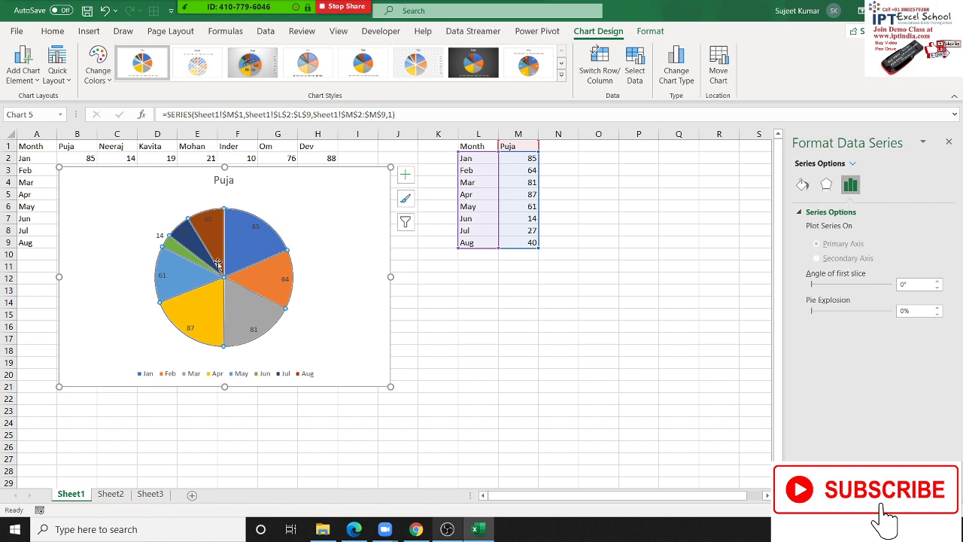
pyautogui.click(162, 237)
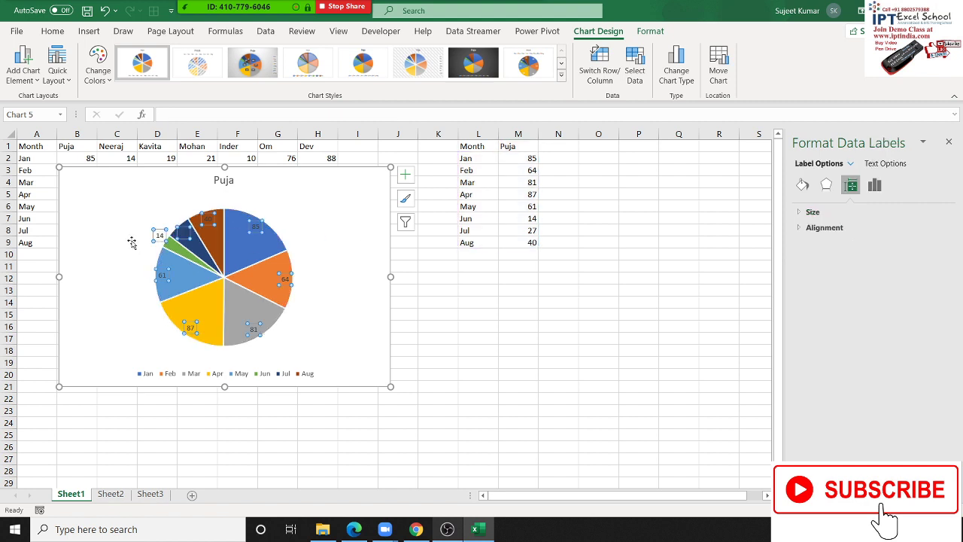
pyautogui.click(877, 186)
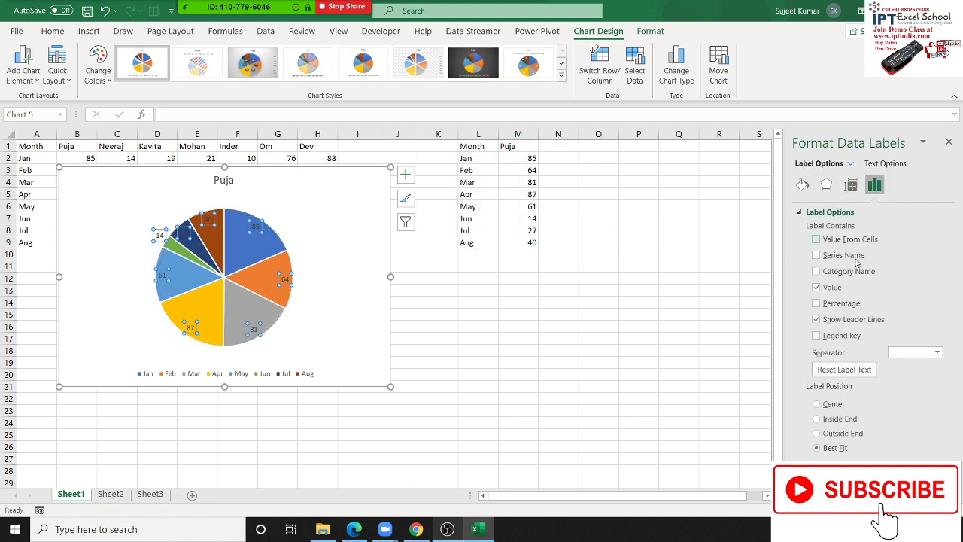
pyautogui.click(817, 303)
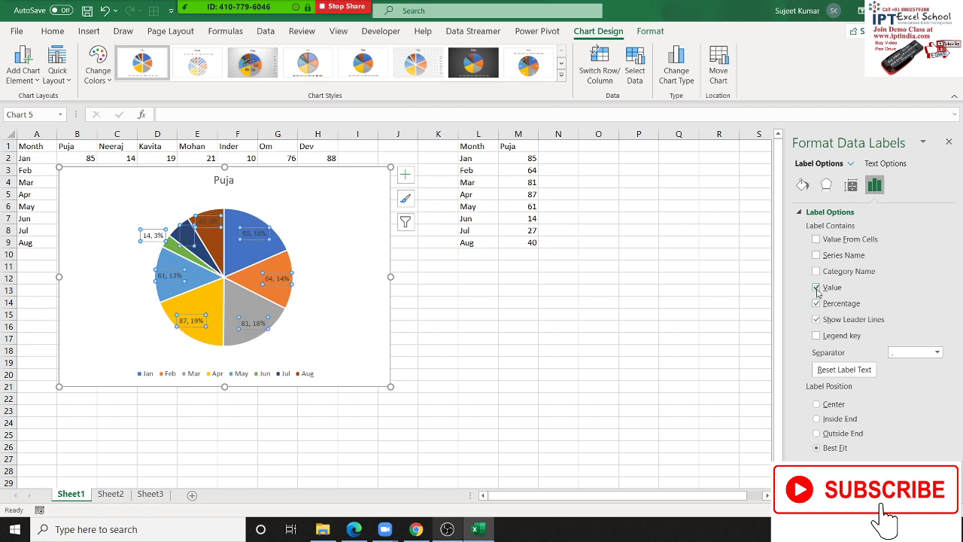
pyautogui.click(817, 287)
pyautogui.click(818, 320)
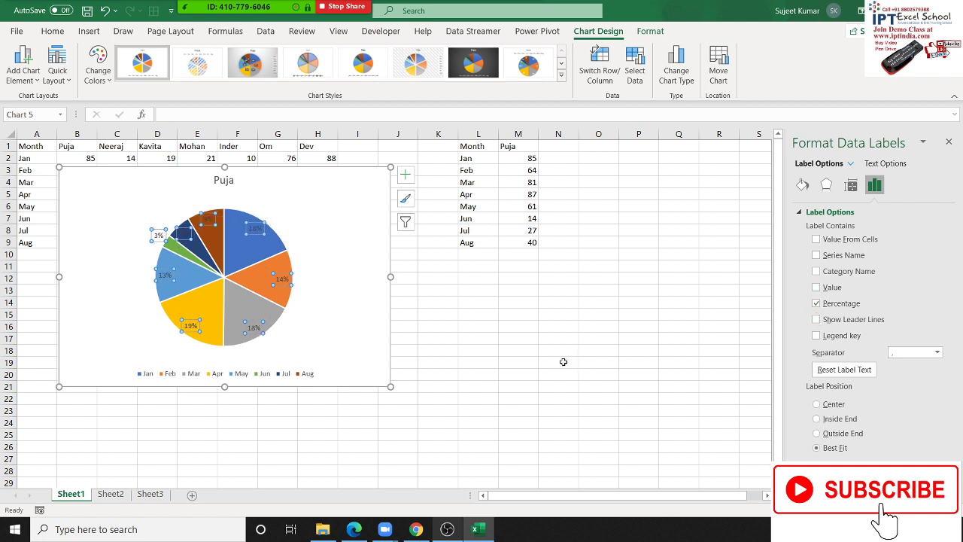
pyautogui.click(317, 324)
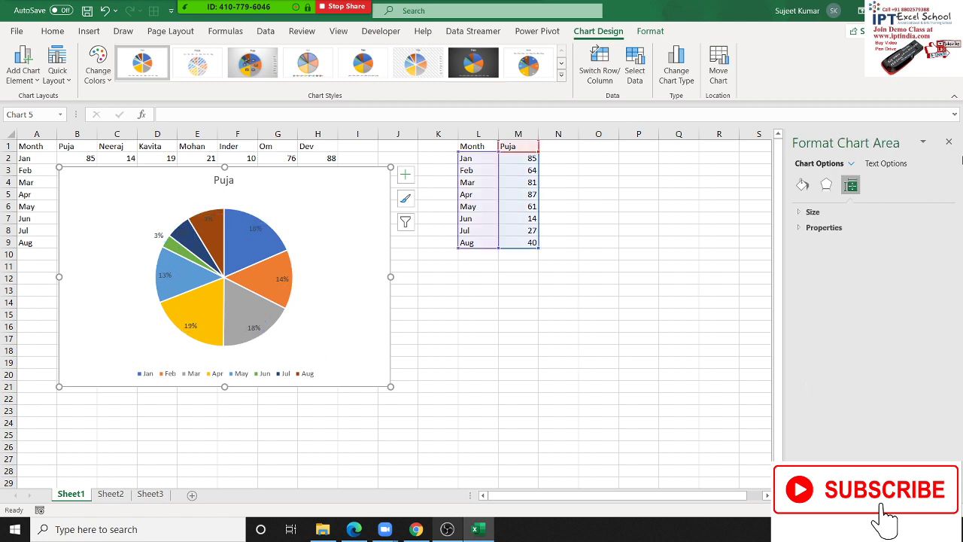
# - Close the Format pane and pull the Feb slice out from the Puja pie
pyautogui.click(951, 142)
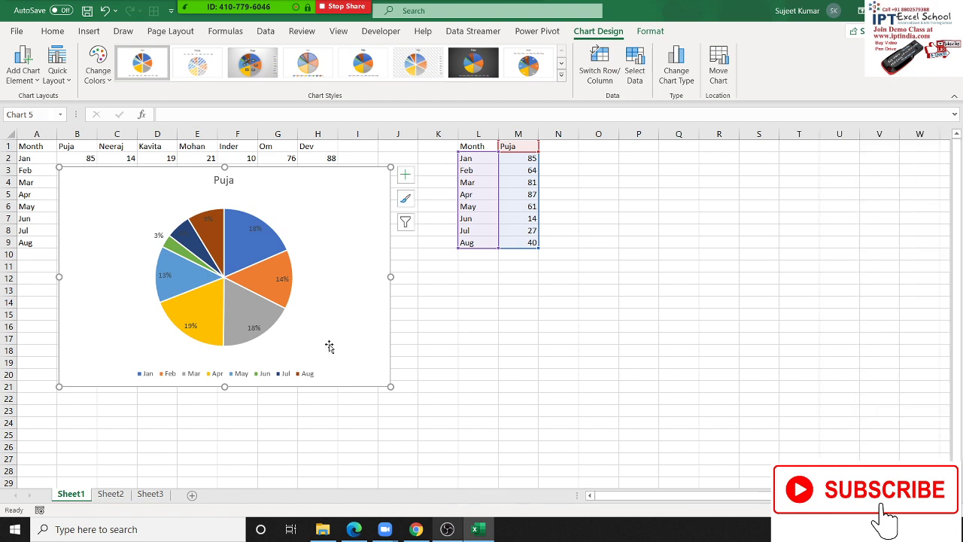
pyautogui.click(274, 291)
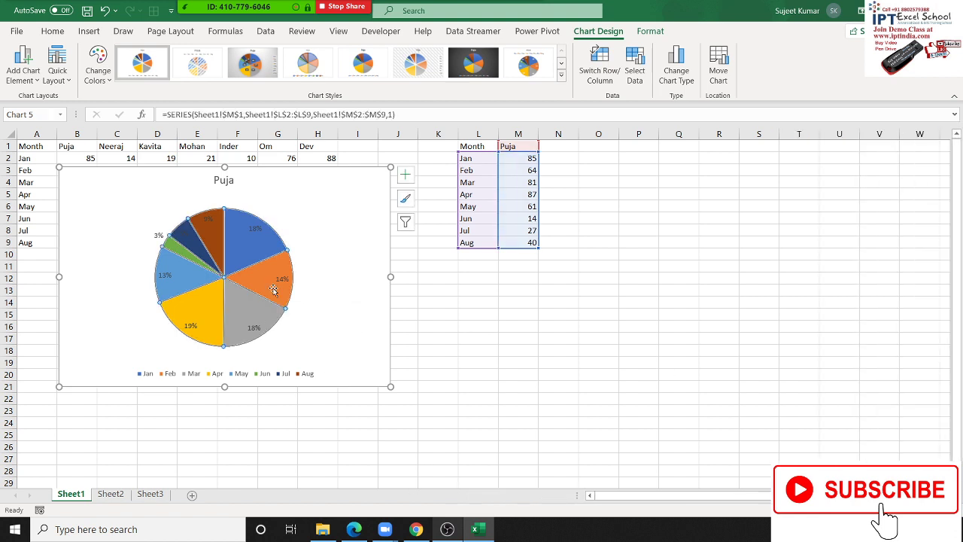
pyautogui.click(274, 290)
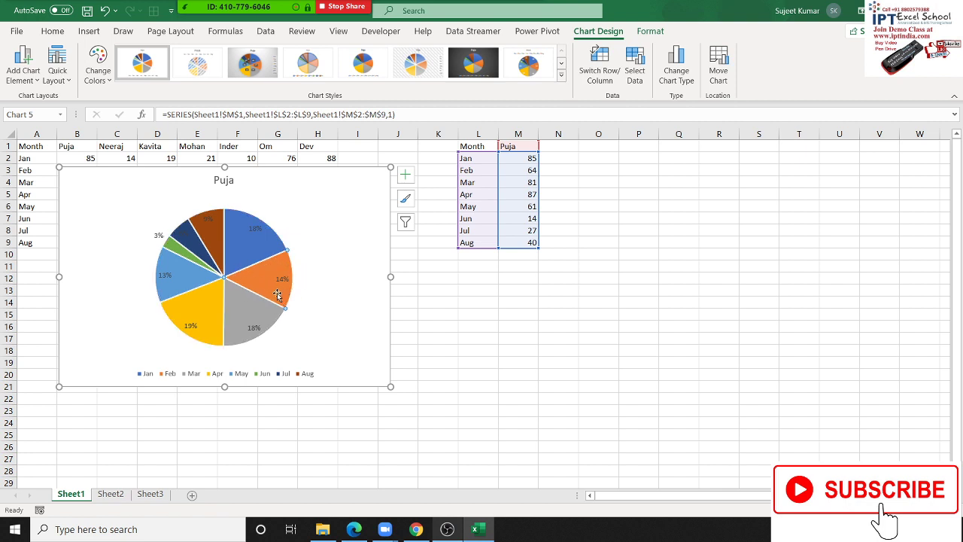
pyautogui.moveTo(261, 288); pyautogui.dragTo(303, 292)
pyautogui.click(488, 348)
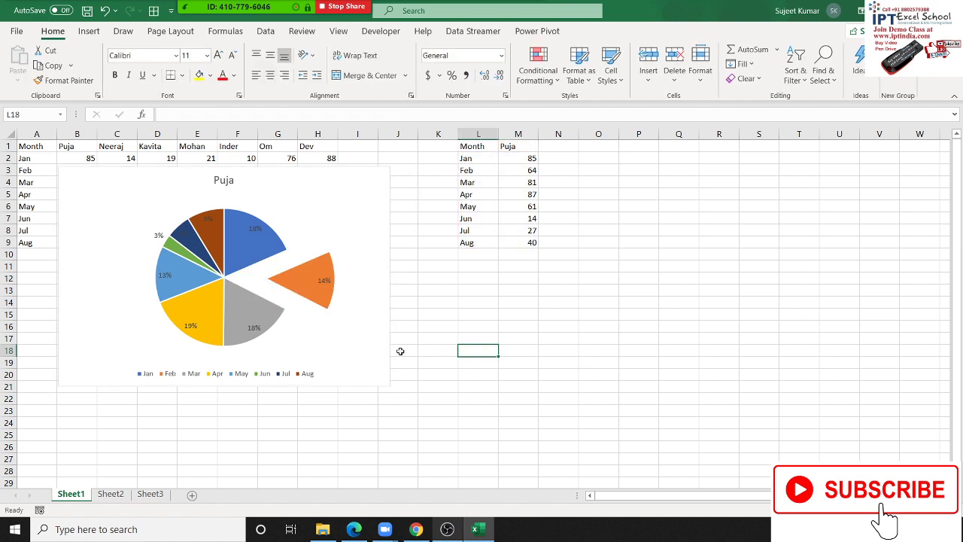
# - Delete the Puja pie chart and select the Month header L1 of the copied table
pyautogui.click(378, 340)
pyautogui.press('Delete')
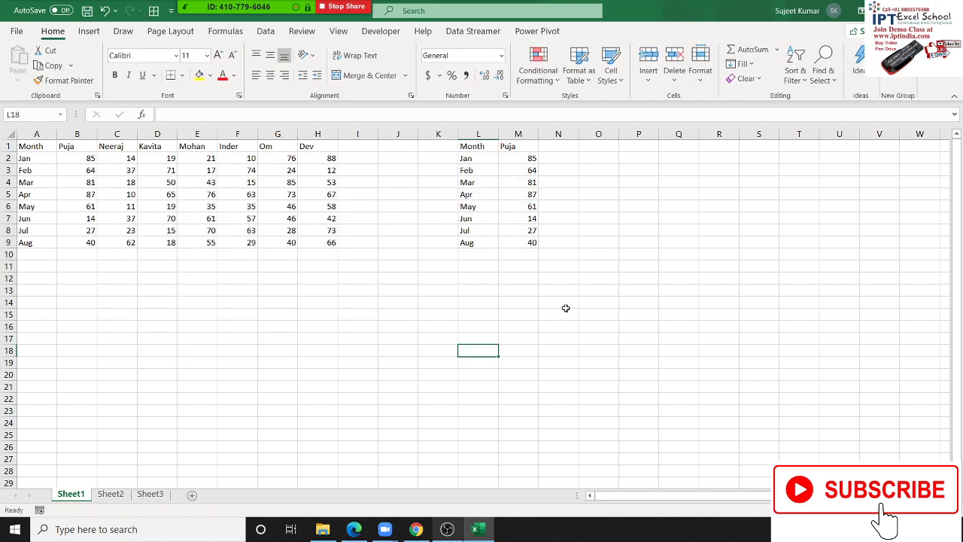
pyautogui.click(566, 305)
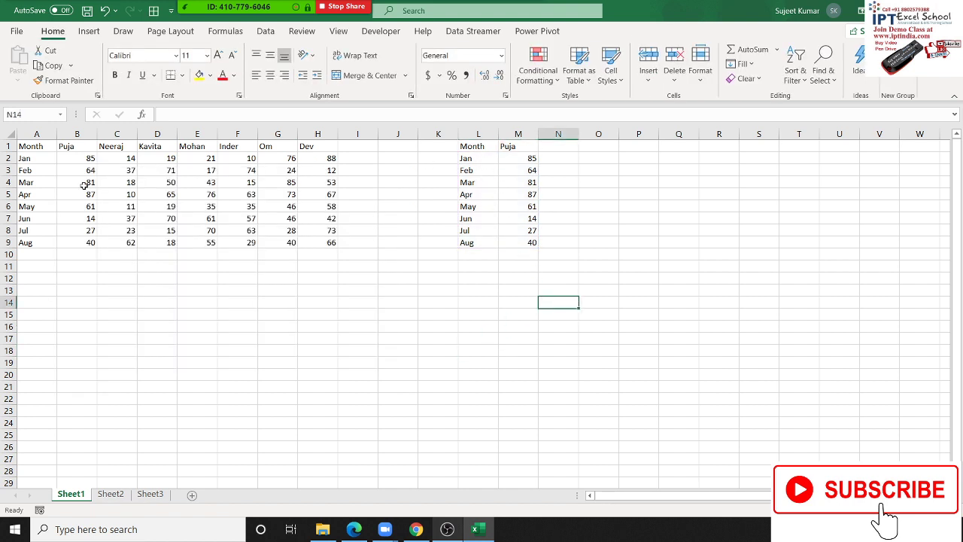
pyautogui.click(476, 155)
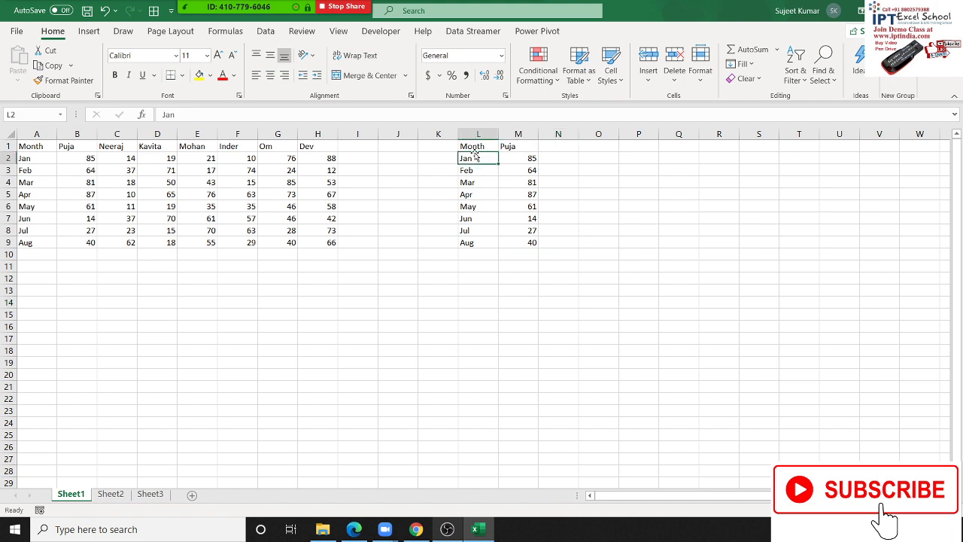
pyautogui.click(473, 146)
# - On Sheet3, enter the column headers Pr in A1 and Sales in B1
pyautogui.click(628, 155)
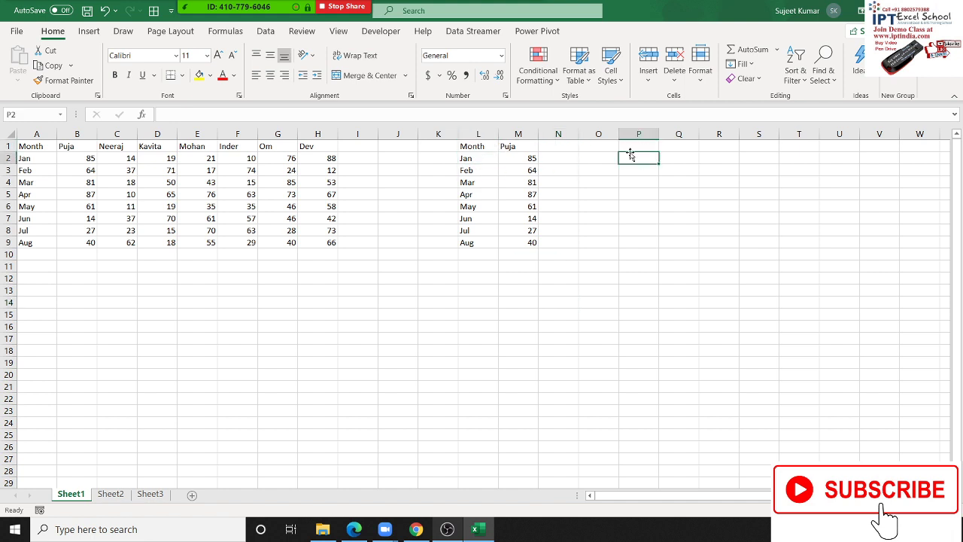
pyautogui.click(151, 493)
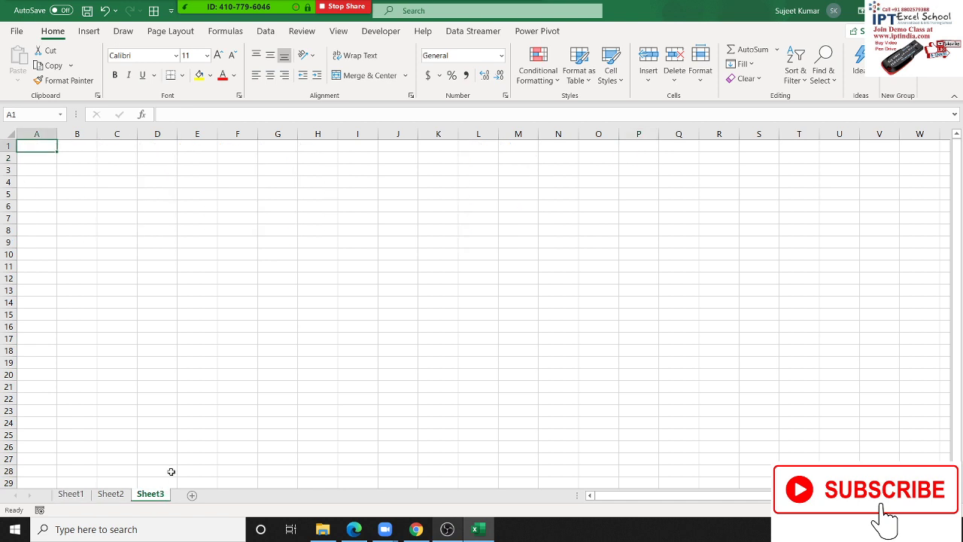
pyautogui.write('Pr')
pyautogui.press('Tab')
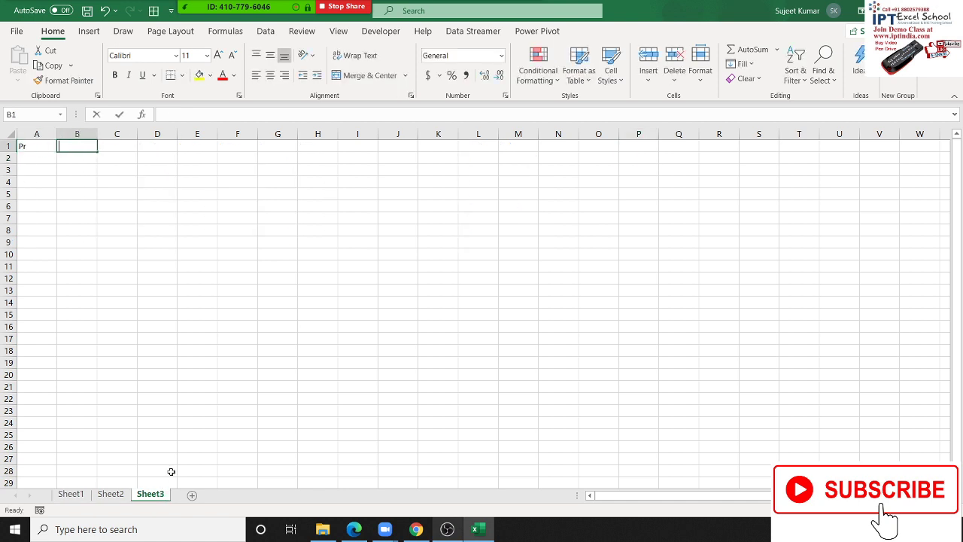
pyautogui.write('Sales')
pyautogui.press('Return')
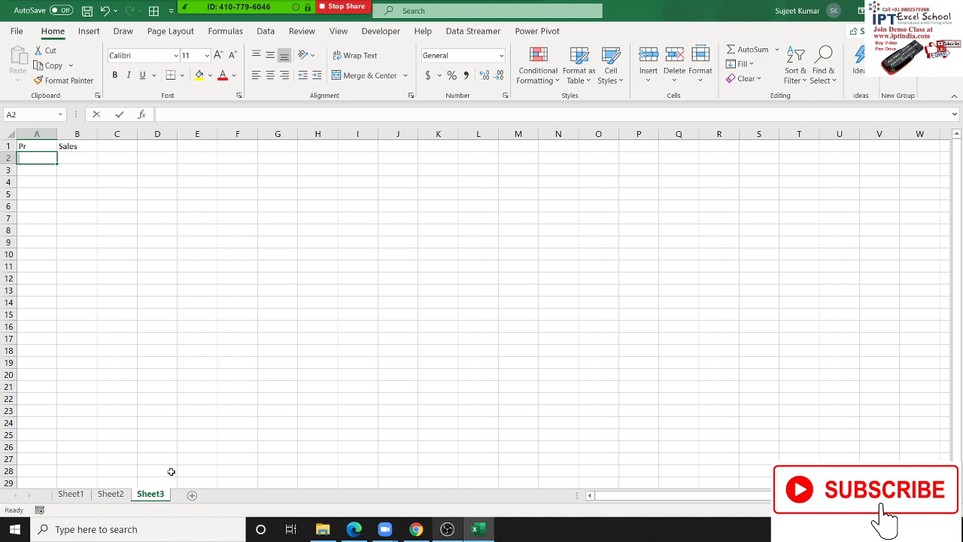
# - Enter Excel in A2 and fill the product names down through A9
pyautogui.write('Pu')
pyautogui.press('Escape')
pyautogui.write('DVD')
pyautogui.press('Return')
pyautogui.press('Up')
pyautogui.write('Excel')
pyautogui.press('Return')
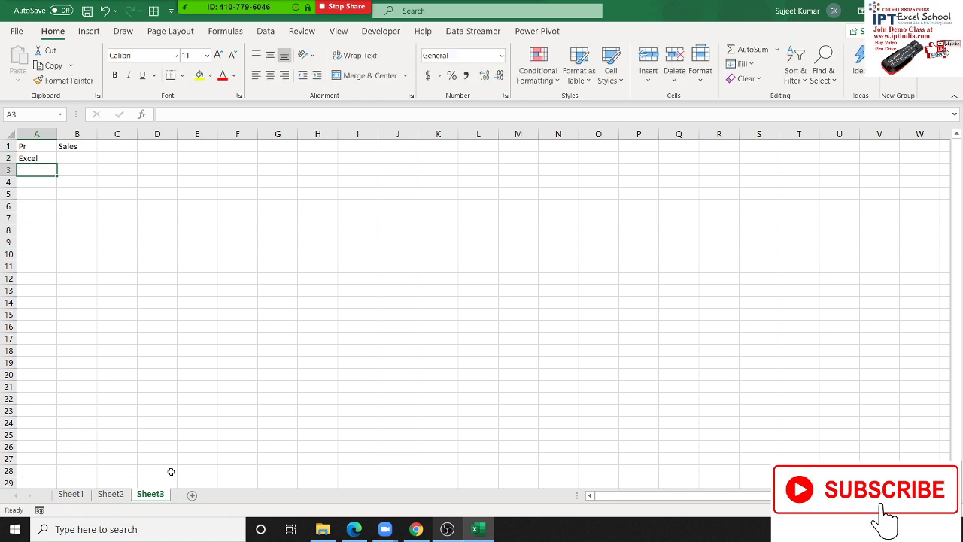
pyautogui.click(51, 161)
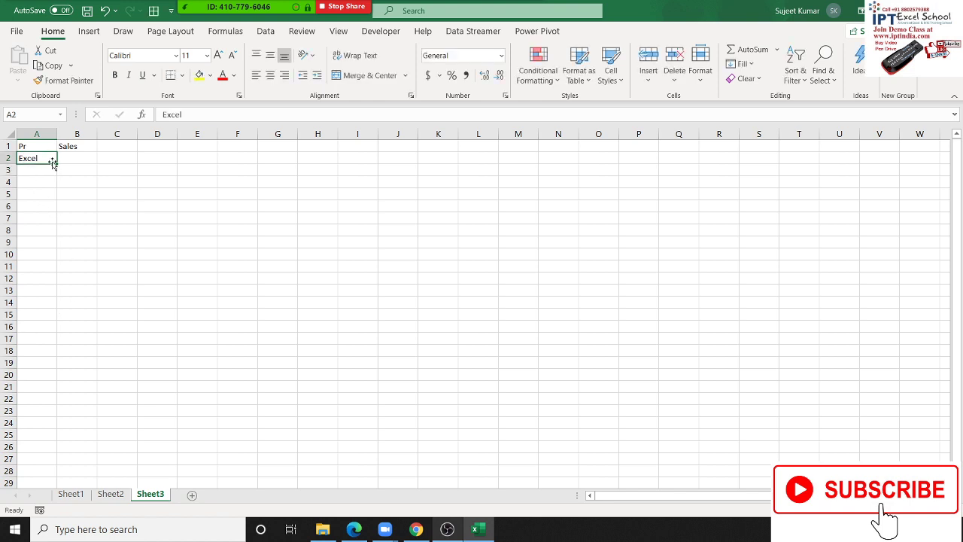
pyautogui.moveTo(55, 164); pyautogui.dragTo(59, 246)
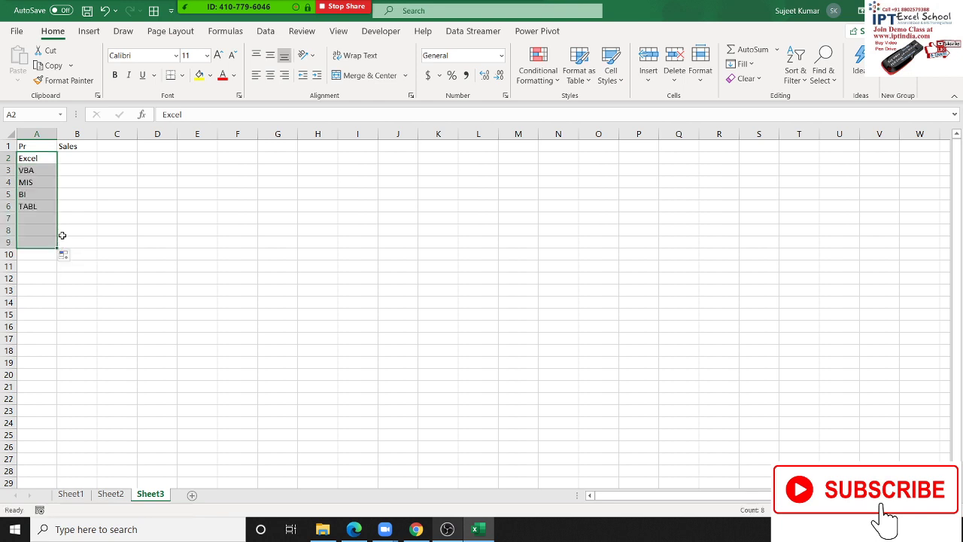
# - Enter the sales figures 85, 36, 45, 96, 25, 36, 1 and 3 in B2:B9
pyautogui.click(85, 160)
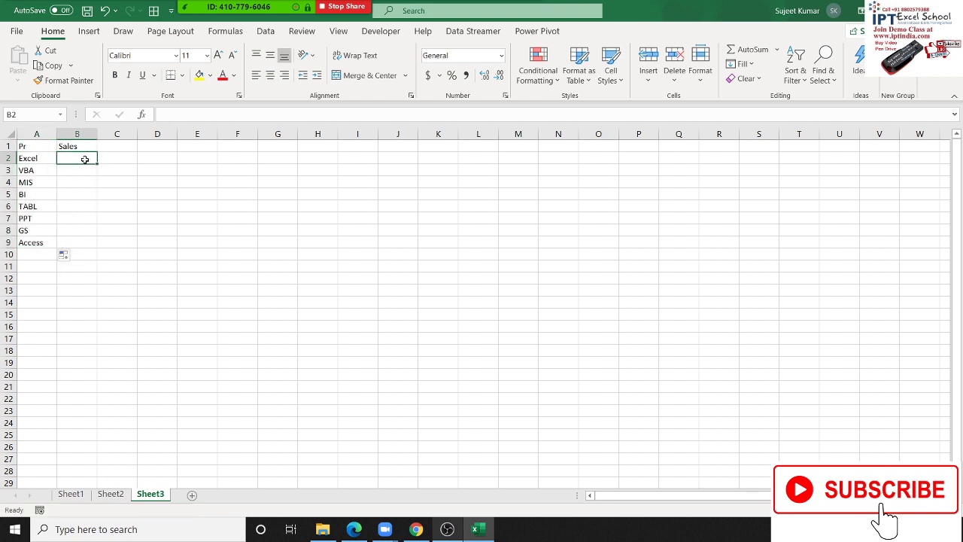
pyautogui.write('35')
pyautogui.press('Return')
pyautogui.write('36')
pyautogui.press('Return')
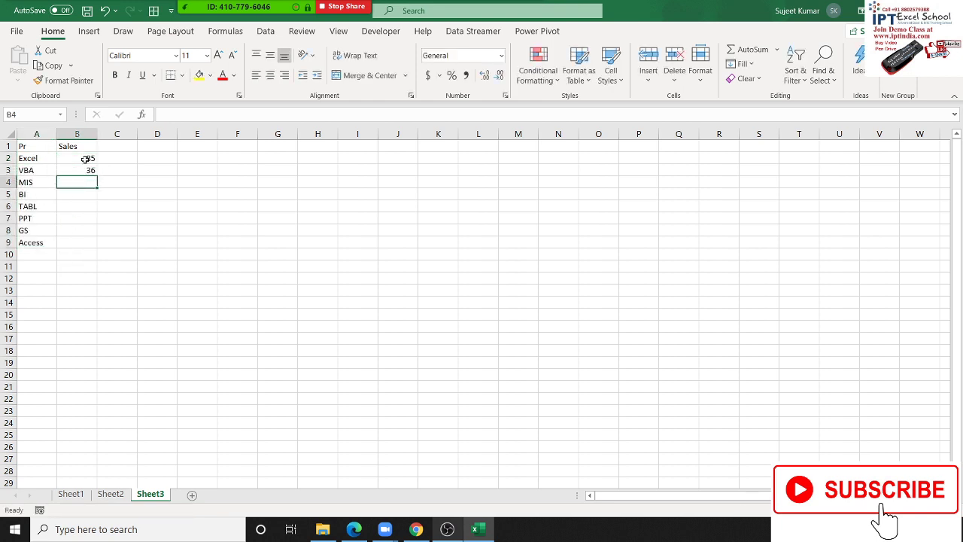
pyautogui.write('45')
pyautogui.press('Return')
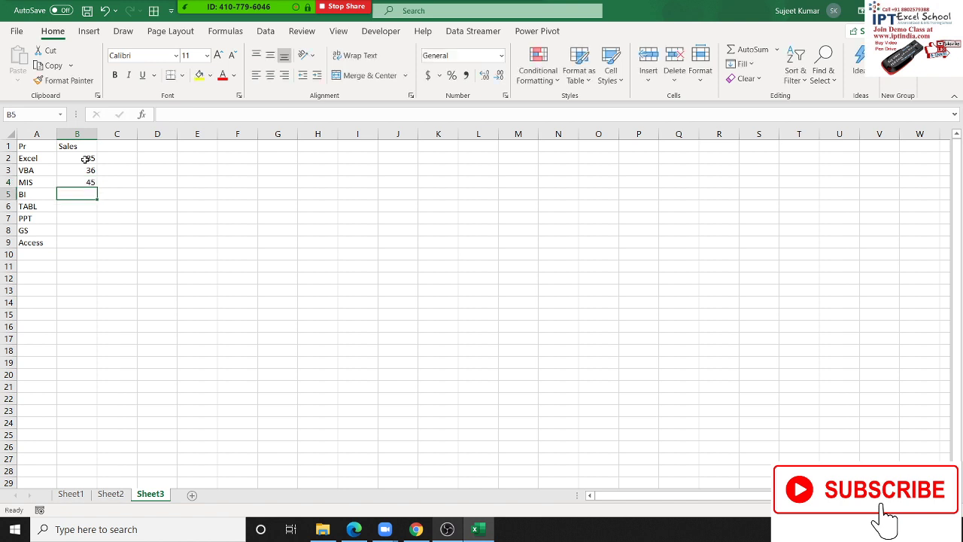
pyautogui.write('96')
pyautogui.press('Return')
pyautogui.write('25')
pyautogui.press('Return')
pyautogui.write('36')
pyautogui.press('Return')
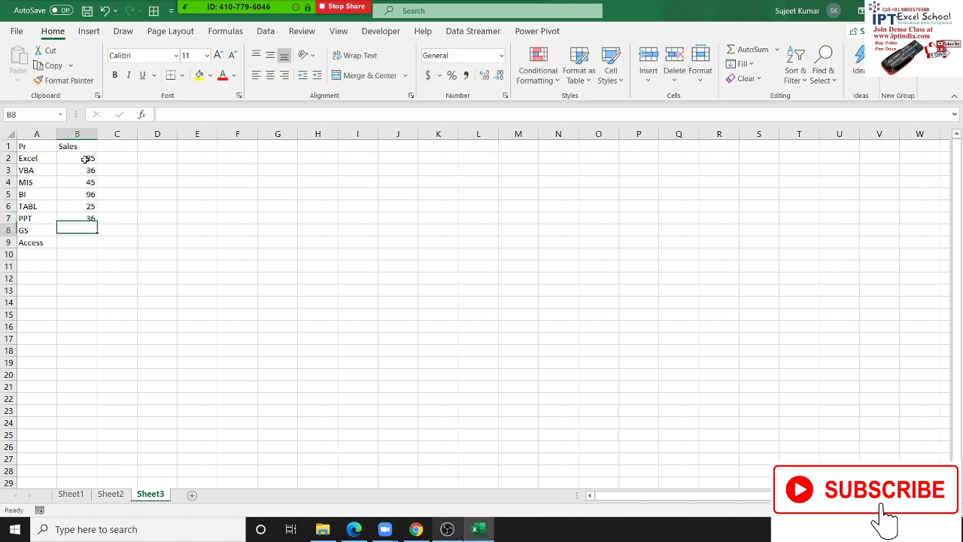
pyautogui.write('45')
pyautogui.press('Escape')
pyautogui.write('1')
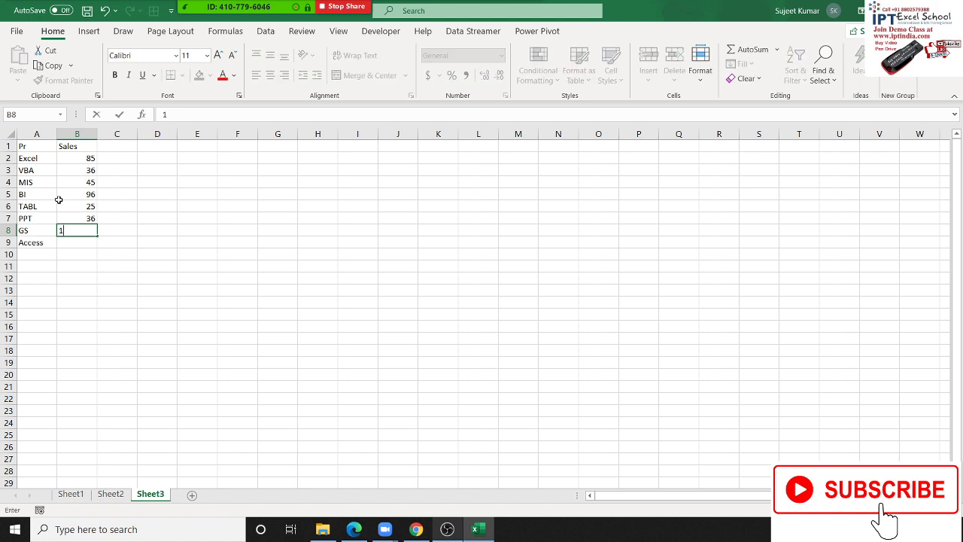
pyautogui.press('Return')
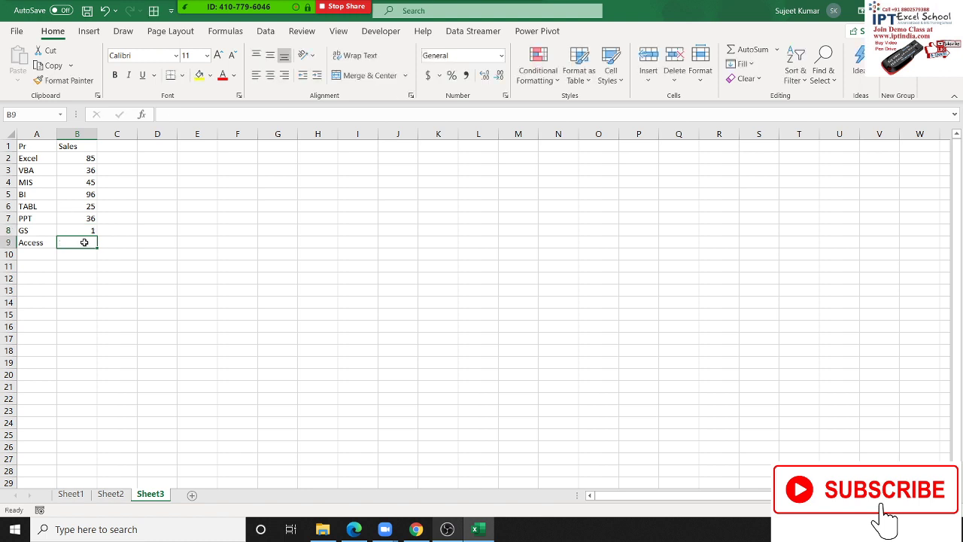
pyautogui.write('3')
pyautogui.click(55, 275)
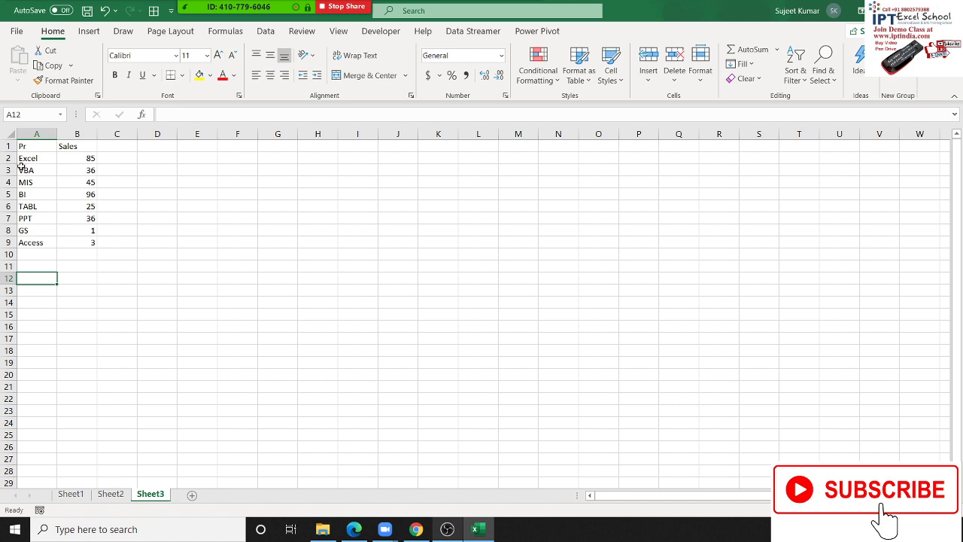
pyautogui.moveTo(22, 146); pyautogui.dragTo(69, 241)
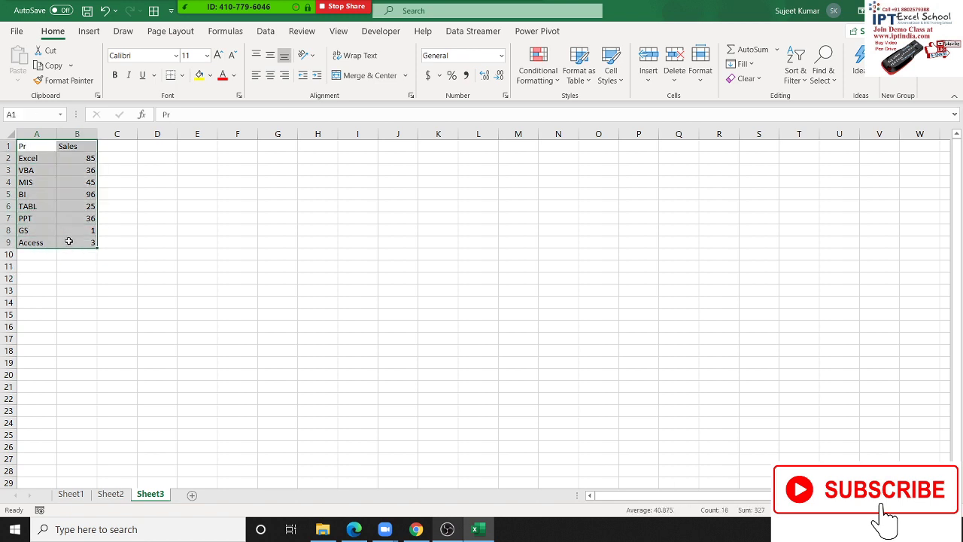
pyautogui.click(89, 31)
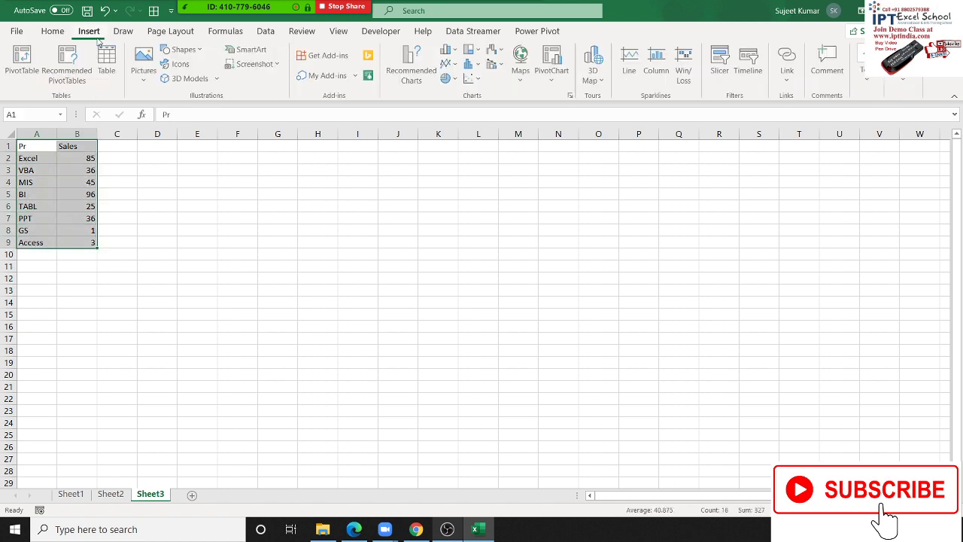
pyautogui.click(453, 79)
pyautogui.click(458, 123)
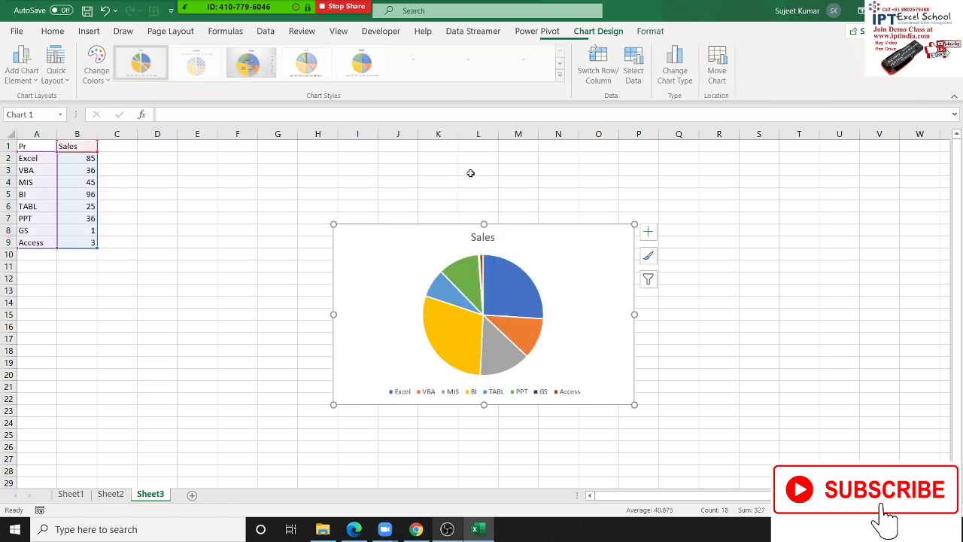
pyautogui.moveTo(34, 231); pyautogui.dragTo(75, 243)
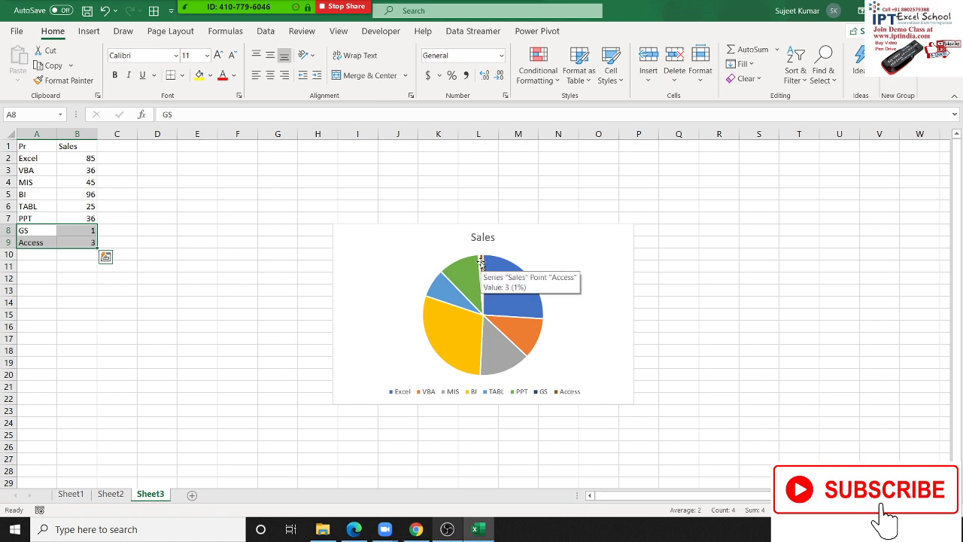
pyautogui.click(77, 235)
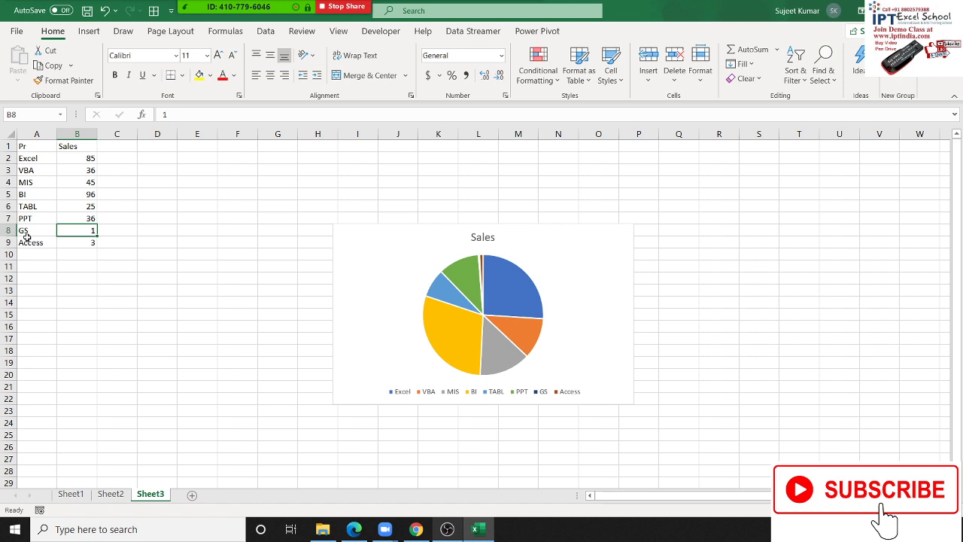
pyautogui.moveTo(29, 242); pyautogui.dragTo(70, 235)
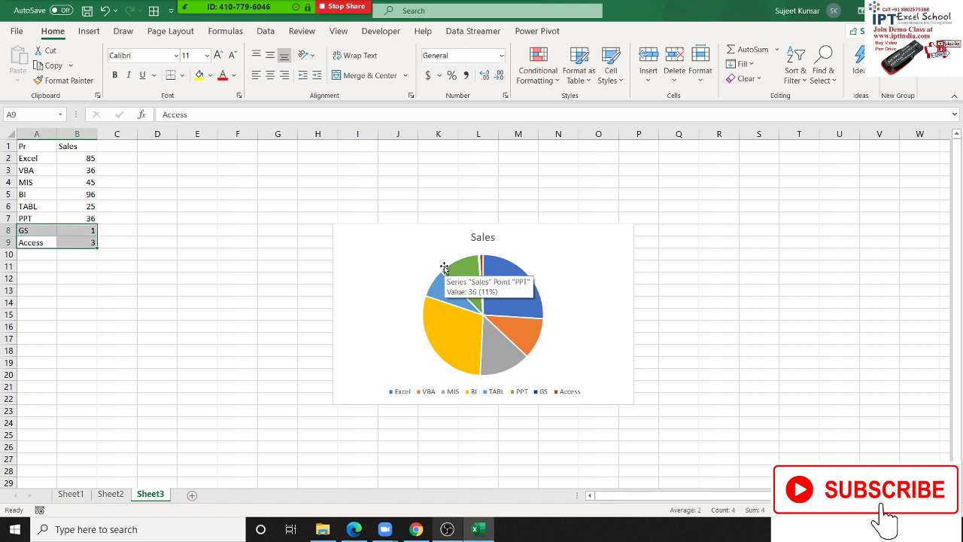
pyautogui.click(418, 265)
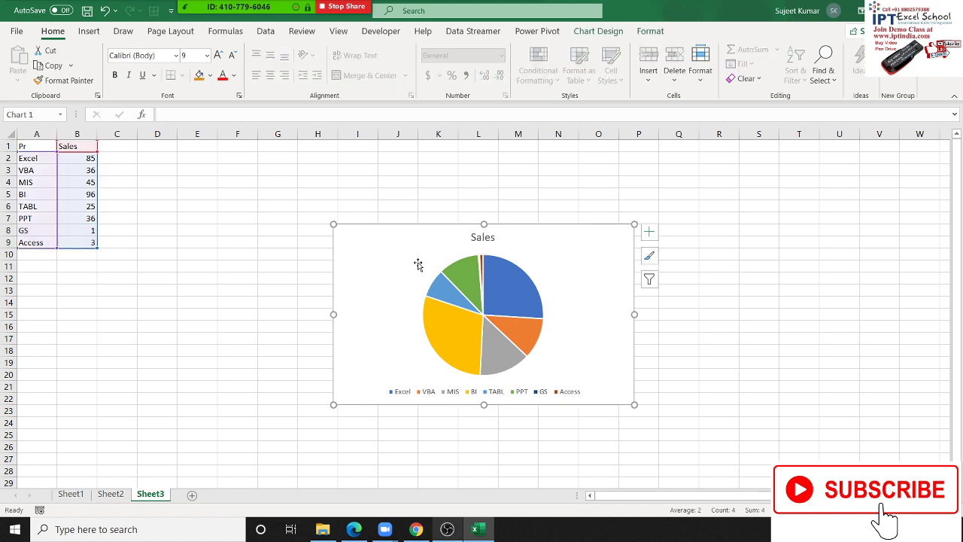
pyautogui.press('Delete')
pyautogui.moveTo(43, 147); pyautogui.dragTo(83, 244)
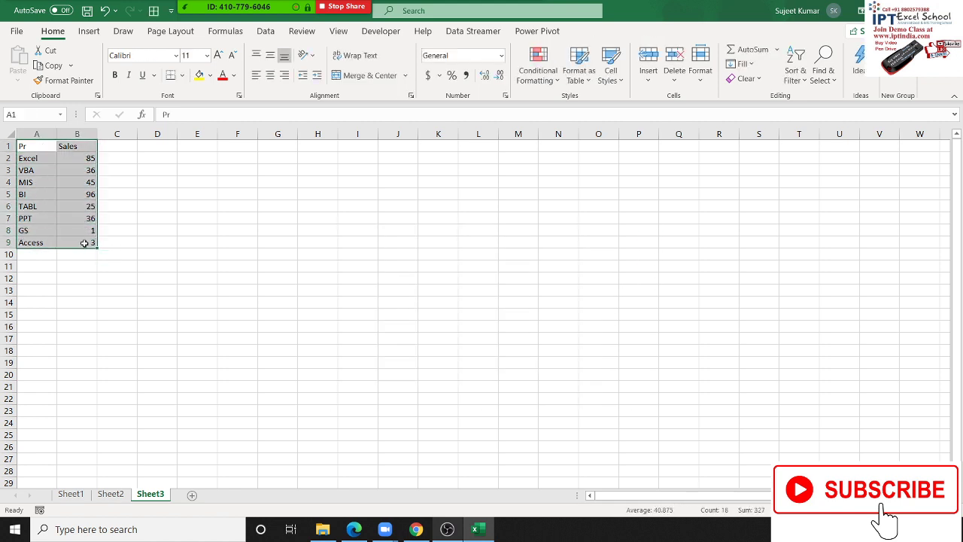
pyautogui.click(89, 31)
pyautogui.click(455, 79)
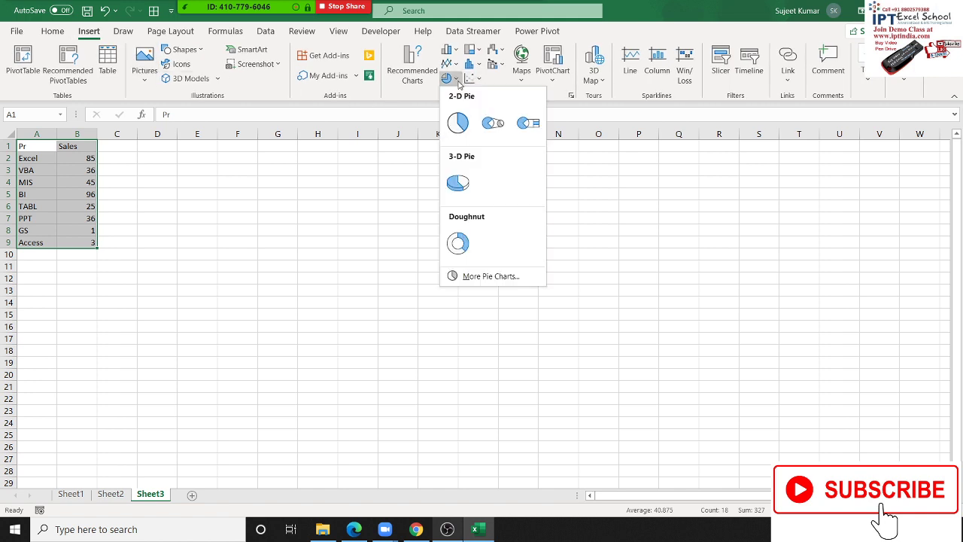
pyautogui.click(501, 127)
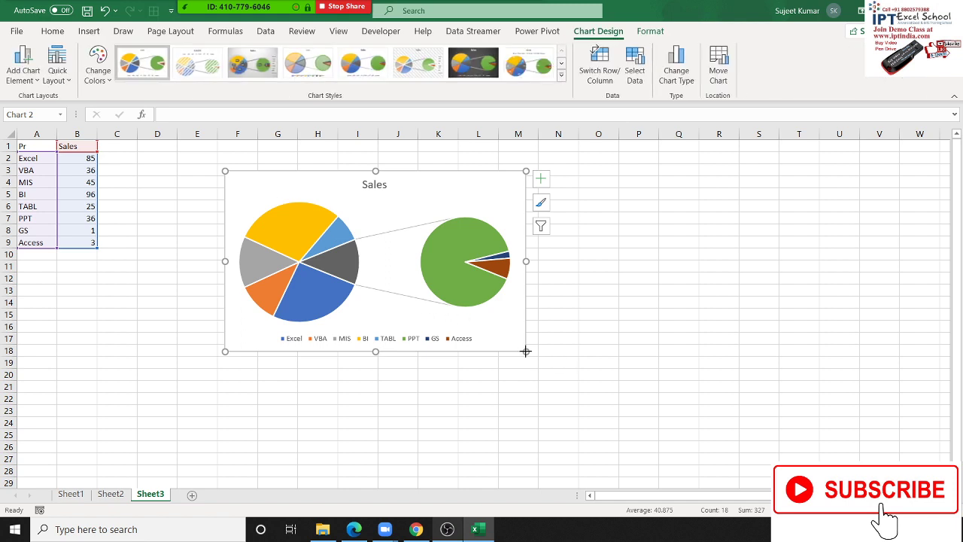
pyautogui.moveTo(525, 350); pyautogui.dragTo(585, 384)
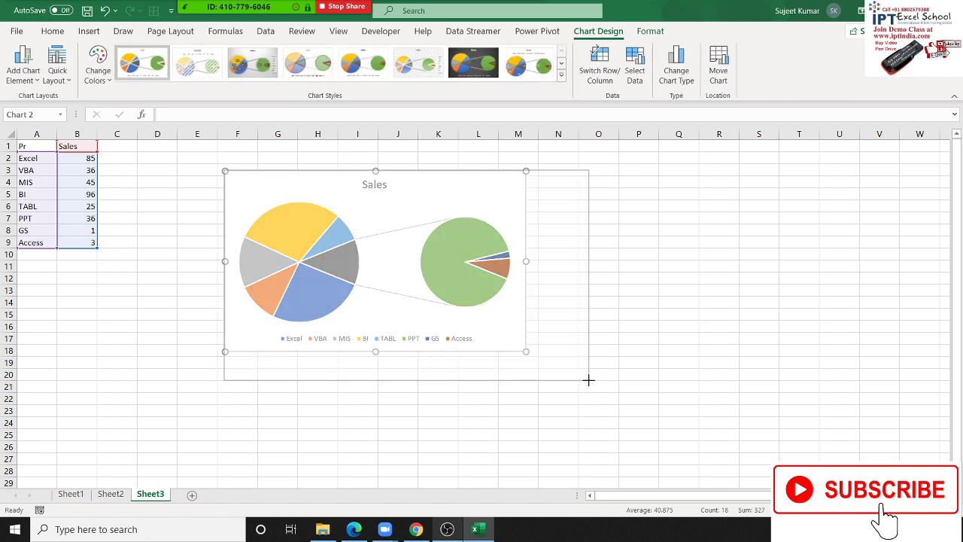
pyautogui.rightClick(492, 293)
pyautogui.click(519, 430)
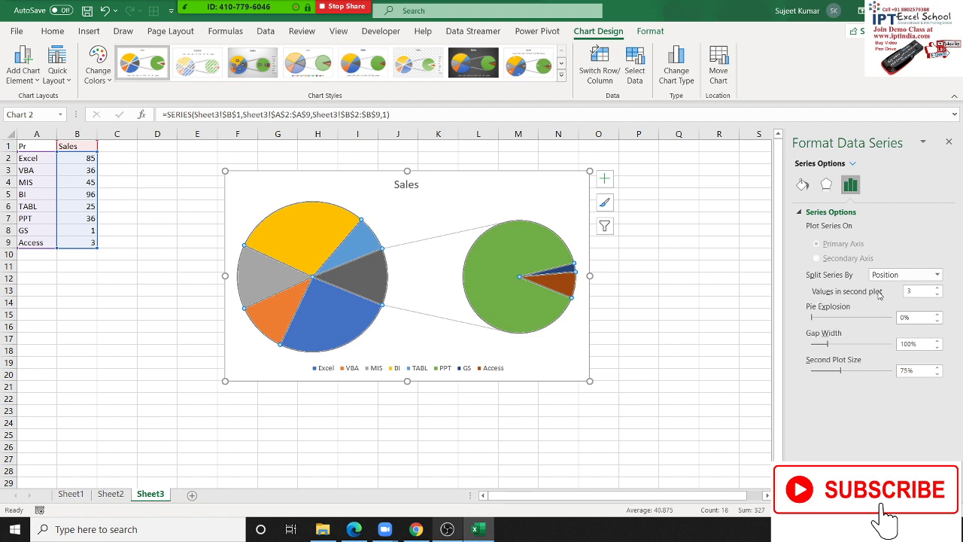
pyautogui.click(938, 294)
pyautogui.click(937, 295)
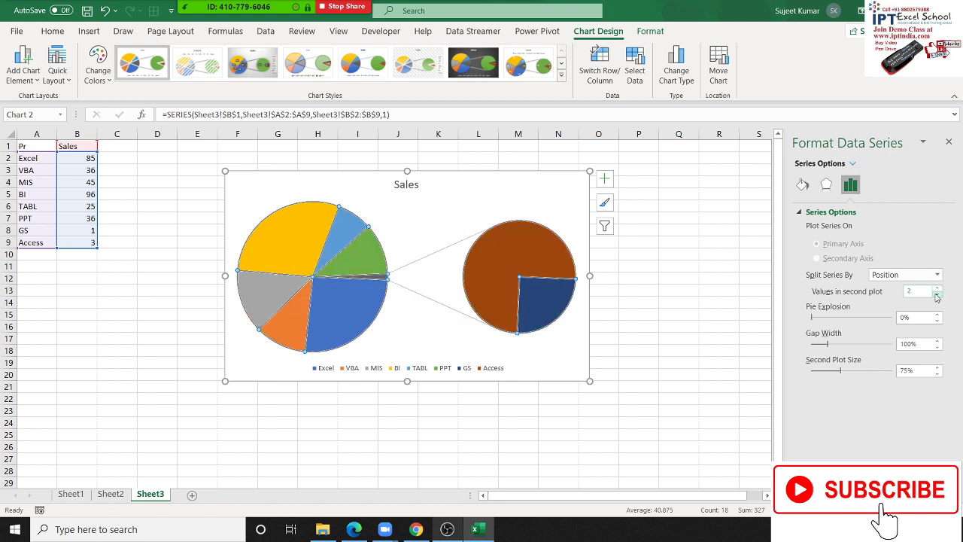
pyautogui.click(164, 276)
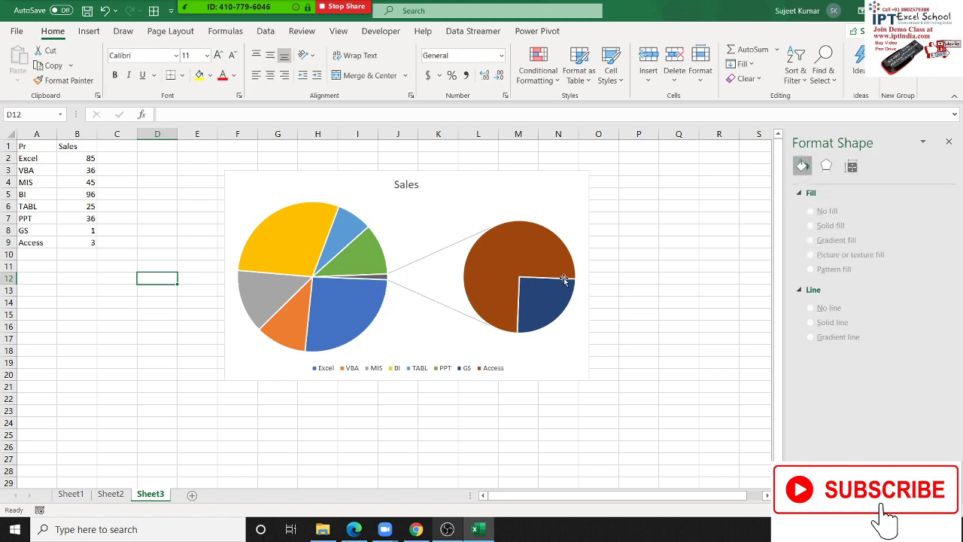
pyautogui.moveTo(563, 290)
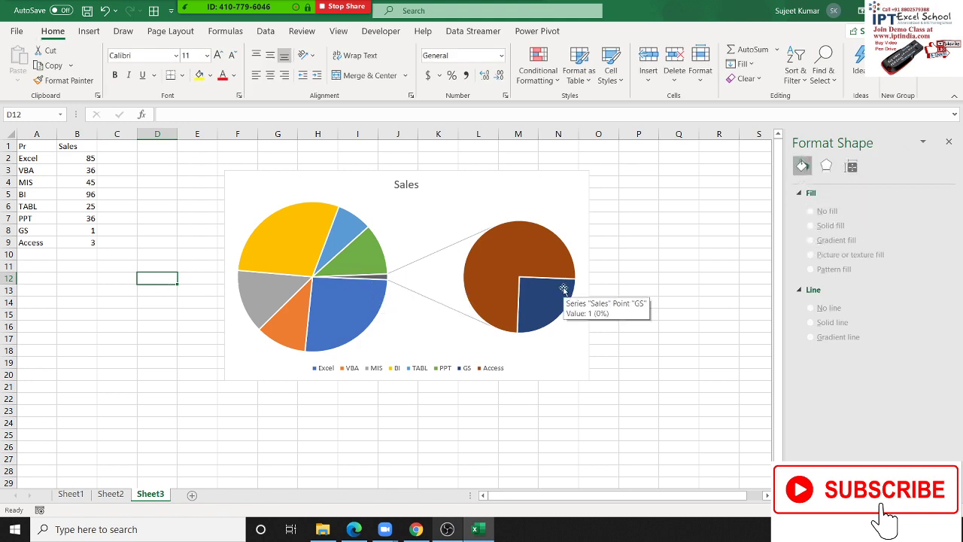
pyautogui.click(487, 439)
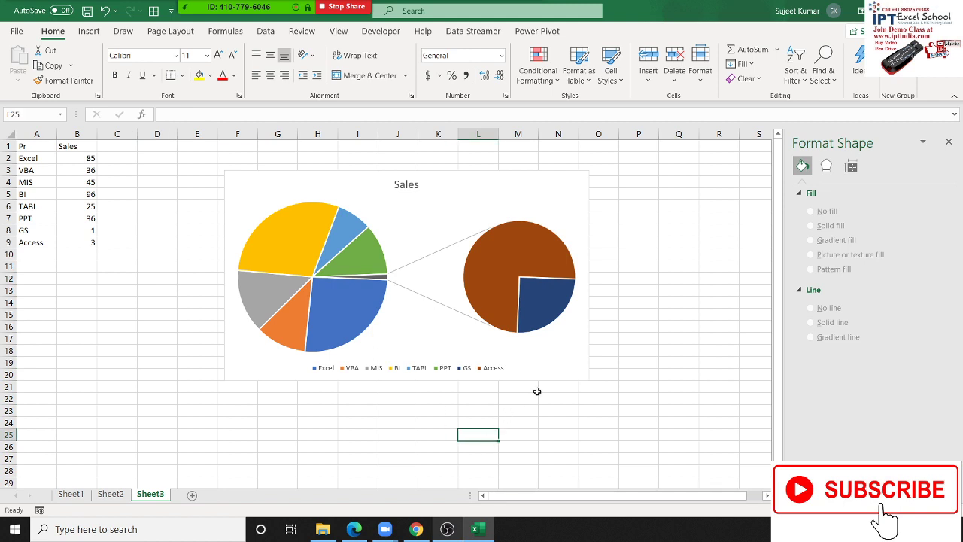
pyautogui.click(551, 376)
# - Replace the Pie of Pie chart with a 3-D Pie chart of the A1:B9 Pr–Sales data
pyautogui.press('Delete')
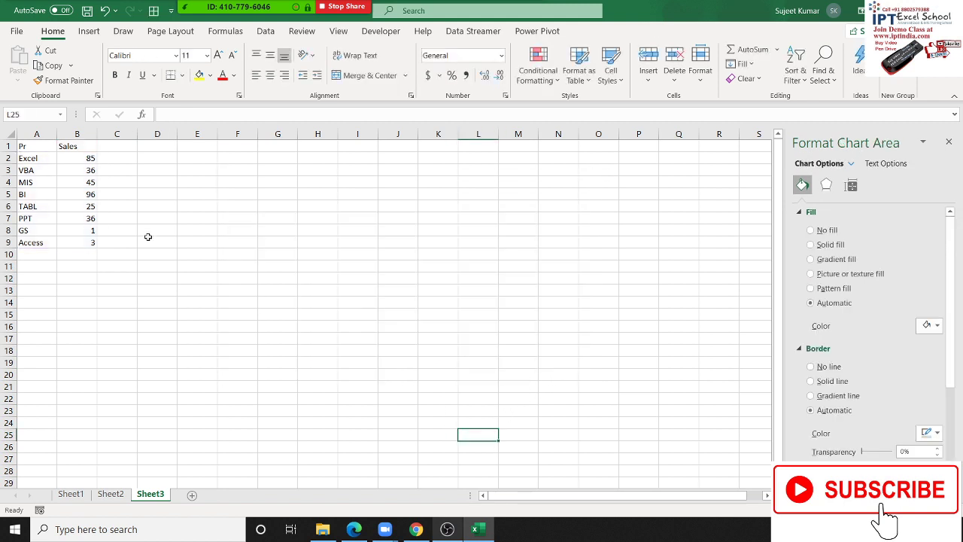
pyautogui.moveTo(38, 148); pyautogui.dragTo(81, 239)
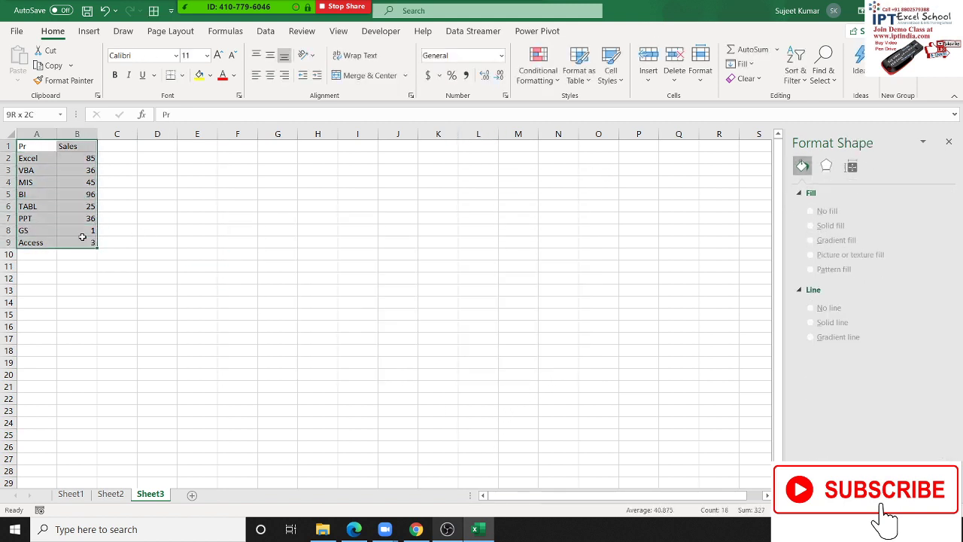
pyautogui.click(89, 31)
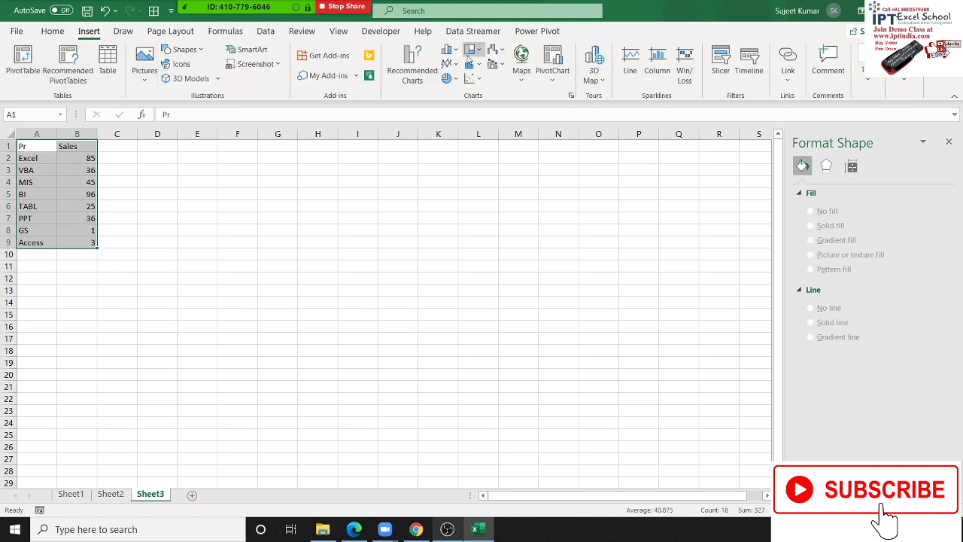
pyautogui.click(451, 79)
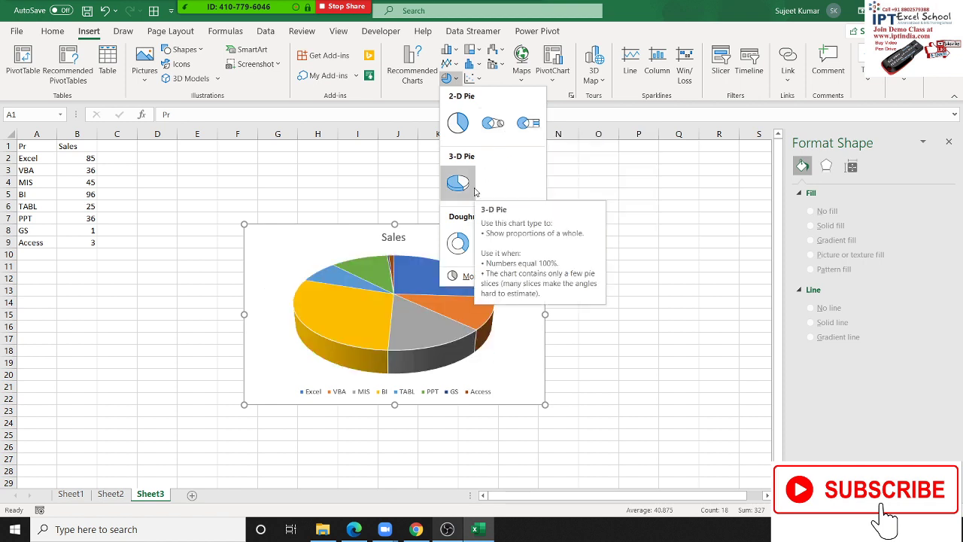
pyautogui.click(475, 184)
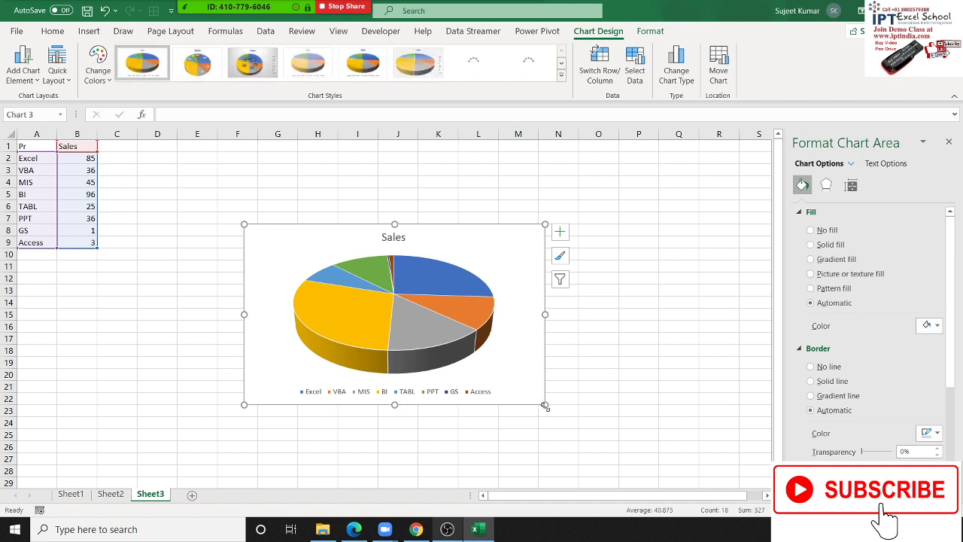
# - Enlarge the 3-D pie chart and pull the VBA slice out of the pie
pyautogui.moveTo(545, 405); pyautogui.dragTo(608, 436)
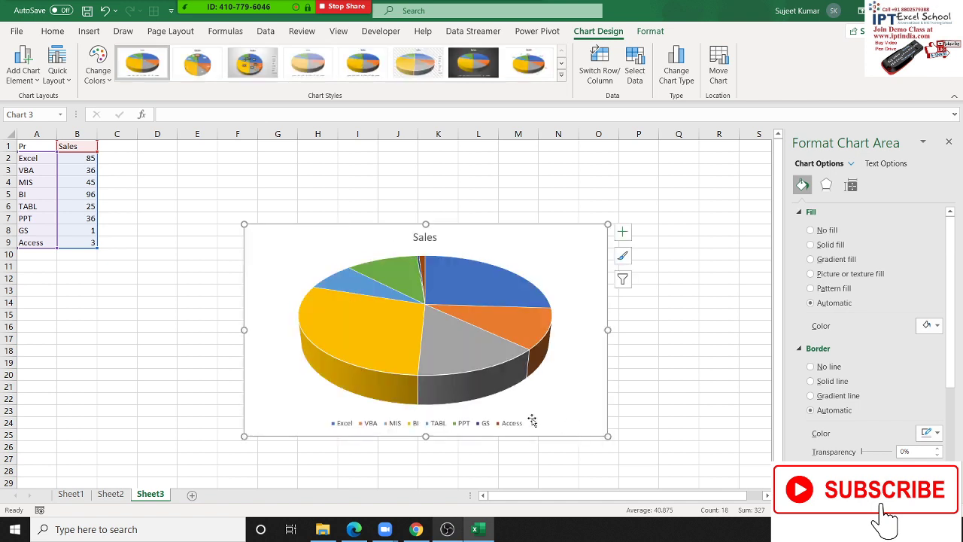
pyautogui.click(547, 344)
pyautogui.click(547, 344)
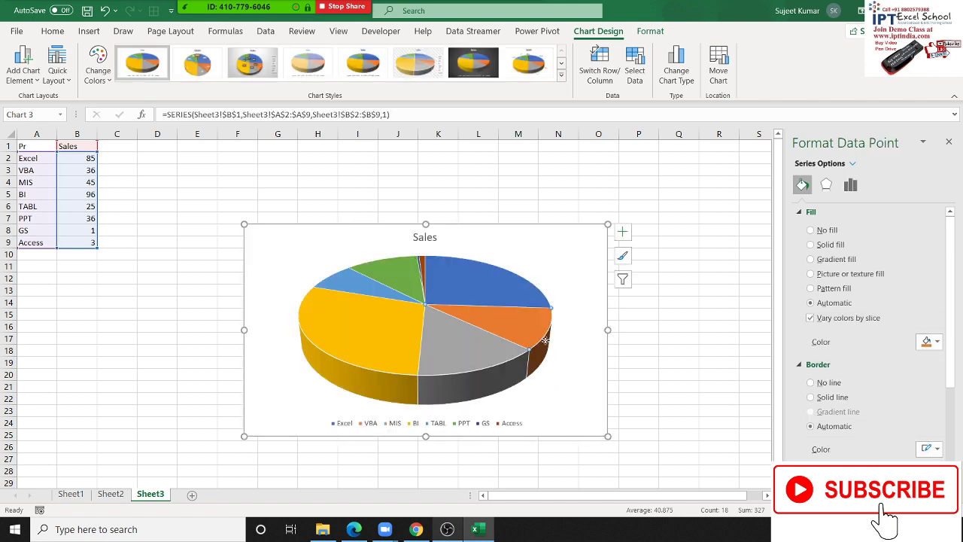
pyautogui.moveTo(545, 340); pyautogui.dragTo(576, 357)
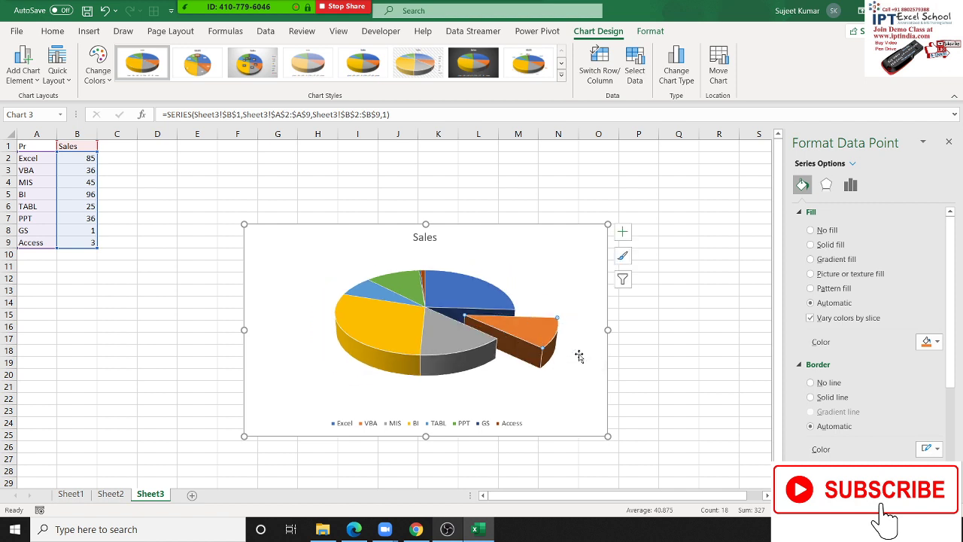
pyautogui.click(629, 350)
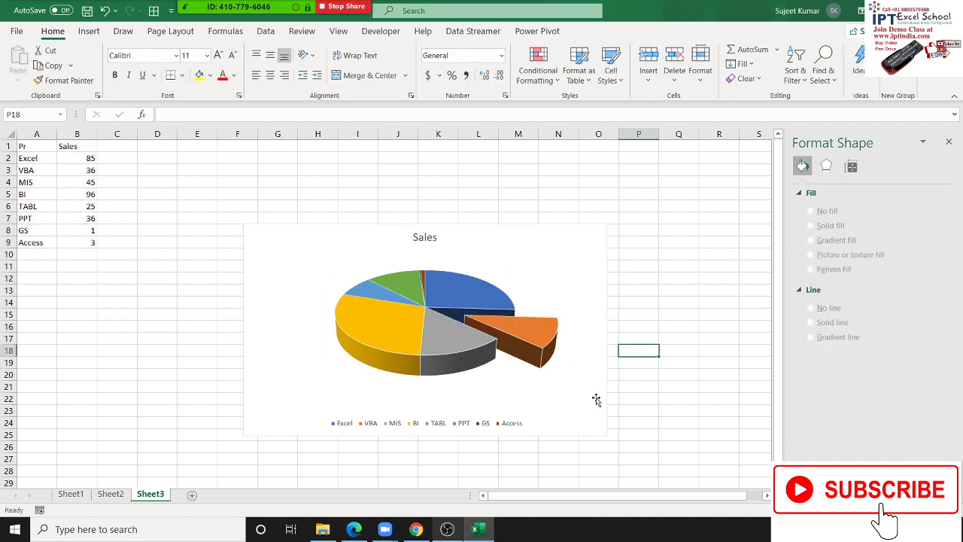
# - Browse the Chart Styles without applying one, then move the chart up and right
pyautogui.click(595, 399)
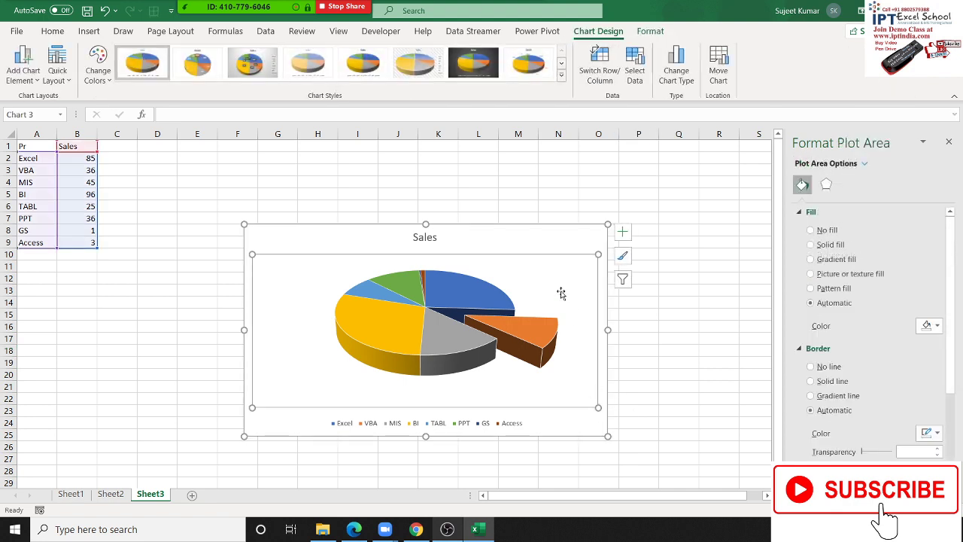
pyautogui.click(543, 244)
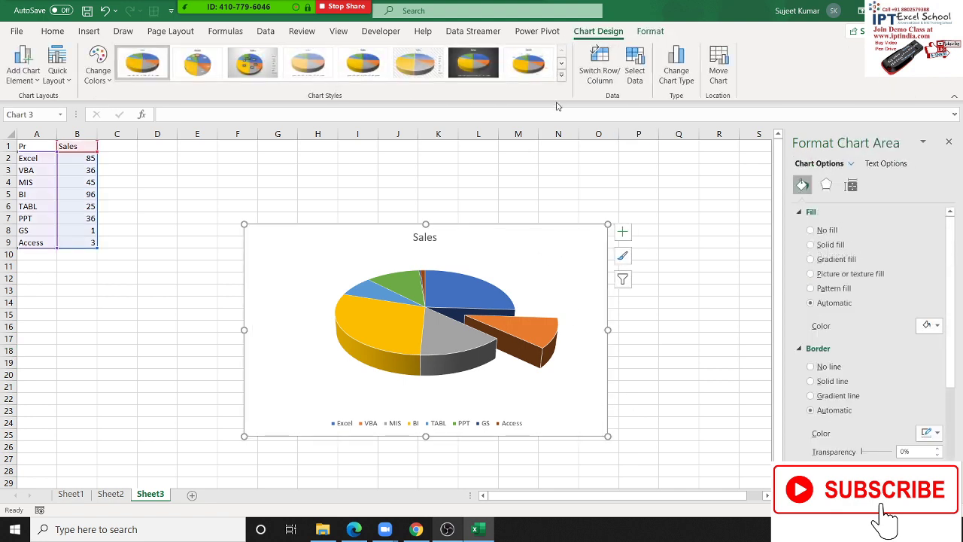
pyautogui.click(562, 75)
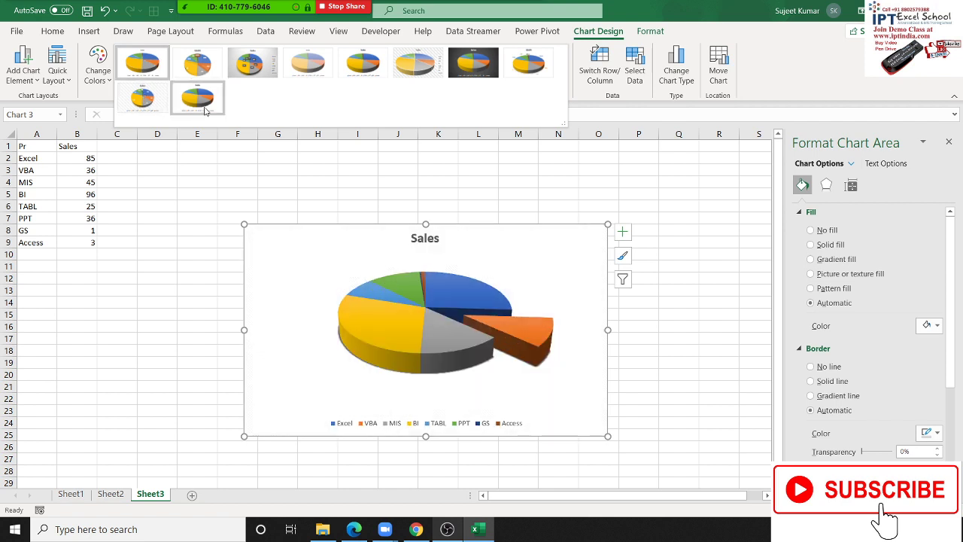
pyautogui.press('Escape')
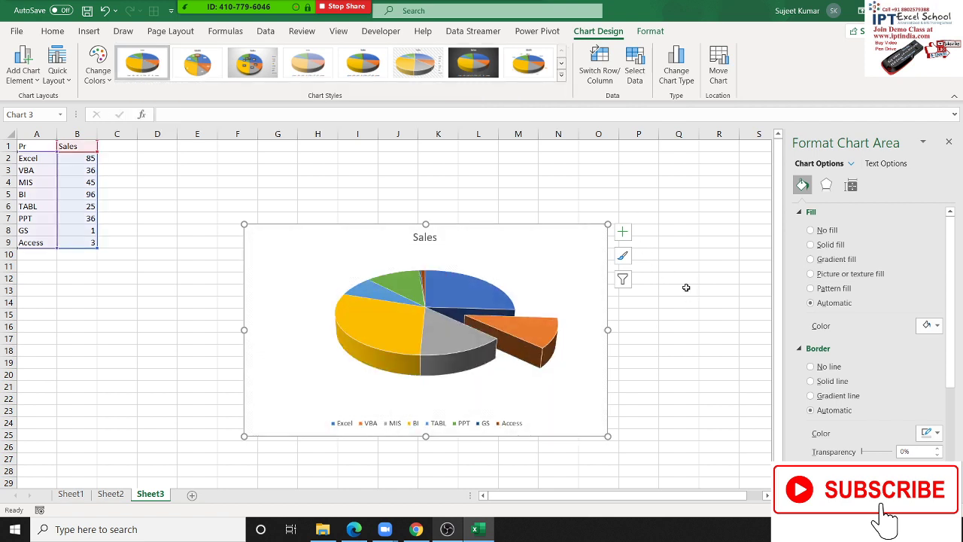
pyautogui.moveTo(449, 243); pyautogui.dragTo(547, 201)
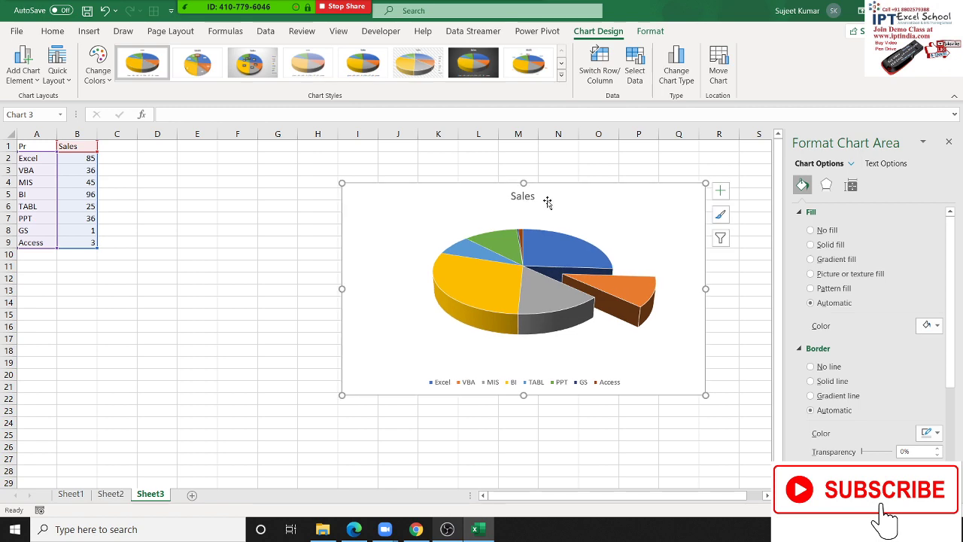
# - Delete the Sheet3 pie chart, then copy Sheet1's A1:C9 monthly table into O1:Q9
pyautogui.press('Delete')
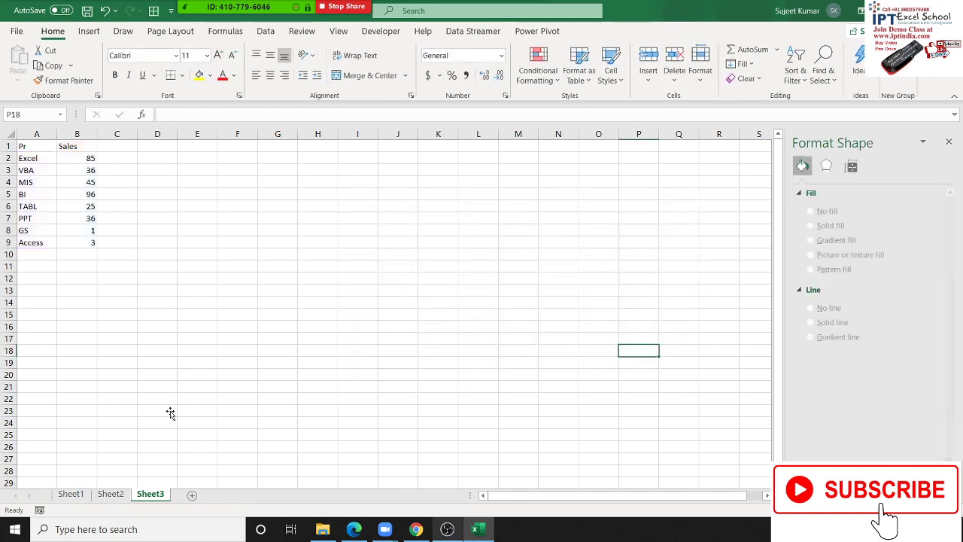
pyautogui.click(111, 493)
pyautogui.click(71, 494)
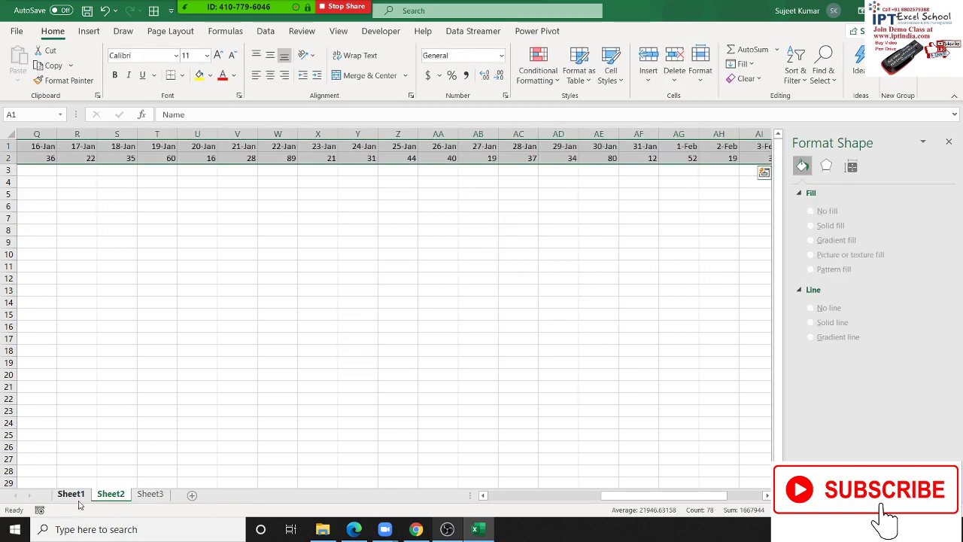
pyautogui.moveTo(38, 151); pyautogui.dragTo(125, 245)
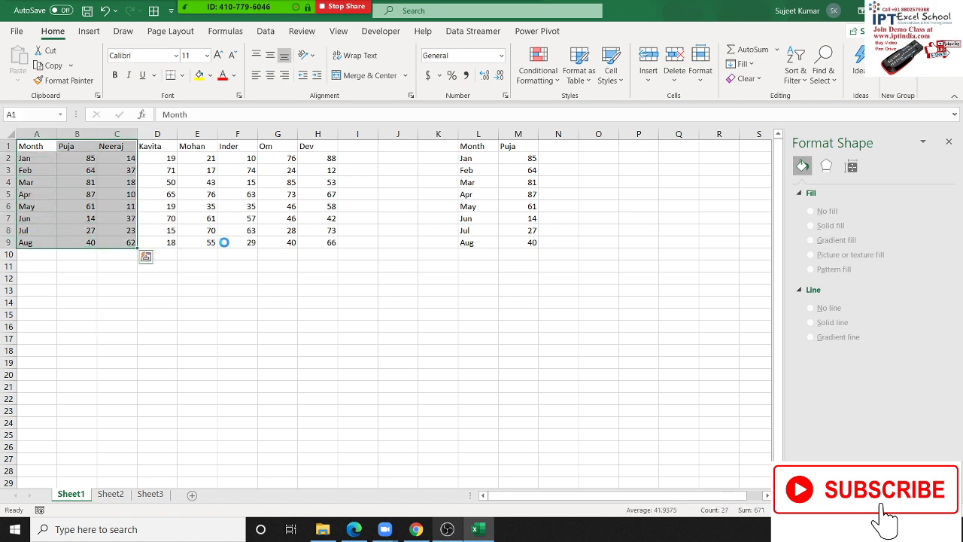
pyautogui.hotkey('ctrl', 'c')
pyautogui.click(602, 148)
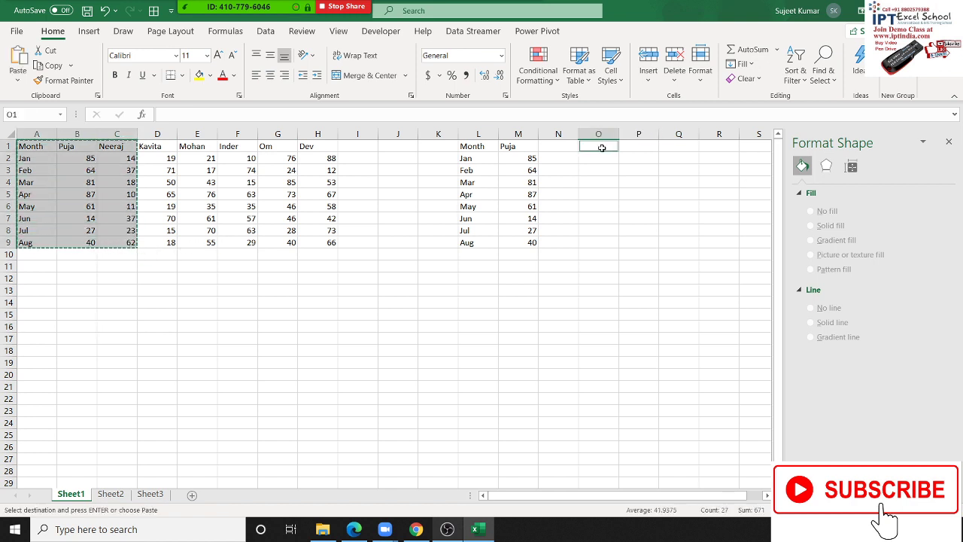
pyautogui.hotkey('ctrl', 'v')
pyautogui.press('Escape')
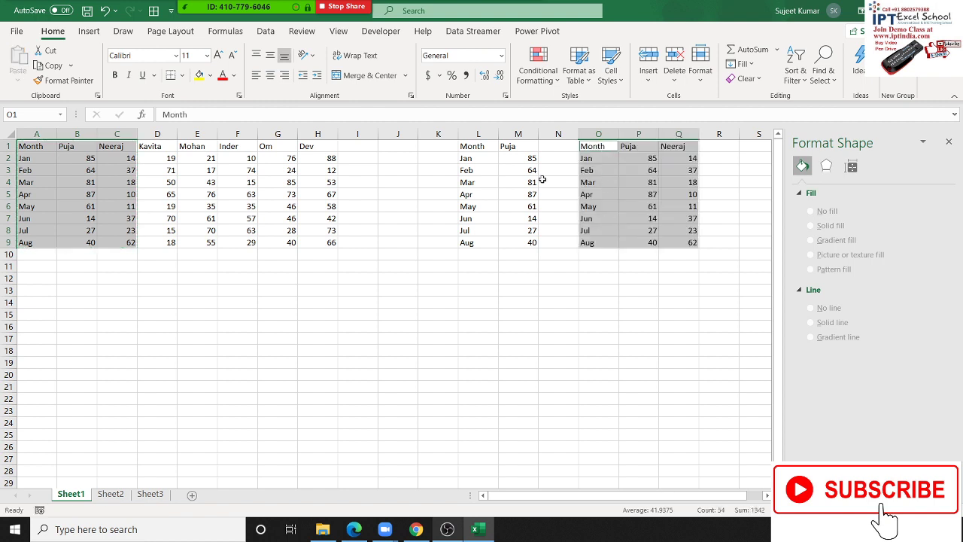
# - Insert a doughnut chart of the copied table, enlarge it and shrink the hole to 15%
pyautogui.click(89, 31)
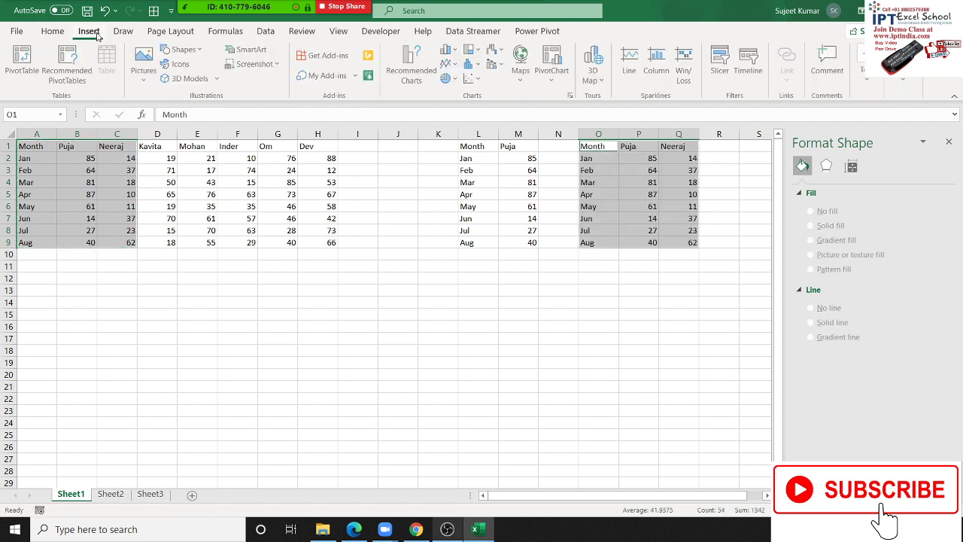
pyautogui.click(450, 78)
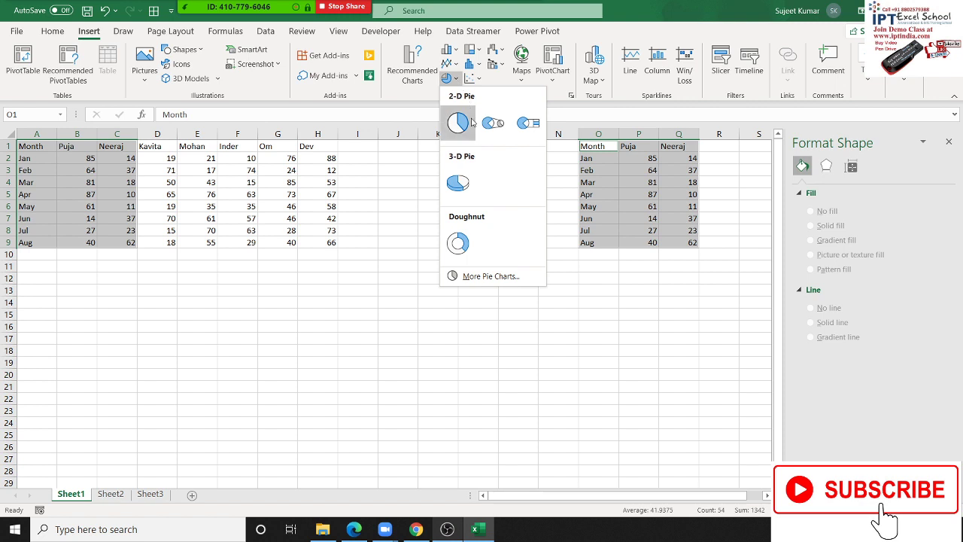
pyautogui.click(461, 249)
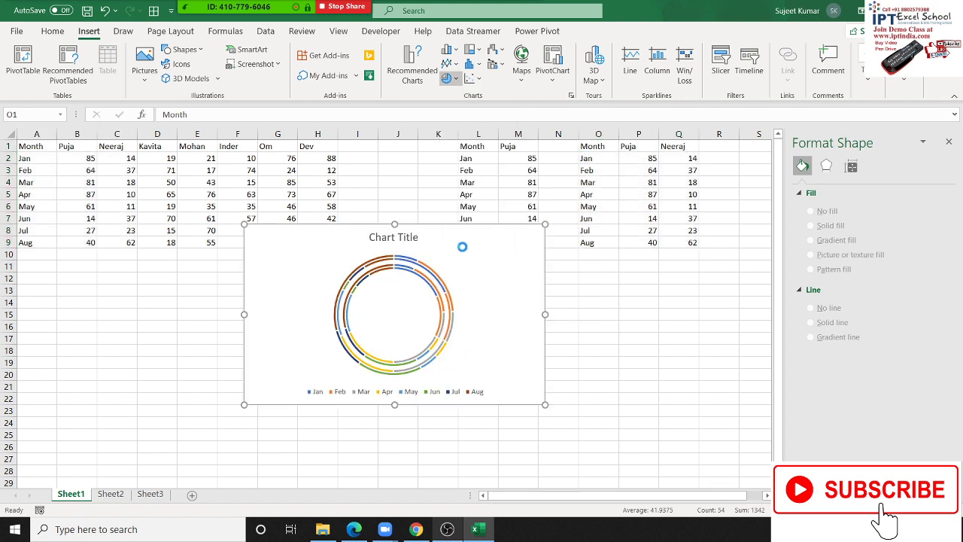
pyautogui.click(436, 354)
pyautogui.click(490, 369)
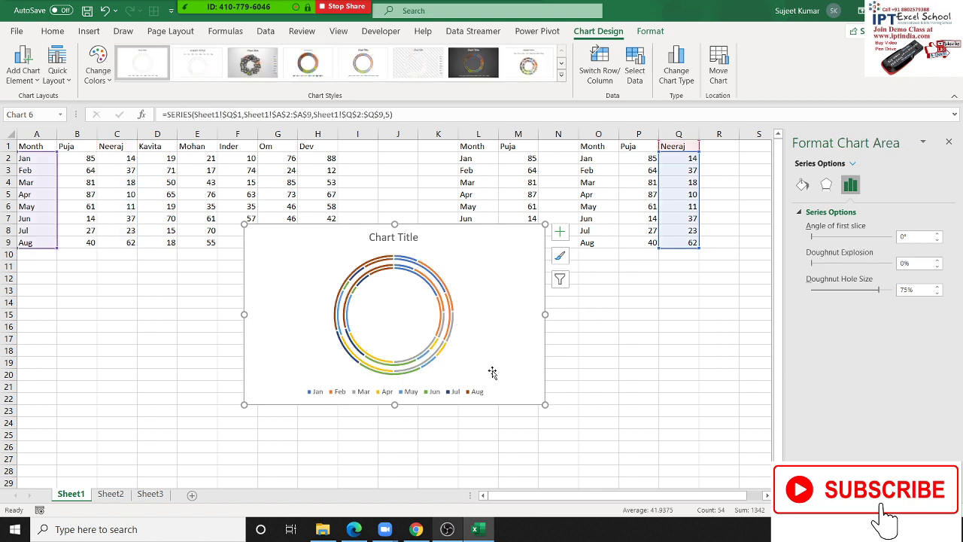
pyautogui.moveTo(545, 407); pyautogui.dragTo(575, 426)
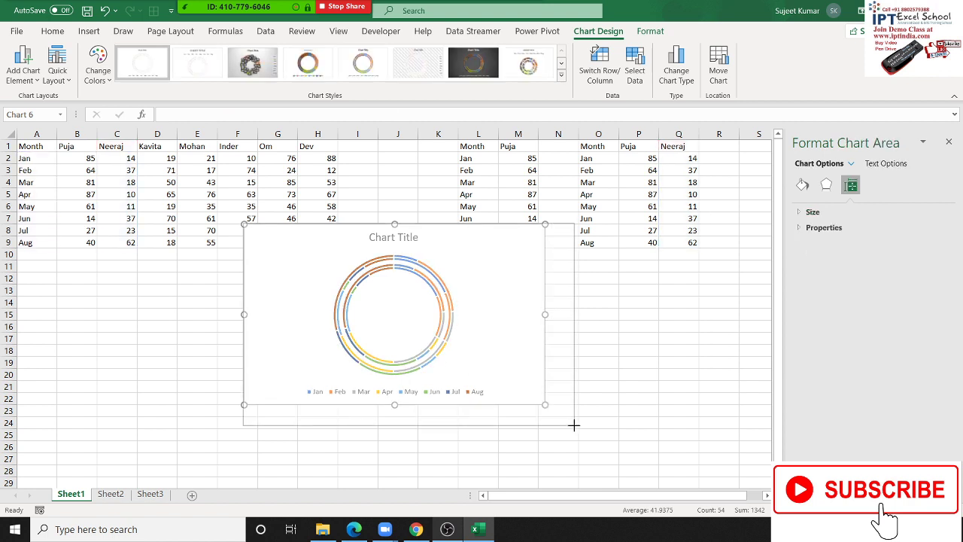
pyautogui.click(475, 345)
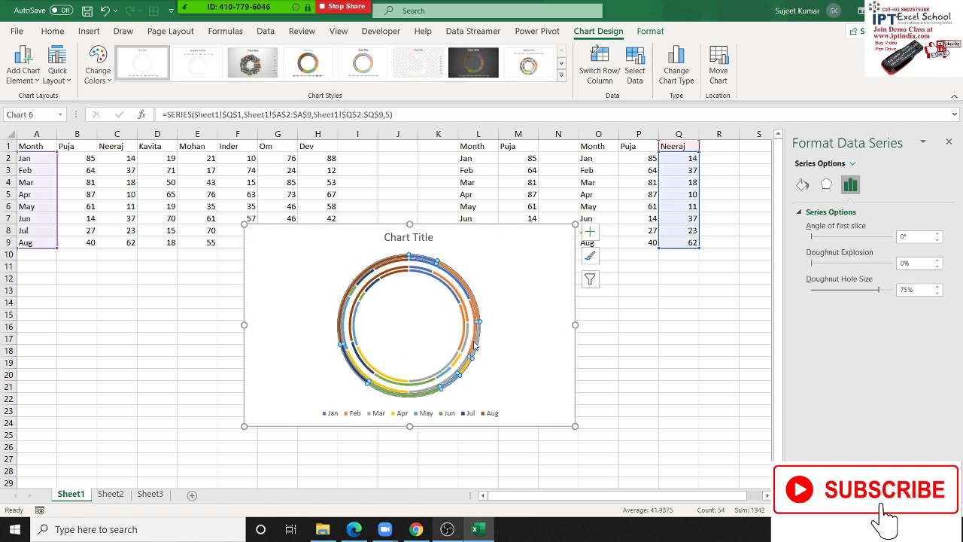
pyautogui.click(867, 293)
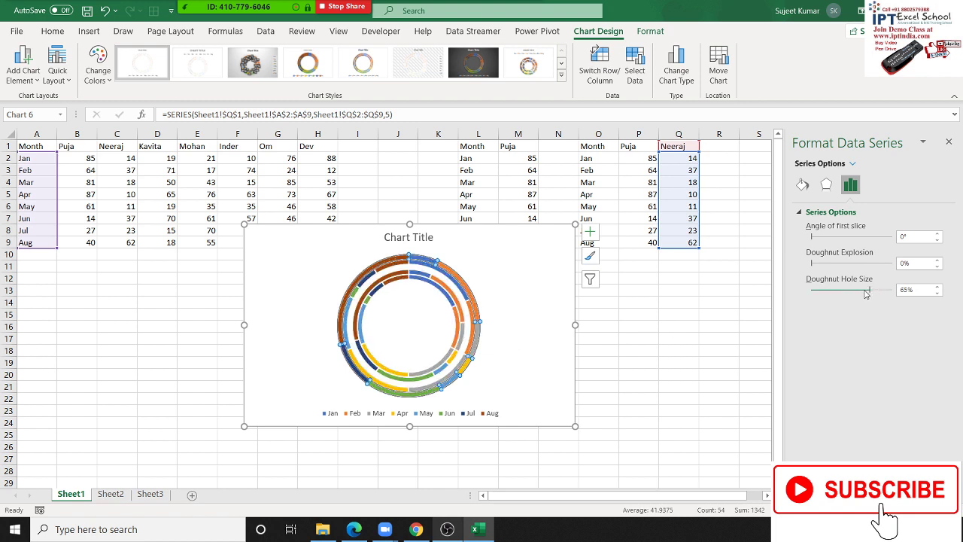
pyautogui.moveTo(860, 294); pyautogui.dragTo(827, 295)
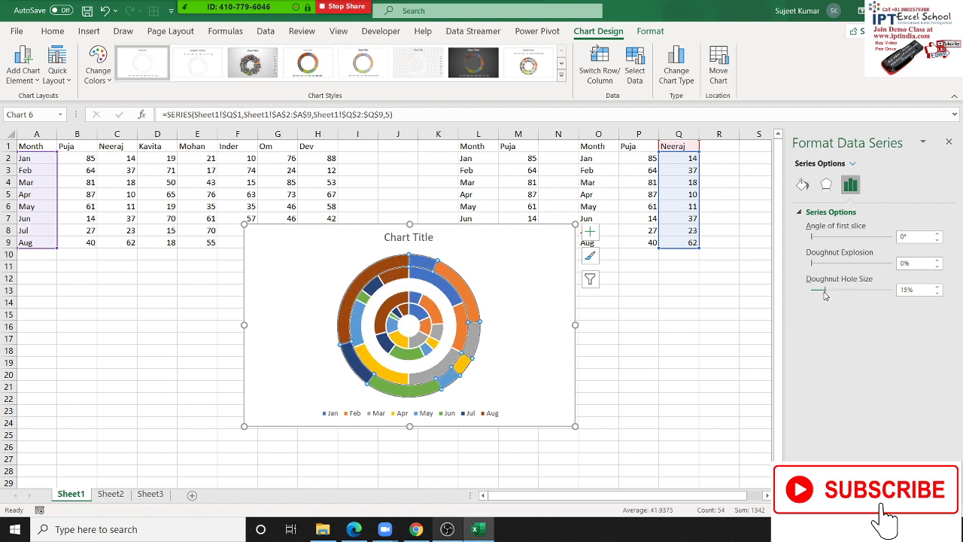
# - Select each doughnut ring from outer to inner, then delete the whole chart
pyautogui.click(498, 314)
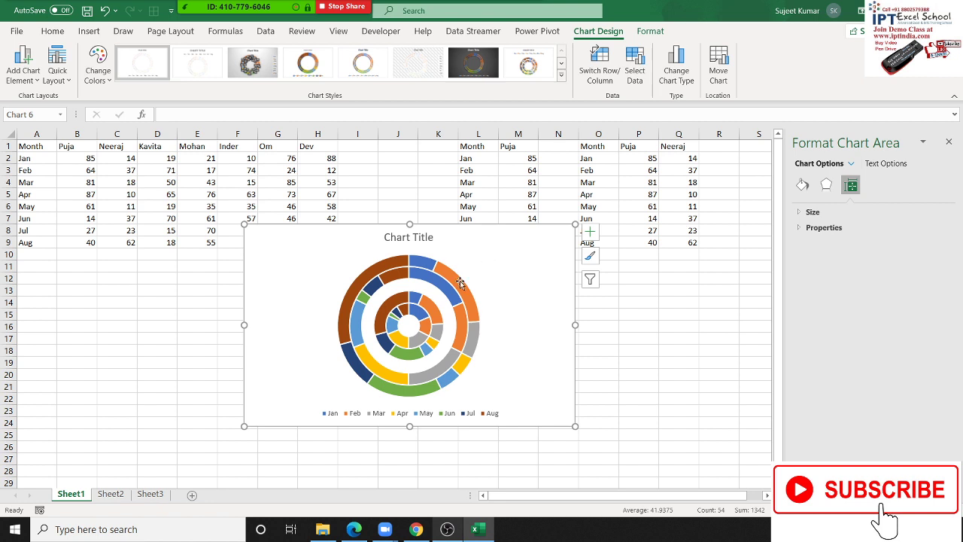
pyautogui.click(459, 285)
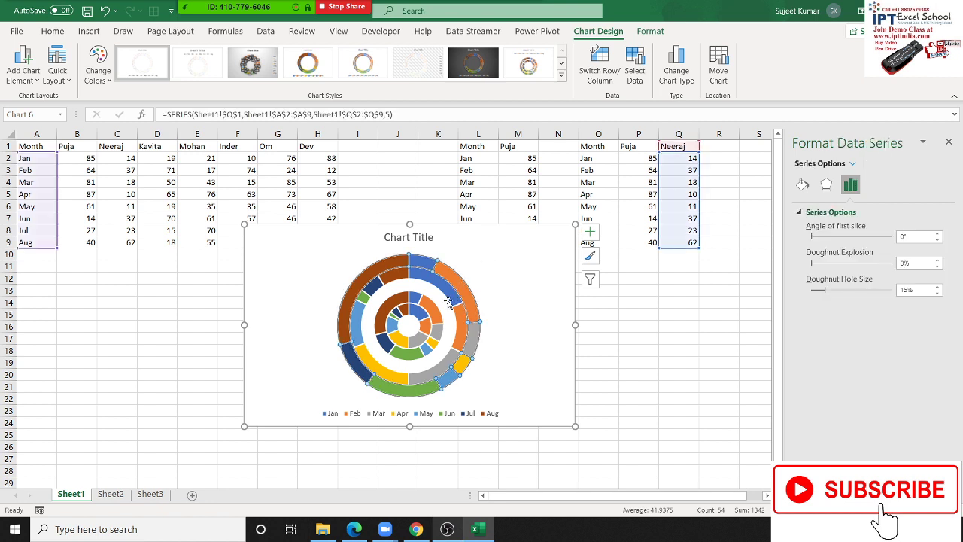
pyautogui.click(448, 301)
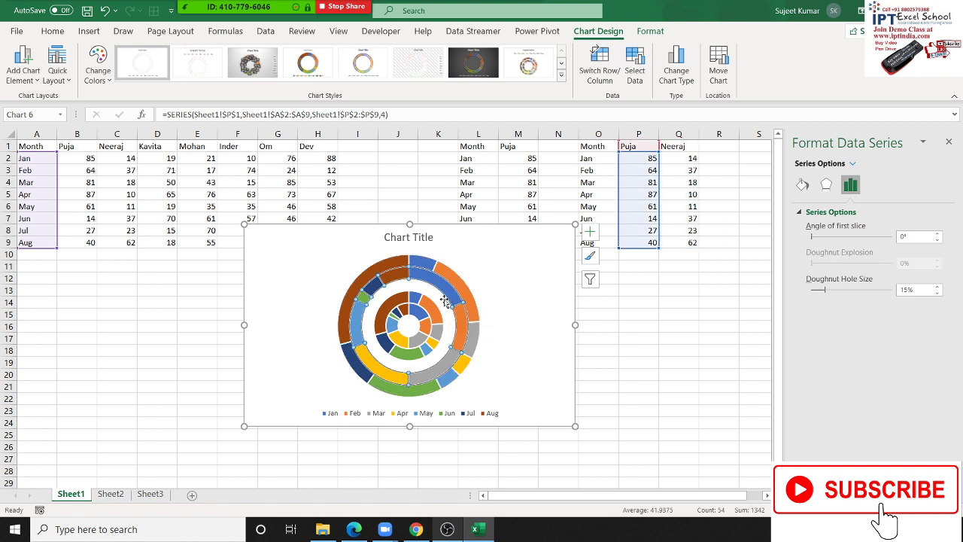
pyautogui.click(431, 314)
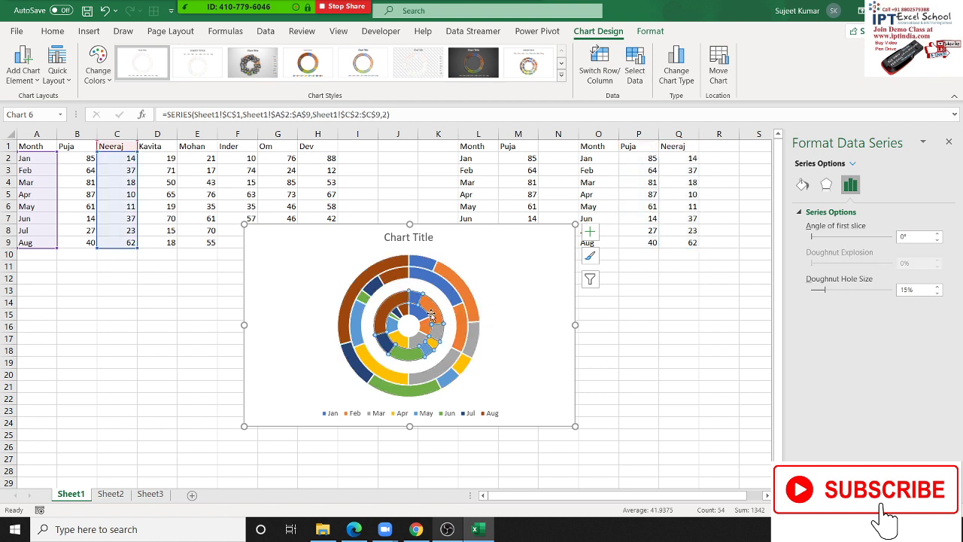
pyautogui.click(424, 321)
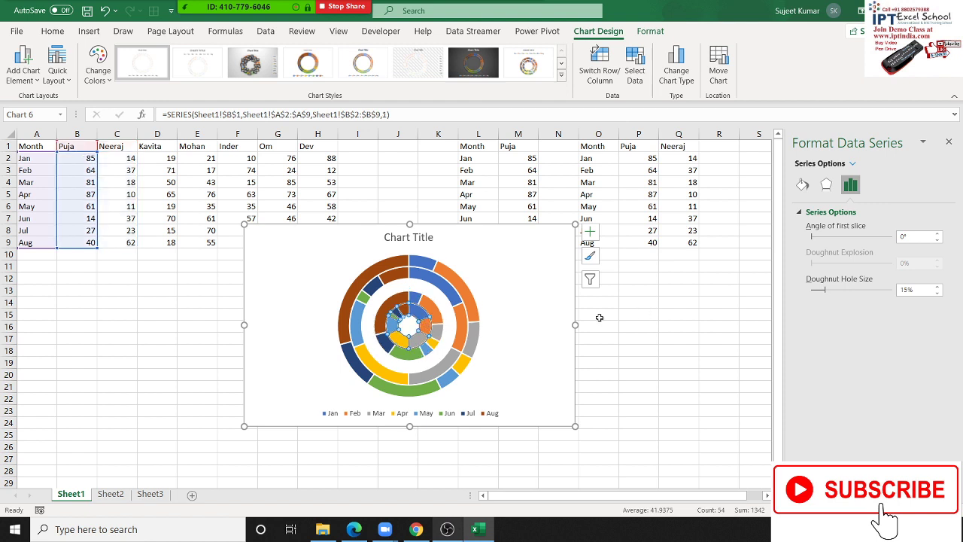
pyautogui.click(538, 293)
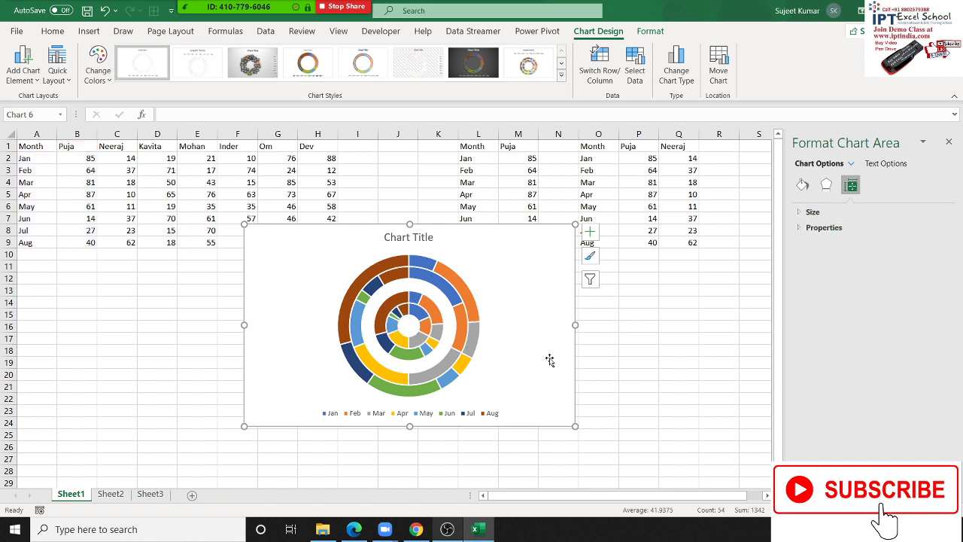
pyautogui.press('Delete')
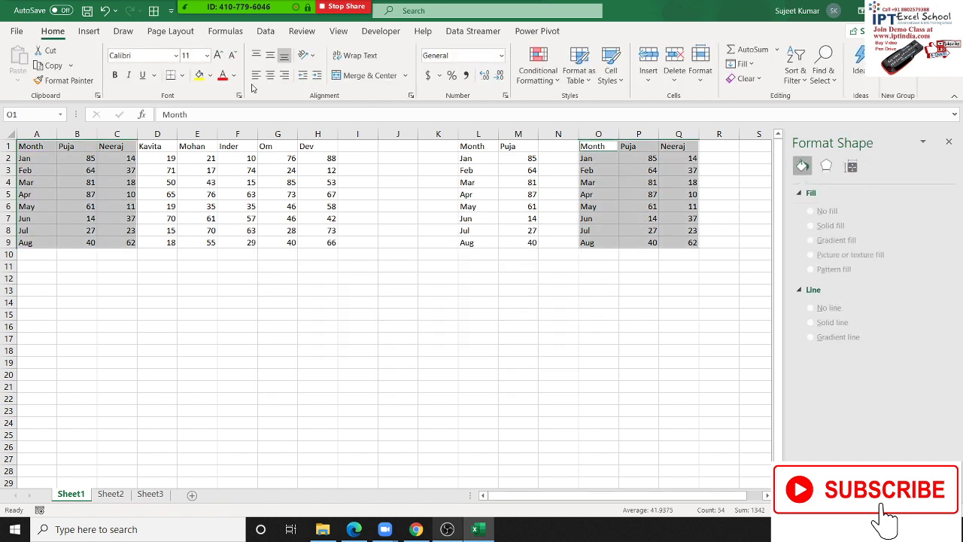
pyautogui.click(198, 193)
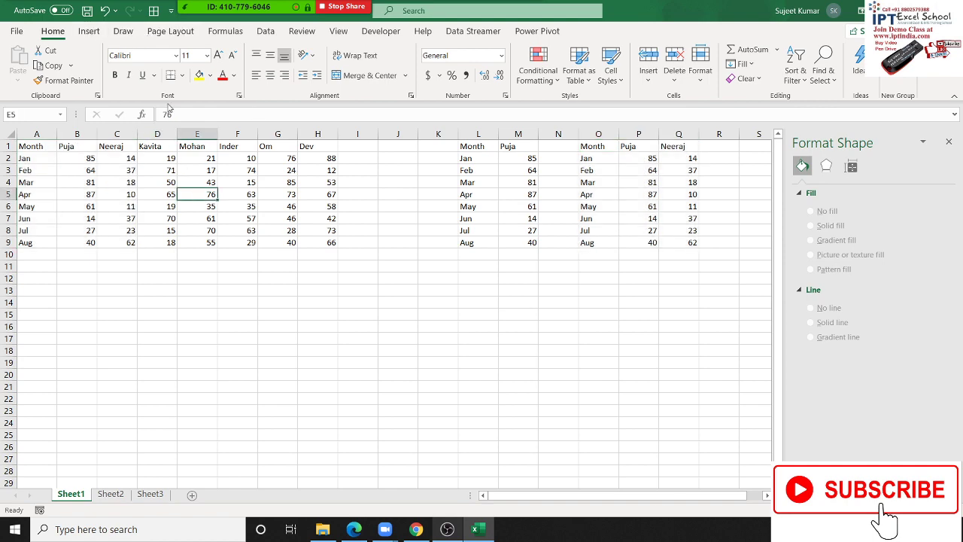
pyautogui.click(89, 31)
pyautogui.click(450, 78)
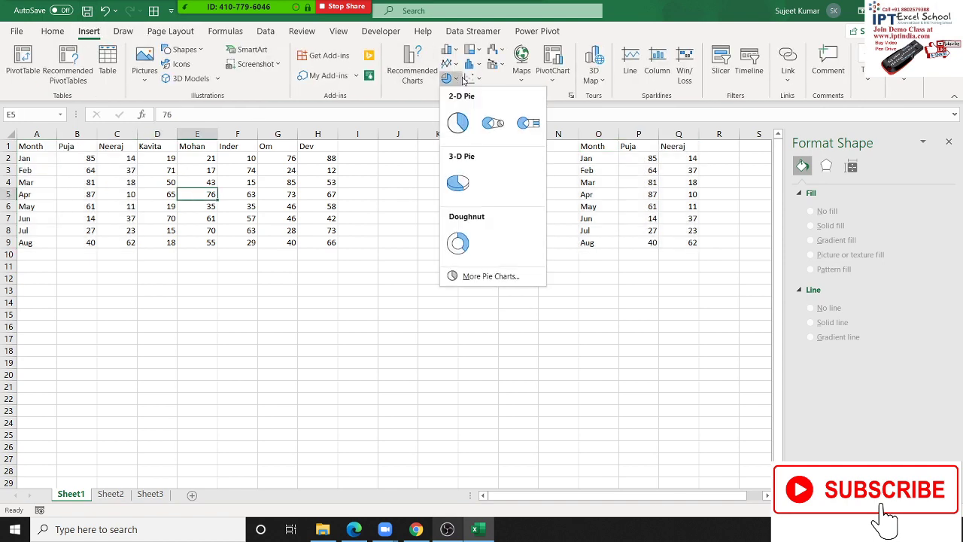
pyautogui.click(68, 165)
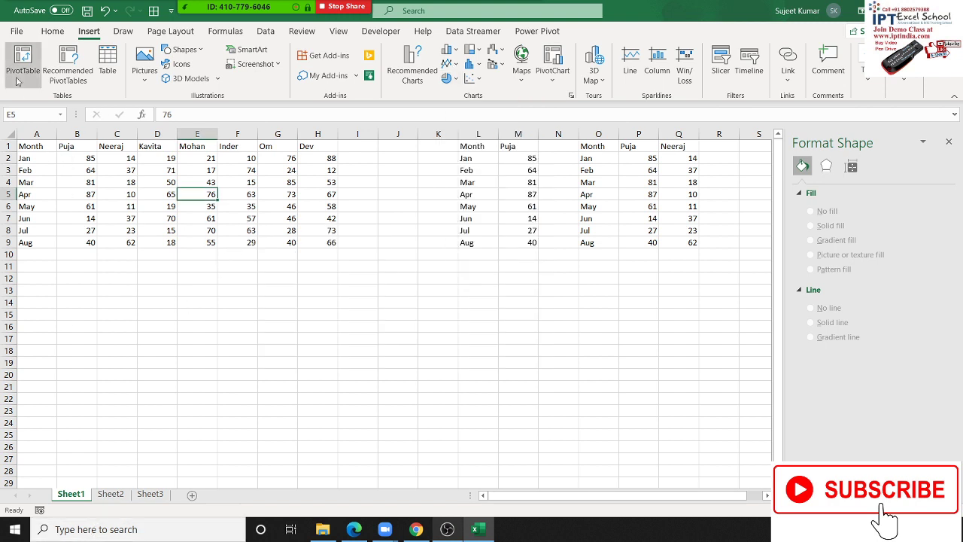
pyautogui.moveTo(41, 149); pyautogui.dragTo(90, 242)
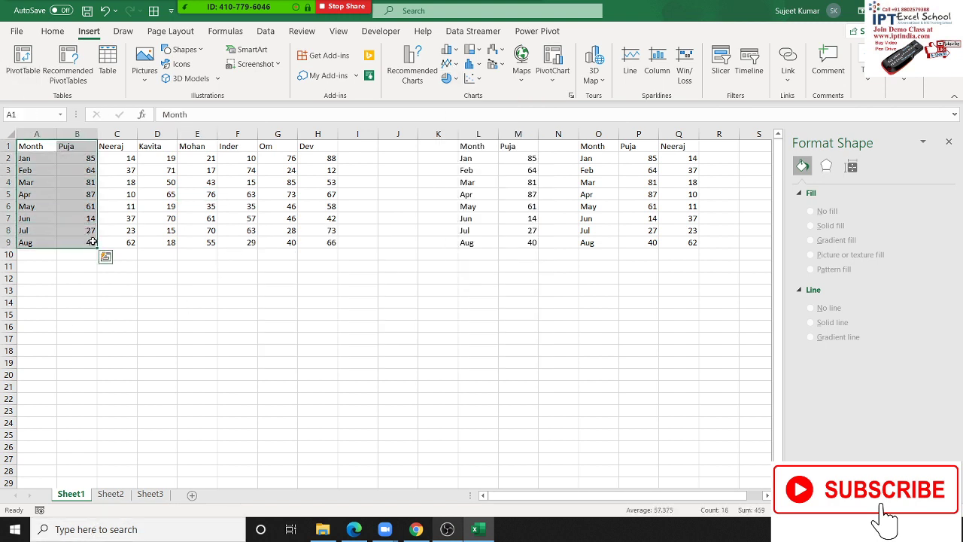
pyautogui.click(479, 50)
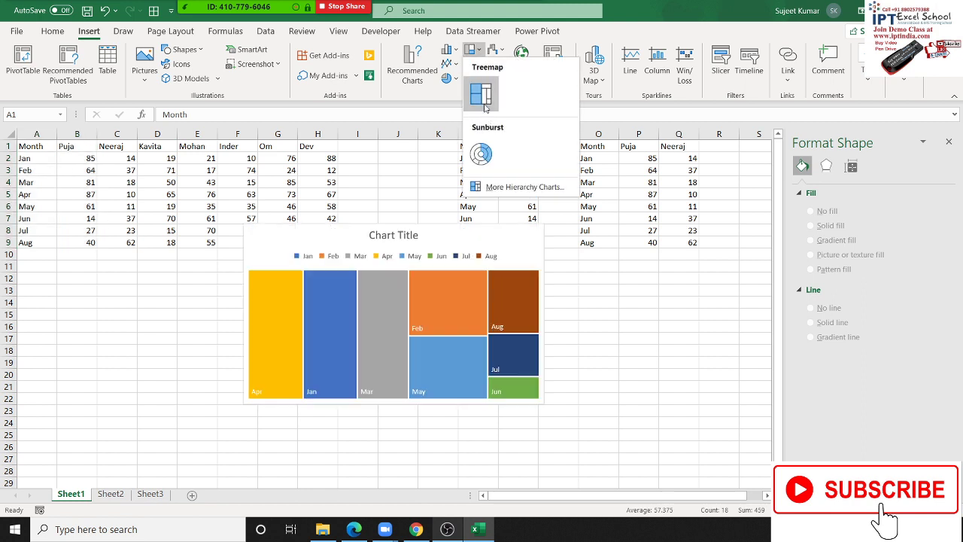
pyautogui.click(482, 96)
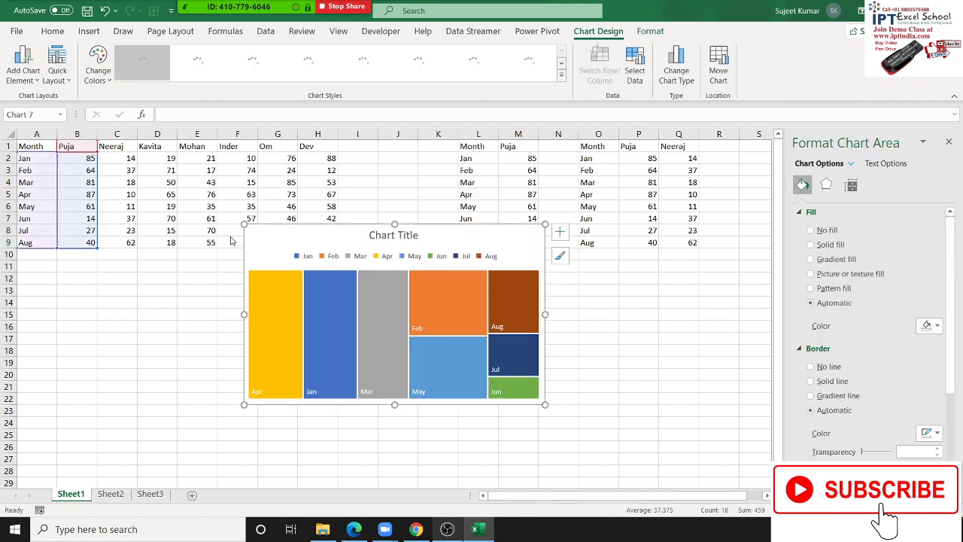
pyautogui.moveTo(272, 232); pyautogui.dragTo(195, 301)
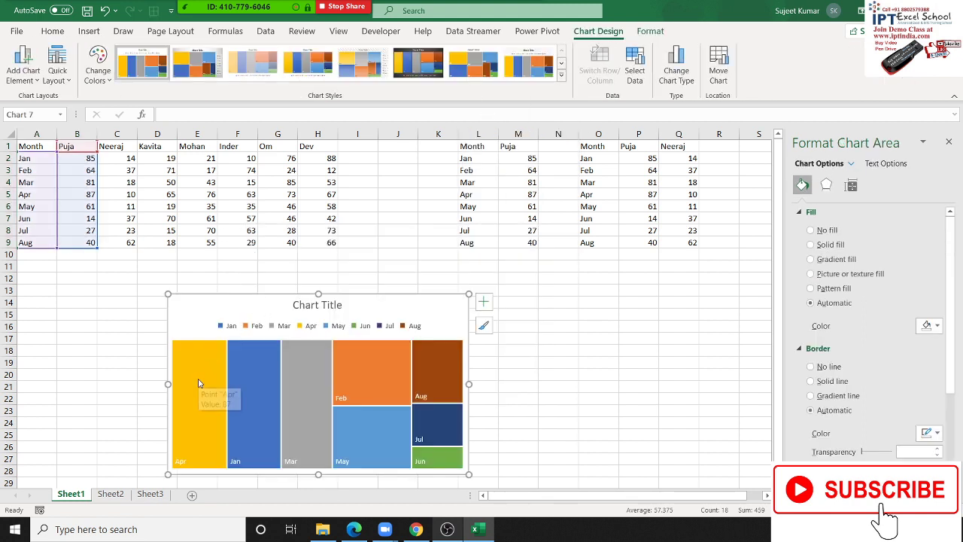
pyautogui.click(200, 383)
pyautogui.click(251, 386)
pyautogui.click(305, 397)
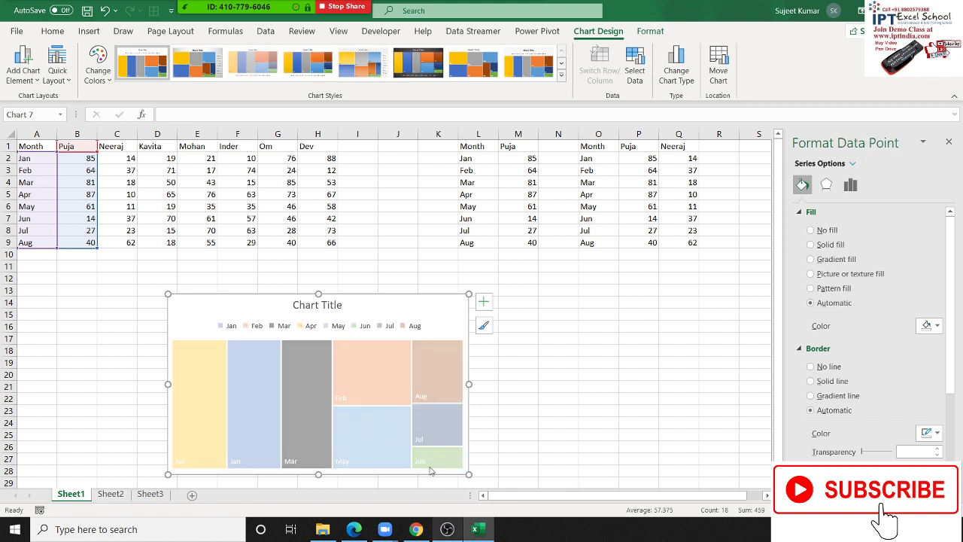
pyautogui.click(434, 310)
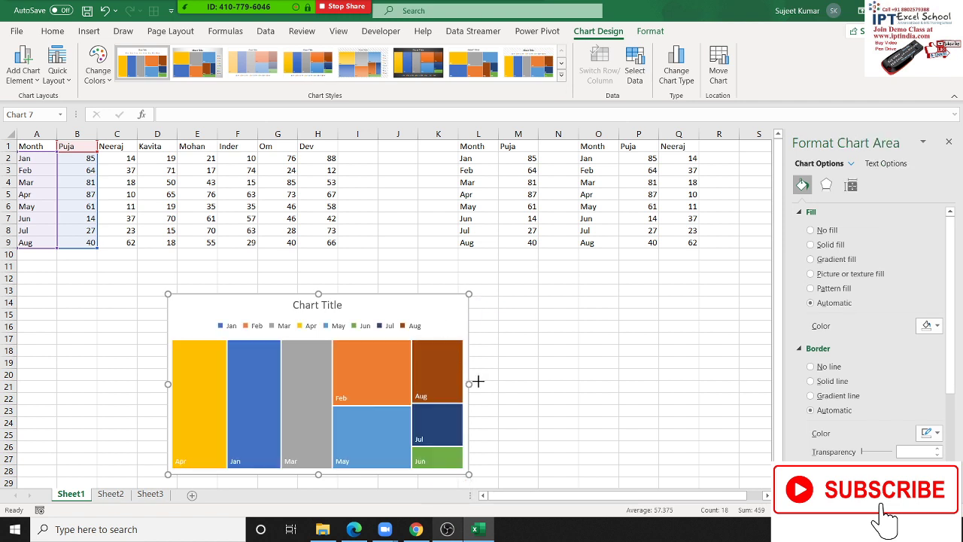
pyautogui.moveTo(469, 383); pyautogui.dragTo(508, 384)
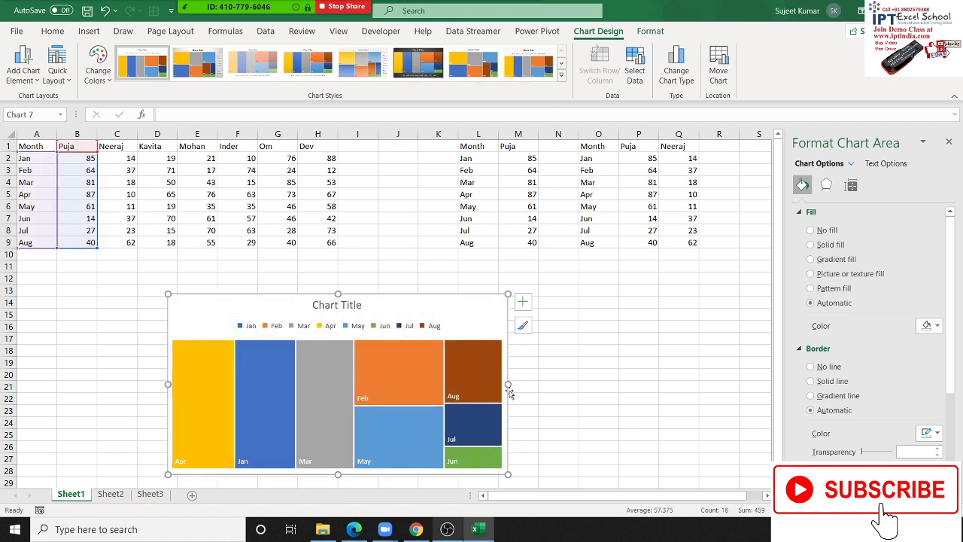
pyautogui.press('Delete')
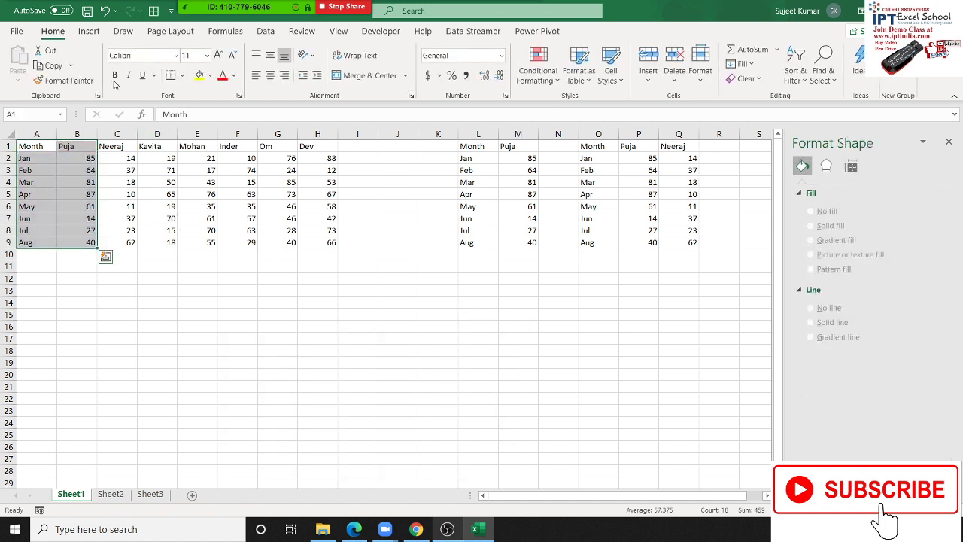
# - Preview a Sunburst chart without inserting it, then select A1:C9 including Neeraj's column
pyautogui.click(89, 30)
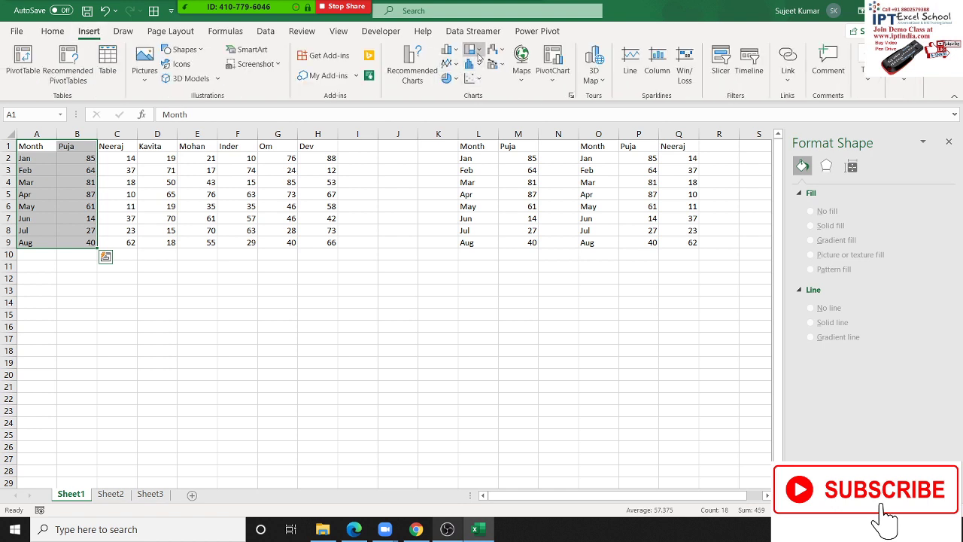
pyautogui.click(474, 50)
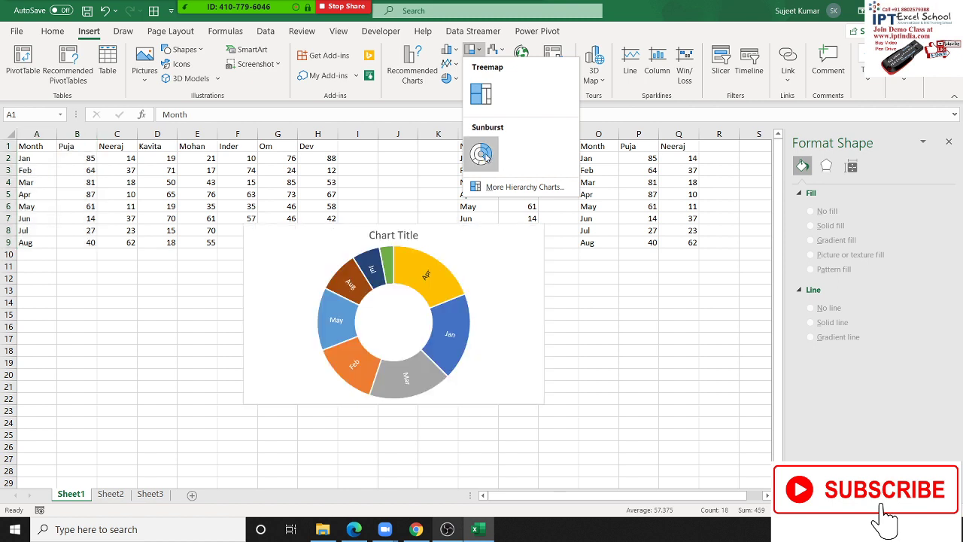
pyautogui.press('Escape')
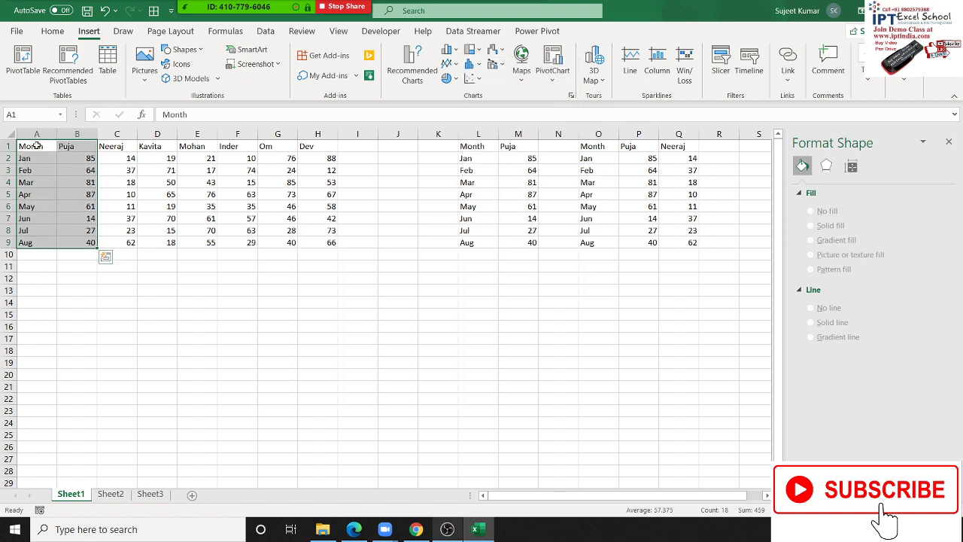
pyautogui.moveTo(36, 146); pyautogui.dragTo(118, 242)
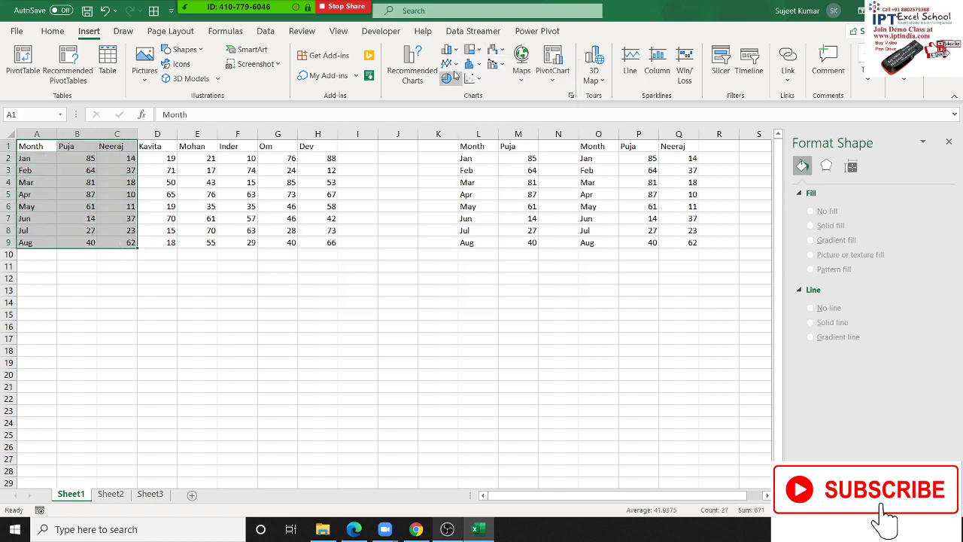
# - Preview a treemap and the statistical chart types without inserting any chart
pyautogui.click(471, 50)
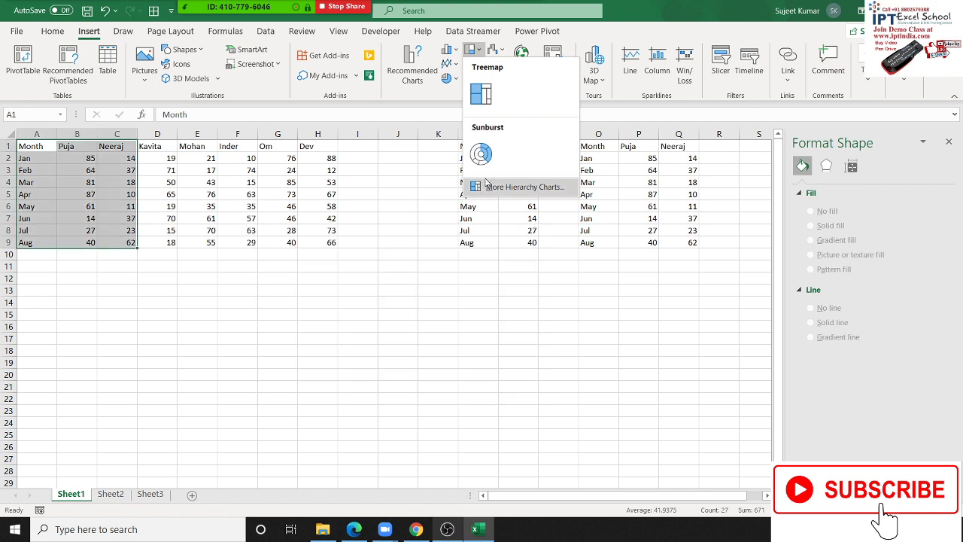
pyautogui.click(413, 121)
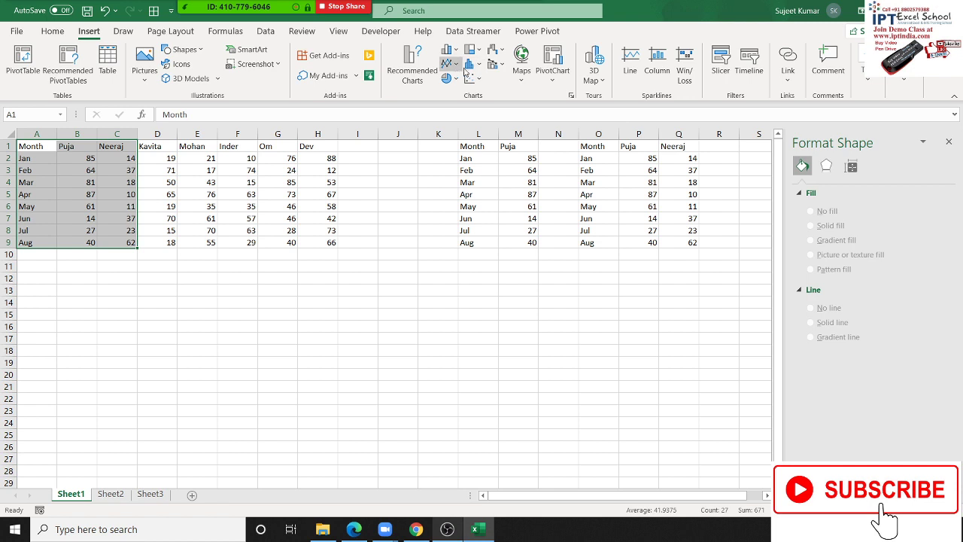
pyautogui.click(475, 69)
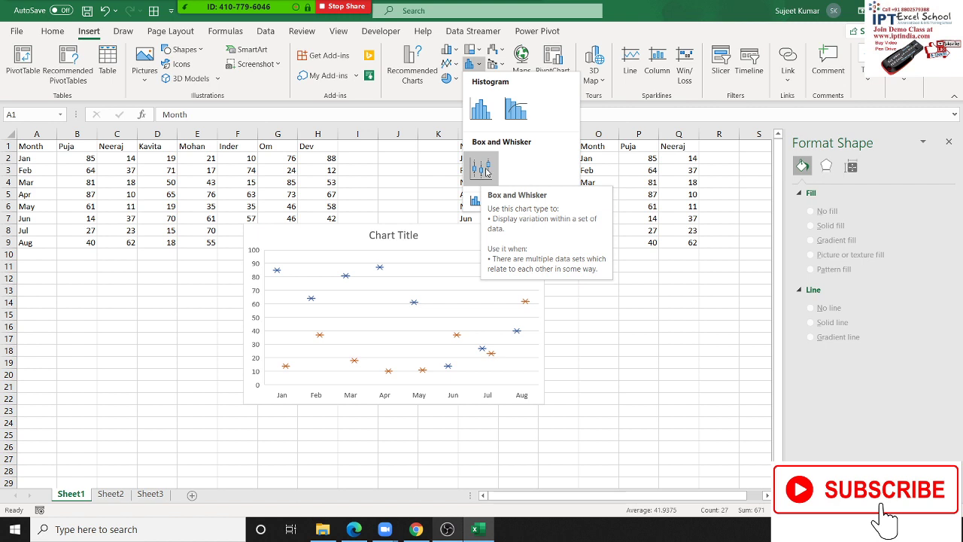
pyautogui.click(474, 64)
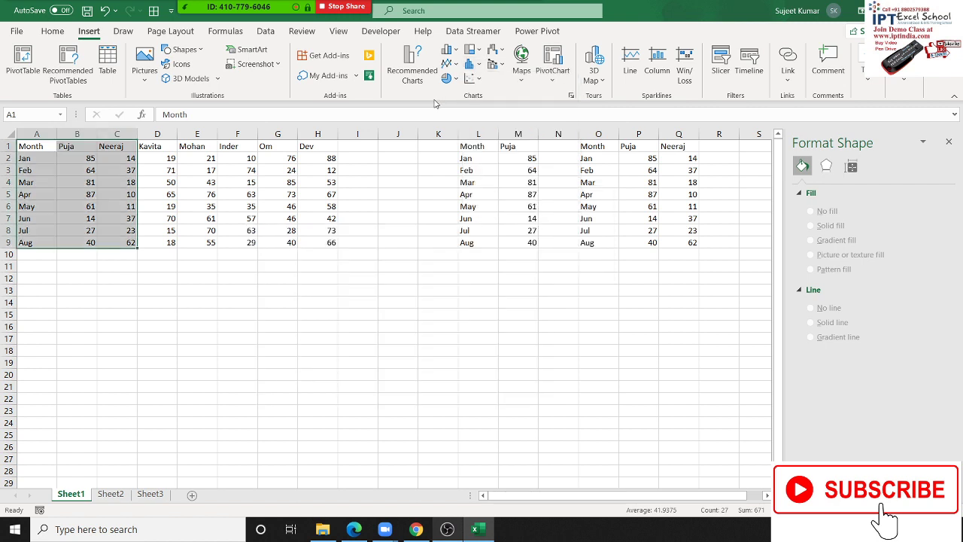
# - Browse scatter and bubble charts, then show the waterfall, stock and radar chart list
pyautogui.click(474, 78)
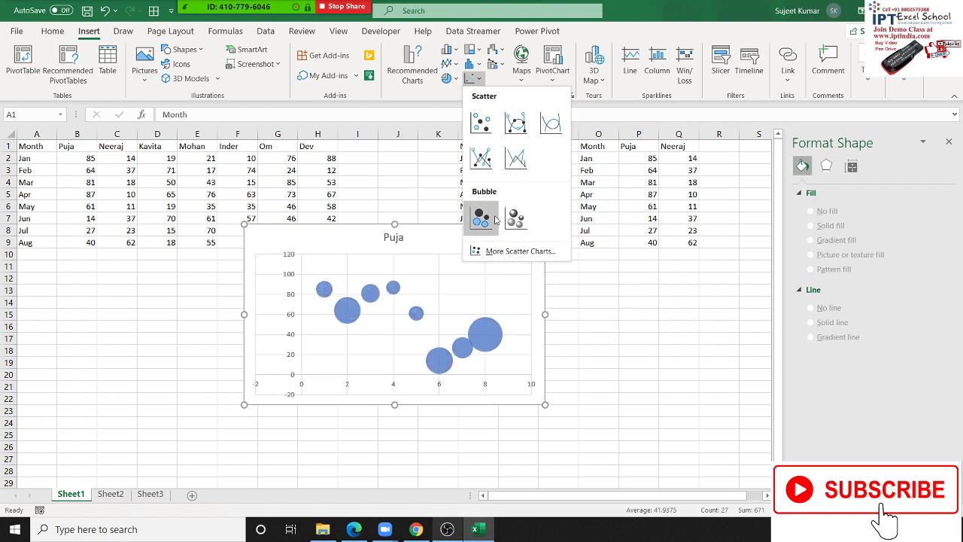
pyautogui.press('Escape')
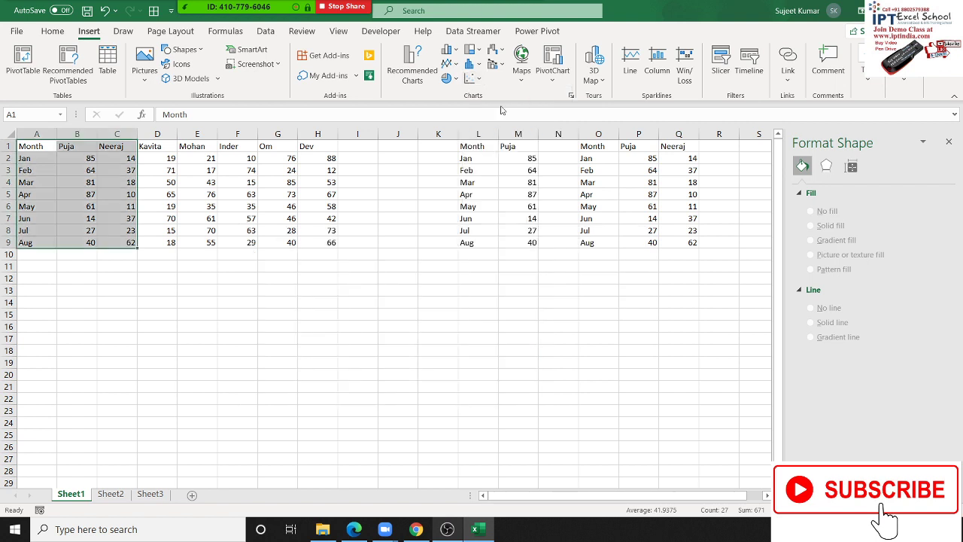
pyautogui.click(503, 54)
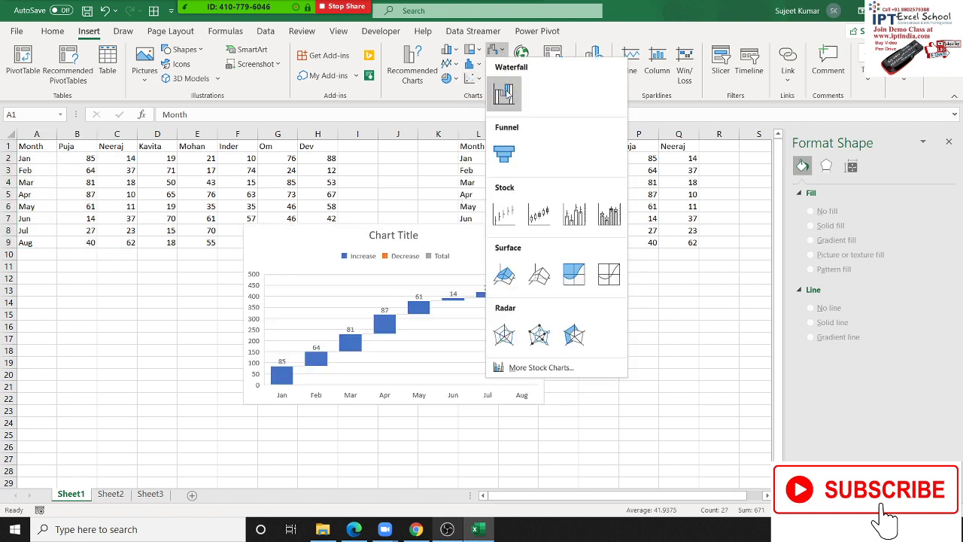
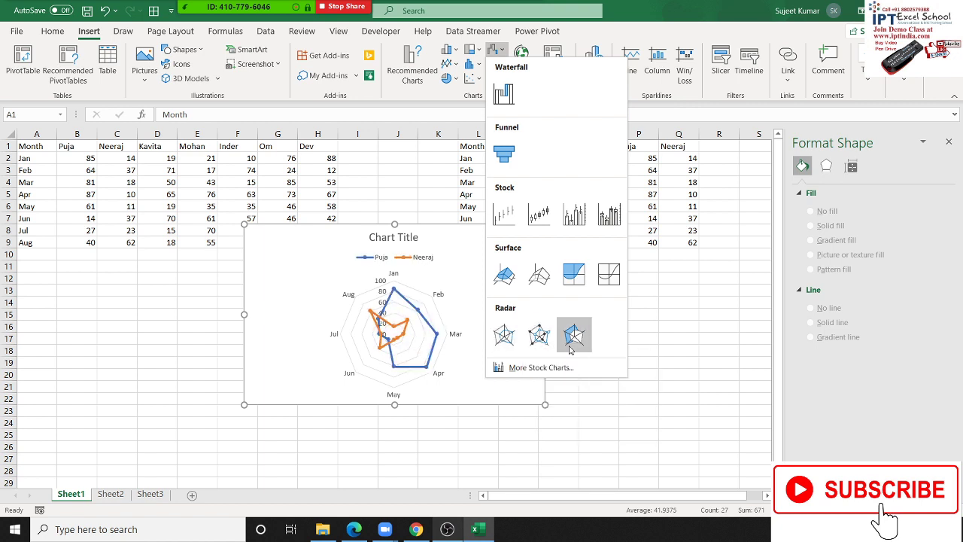
# - Close the Charts gallery, preview Combo and Filled Map charts without inserting one, and switch to Sheet2
pyautogui.click(363, 224)
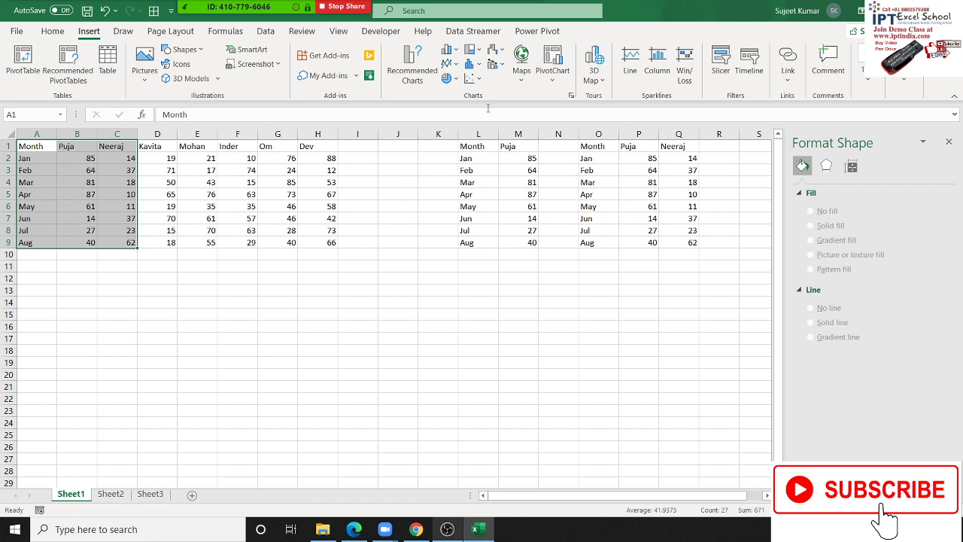
pyautogui.click(501, 66)
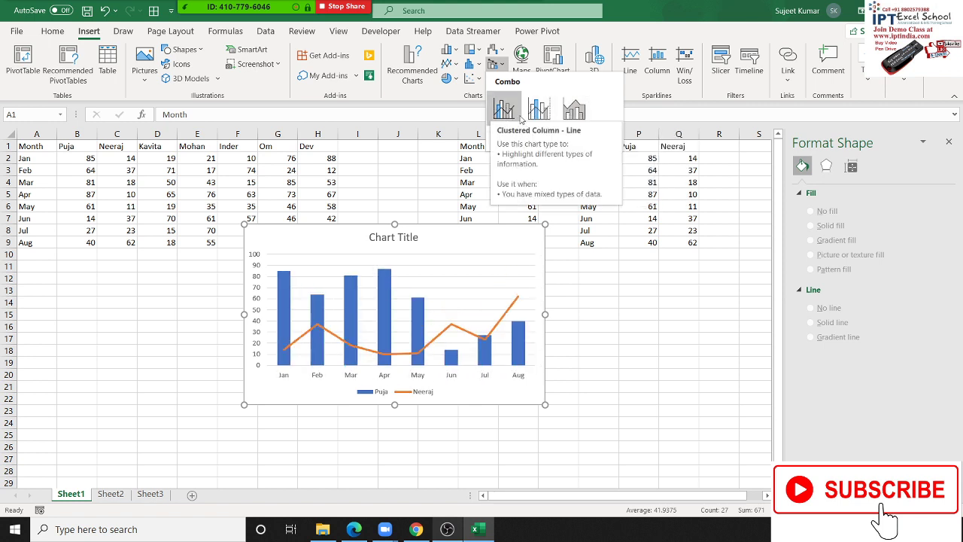
pyautogui.press('Escape')
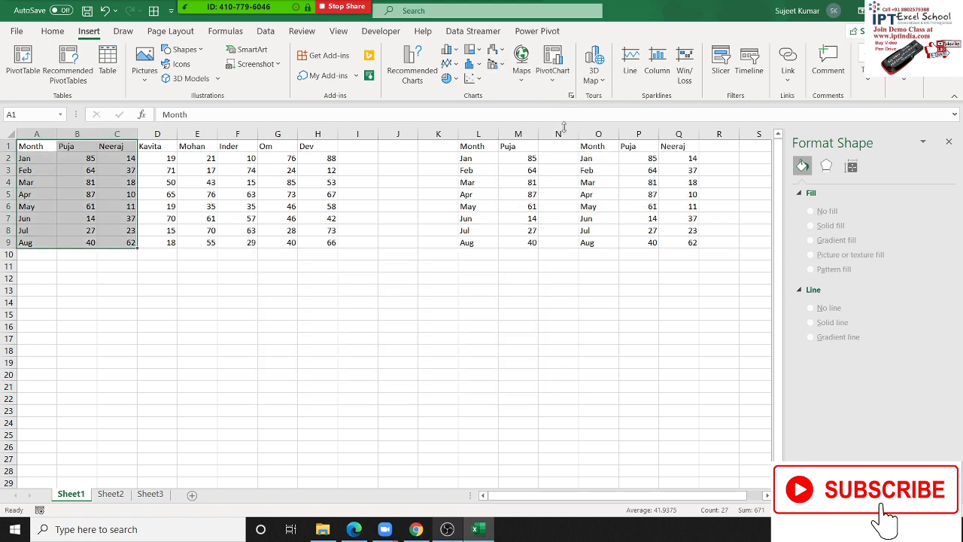
pyautogui.click(522, 60)
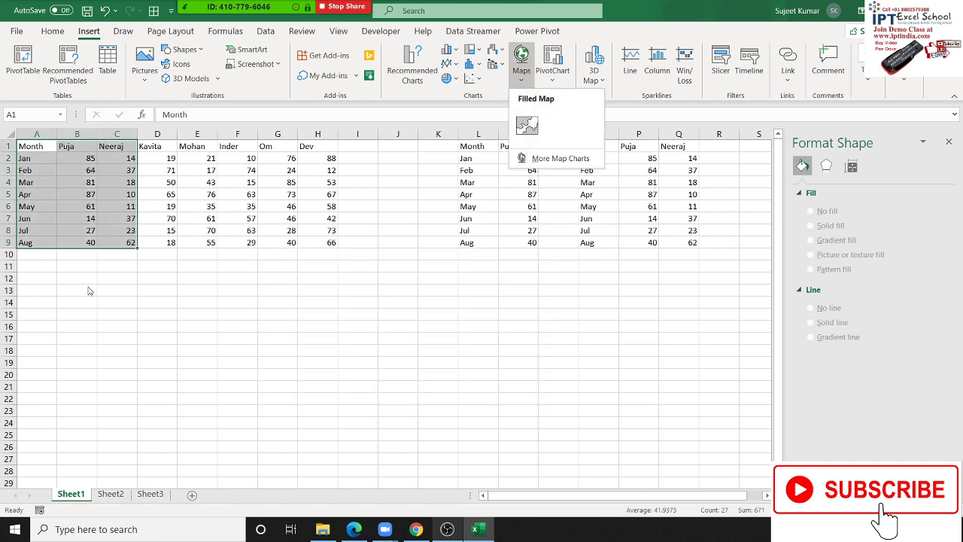
pyautogui.press('Escape')
pyautogui.click(110, 494)
# - Add Sheet4 with a City header in A1 and Pune in A2, filled down to ten city names
pyautogui.click(148, 494)
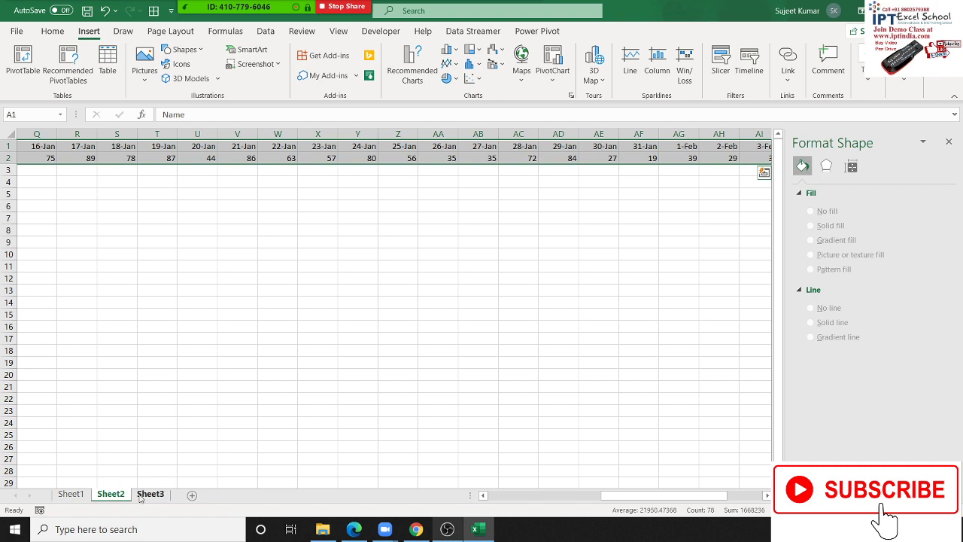
pyautogui.click(192, 494)
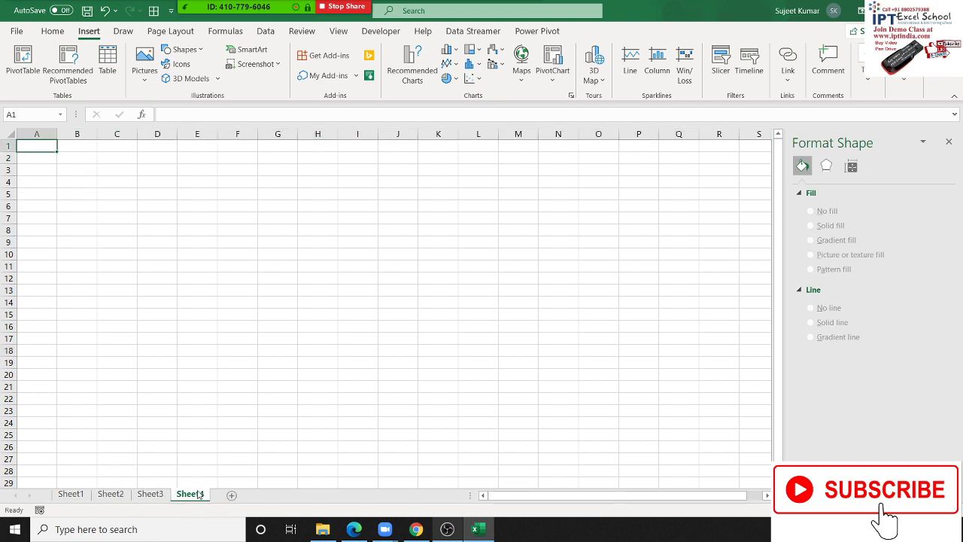
pyautogui.write('Ci')
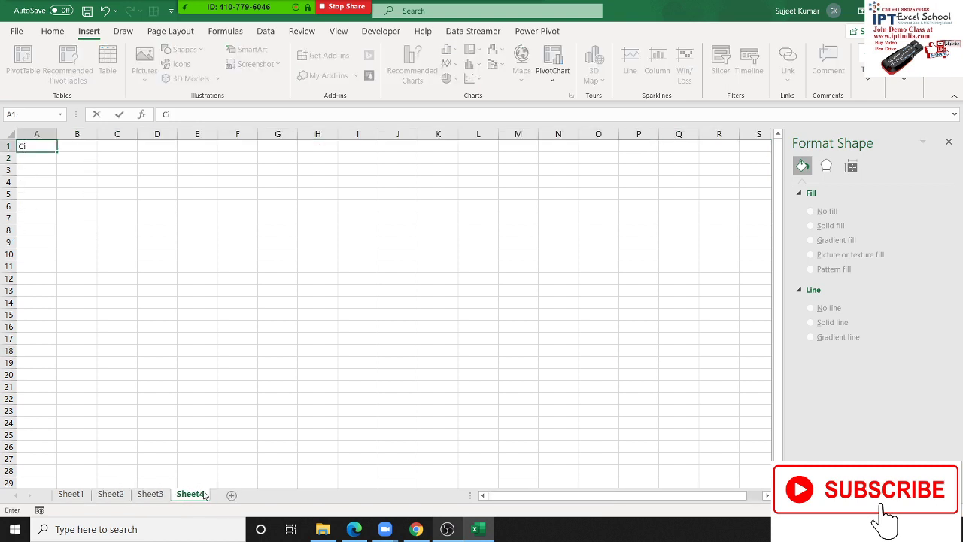
pyautogui.write('ty')
pyautogui.press('Return')
pyautogui.write('Pu')
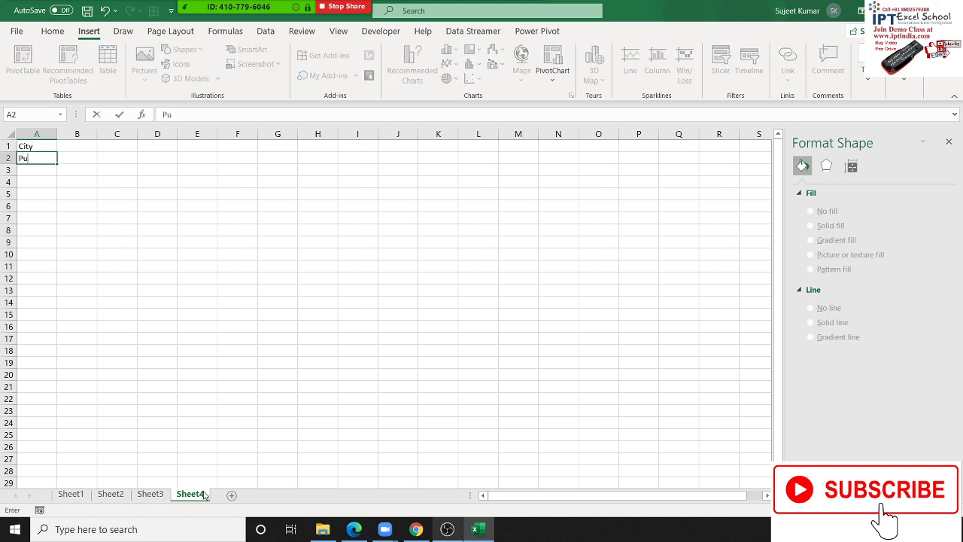
pyautogui.write('ja')
pyautogui.press('Return')
pyautogui.click(44, 159)
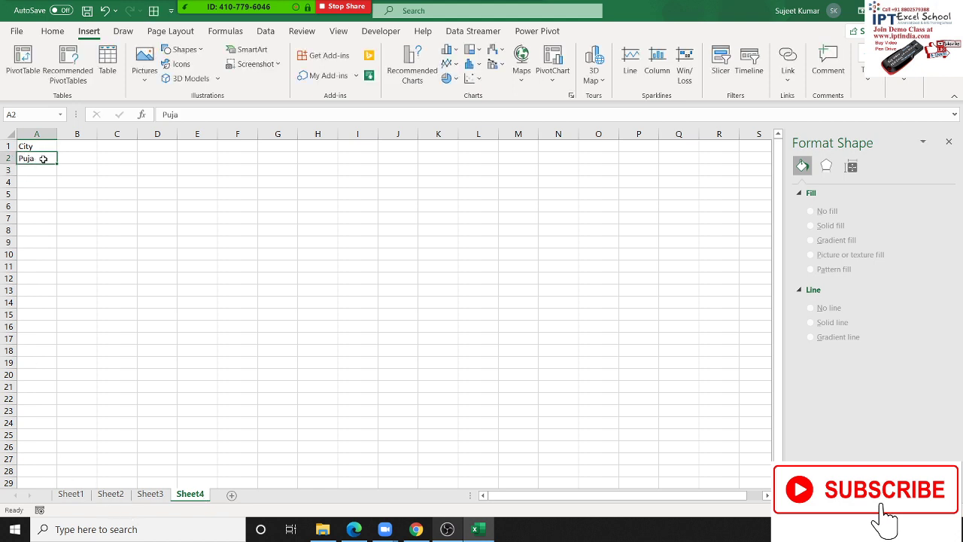
pyautogui.moveTo(55, 162); pyautogui.dragTo(51, 244)
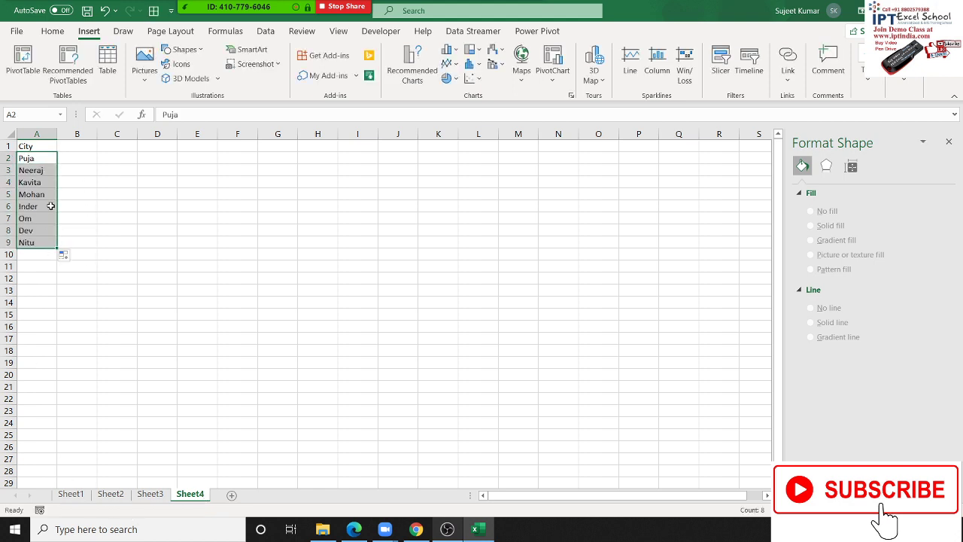
pyautogui.hotkey('ctrl', 'z')
pyautogui.write('P')
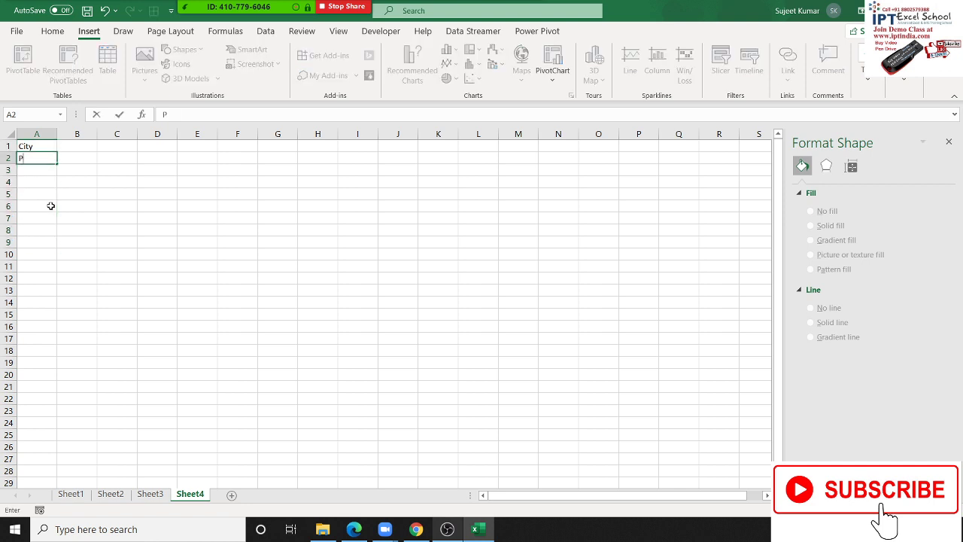
pyautogui.write('une')
pyautogui.press('Return')
pyautogui.click(53, 160)
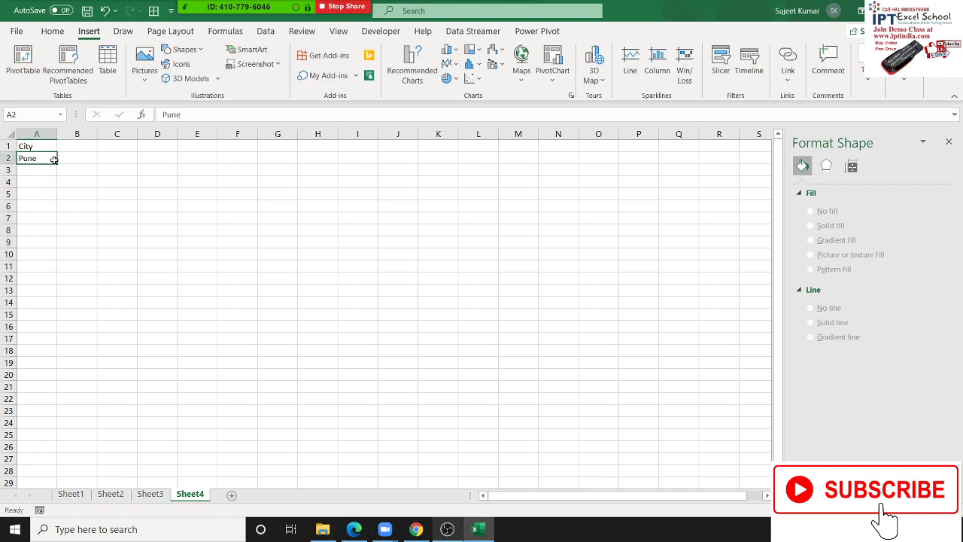
pyautogui.moveTo(58, 162); pyautogui.dragTo(58, 259)
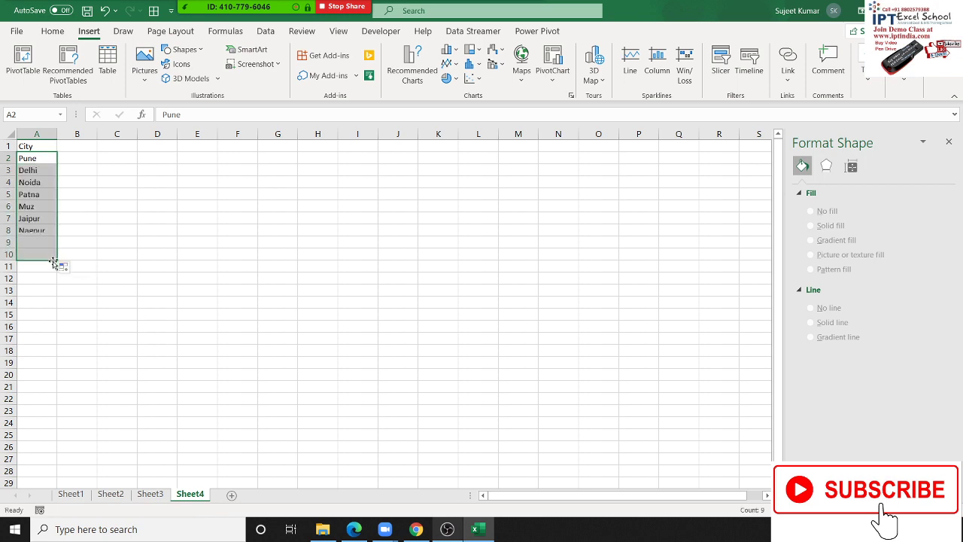
# - Add a Sales header in B1 with sales figures 85, 36, 65, 32, 12, 36, 85 and 45 below
pyautogui.click(78, 147)
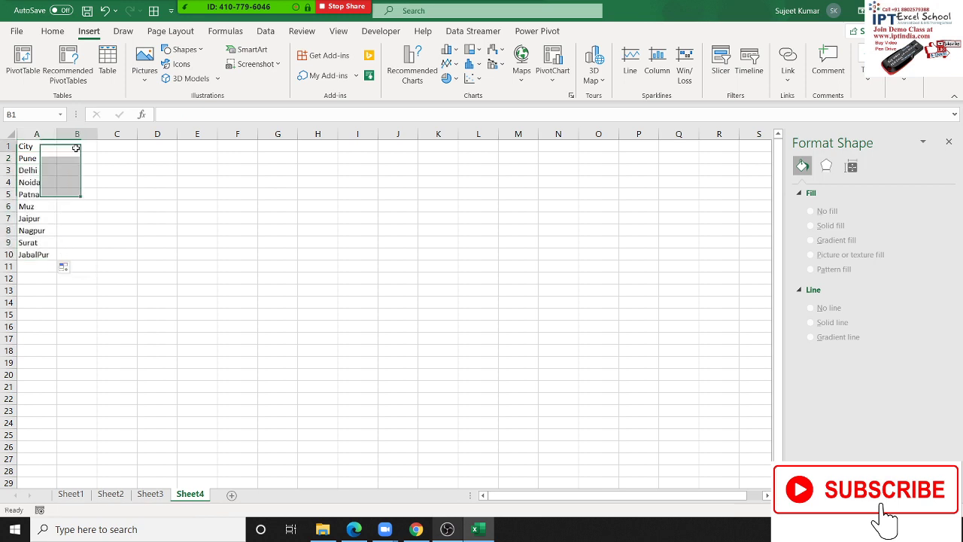
pyautogui.write('SA')
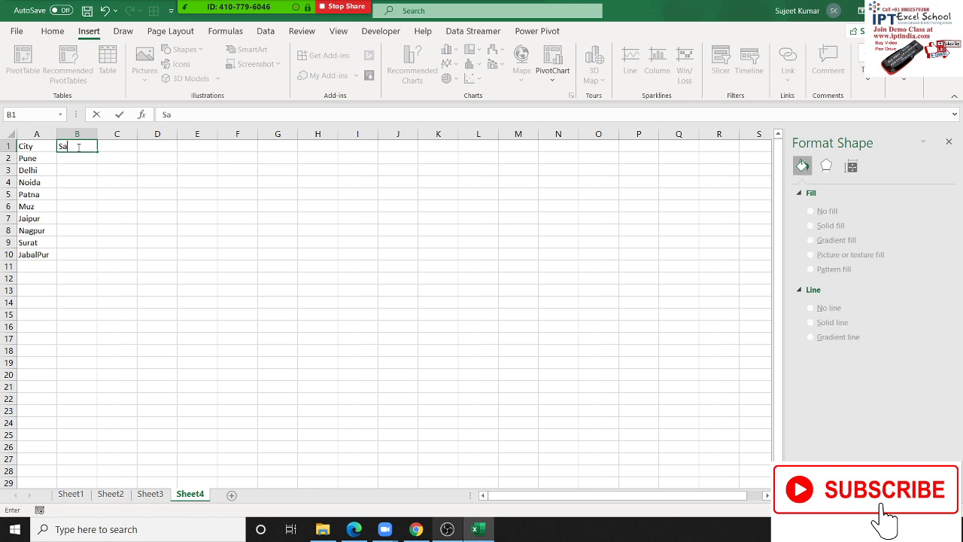
pyautogui.press('Return')
pyautogui.write('85')
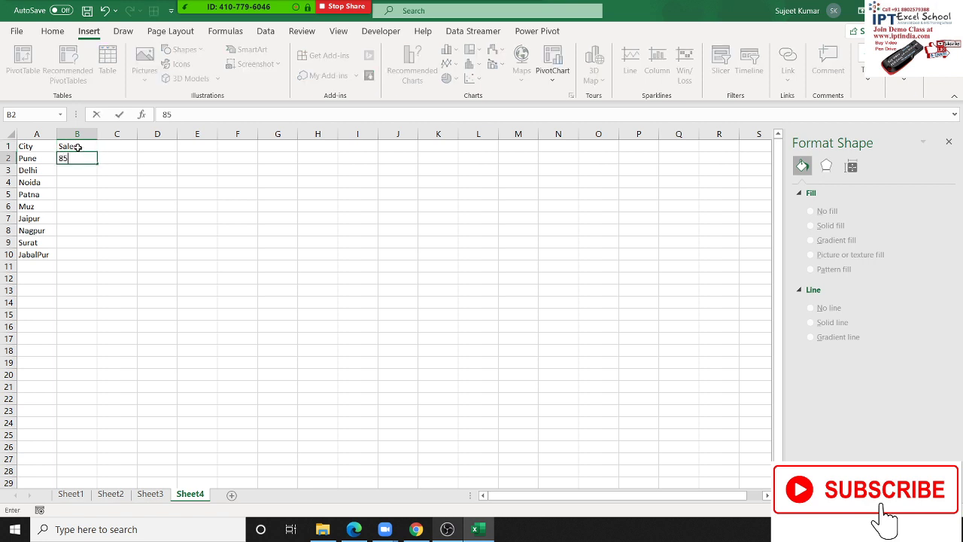
pyautogui.press('Return')
pyautogui.write('36')
pyautogui.press('Return')
pyautogui.write('6')
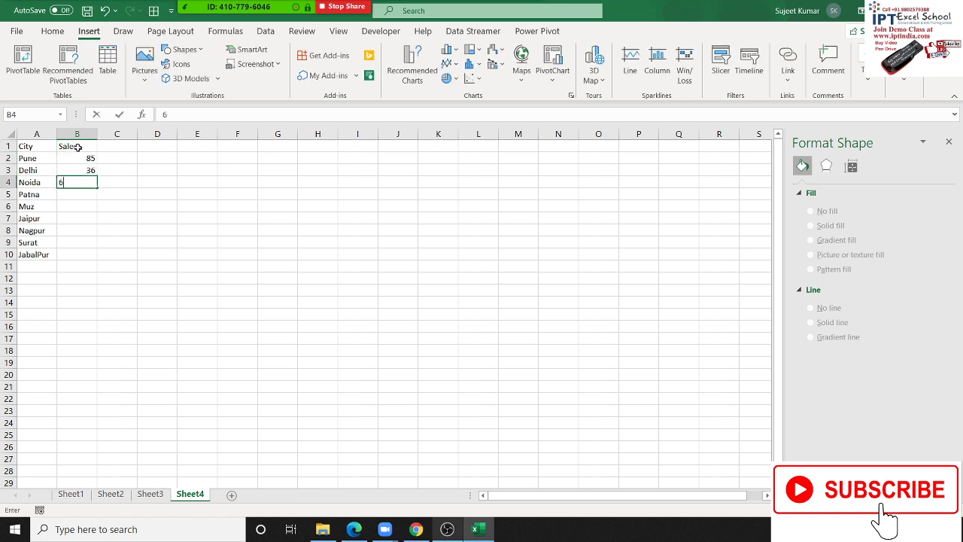
pyautogui.write('5')
pyautogui.press('Return')
pyautogui.write('32')
pyautogui.press('Return')
pyautogui.write('12')
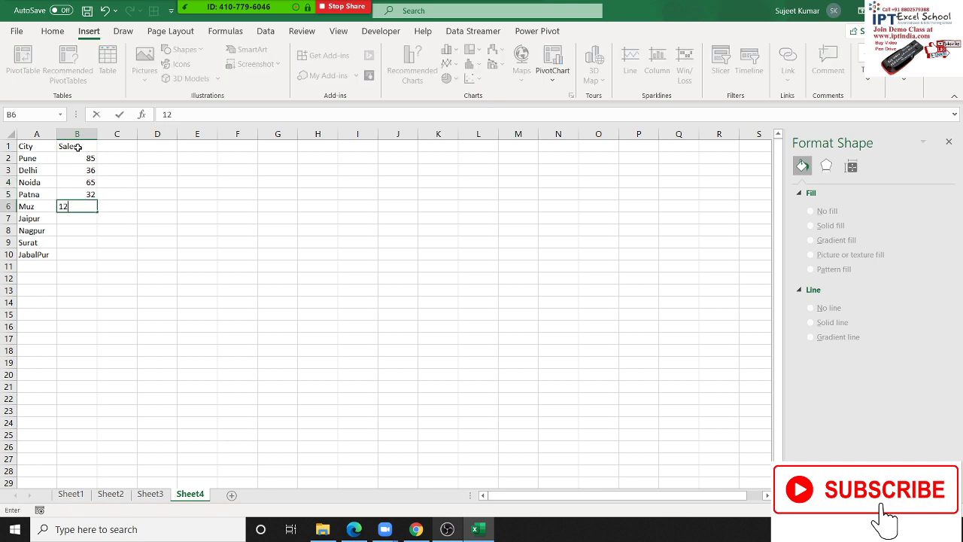
pyautogui.press('Return')
pyautogui.write('36')
pyautogui.press('Return')
pyautogui.write('85')
pyautogui.press('Return')
pyautogui.write('2')
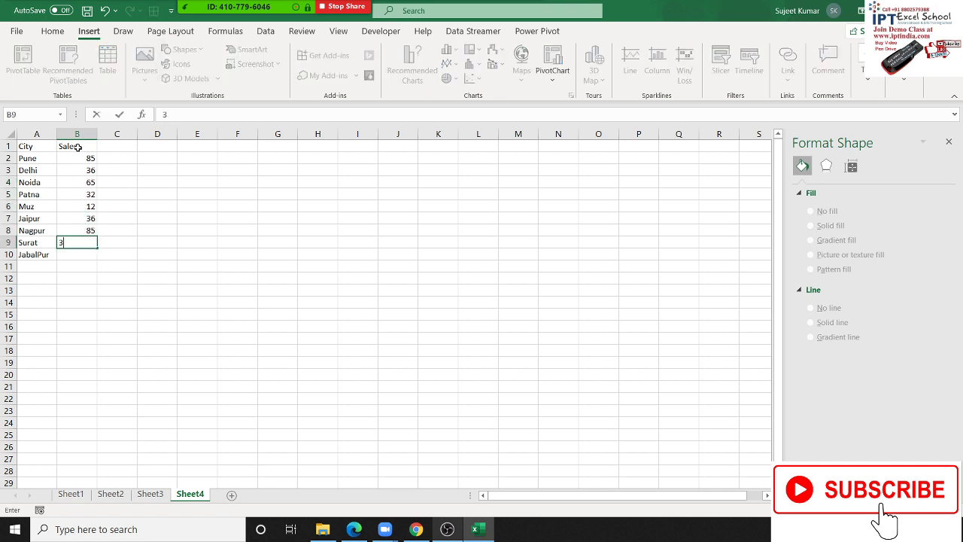
pyautogui.write('645')
pyautogui.press('Return')
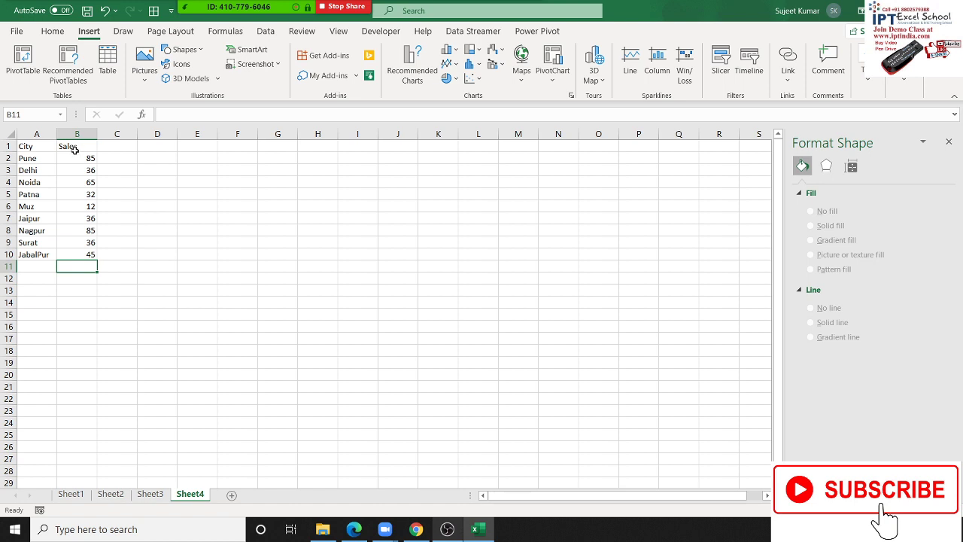
# - Insert a Filled Map chart of the City and Sales table A1:B10
pyautogui.moveTo(26, 150); pyautogui.dragTo(83, 256)
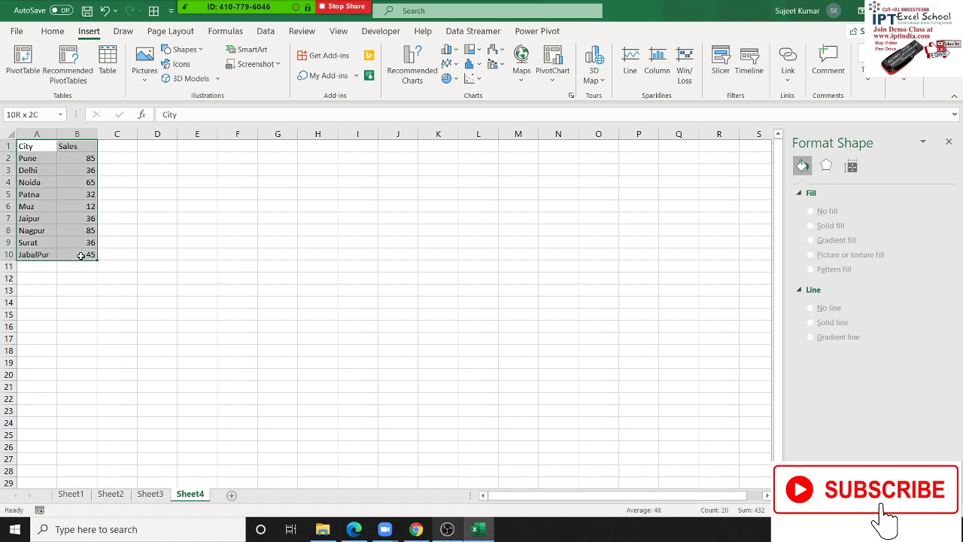
pyautogui.click(526, 84)
pyautogui.click(527, 125)
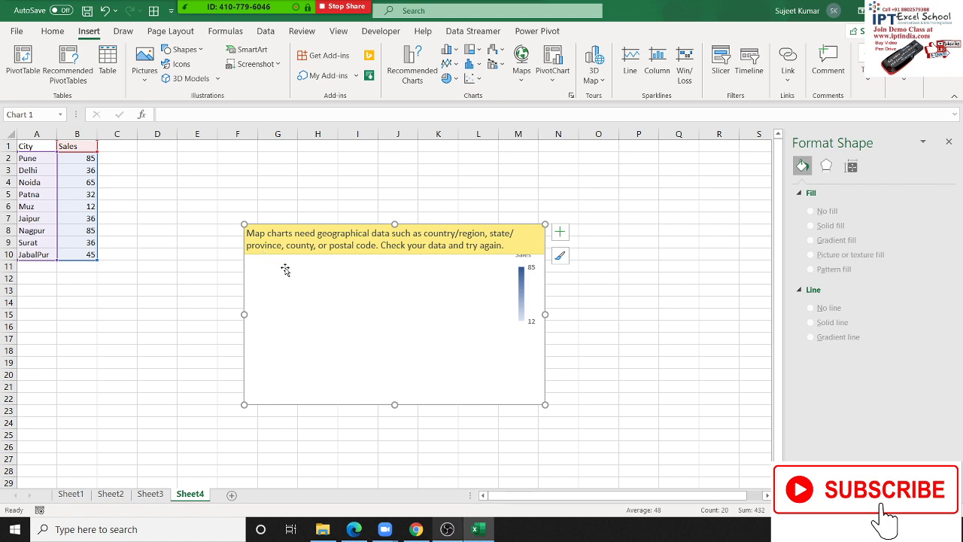
# - Inspect the map chart's formatting options and data source settings without changing anything
pyautogui.click(454, 259)
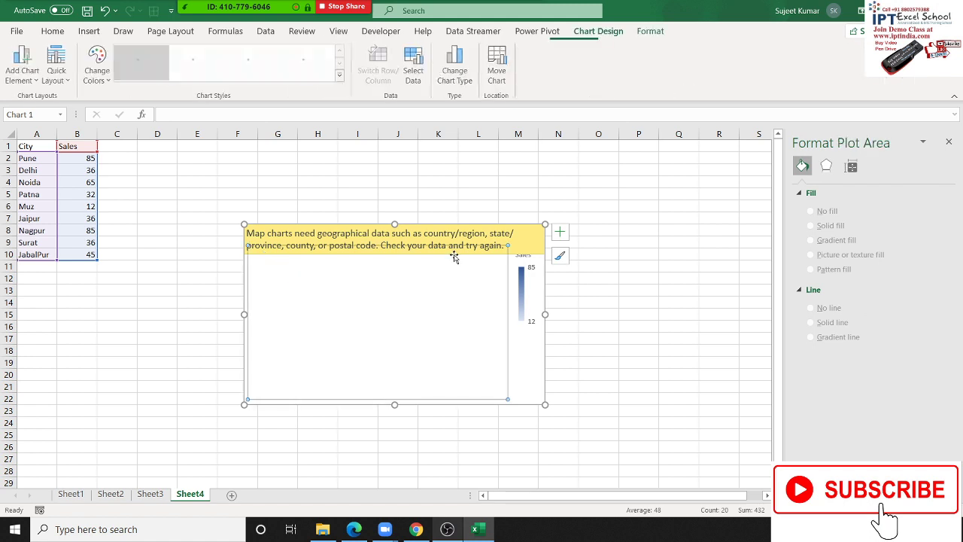
pyautogui.click(520, 240)
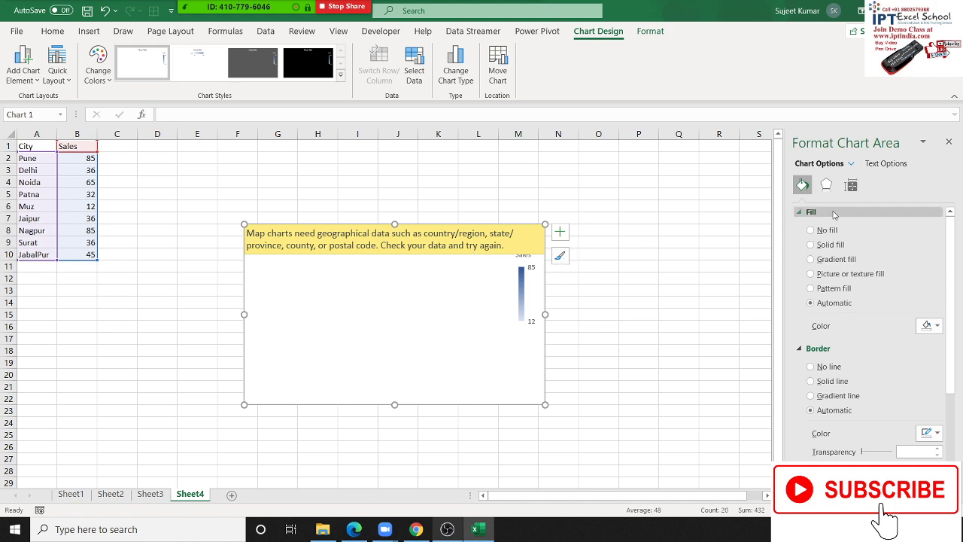
pyautogui.click(886, 163)
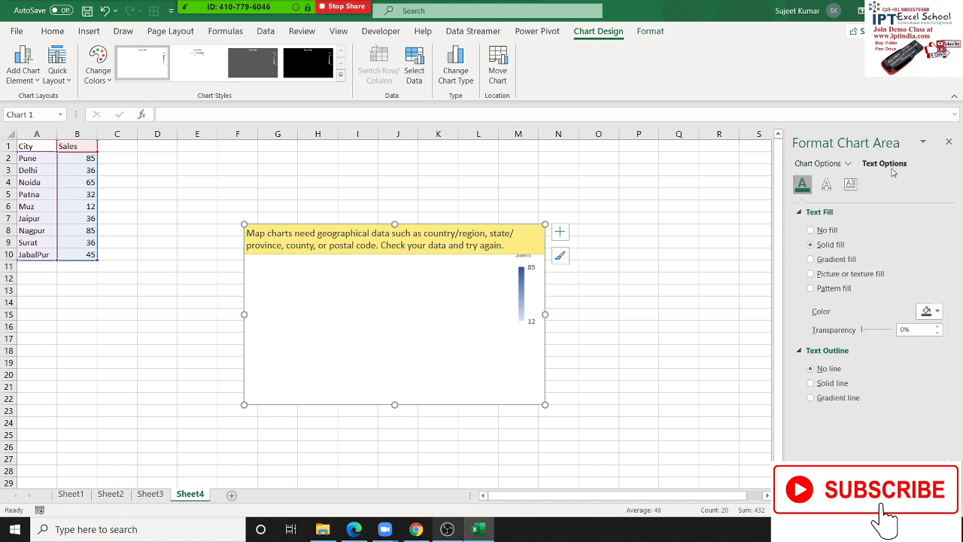
pyautogui.click(813, 163)
pyautogui.rightClick(360, 281)
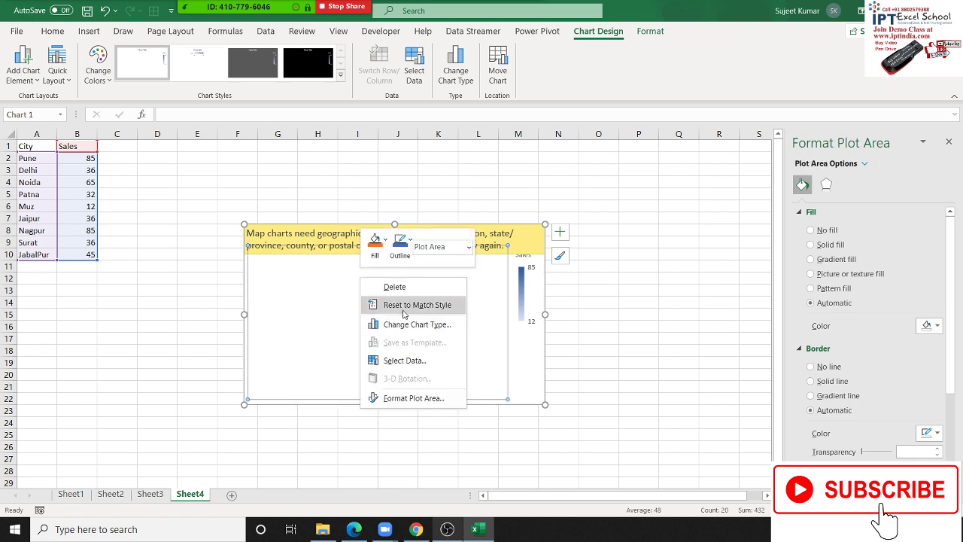
pyautogui.click(407, 361)
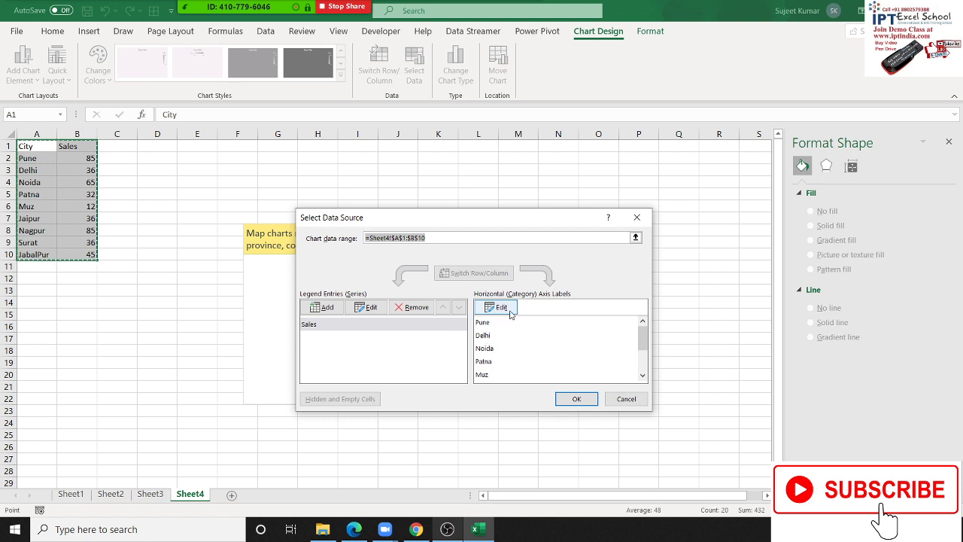
pyautogui.click(626, 399)
# - Select the whole map chart and delete it
pyautogui.click(364, 318)
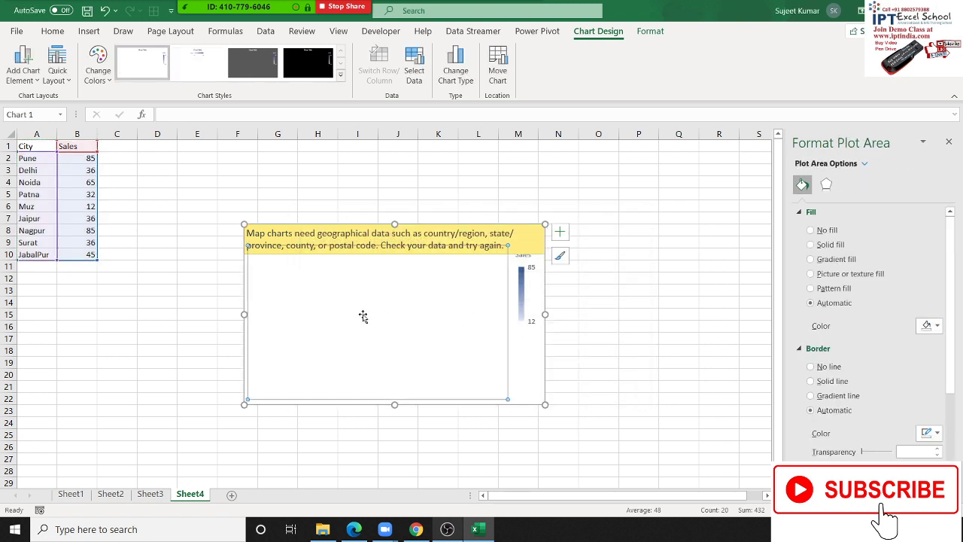
pyautogui.click(557, 315)
pyautogui.click(530, 375)
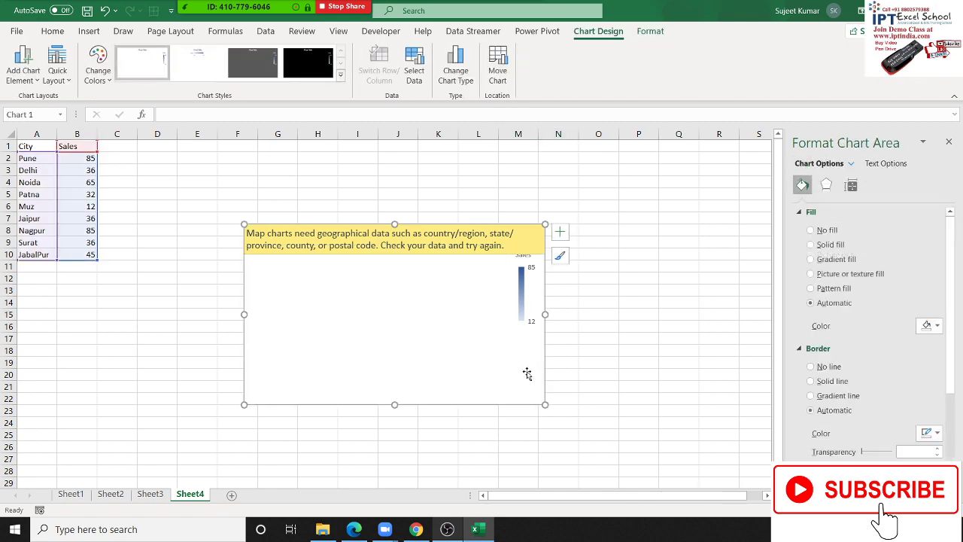
pyautogui.press('Delete')
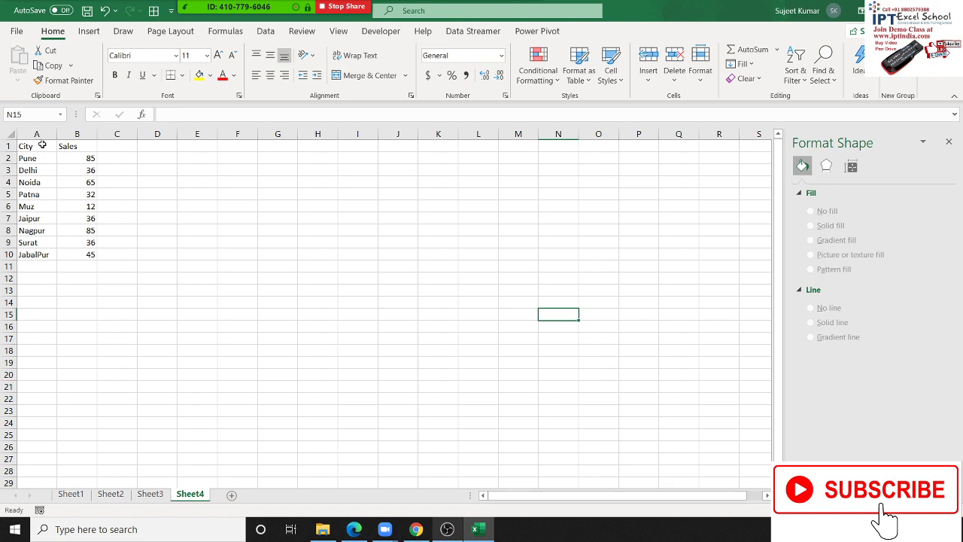
# - Insert a blank column before City and give it the header State
pyautogui.click(39, 143)
pyautogui.click(36, 134)
pyautogui.hotkey('ctrl', 'shift', '+')
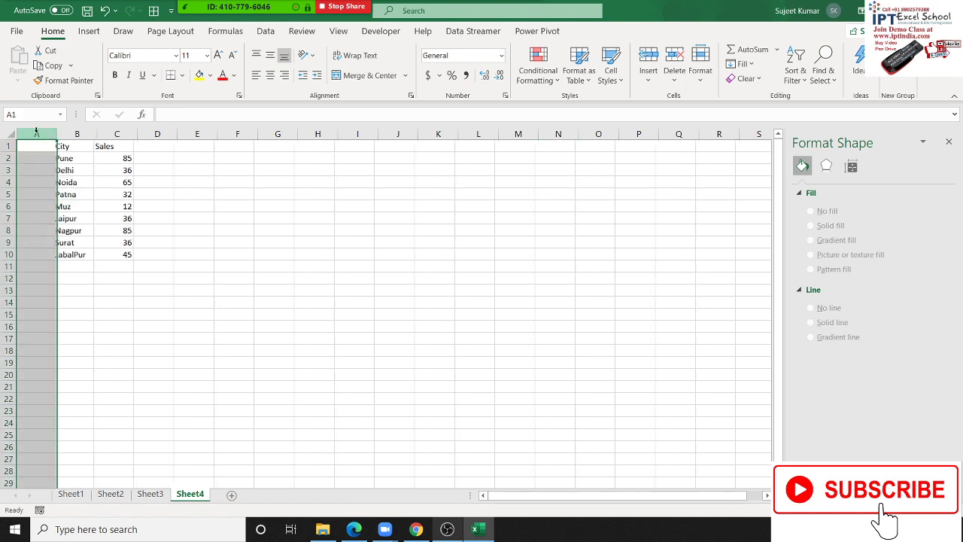
pyautogui.write('Sta')
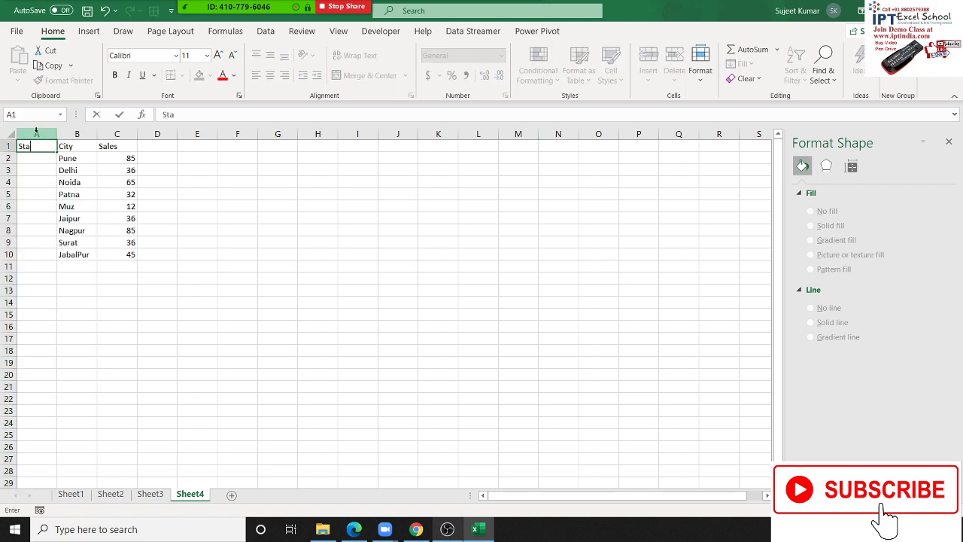
pyautogui.write('te')
pyautogui.press('Return')
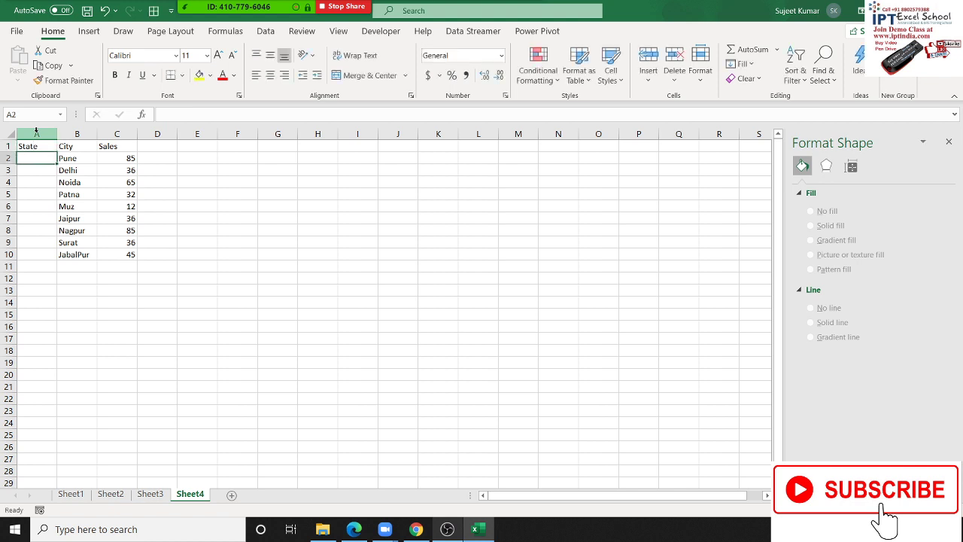
# - Enter Maharashtra for Pune and Delhi for Delhi in the State column
pyautogui.write('Maharas')
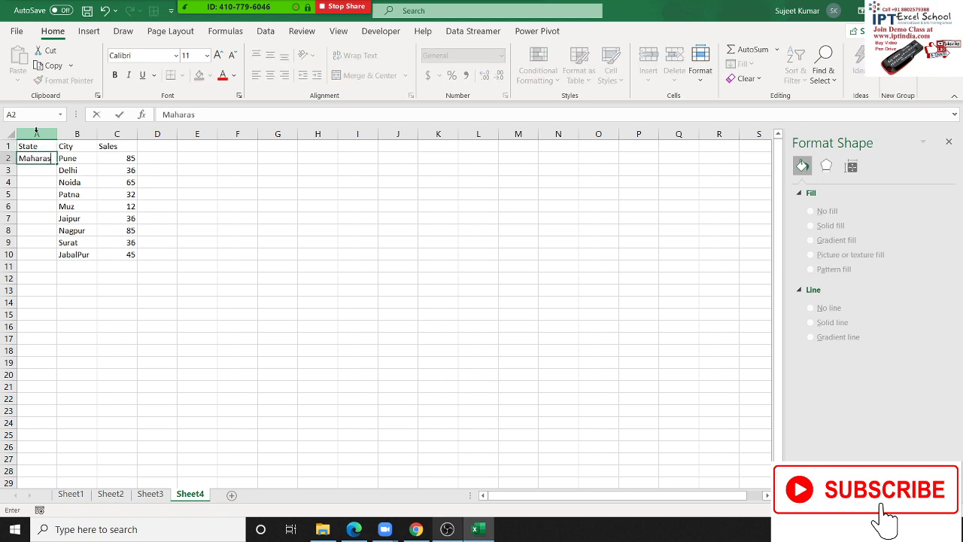
pyautogui.write('tra')
pyautogui.press('Return')
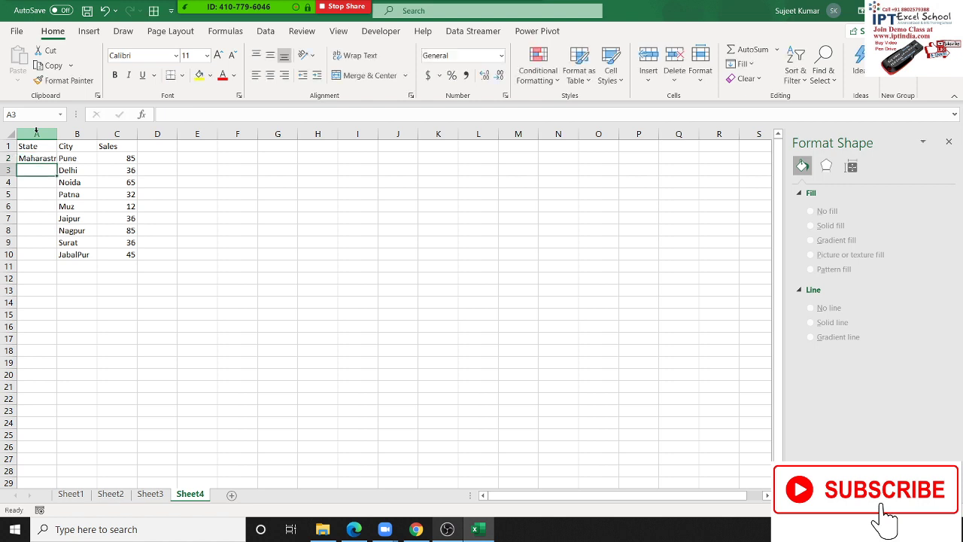
pyautogui.write('Delhi')
pyautogui.press('Return')
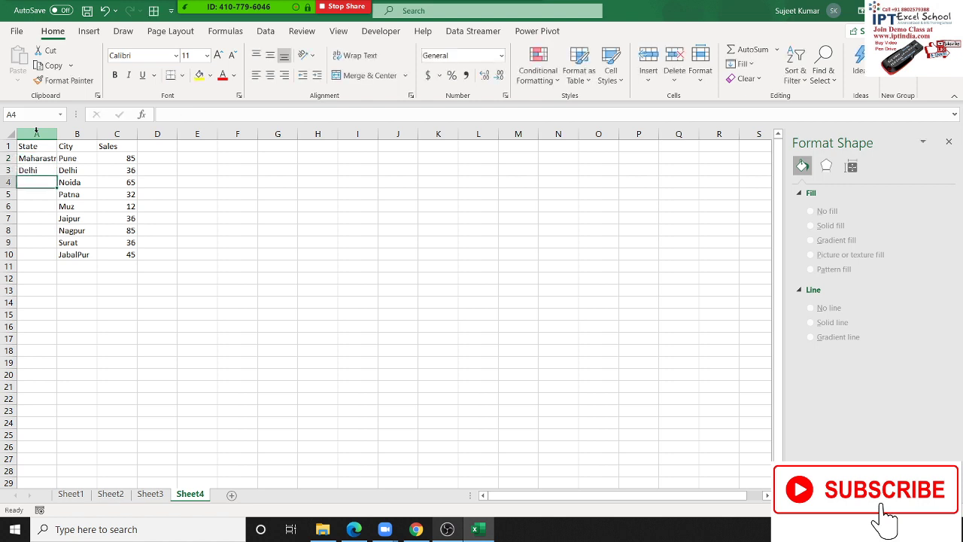
pyautogui.write('Utte')
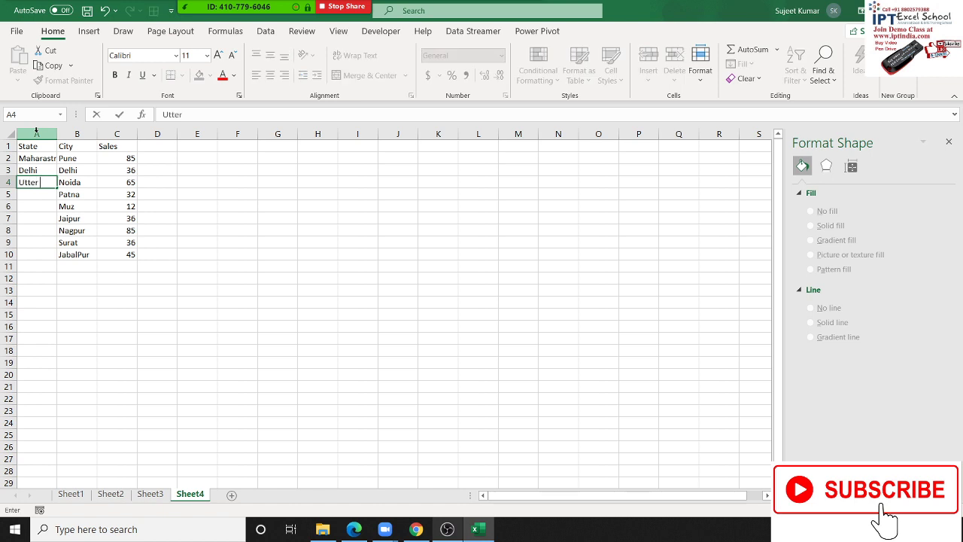
pyautogui.press('Escape')
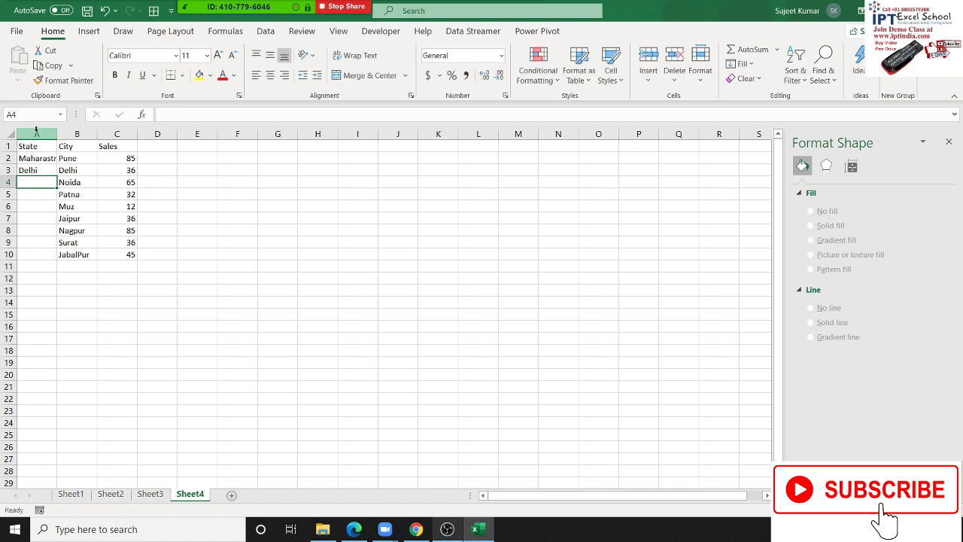
pyautogui.moveTo(67, 158); pyautogui.dragTo(45, 167)
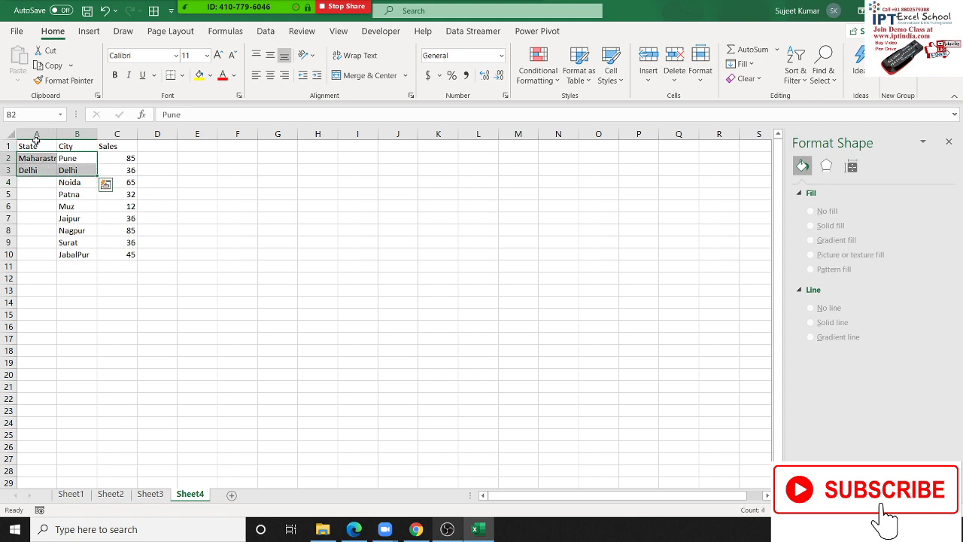
# - Delete the State column and select the City and Sales range A1:B10
pyautogui.click(37, 134)
pyautogui.hotkey('ctrl', '-')
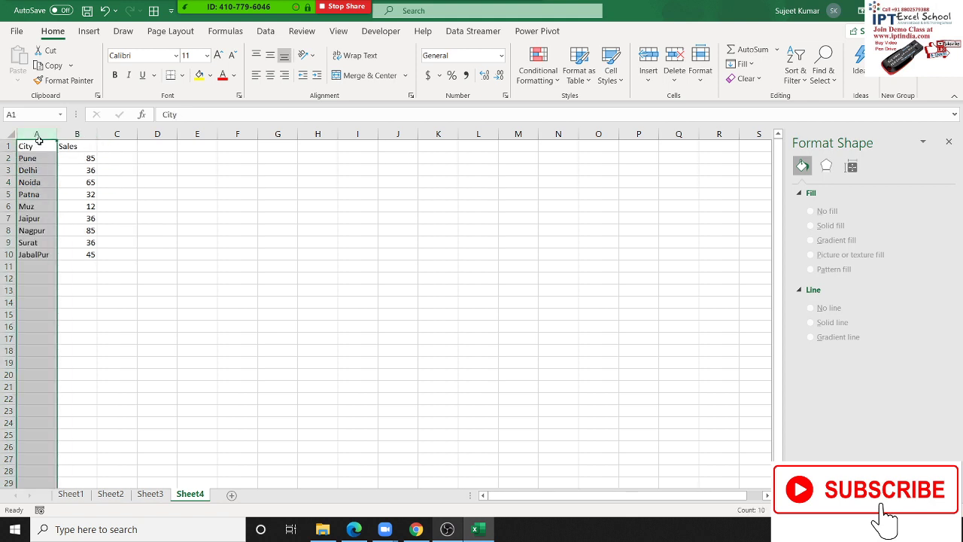
pyautogui.moveTo(34, 146); pyautogui.dragTo(83, 252)
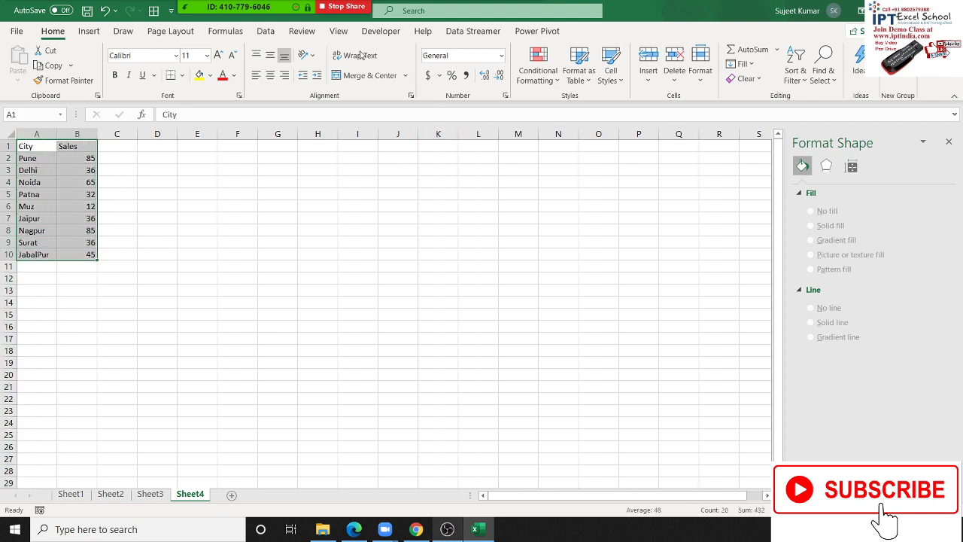
# - Insert a Filled Map chart via More Map Charts, check its elements, then delete it
pyautogui.click(98, 34)
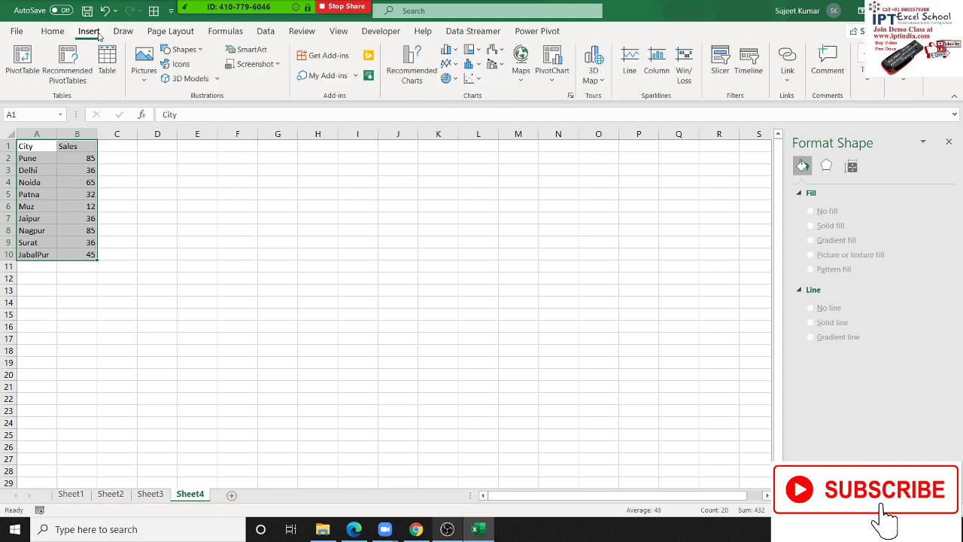
pyautogui.click(520, 83)
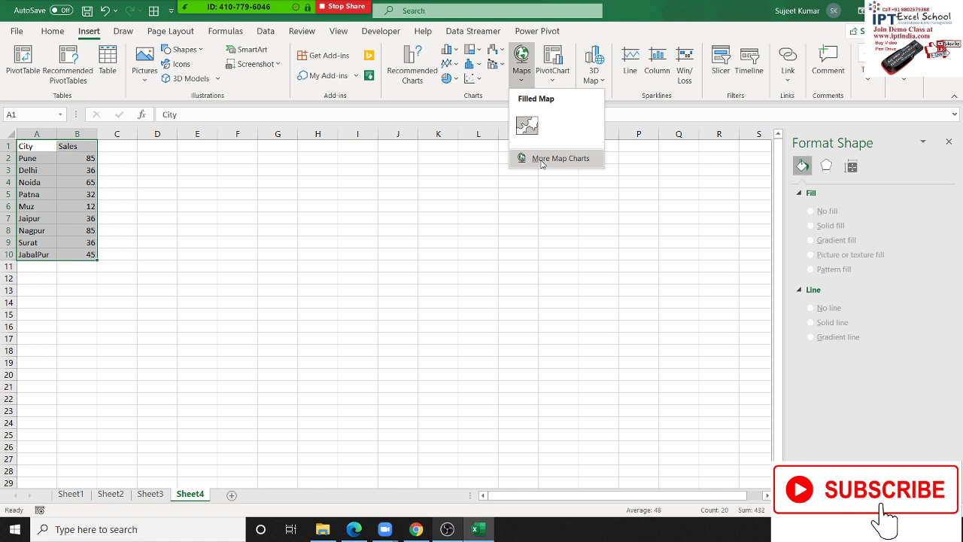
pyautogui.click(547, 167)
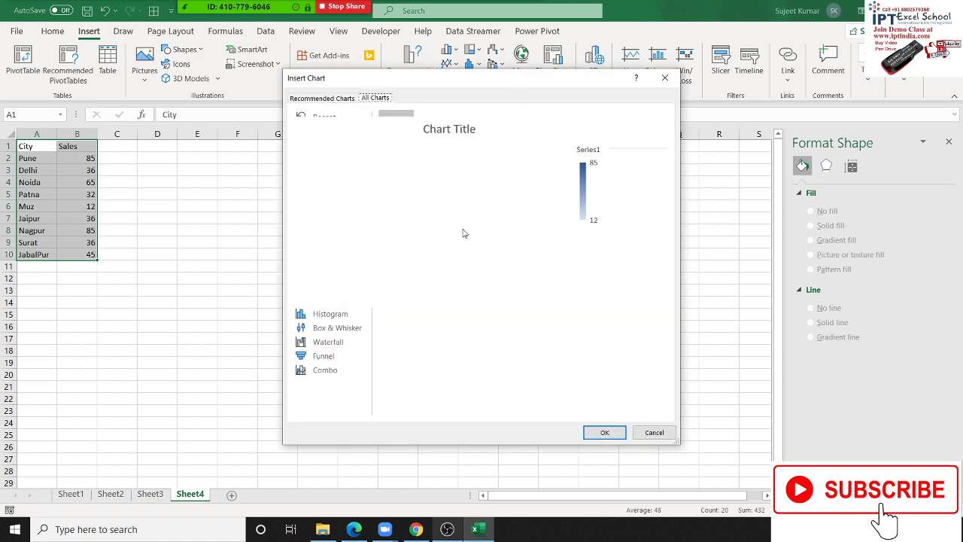
pyautogui.click(594, 435)
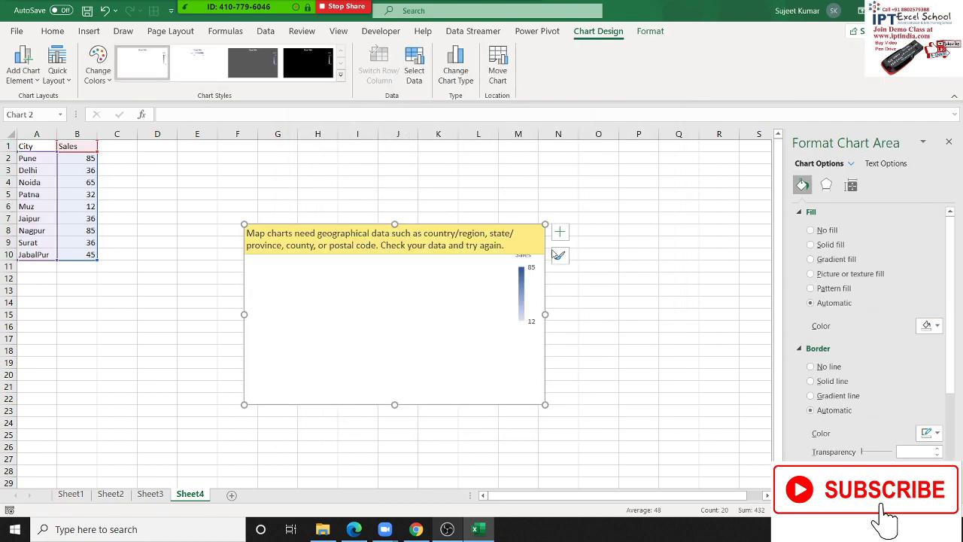
pyautogui.click(560, 233)
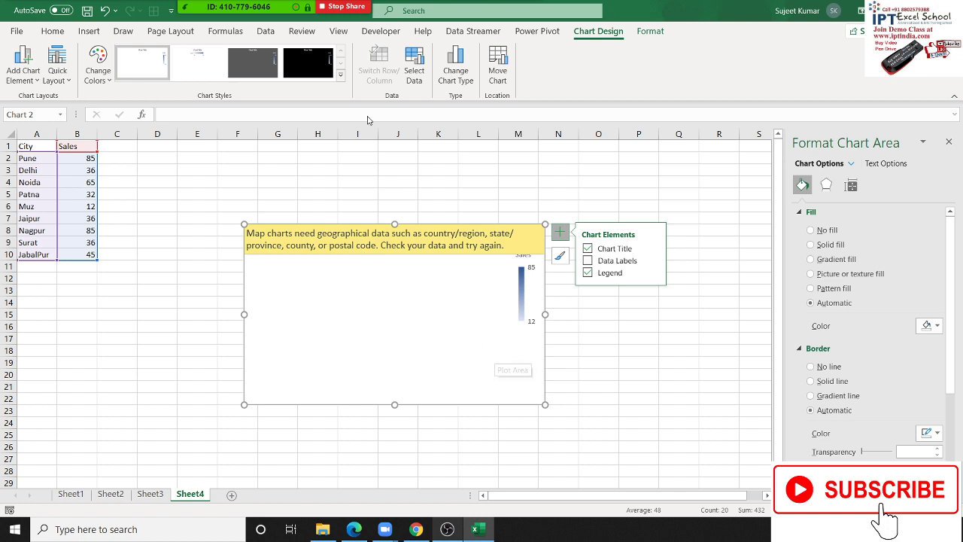
pyautogui.click(340, 76)
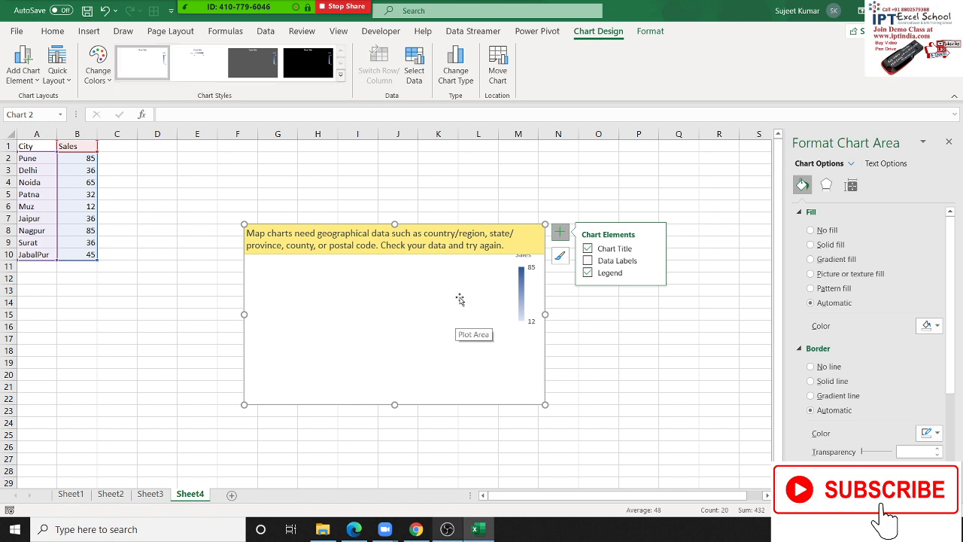
pyautogui.press('Delete')
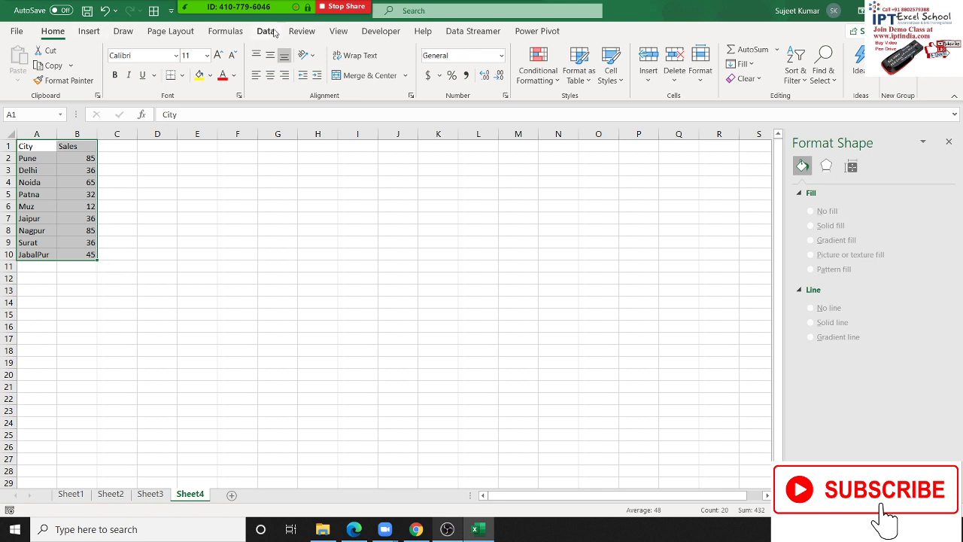
# - Open 3D Maps from the Insert tab for the City and Sales data in A1:B10
pyautogui.click(89, 31)
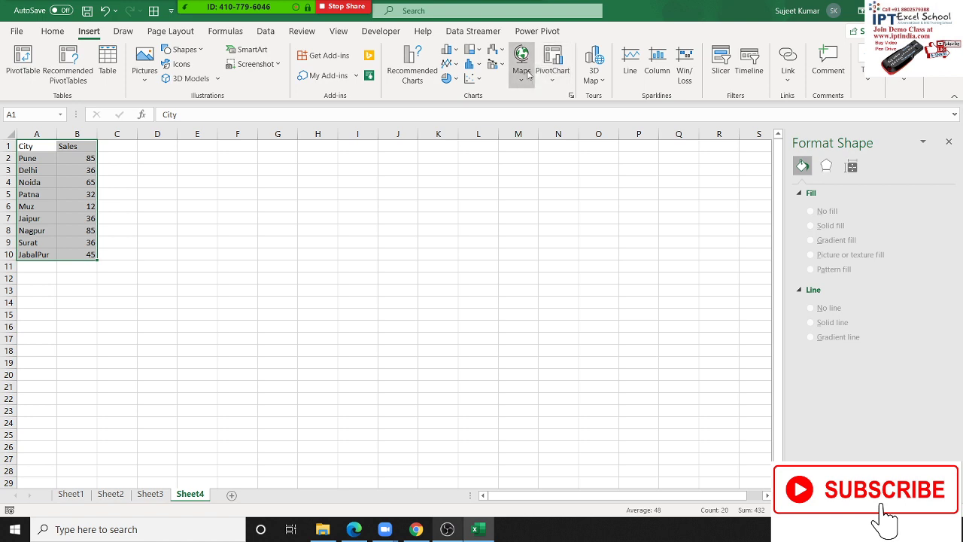
pyautogui.click(557, 83)
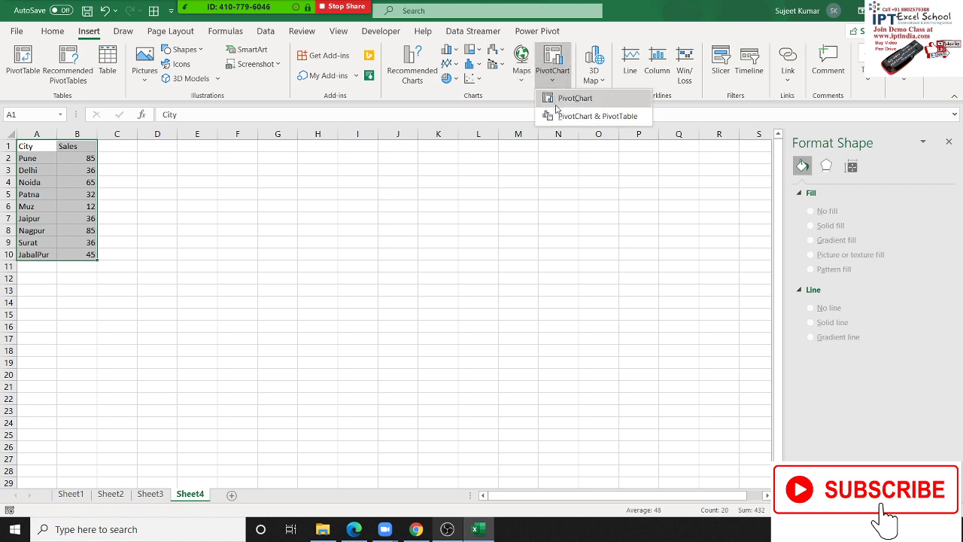
pyautogui.click(553, 72)
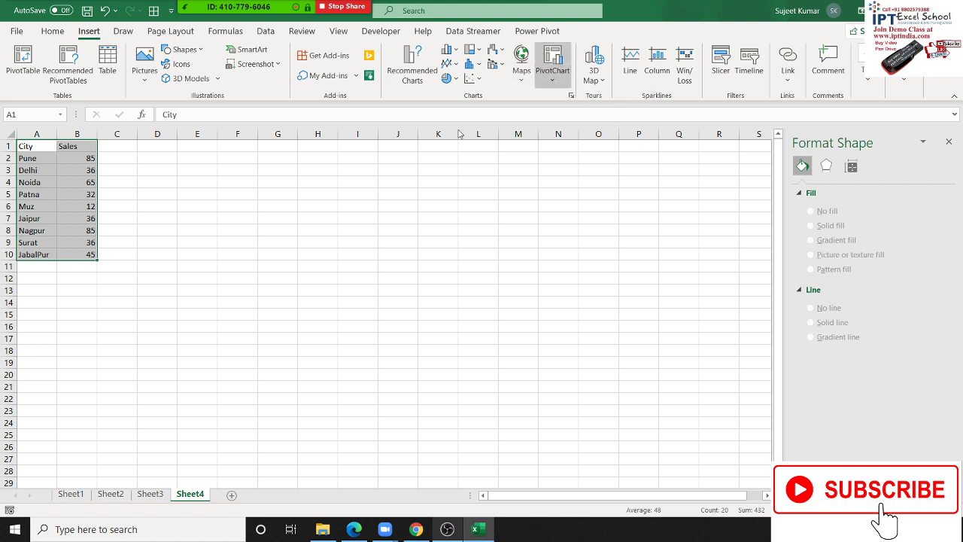
pyautogui.click(603, 89)
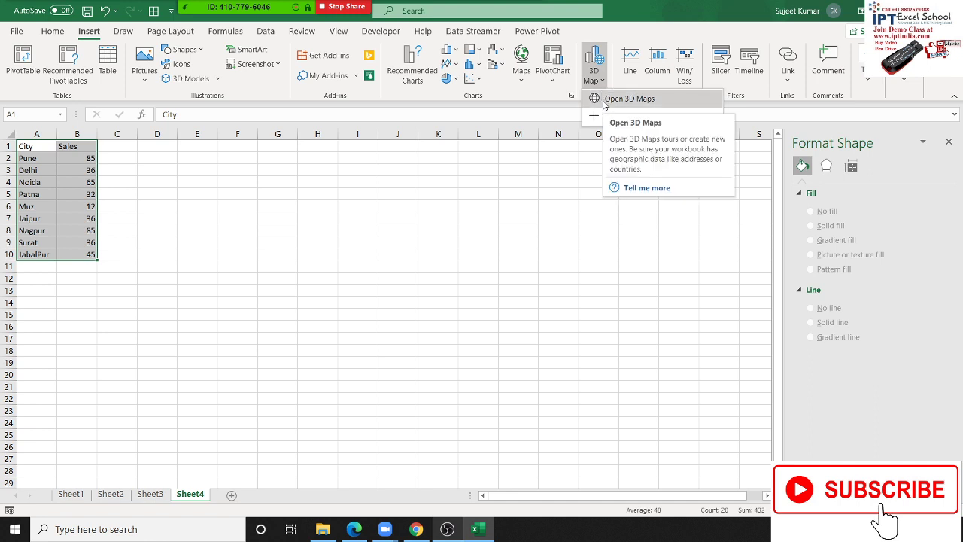
pyautogui.click(605, 98)
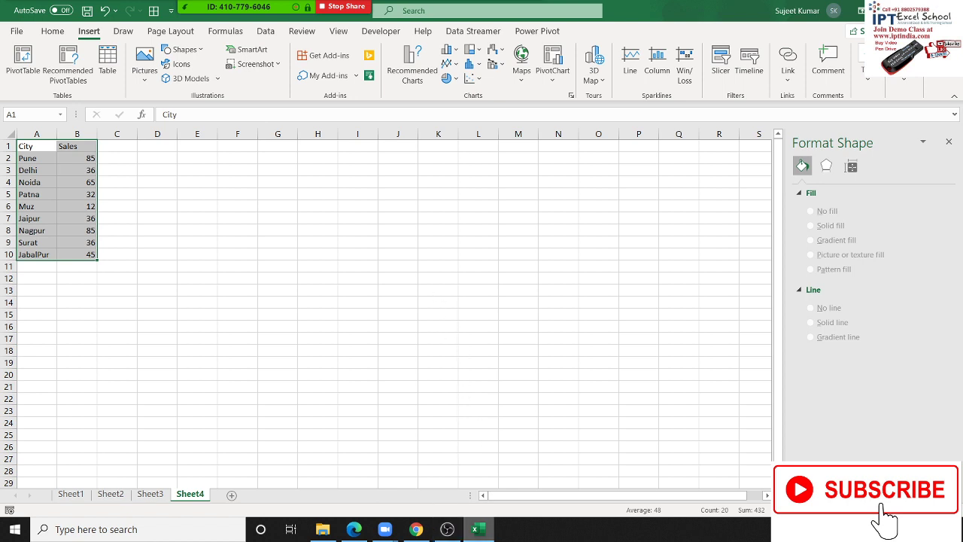
# - Set City as the location and Sales as column height, then rotate the globe toward India
pyautogui.click(484, 535)
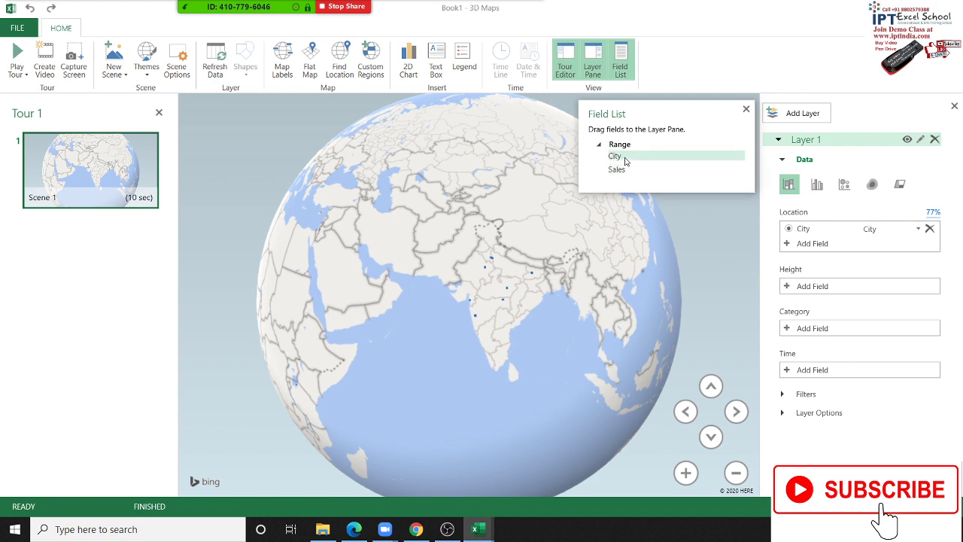
pyautogui.moveTo(625, 156)
pyautogui.mouseDown()
pyautogui.moveTo(825, 245)
pyautogui.moveTo(852, 236)
pyautogui.mouseUp()
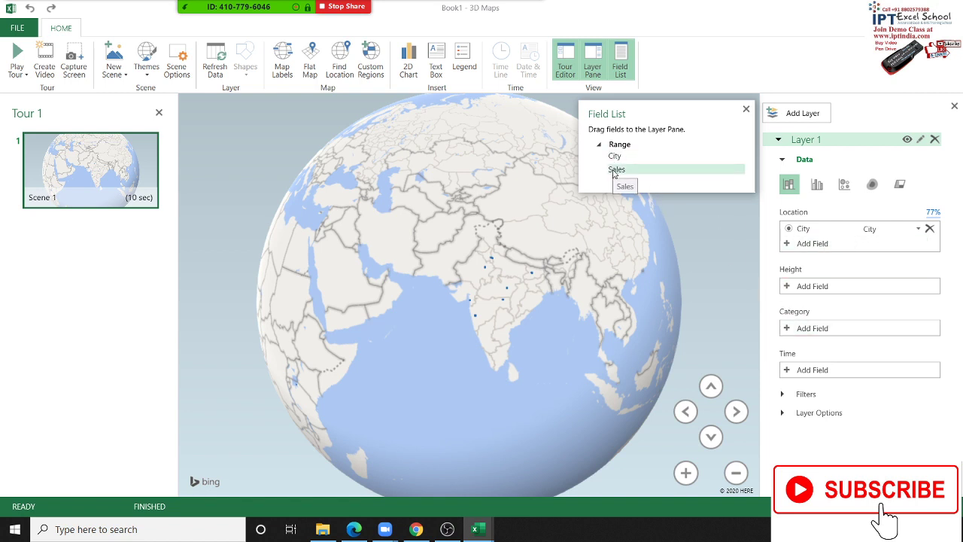
pyautogui.moveTo(613, 170); pyautogui.dragTo(805, 295)
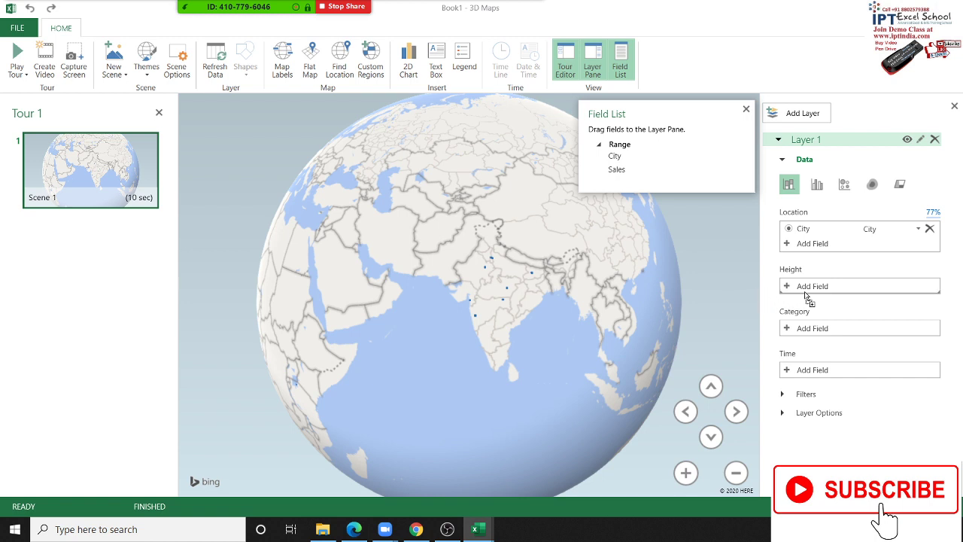
pyautogui.moveTo(805, 294); pyautogui.dragTo(805, 293)
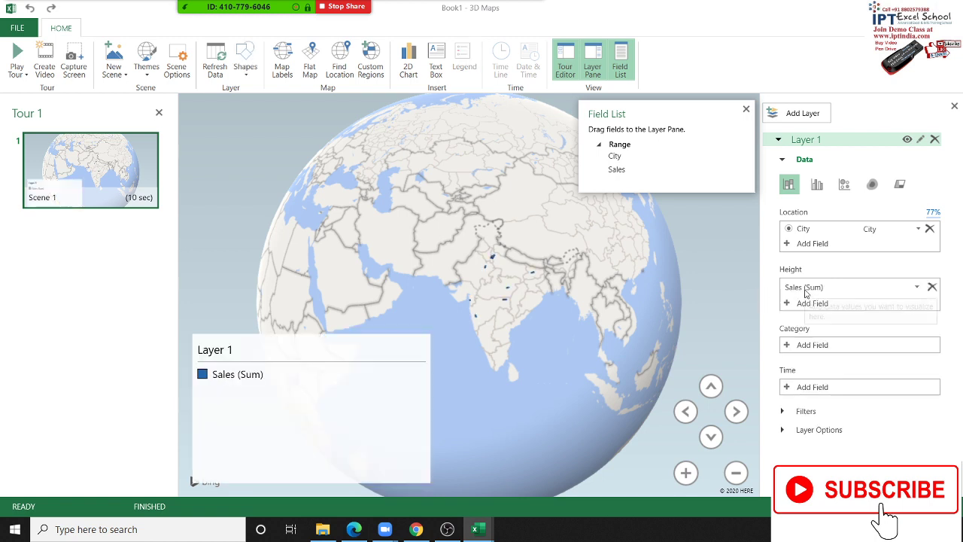
pyautogui.moveTo(661, 160)
pyautogui.mouseDown()
pyautogui.moveTo(831, 247)
pyautogui.moveTo(804, 244)
pyautogui.mouseUp()
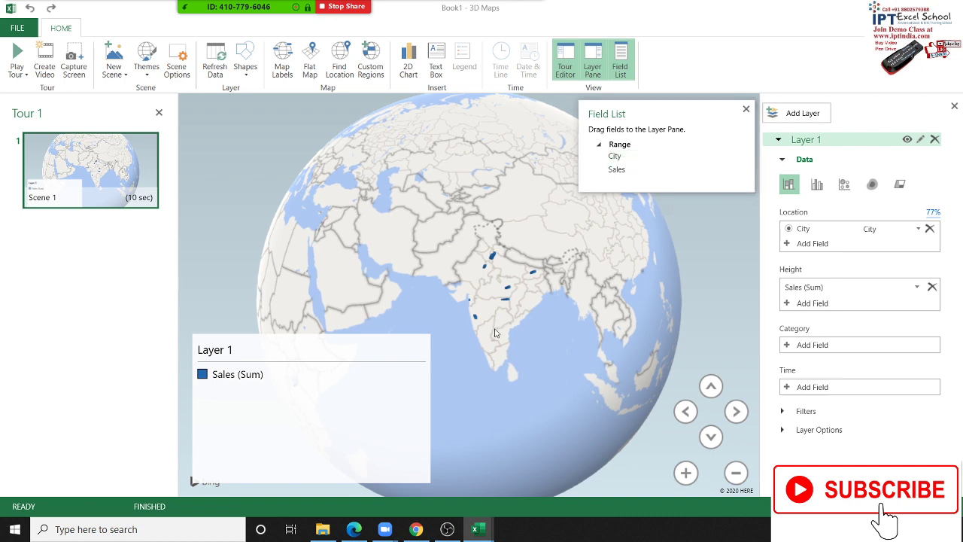
pyautogui.moveTo(498, 334); pyautogui.dragTo(487, 330)
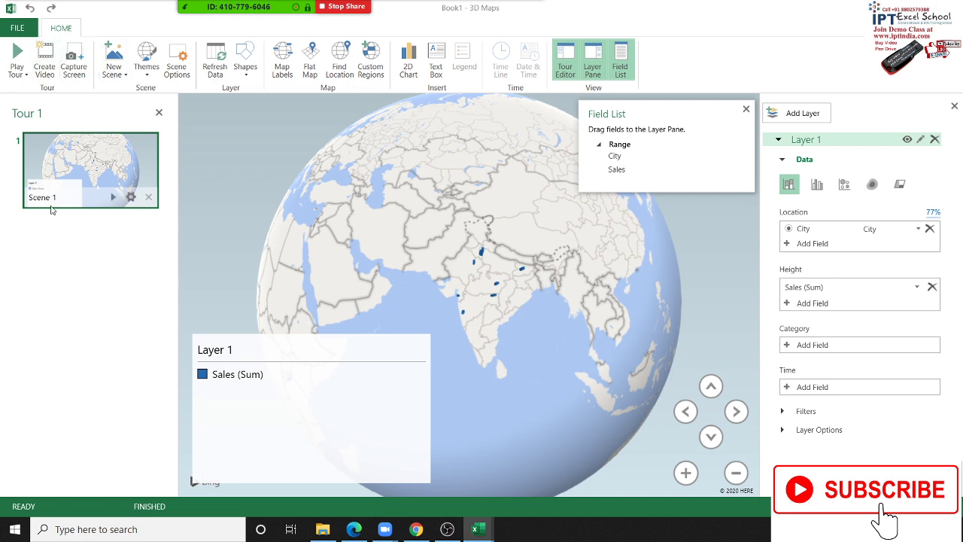
pyautogui.click(120, 77)
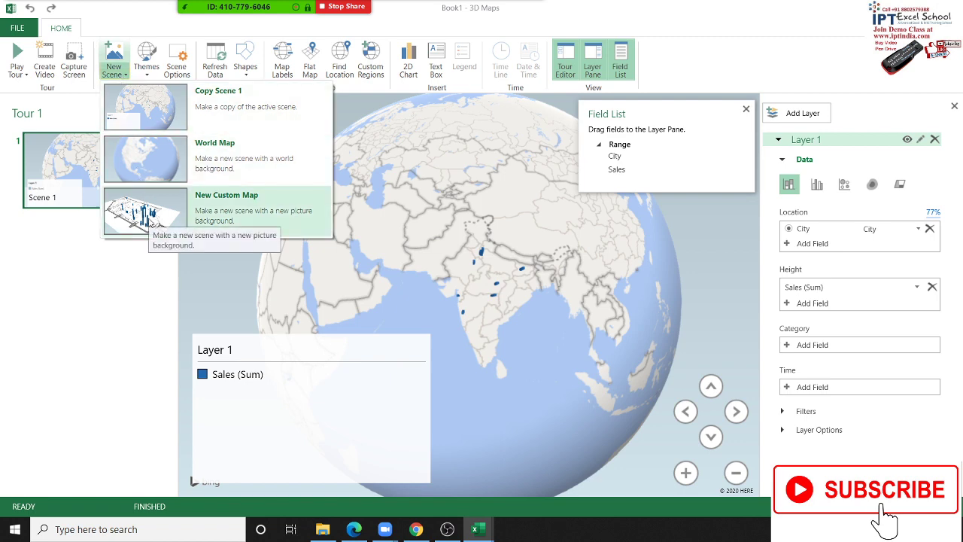
pyautogui.click(148, 221)
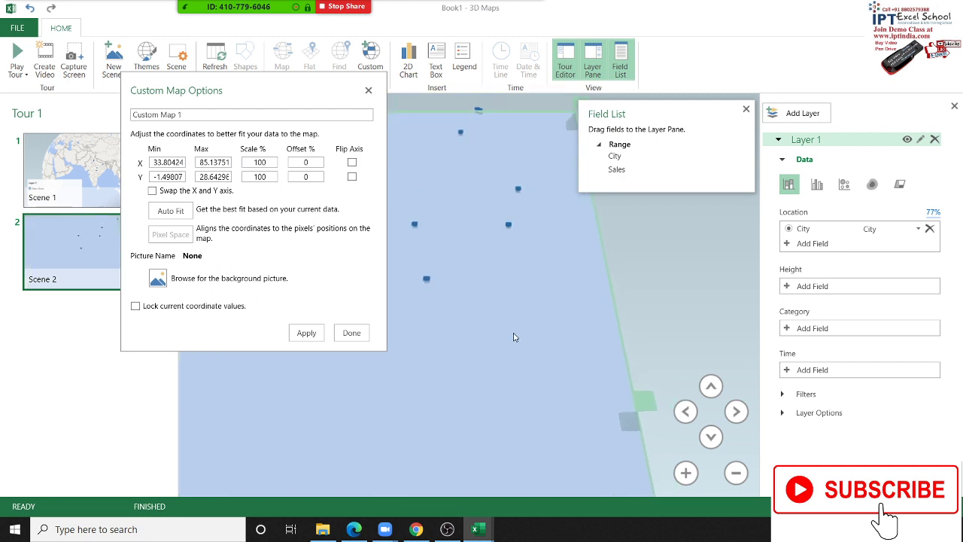
pyautogui.click(306, 337)
pyautogui.click(351, 334)
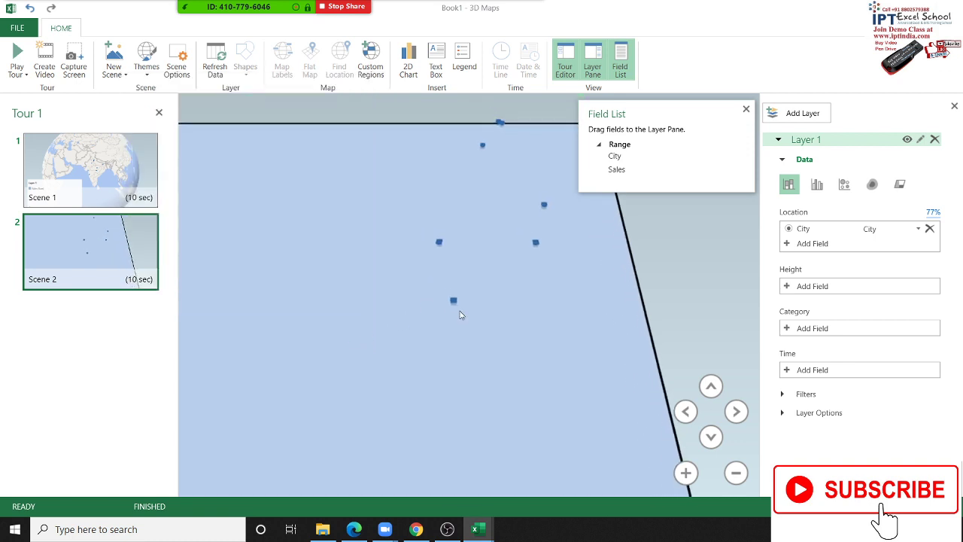
pyautogui.click(113, 279)
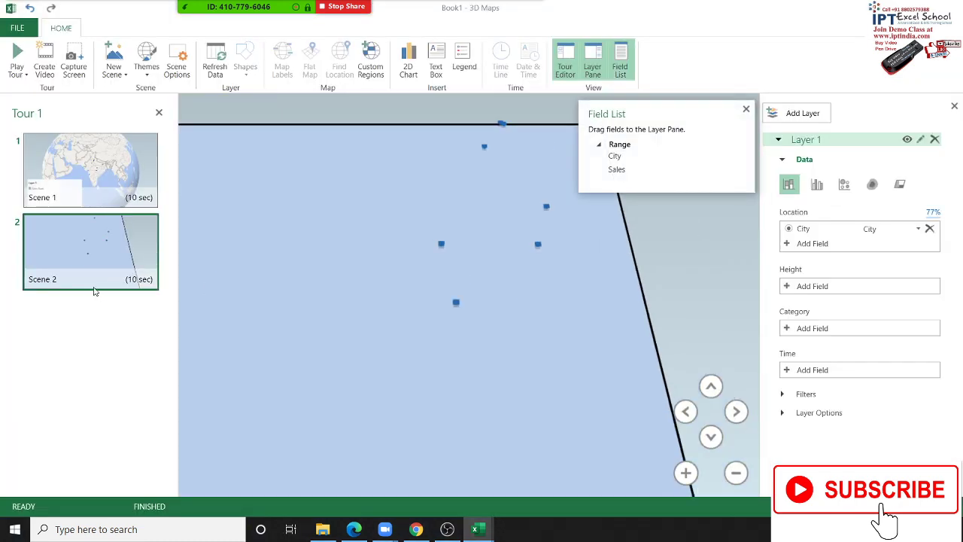
pyautogui.click(148, 279)
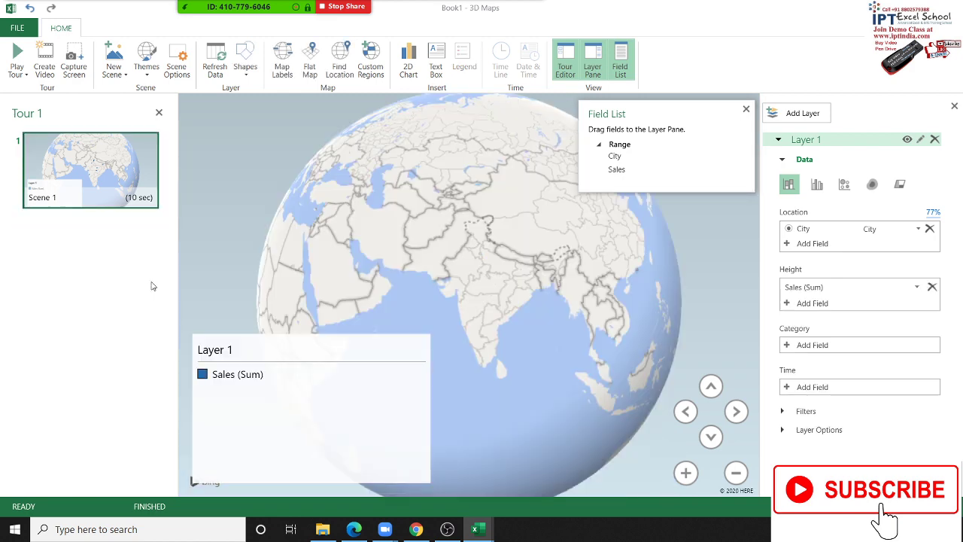
# - Play Scene 1 full screen, adjust the zoom, and replay it to check the view
pyautogui.moveTo(90, 169)
pyautogui.click(110, 198)
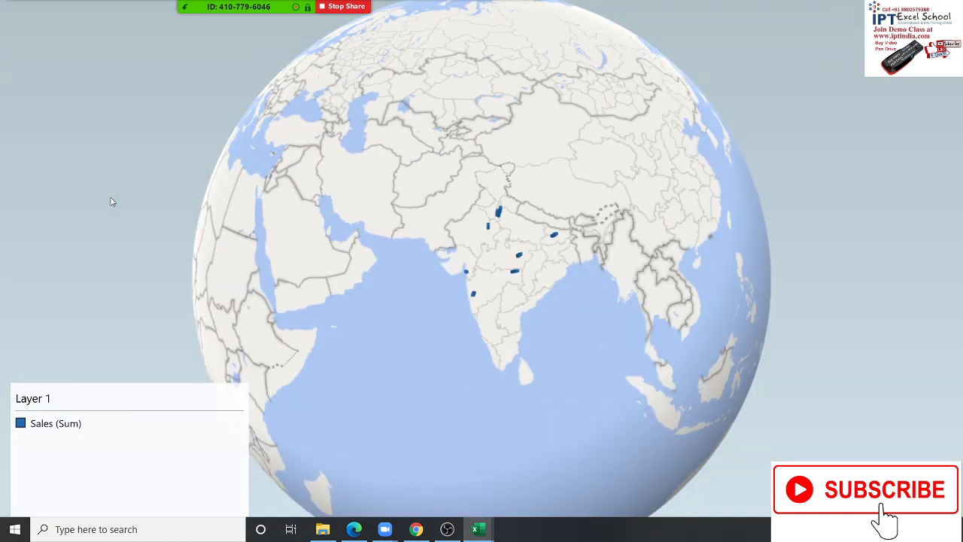
pyautogui.press('Escape')
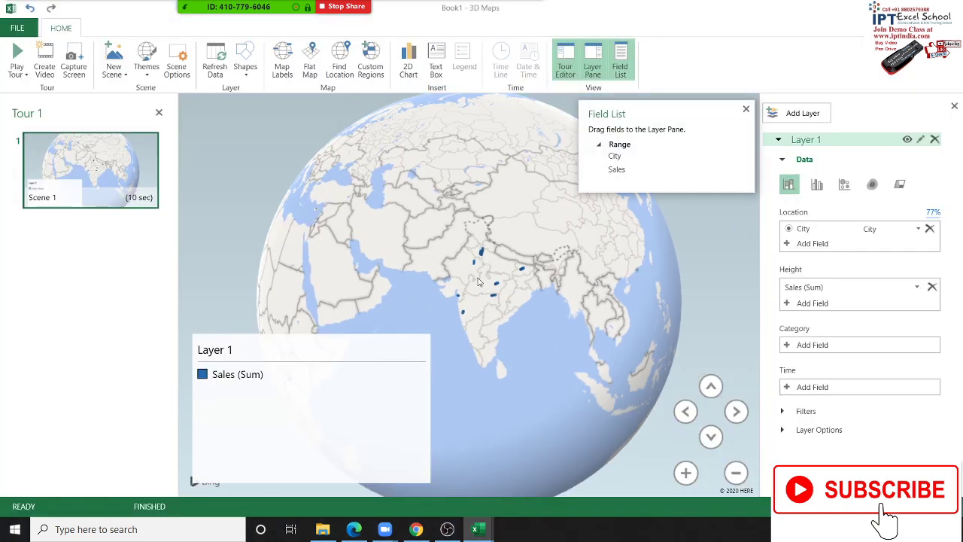
pyautogui.moveTo(91, 169)
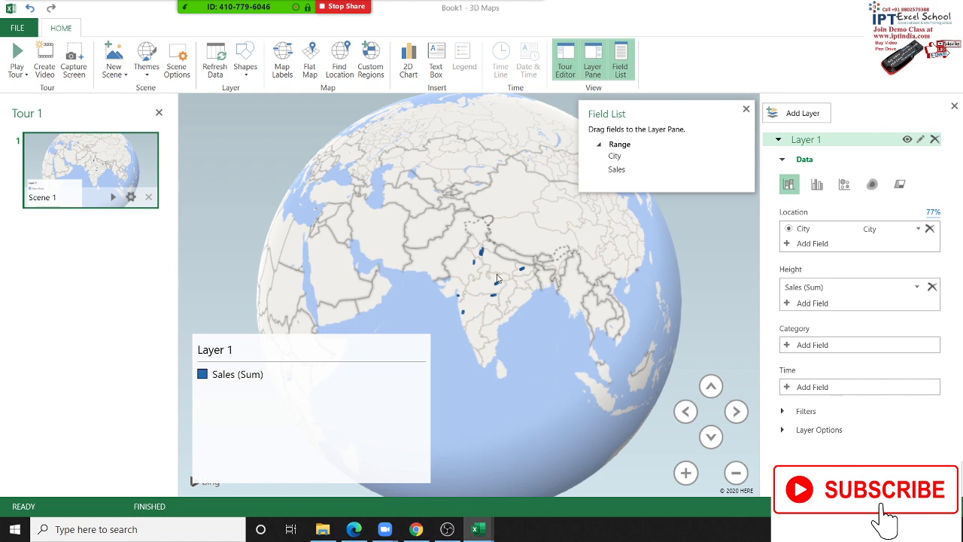
pyautogui.scroll(5, 499, 280)
pyautogui.scroll(3, 517, 279)
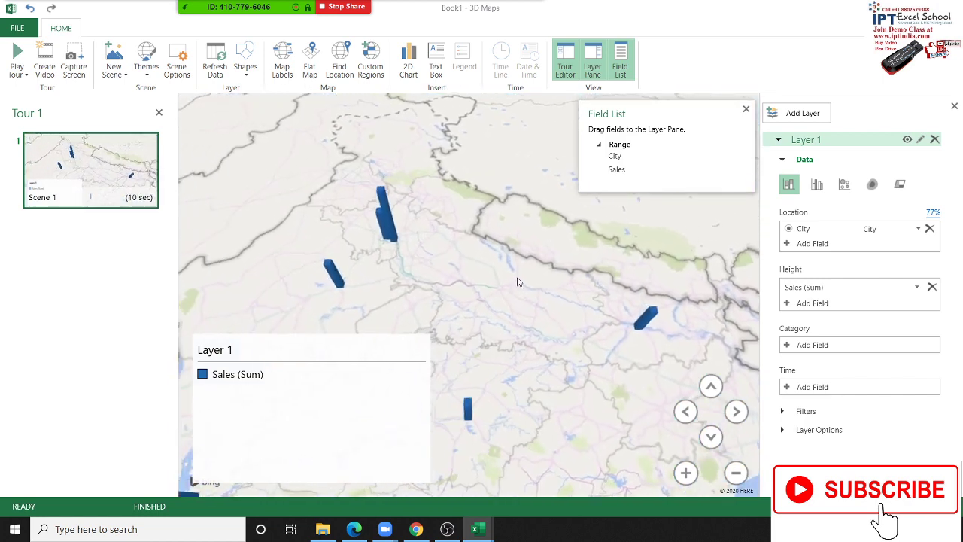
pyautogui.scroll(3, 490, 280)
pyautogui.scroll(-3, 505, 302)
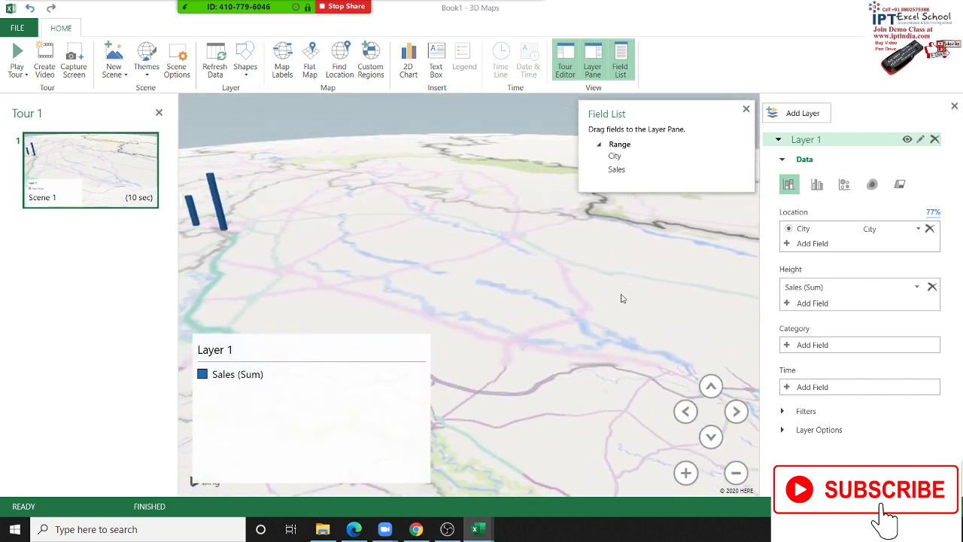
pyautogui.scroll(-2, 409, 282)
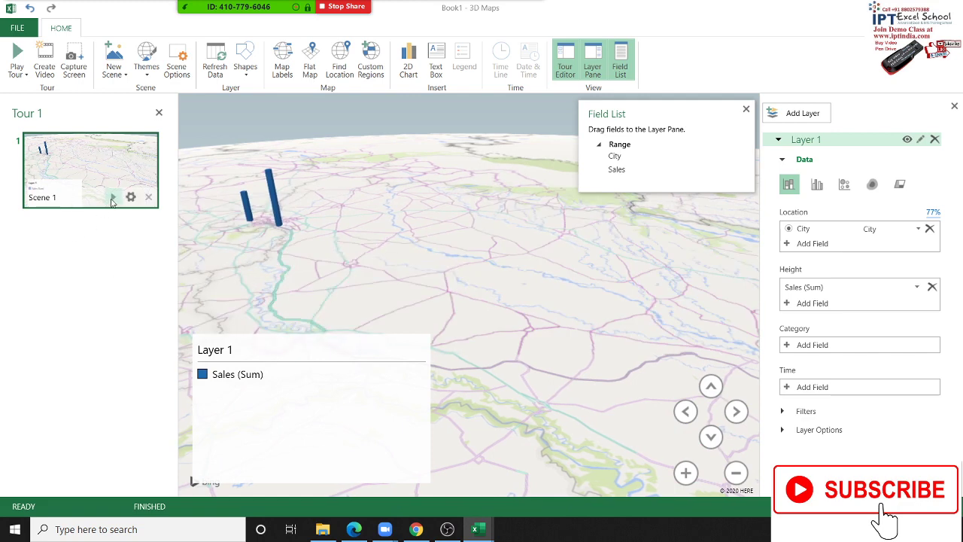
pyautogui.click(113, 197)
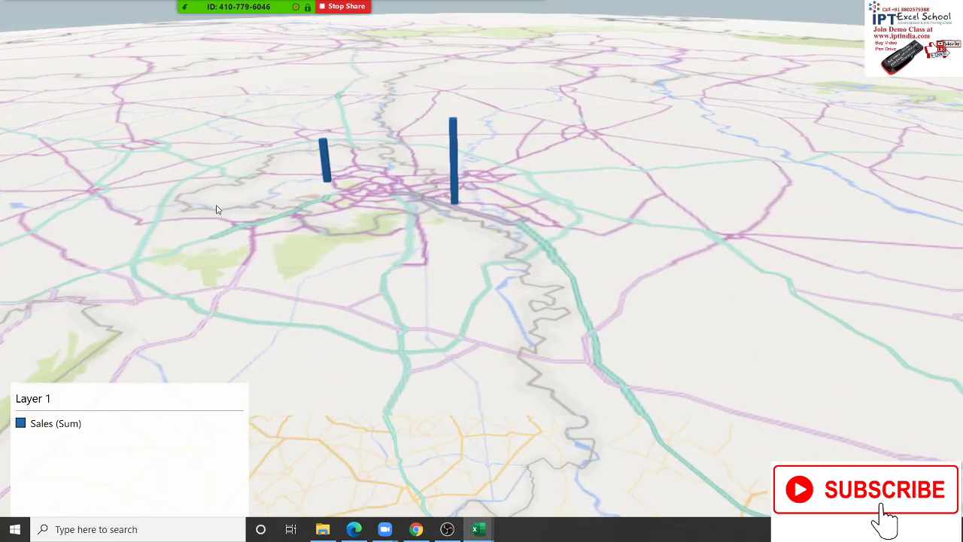
pyautogui.press('Escape')
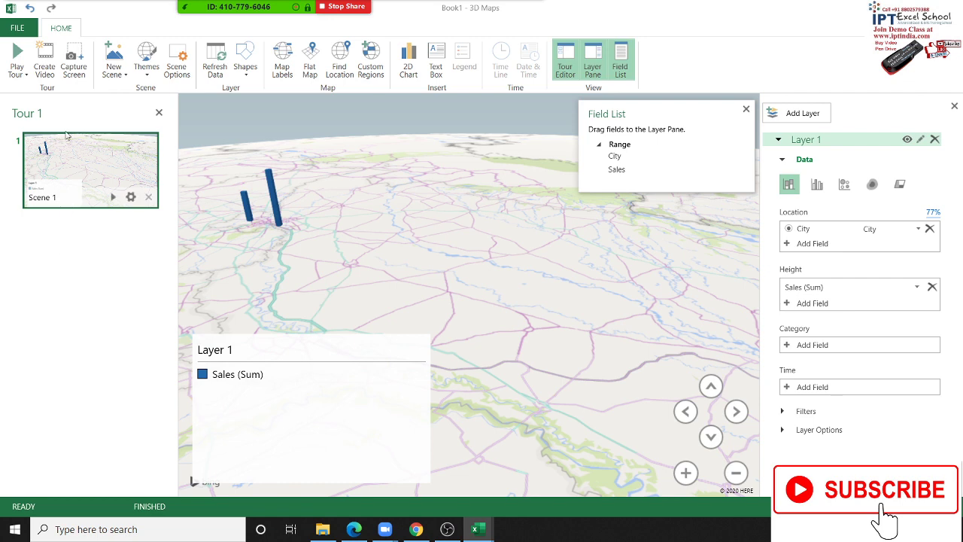
# - Zoom and tilt the globe so Sales columns stand upright over India and Sri Lanka
pyautogui.scroll(3, 405, 268)
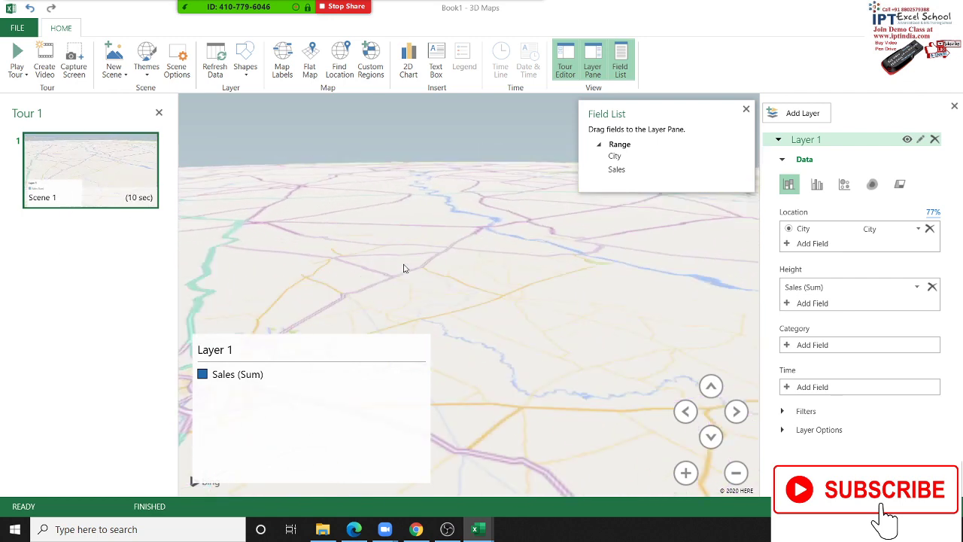
pyautogui.scroll(-2, 429, 286)
pyautogui.scroll(-2, 483, 369)
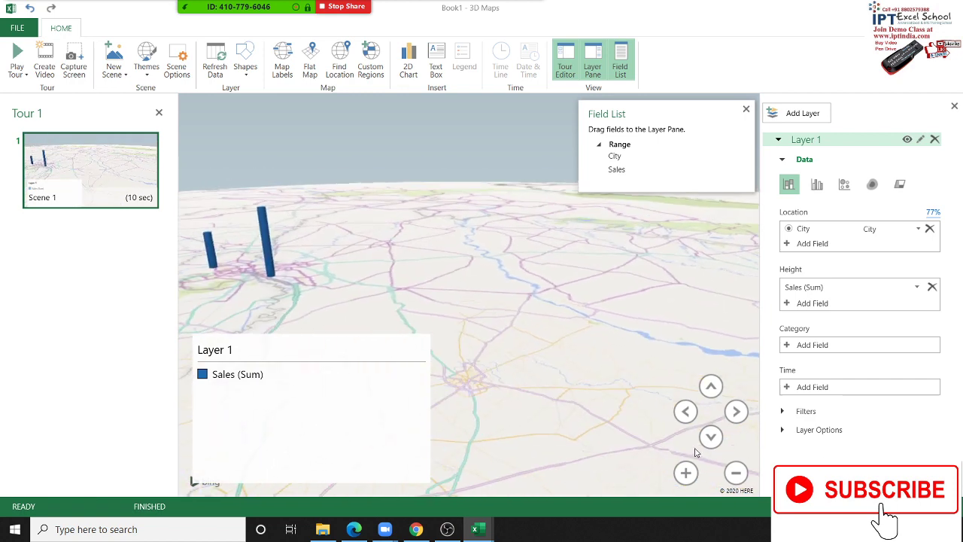
pyautogui.scroll(-2, 483, 368)
pyautogui.scroll(-2, 480, 363)
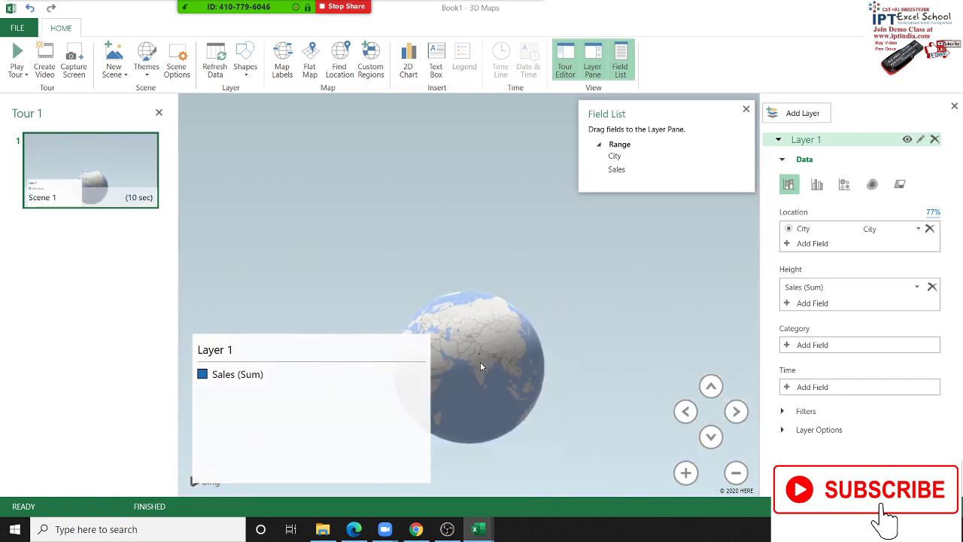
pyautogui.scroll(-1, 477, 361)
pyautogui.scroll(2, 477, 361)
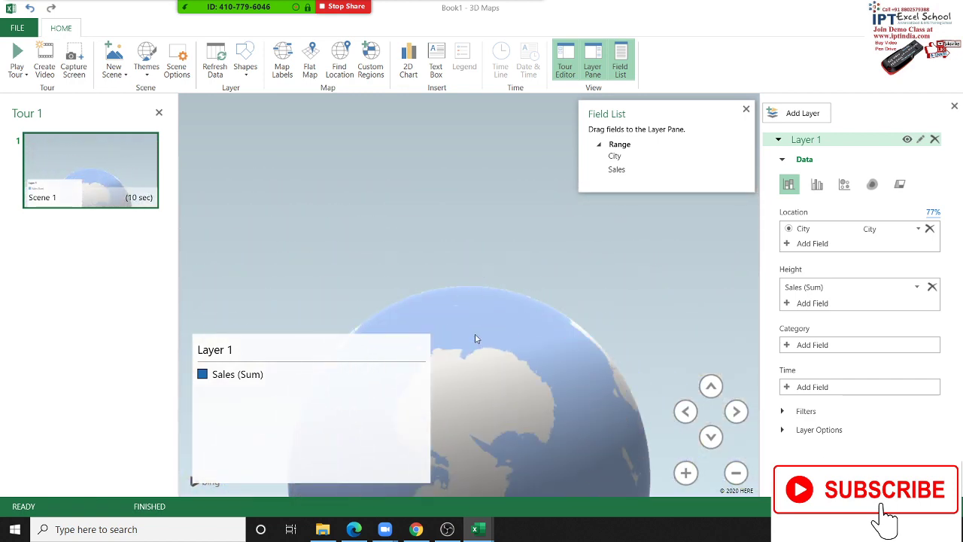
pyautogui.moveTo(487, 430); pyautogui.dragTo(491, 460)
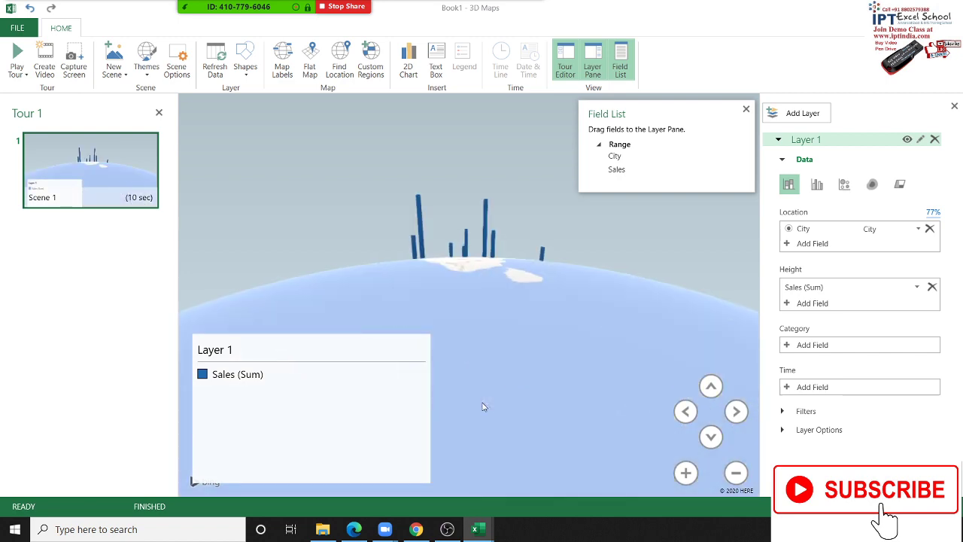
pyautogui.scroll(3, 474, 252)
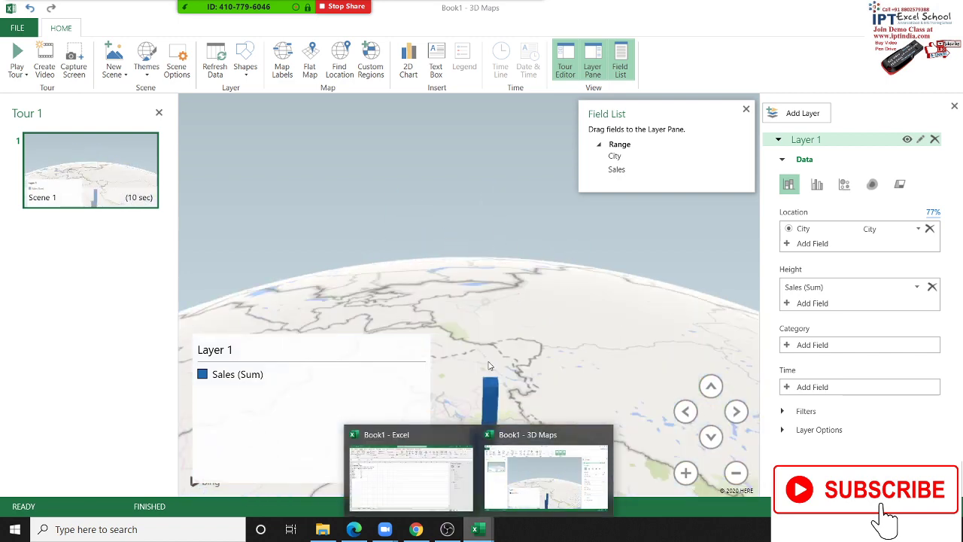
pyautogui.scroll(-3, 477, 256)
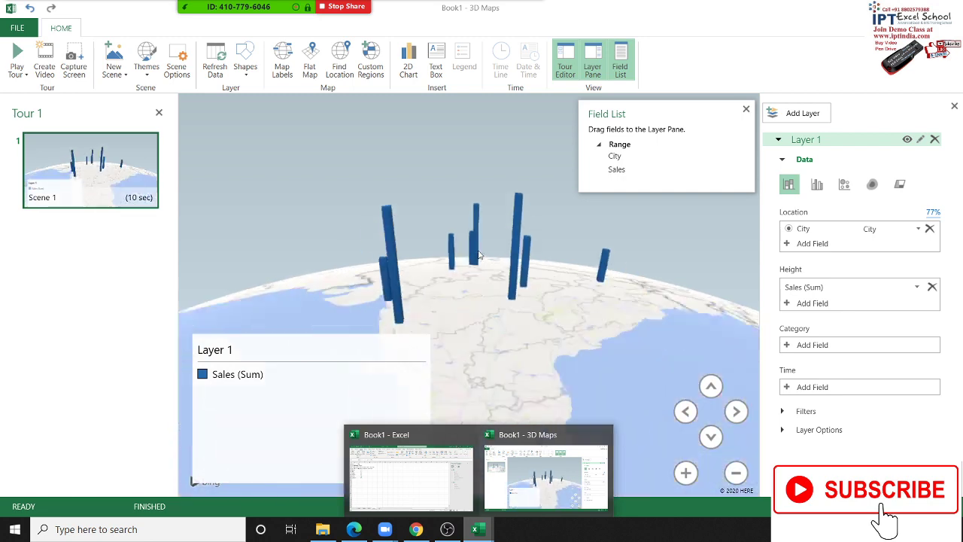
pyautogui.moveTo(479, 256); pyautogui.dragTo(505, 295)
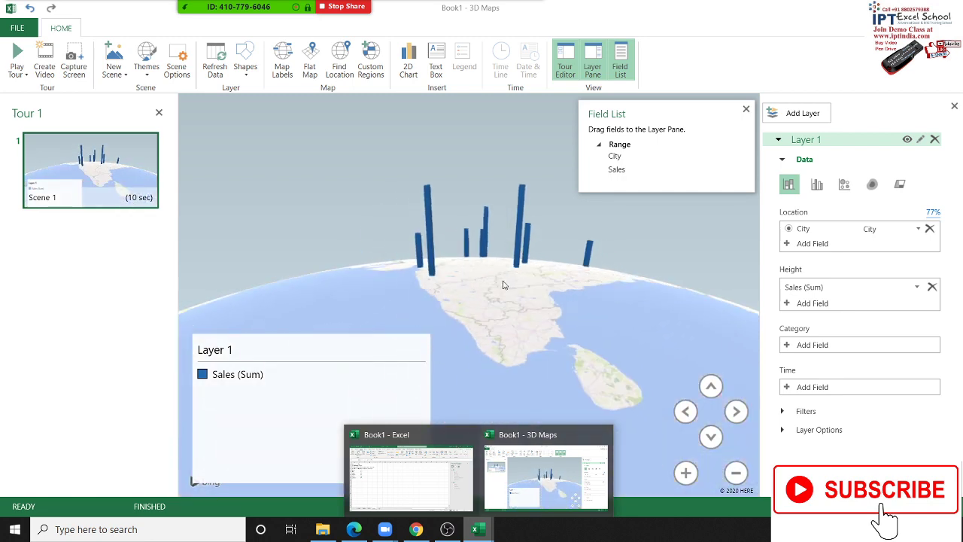
pyautogui.scroll(3, 505, 295)
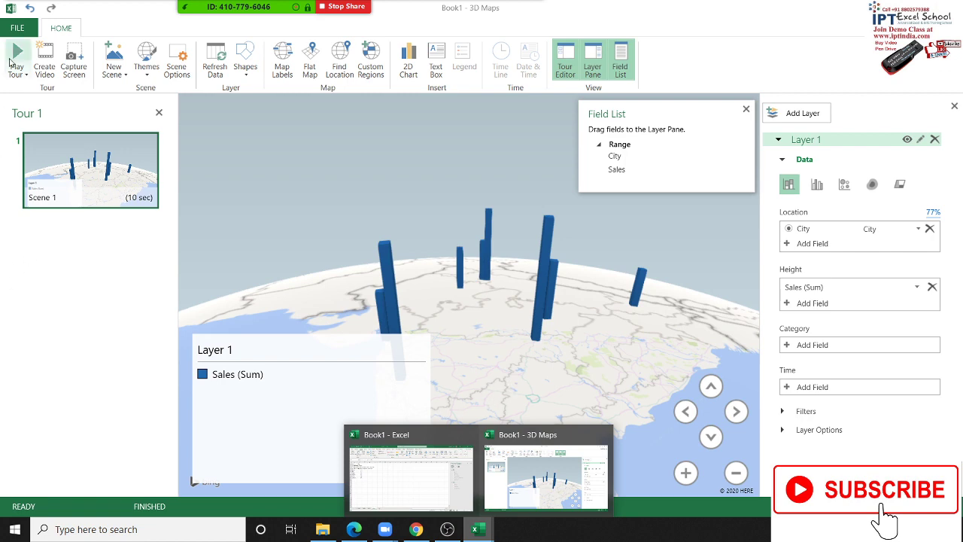
# - Preview the tour, hide the scene list, and open the New Scene dropdown choices
pyautogui.click(15, 57)
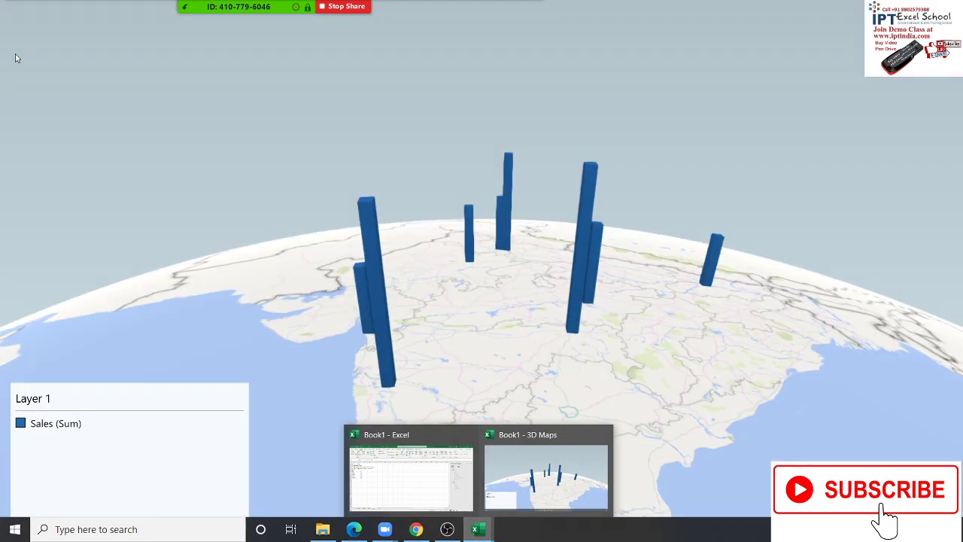
pyautogui.press('Escape')
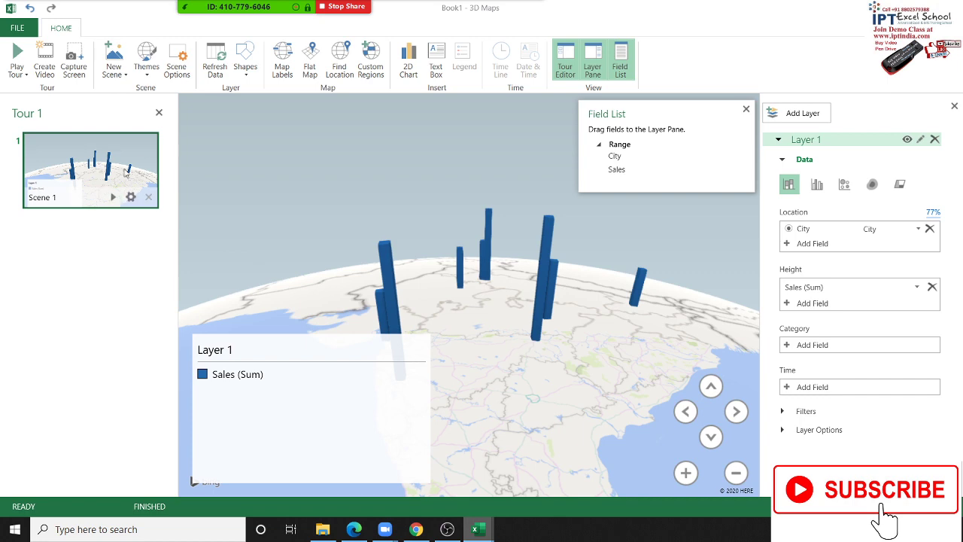
pyautogui.click(158, 114)
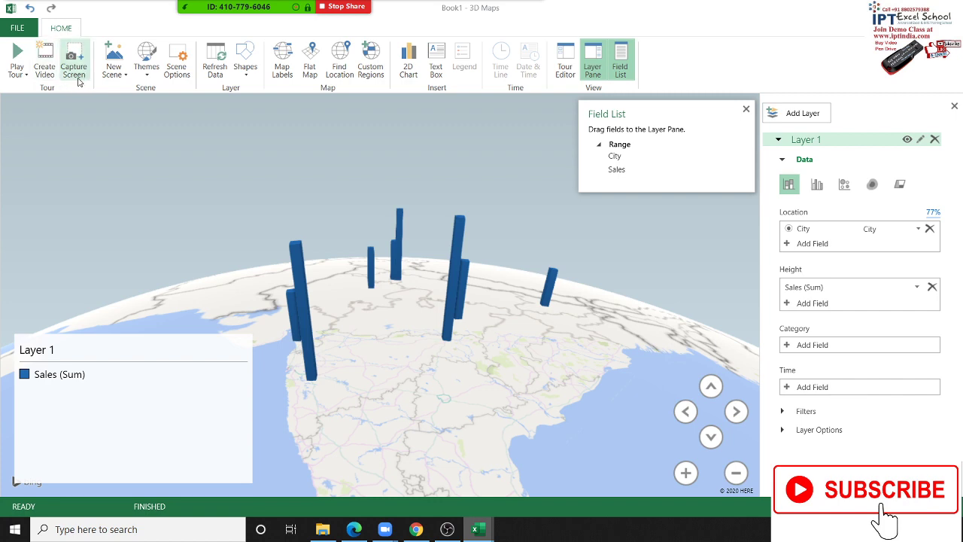
pyautogui.click(123, 85)
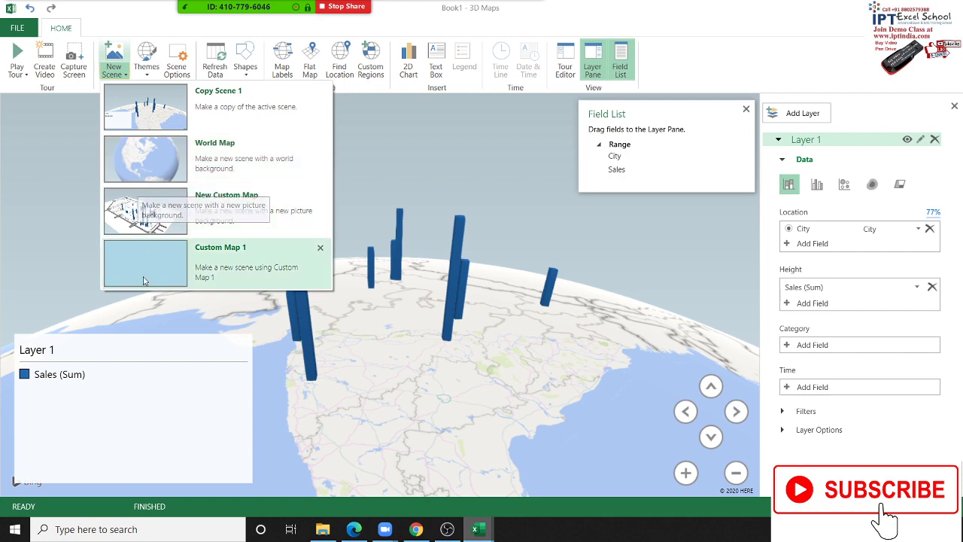
# - Add a World Map scene and zoom it in on India
pyautogui.click(143, 149)
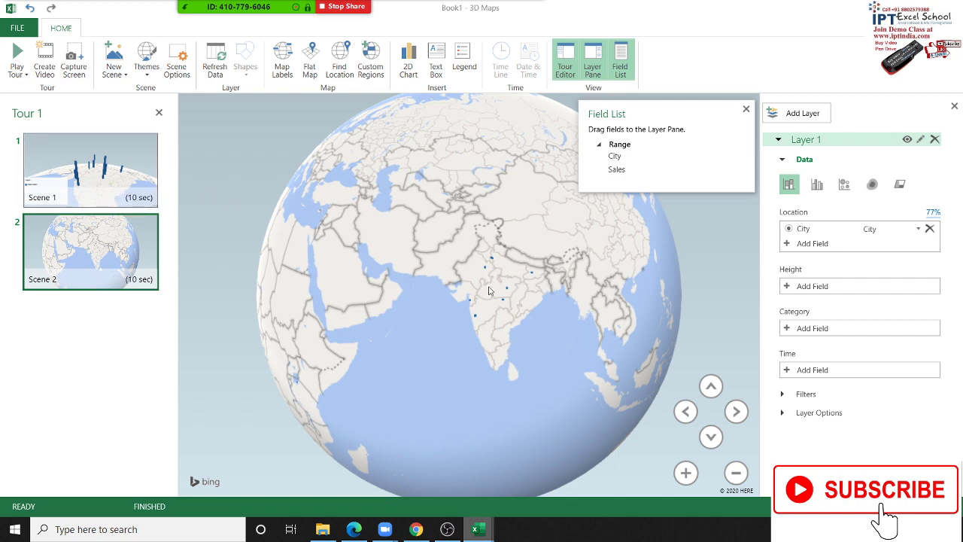
pyautogui.scroll(3, 489, 291)
pyautogui.scroll(2, 490, 290)
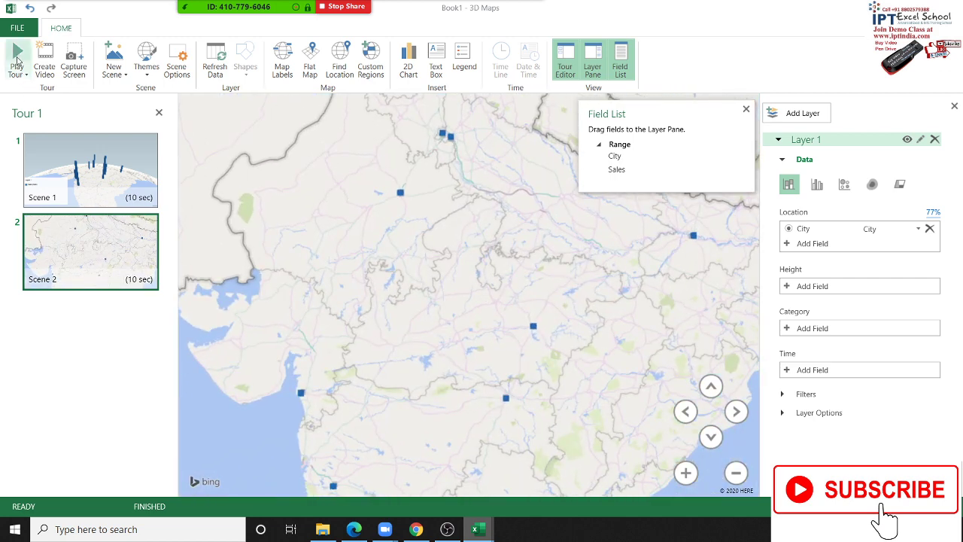
# - Play the tour from the beginning, then exit full-screen playback
pyautogui.click(22, 72)
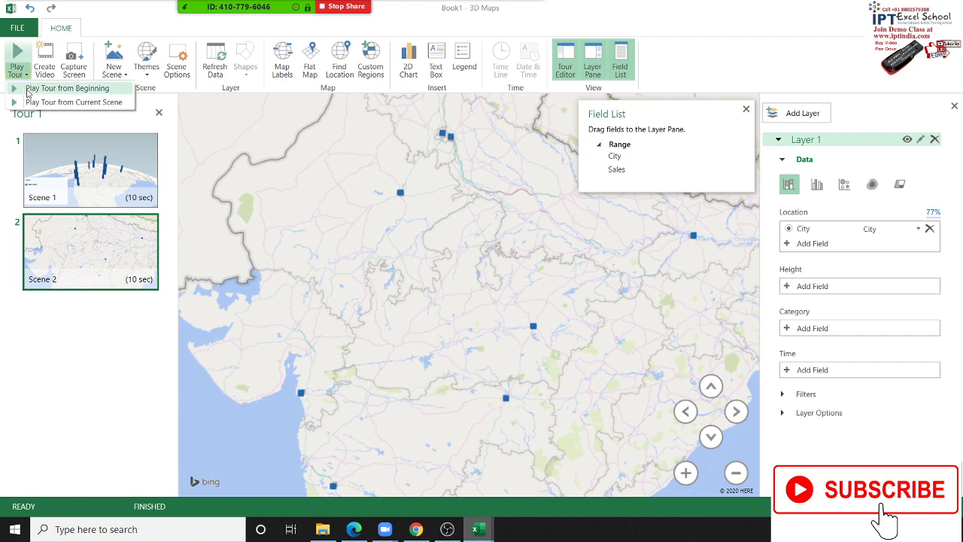
pyautogui.click(28, 92)
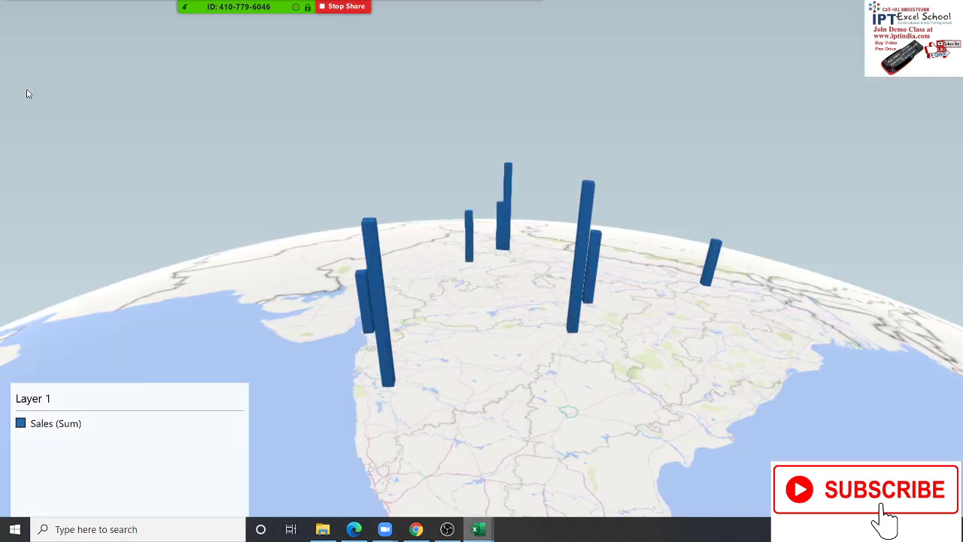
pyautogui.press('Escape')
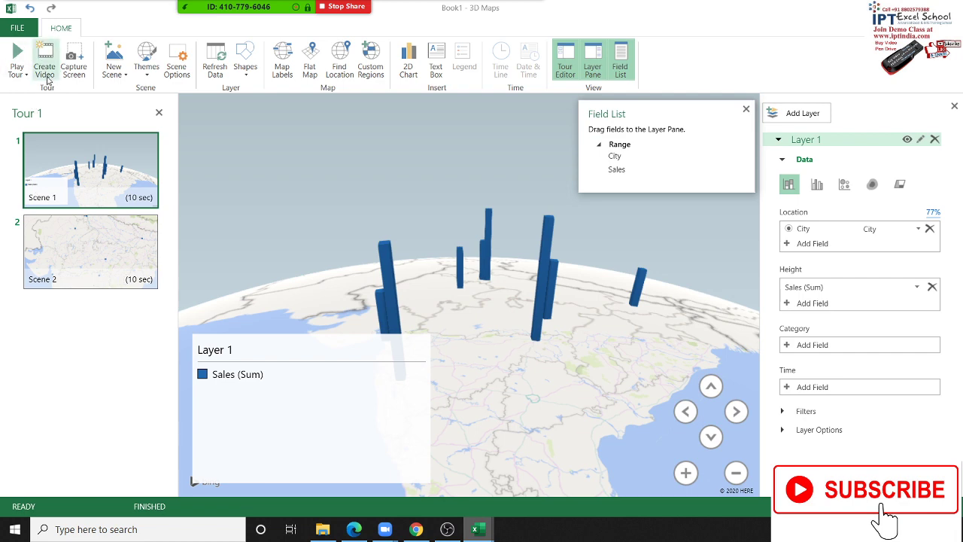
# - Create a 360p Quick Export & Mobile video of the tour, saved as Tour 1 in Videos
pyautogui.click(17, 28)
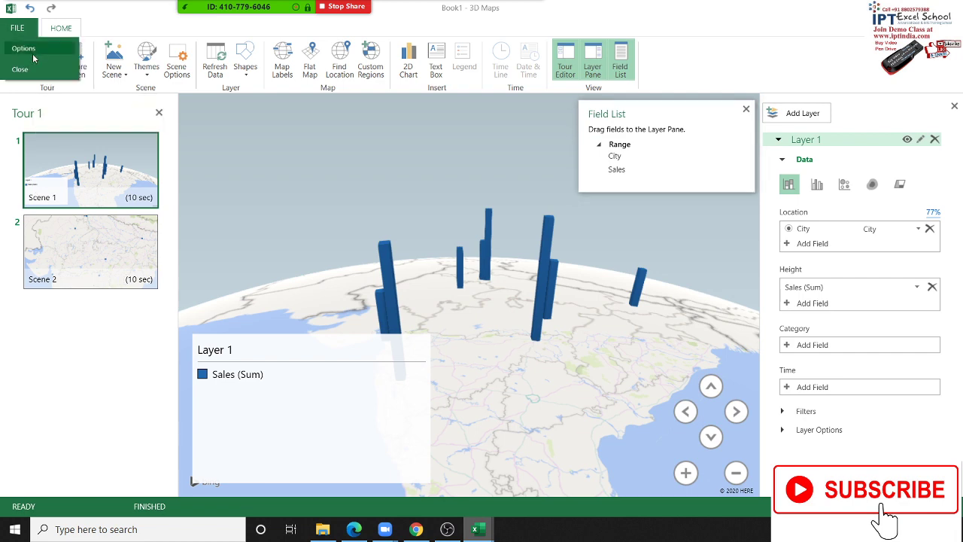
pyautogui.press('Escape')
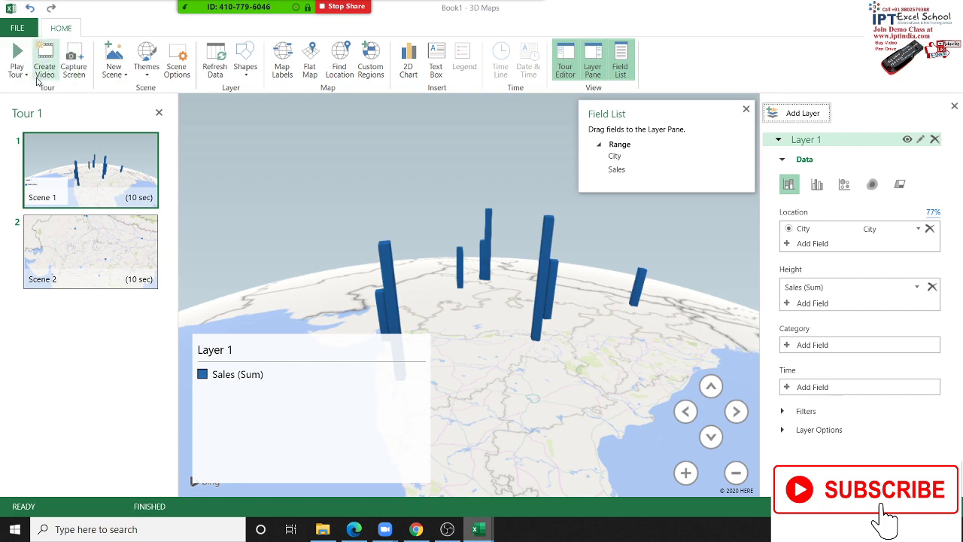
pyautogui.click(44, 71)
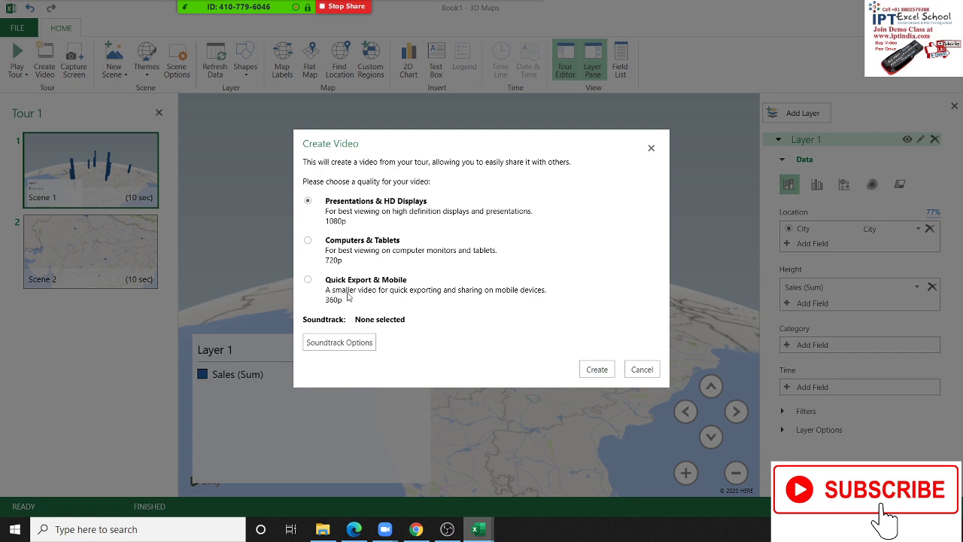
pyautogui.click(308, 280)
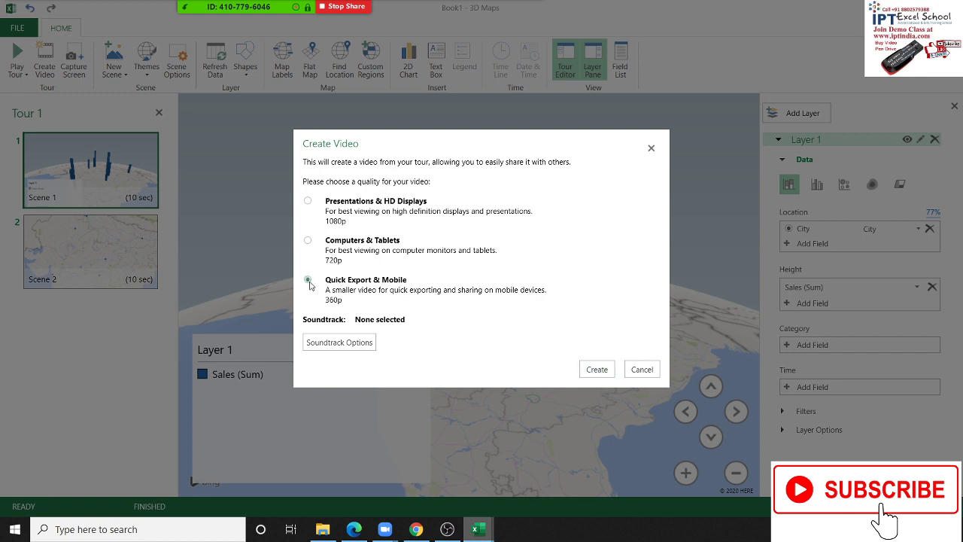
pyautogui.click(601, 371)
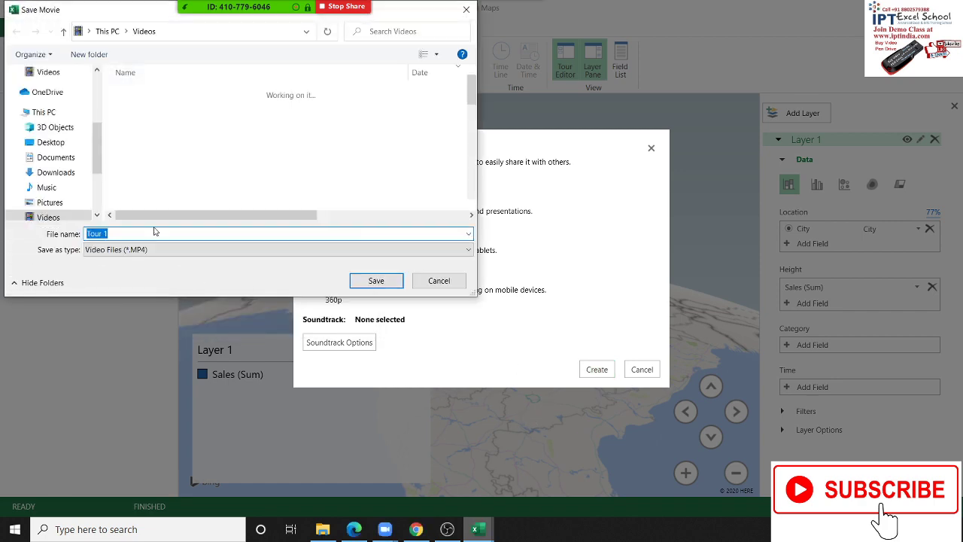
pyautogui.click(377, 281)
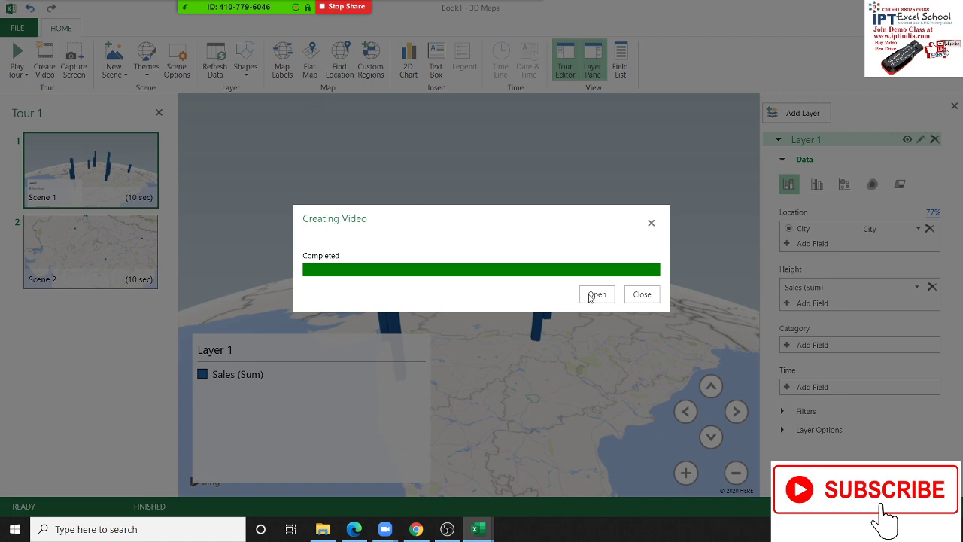
# - Dismiss the finished video dialog and close 3D Maps to return to Sheet4
pyautogui.click(642, 294)
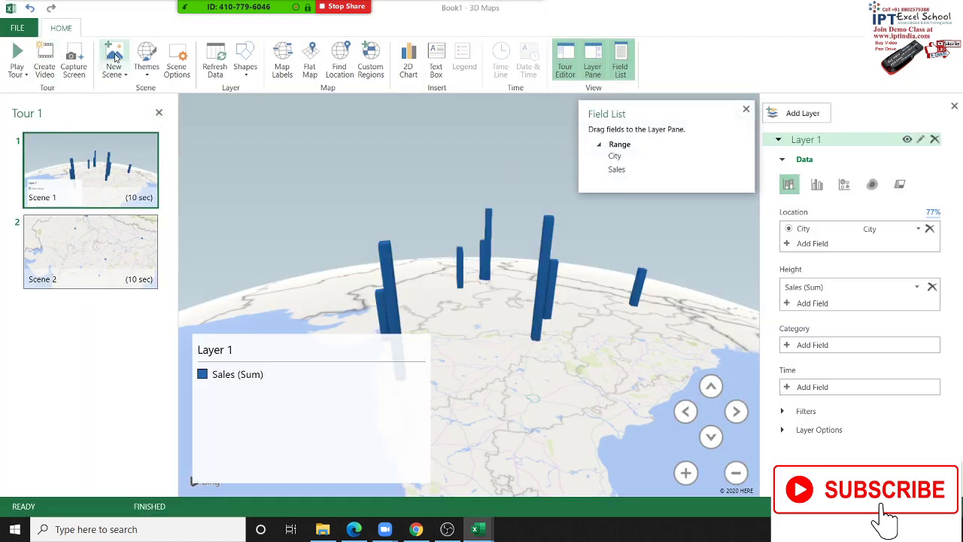
pyautogui.click(17, 28)
pyautogui.click(23, 70)
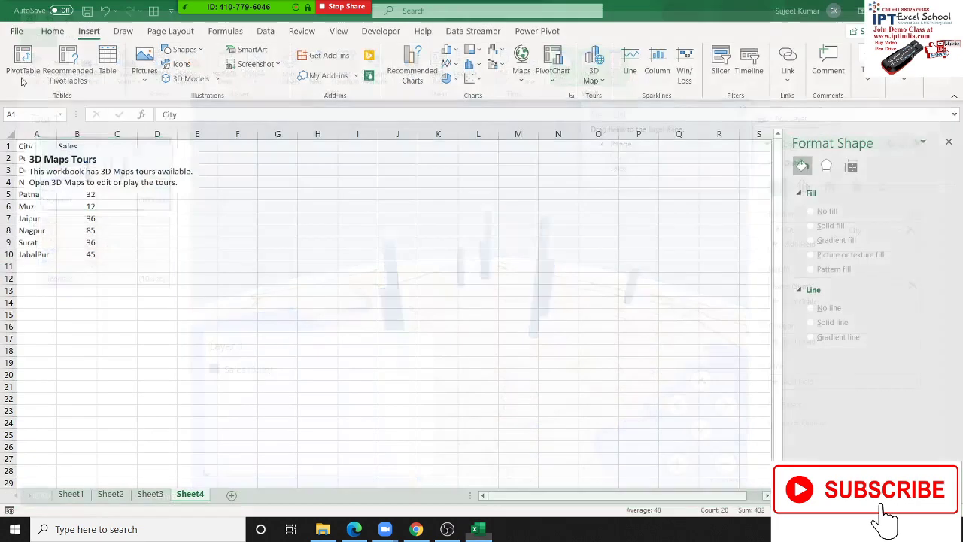
# - Move the 3D Maps Tours note beside the City and Sales data and widen it to column L
pyautogui.click(125, 182)
pyautogui.click(337, 213)
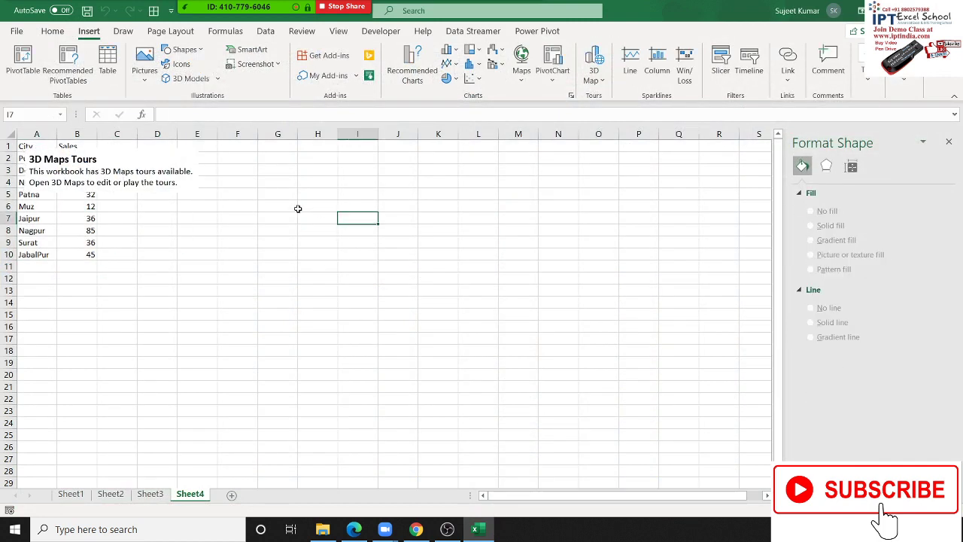
pyautogui.click(152, 173)
pyautogui.moveTo(31, 171); pyautogui.dragTo(364, 209)
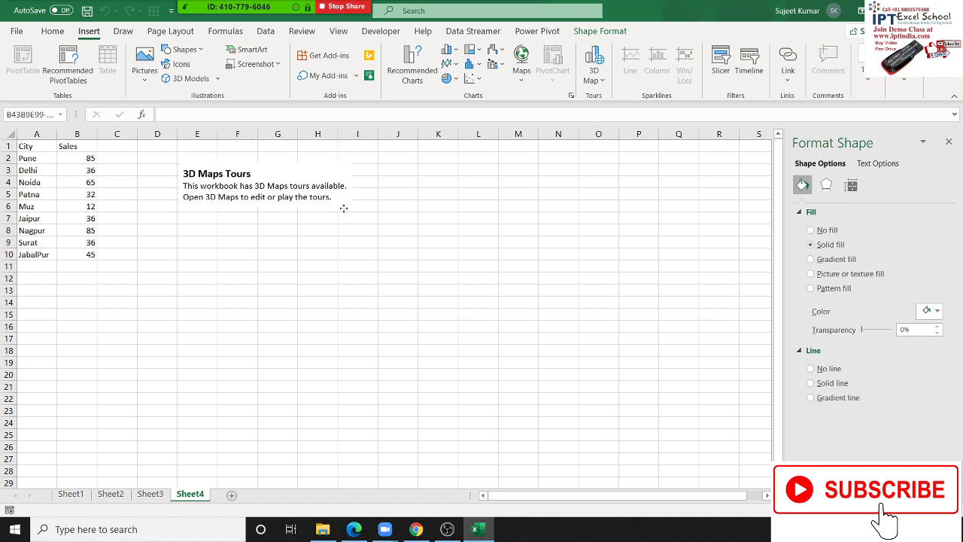
pyautogui.click(334, 269)
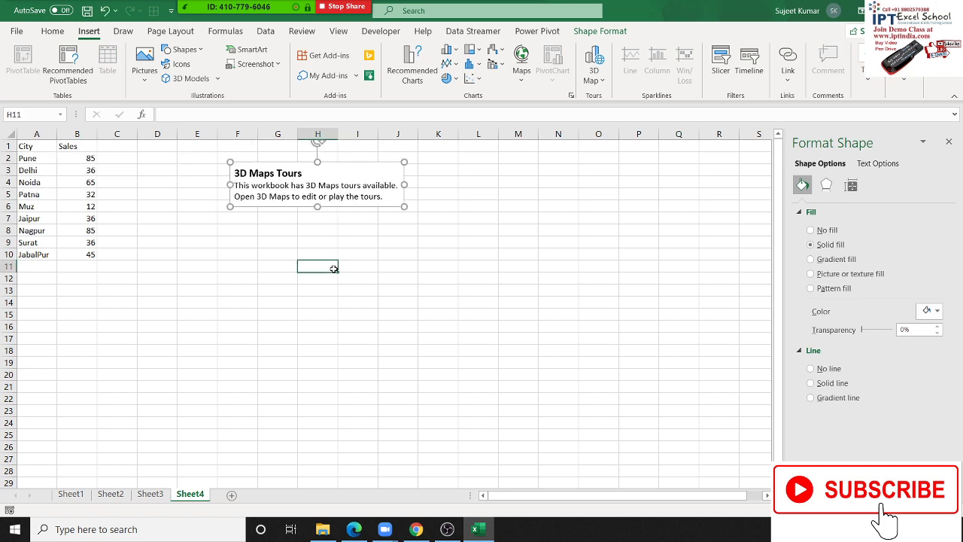
pyautogui.click(340, 196)
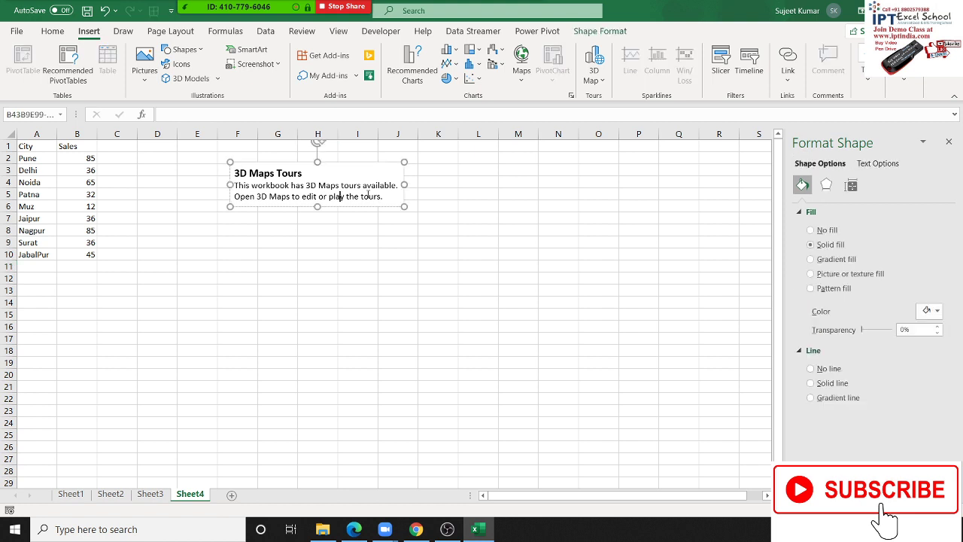
pyautogui.moveTo(405, 208); pyautogui.dragTo(460, 304)
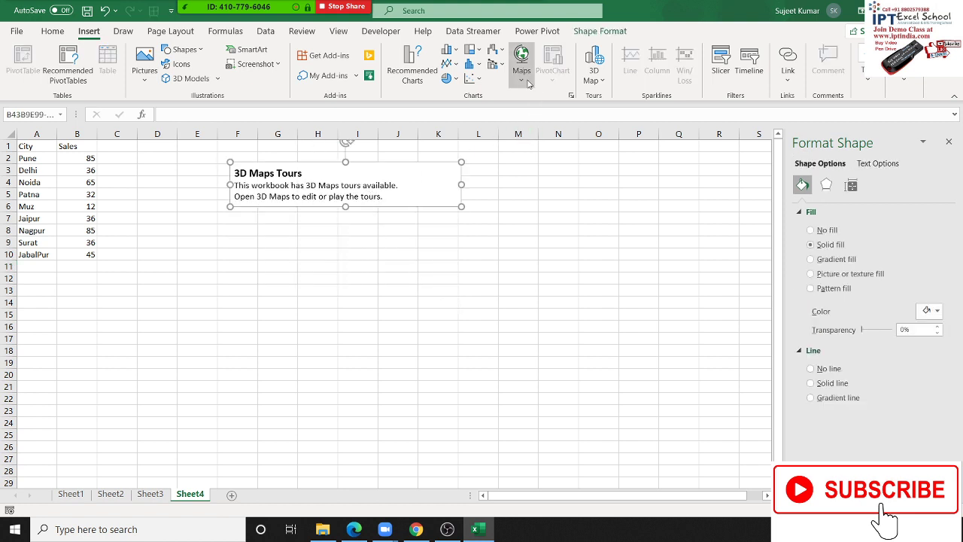
# - Check the 3D Map options with the note text and data A1:B10 selected, then reselect the note
pyautogui.click(602, 82)
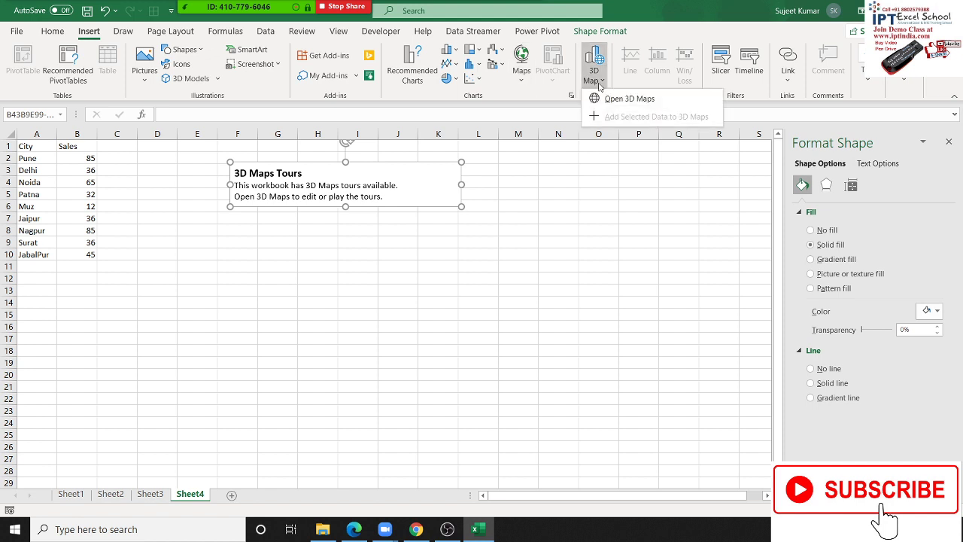
pyautogui.click(401, 237)
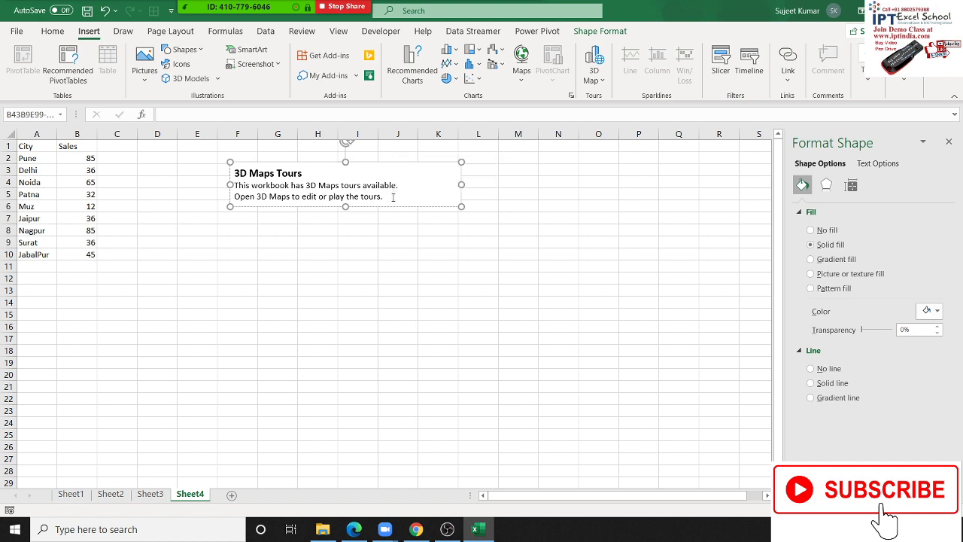
pyautogui.moveTo(384, 197); pyautogui.dragTo(264, 172)
pyautogui.click(267, 254)
pyautogui.moveTo(28, 147); pyautogui.dragTo(89, 255)
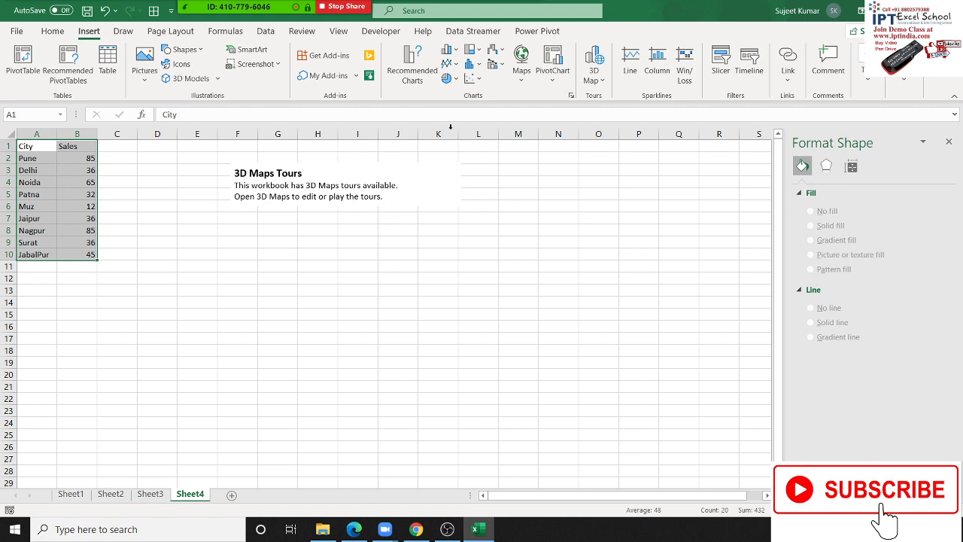
pyautogui.click(594, 75)
pyautogui.click(621, 118)
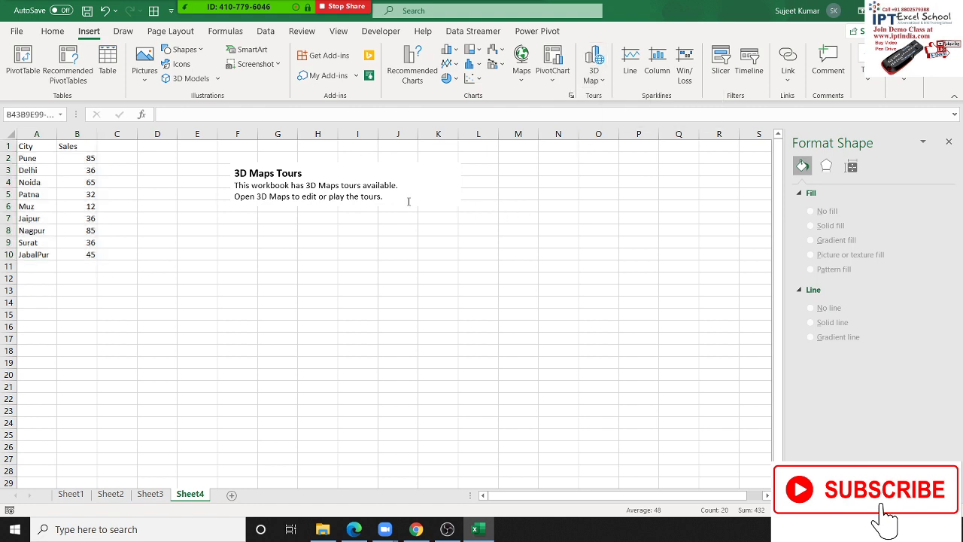
pyautogui.click(248, 234)
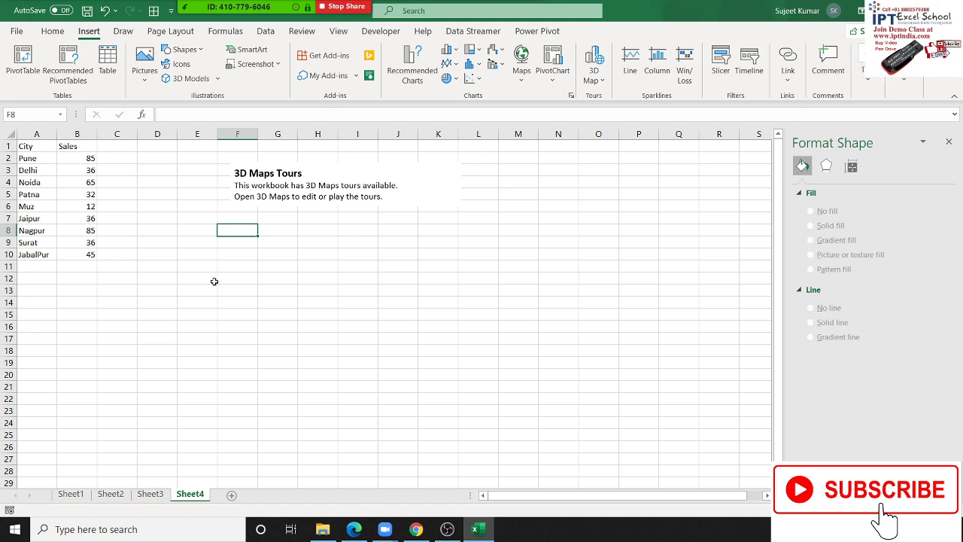
pyautogui.moveTo(239, 248); pyautogui.dragTo(320, 294)
pyautogui.click(294, 187)
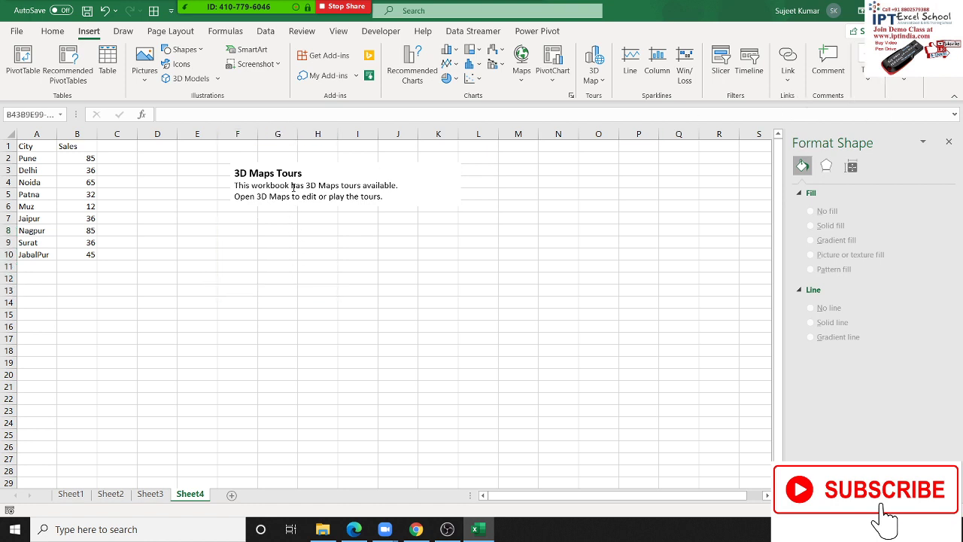
# - Go to the Videos folder in File Explorer and open the Tour 1 MP4
pyautogui.click(331, 536)
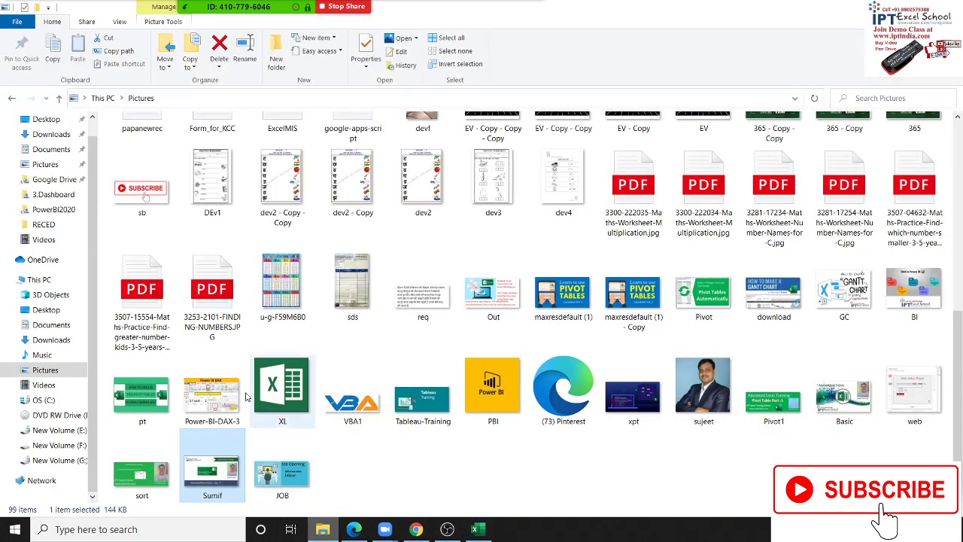
pyautogui.click(43, 385)
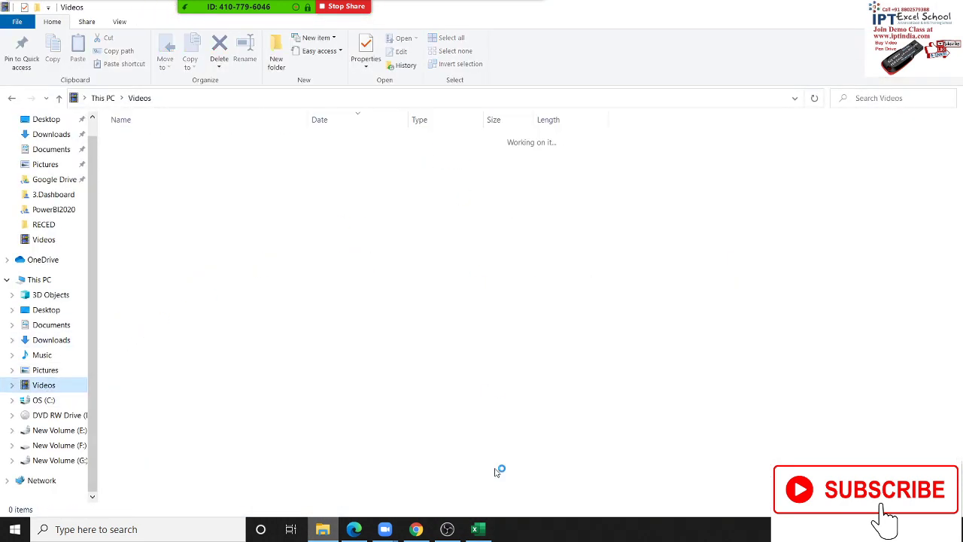
pyautogui.click(475, 529)
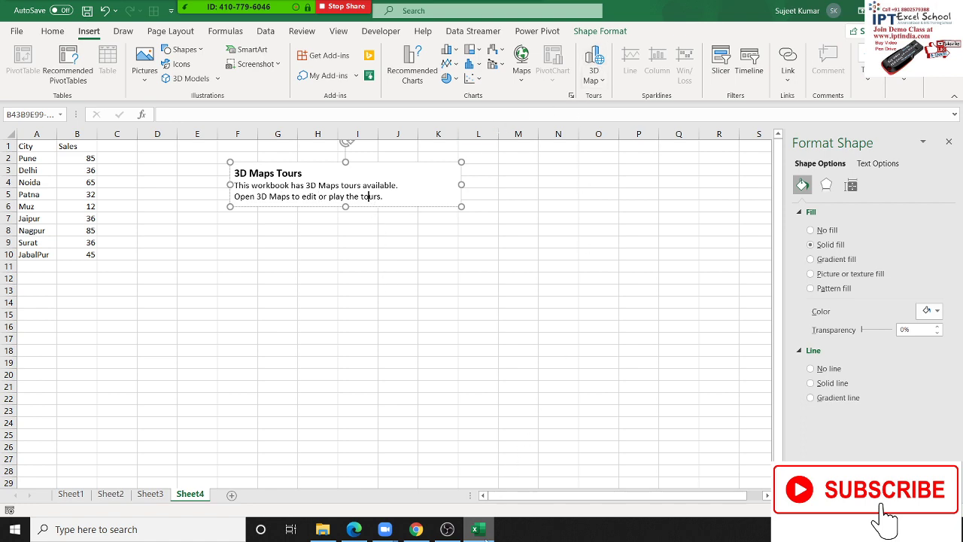
pyautogui.click(323, 529)
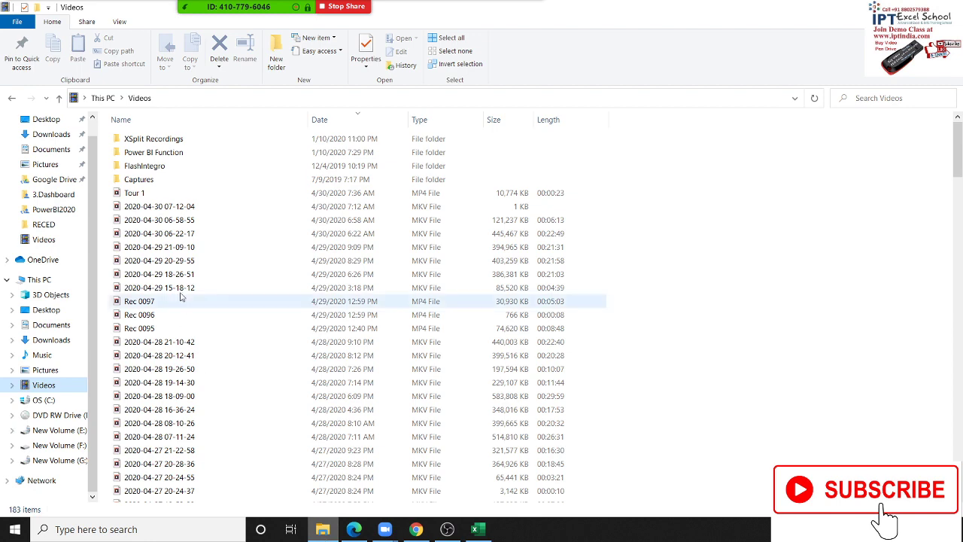
pyautogui.click(169, 194)
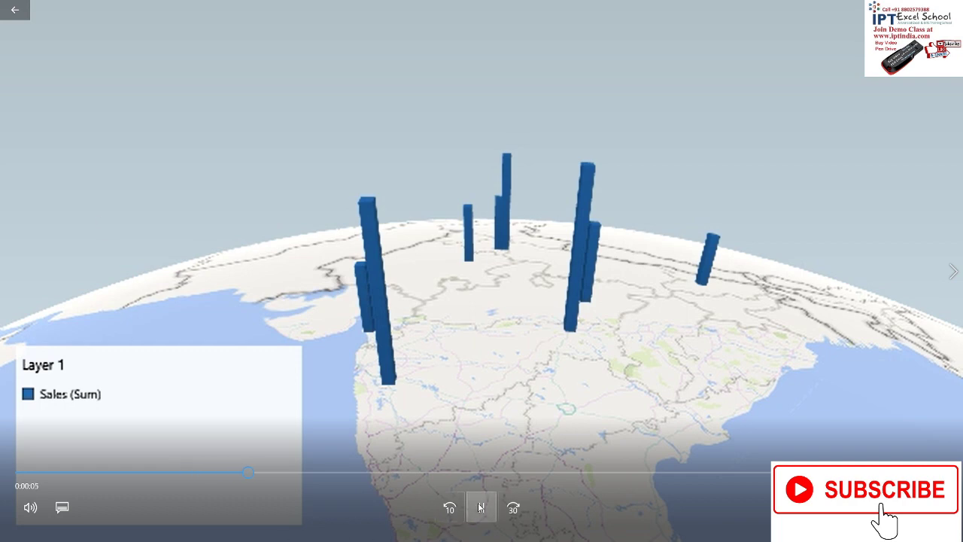
# - Skip ahead in the Tour 1 video, replay it from the start, then close the player
pyautogui.click(507, 473)
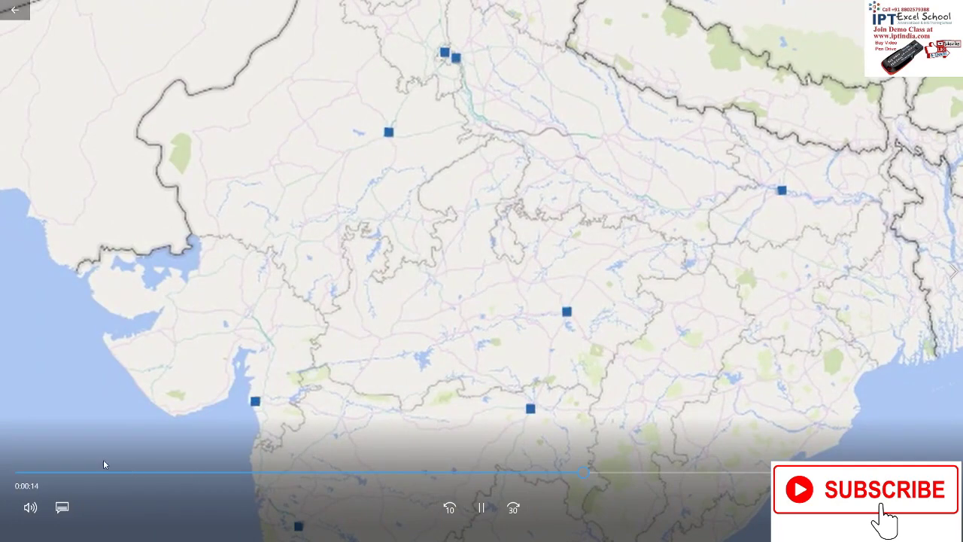
pyautogui.click(31, 472)
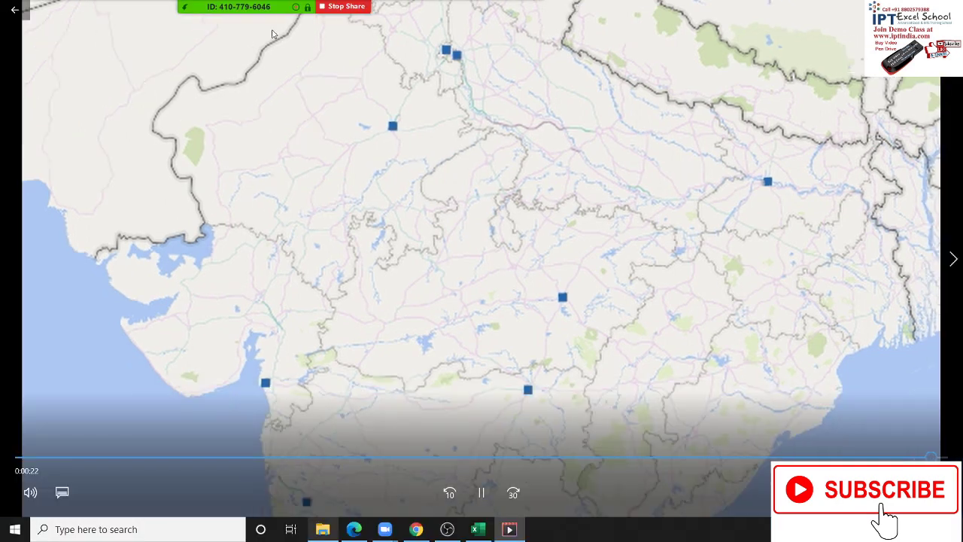
pyautogui.hotkey('alt', 'F4')
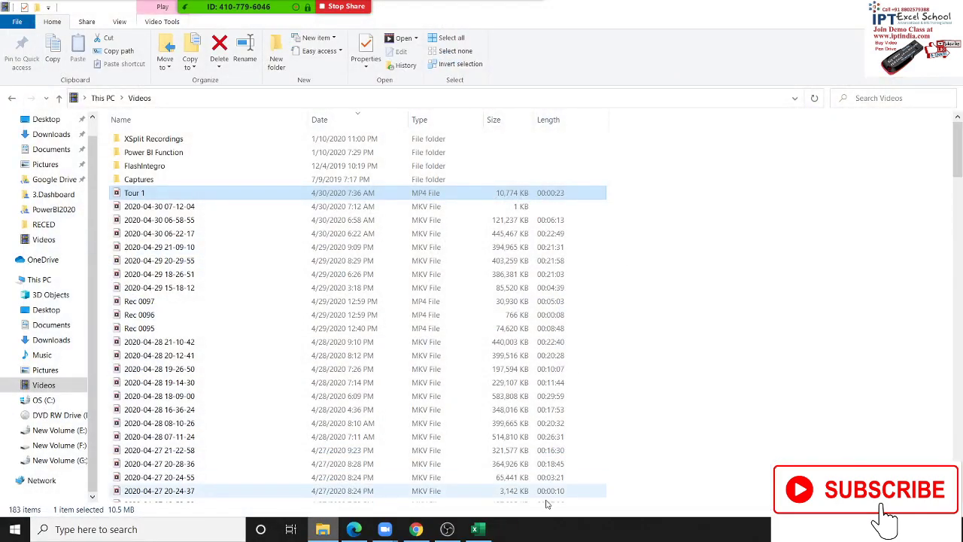
# - Back in Excel, drag the 3D Maps Tours note right to column J
pyautogui.click(479, 530)
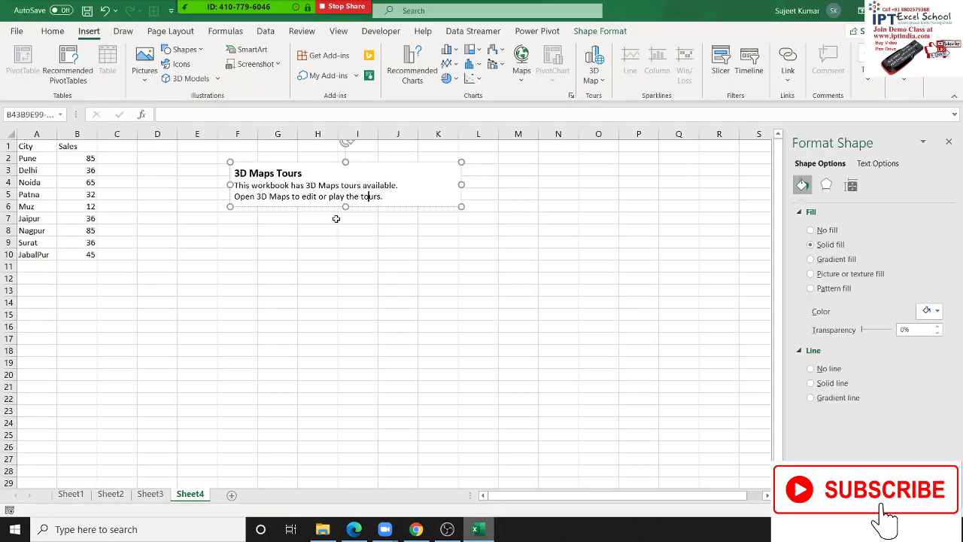
pyautogui.click(347, 240)
pyautogui.click(408, 194)
pyautogui.moveTo(411, 164); pyautogui.dragTo(579, 144)
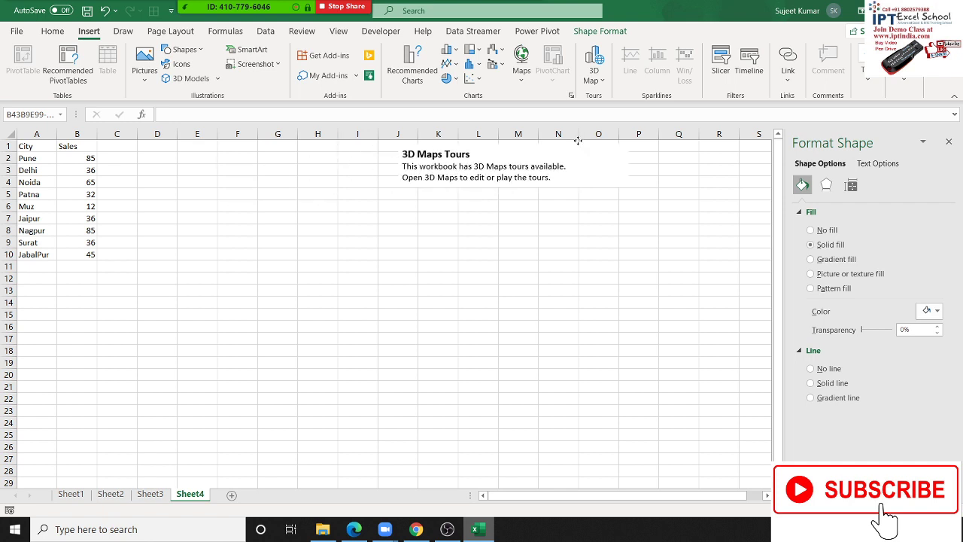
pyautogui.click(400, 277)
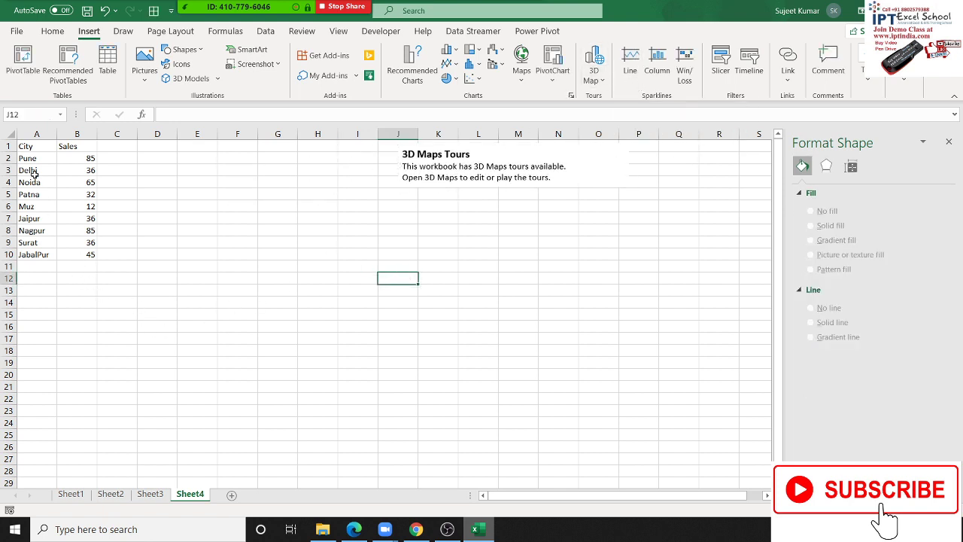
pyautogui.click(45, 302)
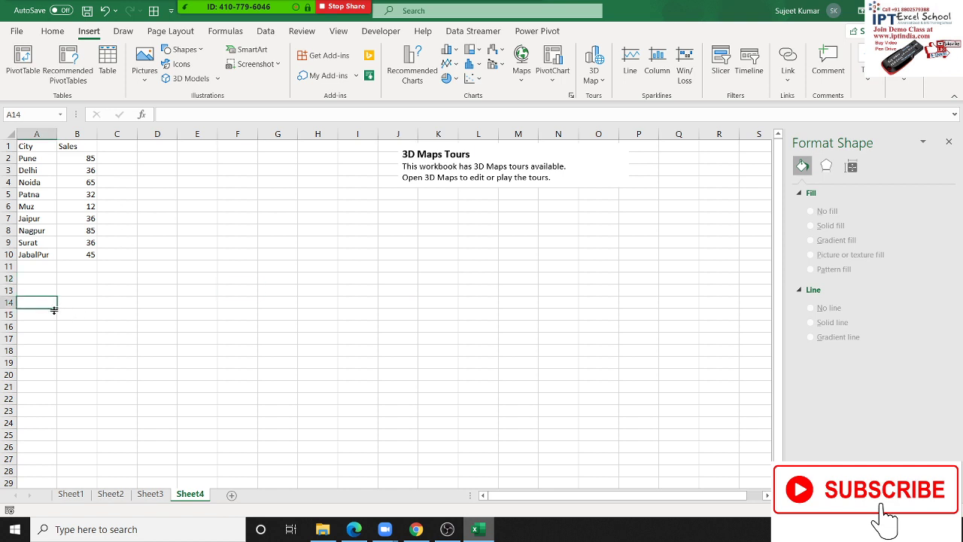
pyautogui.click(82, 148)
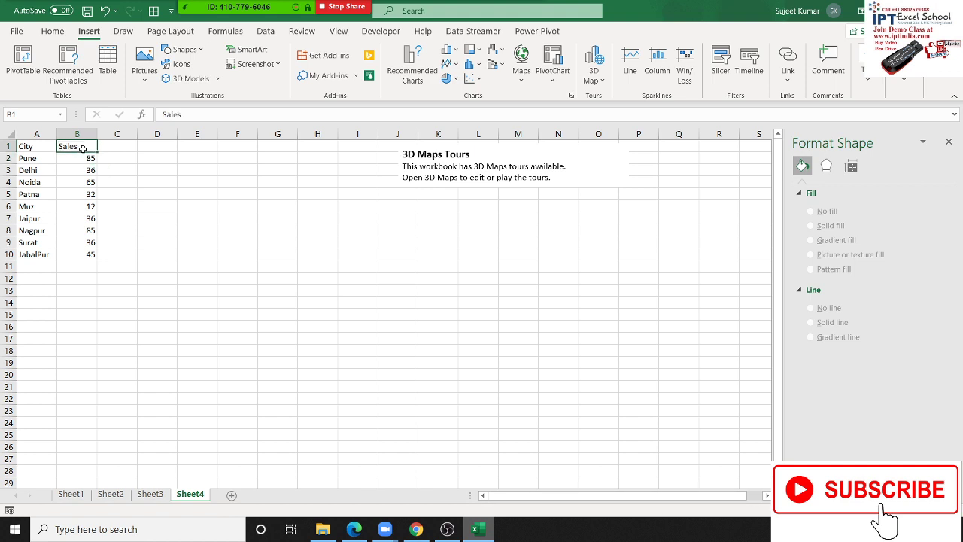
# - Replace the Sales header with period headers P1 to P4 across B1:E1
pyautogui.write('PM')
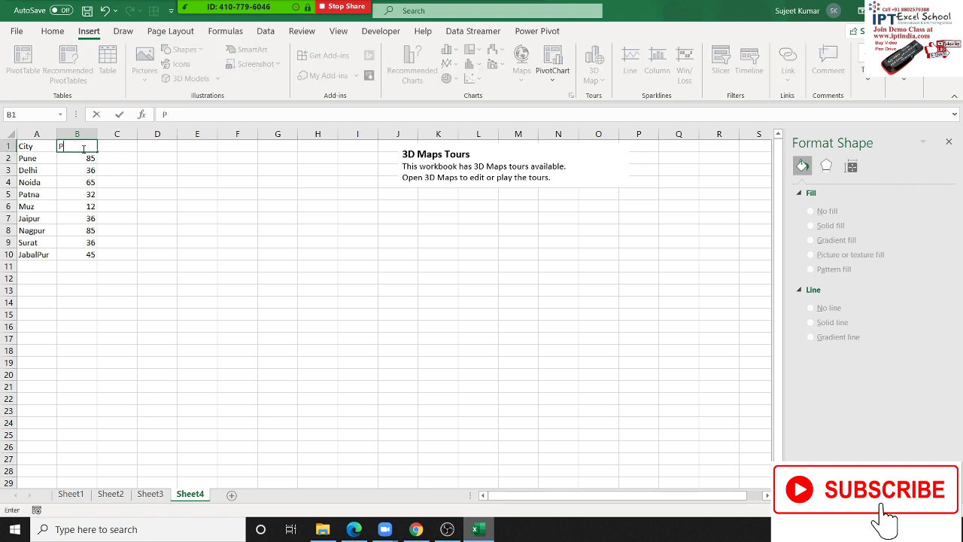
pyautogui.click(148, 138)
pyautogui.click(74, 148)
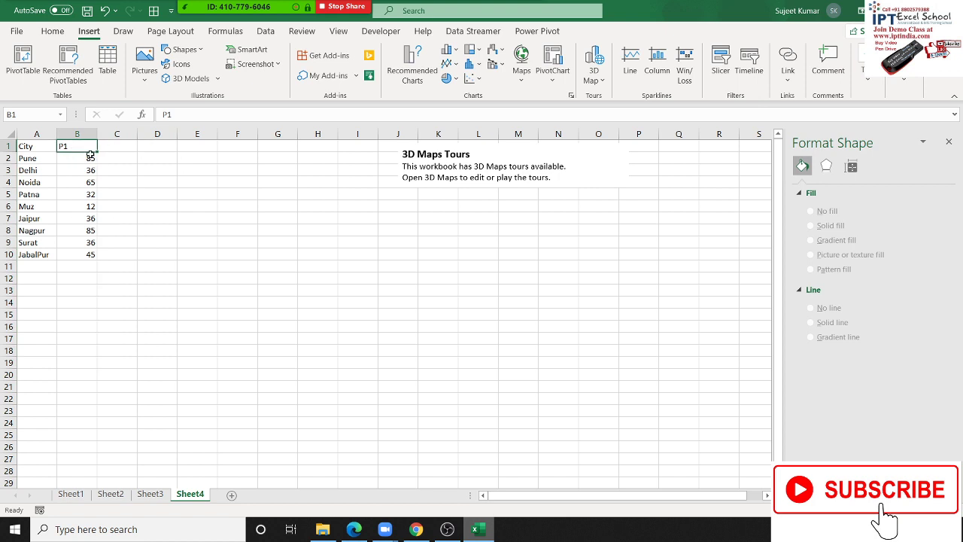
pyautogui.moveTo(98, 151); pyautogui.dragTo(210, 154)
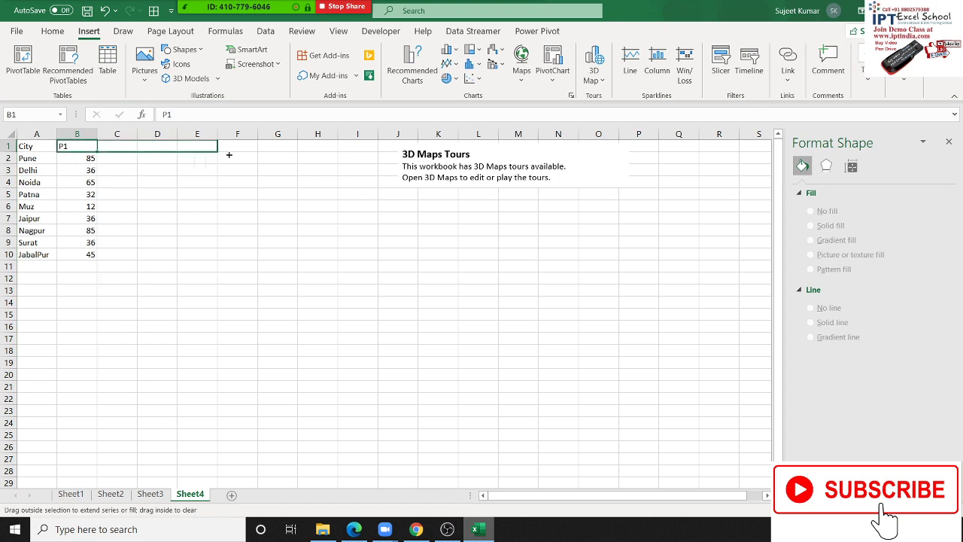
# - Enter =RANDBETWEEN(10,90) in B2 for Pune's first period
pyautogui.click(91, 159)
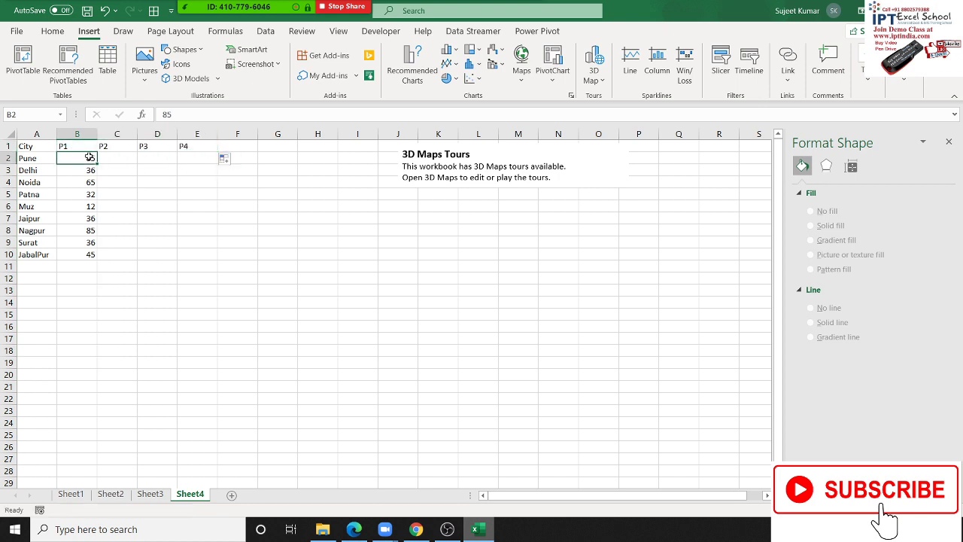
pyautogui.write('=ra')
pyautogui.press('Down')
pyautogui.press('Down')
pyautogui.press('Down')
pyautogui.press('Down')
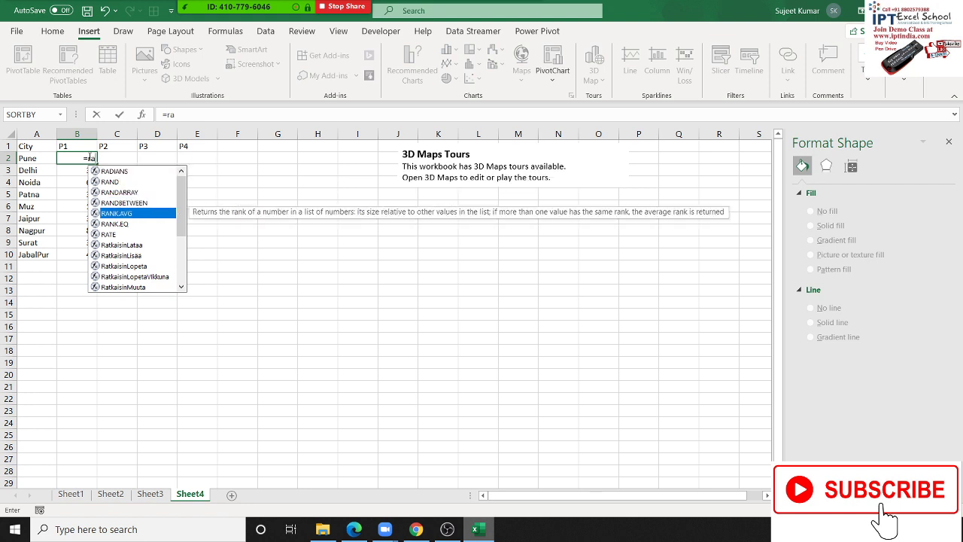
pyautogui.press('Up')
pyautogui.press('Tab')
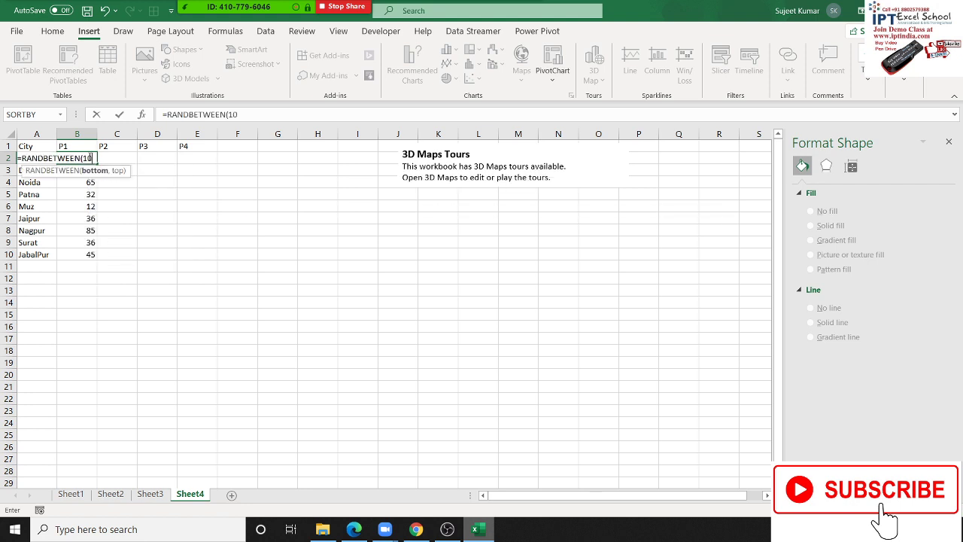
pyautogui.write(',90')
pyautogui.press('Return')
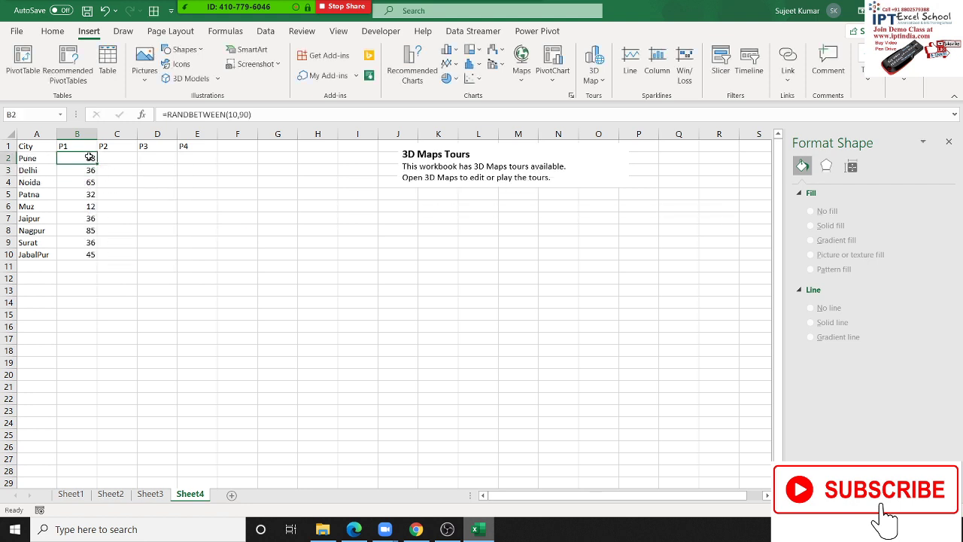
# - Fill B2:E10 rightward with Ctrl+R so each row copies across to column E
pyautogui.moveTo(90, 157); pyautogui.dragTo(198, 158)
pyautogui.hotkey('shift', 'Down')
pyautogui.hotkey('shift', 'Down')
pyautogui.hotkey('shift', 'Down')
pyautogui.hotkey('shift', 'Down')
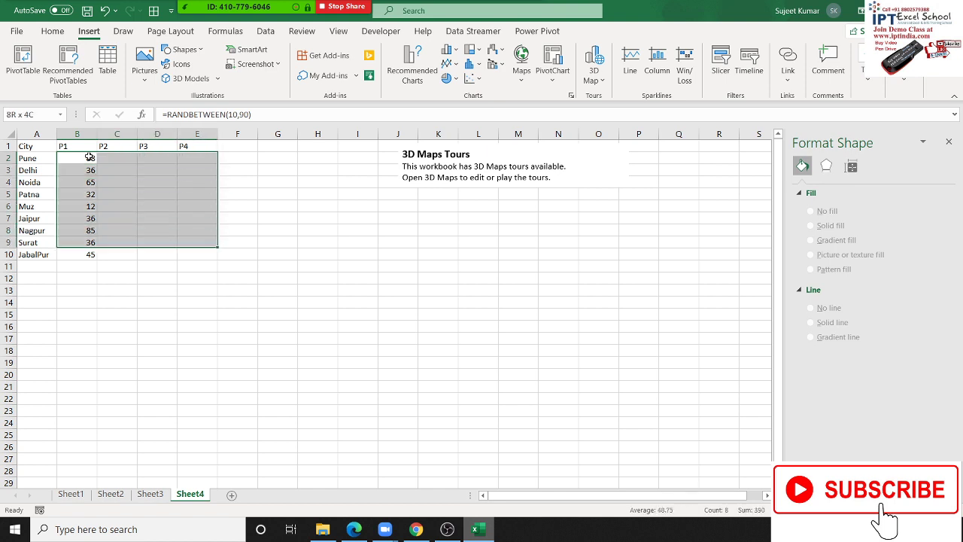
pyautogui.hotkey('shift', 'Down')
pyautogui.hotkey('ctrl', 'r')
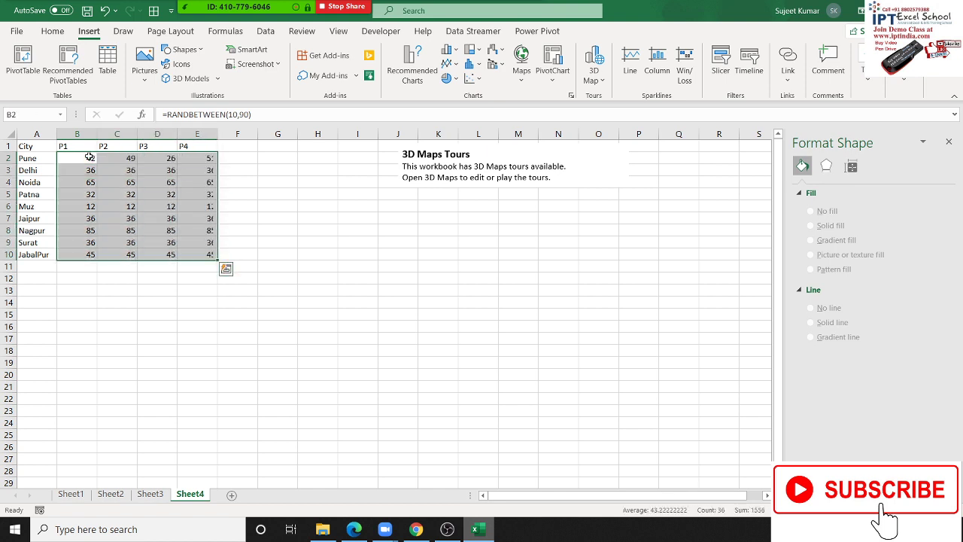
pyautogui.click(243, 158)
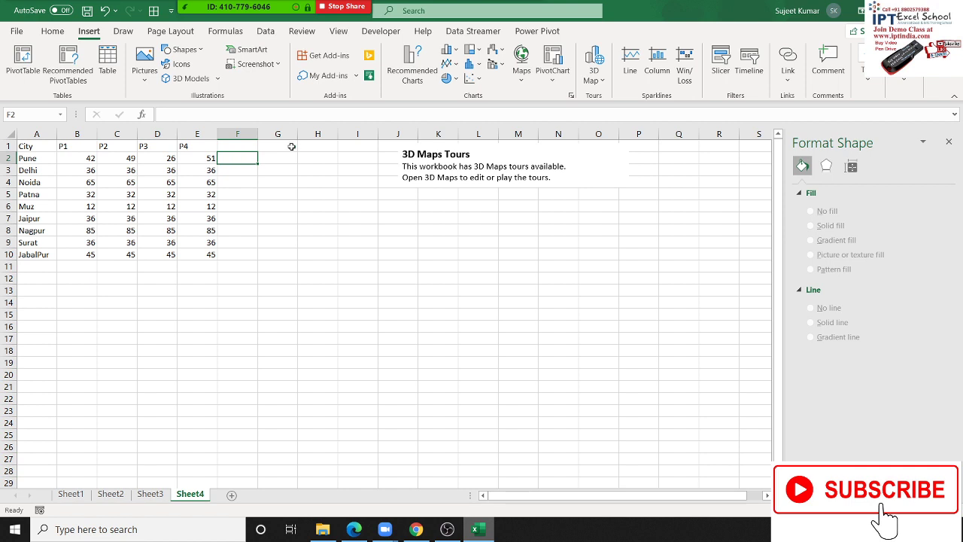
# - Insert a line sparkline of Pune's P1–P4 values in F2 and fill it down to F10
pyautogui.click(631, 60)
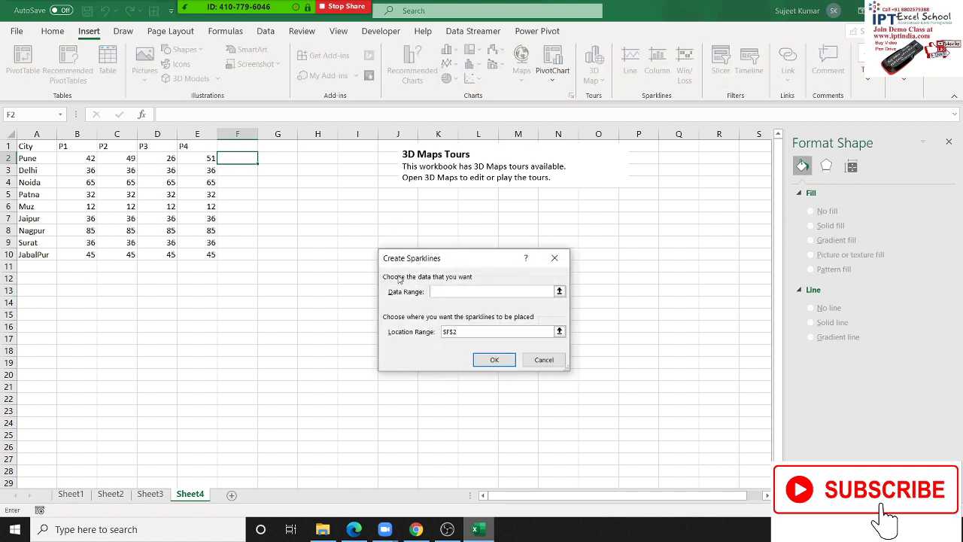
pyautogui.moveTo(74, 157); pyautogui.dragTo(203, 160)
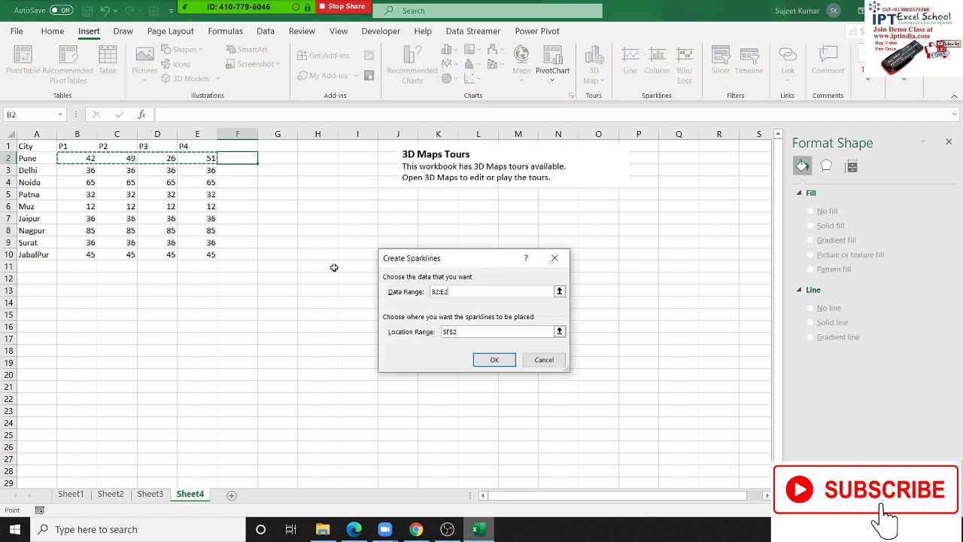
pyautogui.click(495, 358)
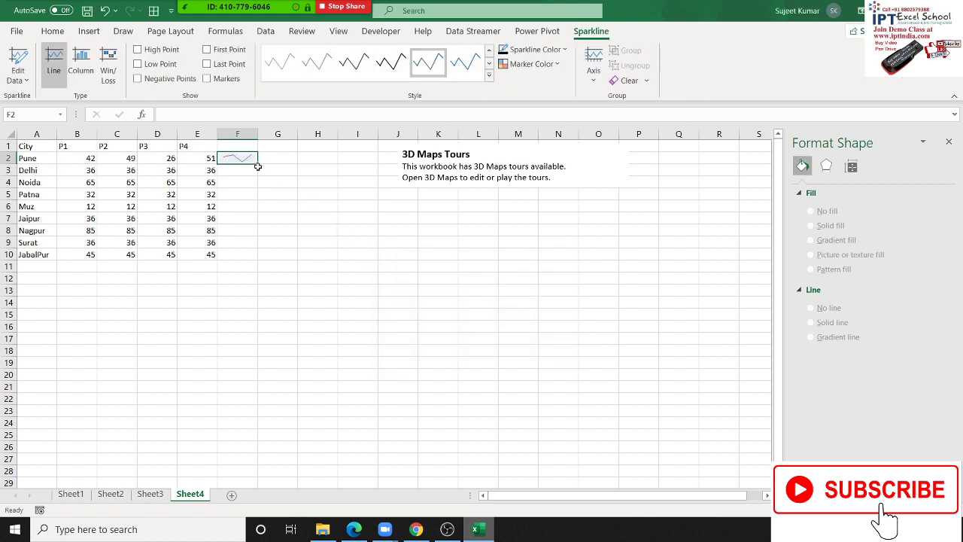
pyautogui.moveTo(257, 164); pyautogui.dragTo(264, 259)
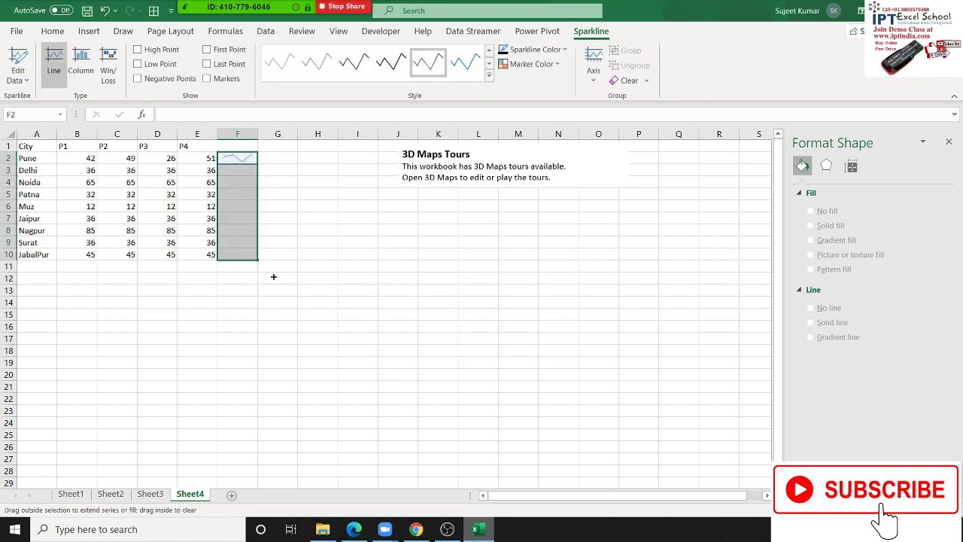
# - Inspect the F-column sparkline group, then select G2 and show the Insert commands
pyautogui.click(325, 273)
pyautogui.click(239, 158)
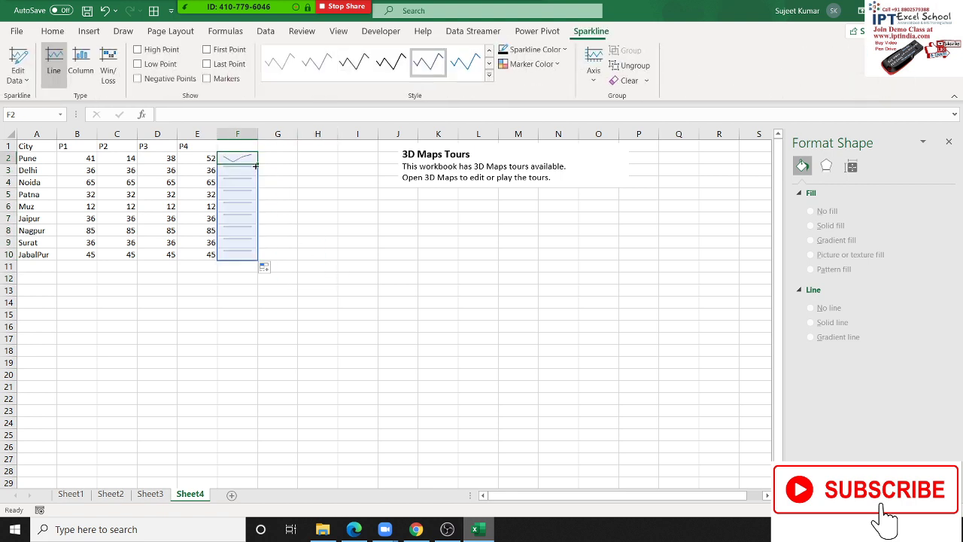
pyautogui.click(258, 165)
pyautogui.click(246, 170)
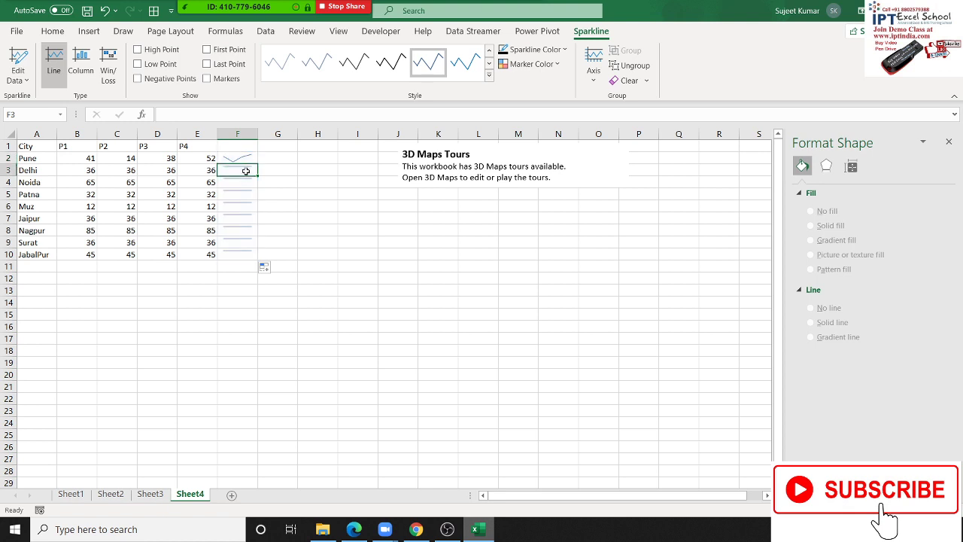
pyautogui.click(320, 173)
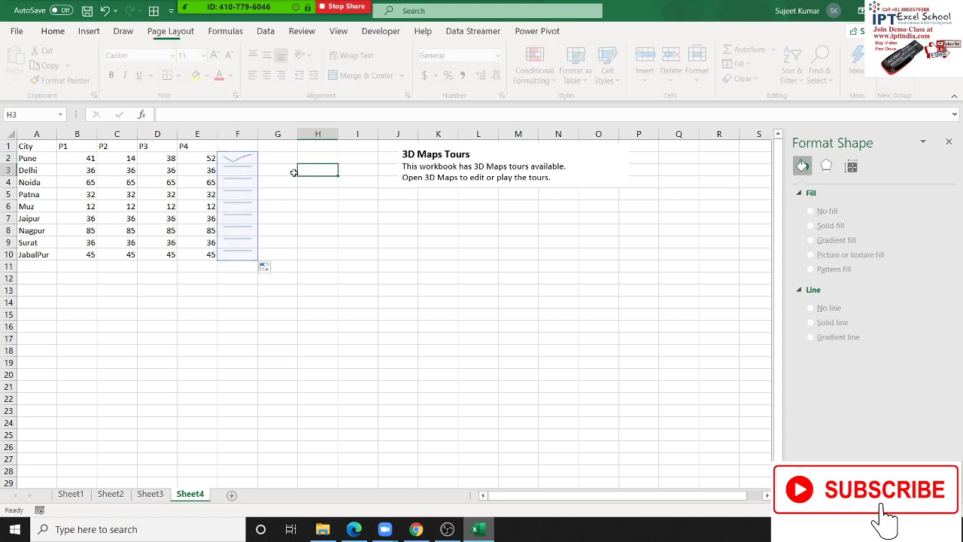
pyautogui.click(276, 159)
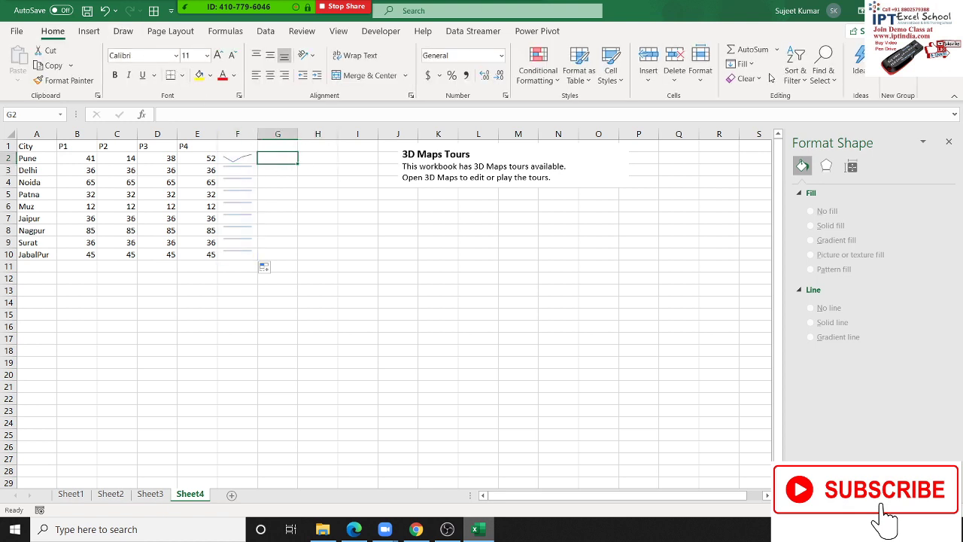
pyautogui.click(90, 32)
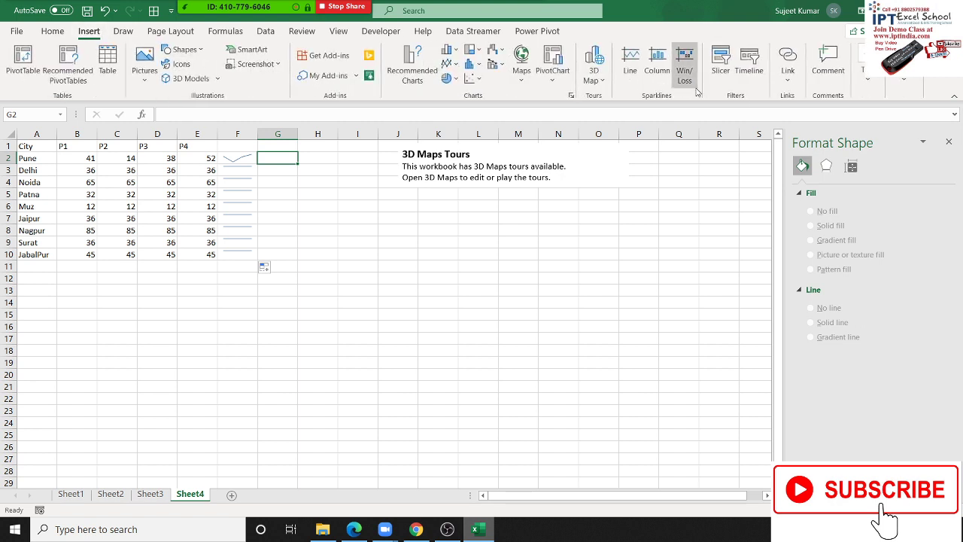
# - Create a column sparkline in G2 from data range B2:E2
pyautogui.click(657, 64)
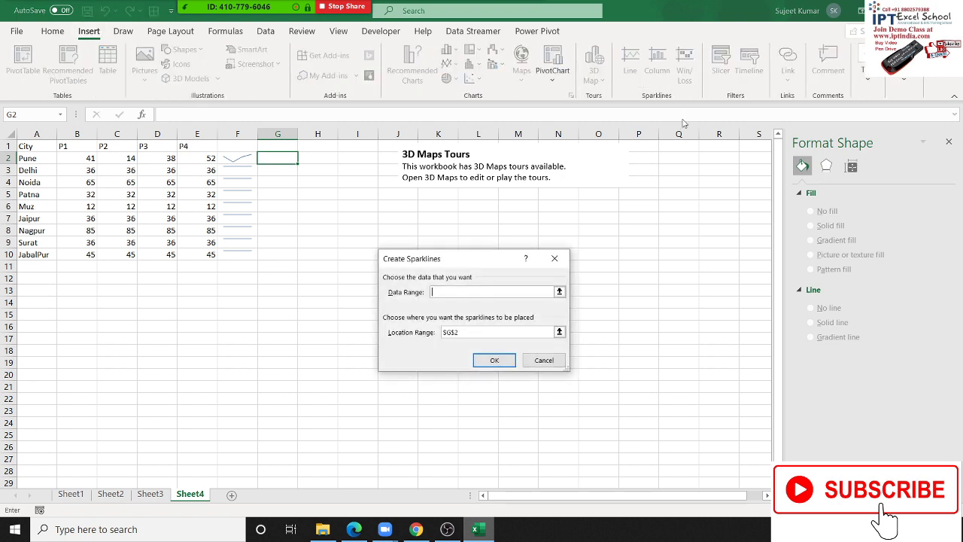
pyautogui.click(461, 293)
pyautogui.moveTo(69, 156); pyautogui.dragTo(210, 158)
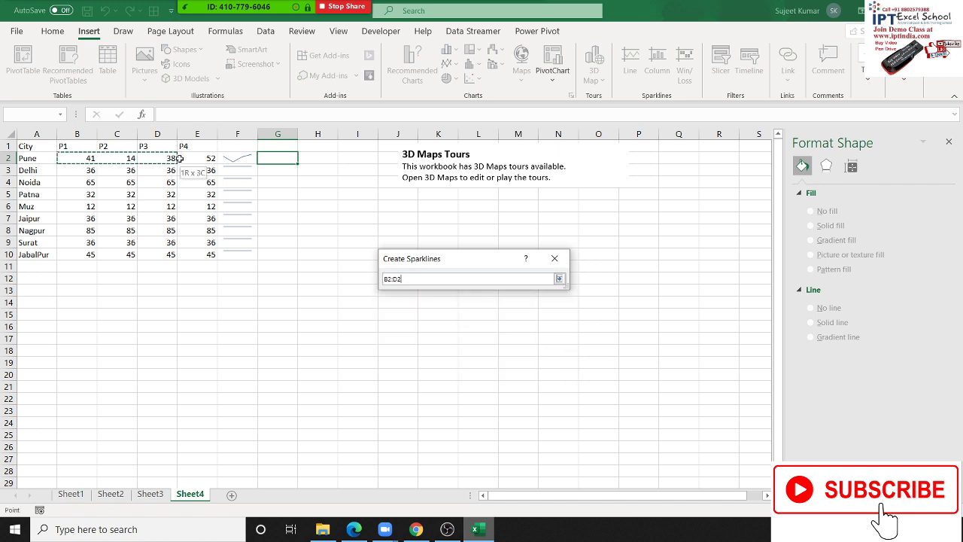
pyautogui.click(463, 332)
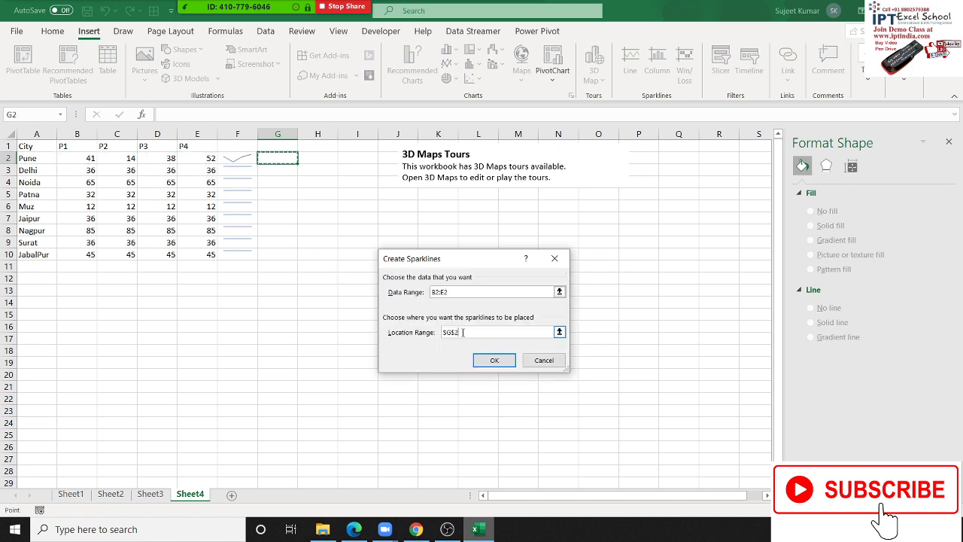
pyautogui.press('BackSpace')
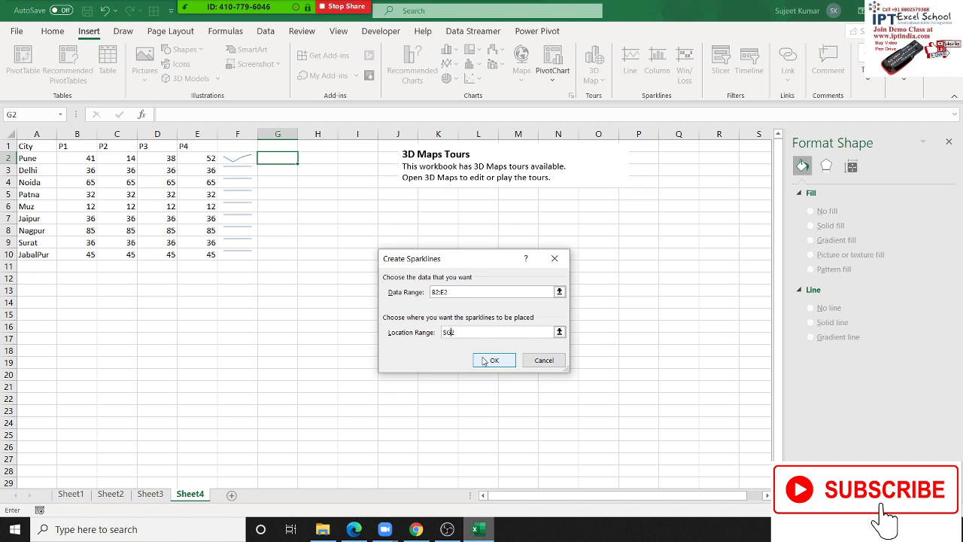
pyautogui.click(484, 361)
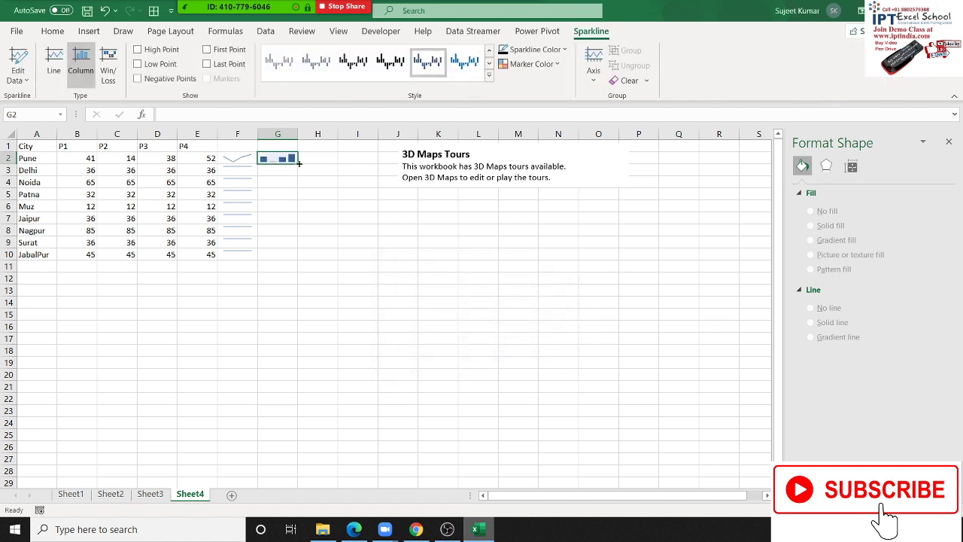
# - Fill the column sparkline down to G10, then delete Pune's sparkline in G2
pyautogui.moveTo(299, 163); pyautogui.dragTo(301, 255)
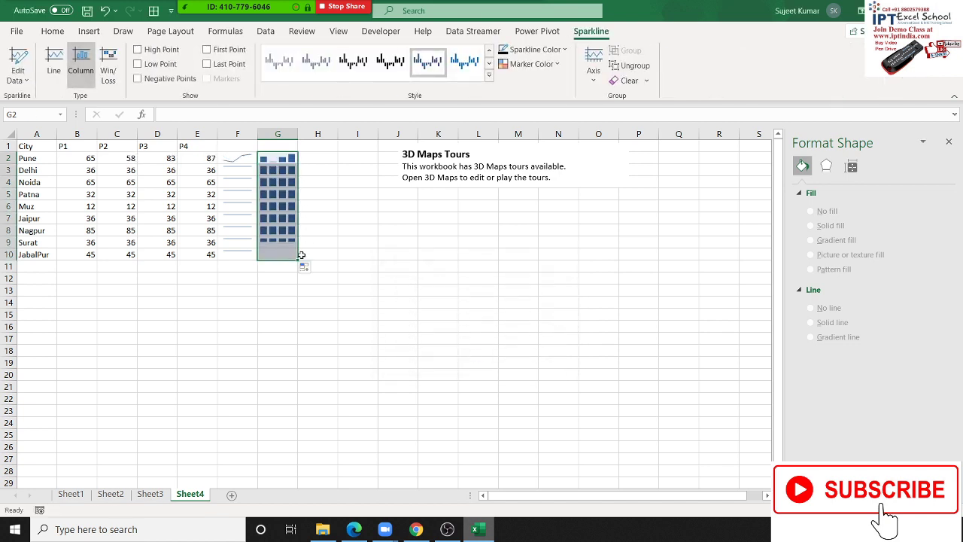
pyautogui.click(333, 189)
pyautogui.click(284, 159)
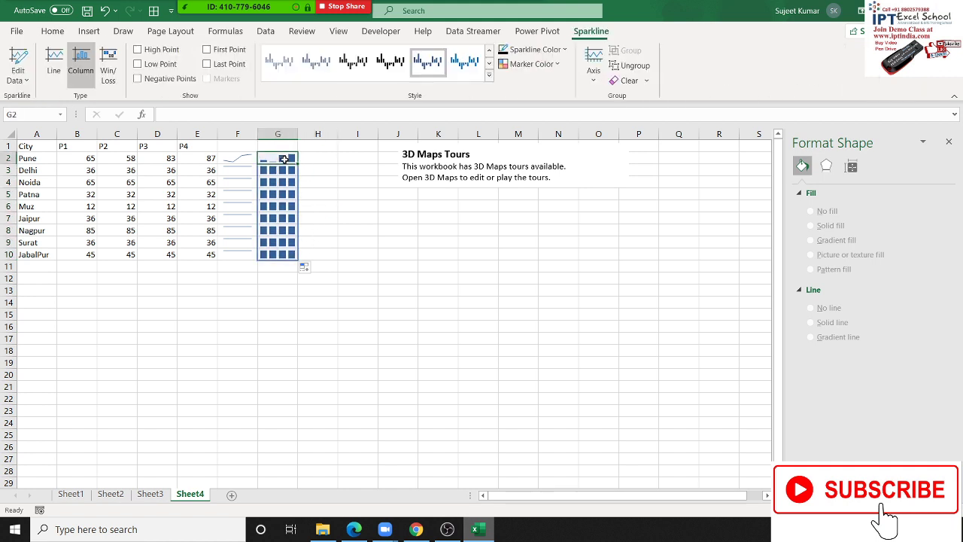
pyautogui.press('Delete')
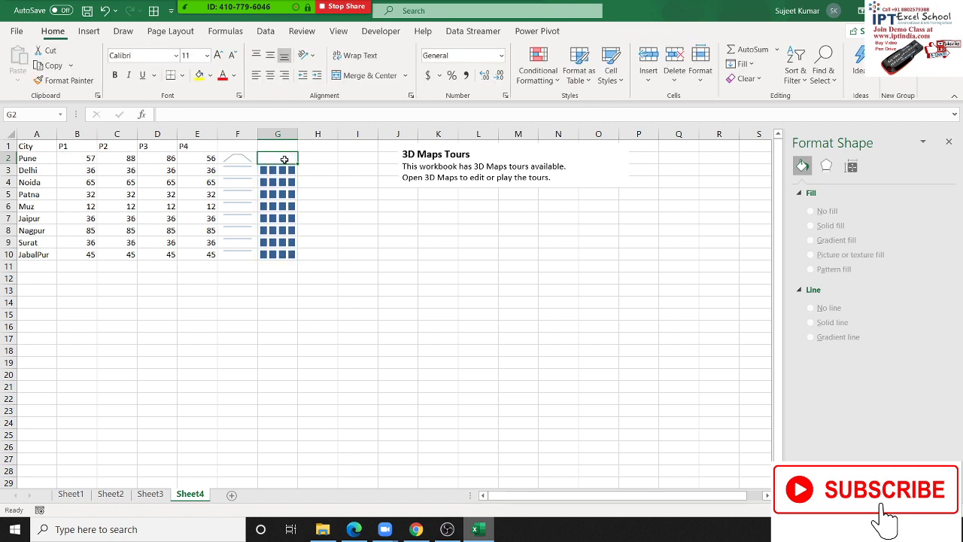
# - Undo the deletion and rebuild the B2:E2 sparkline in G2, filled down through G10
pyautogui.hotkey('ctrl', 'z')
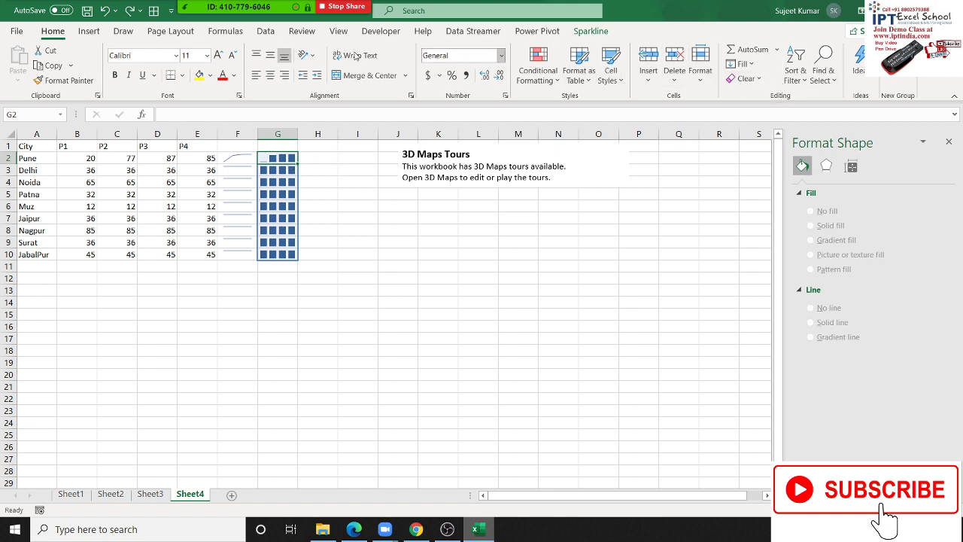
pyautogui.click(90, 31)
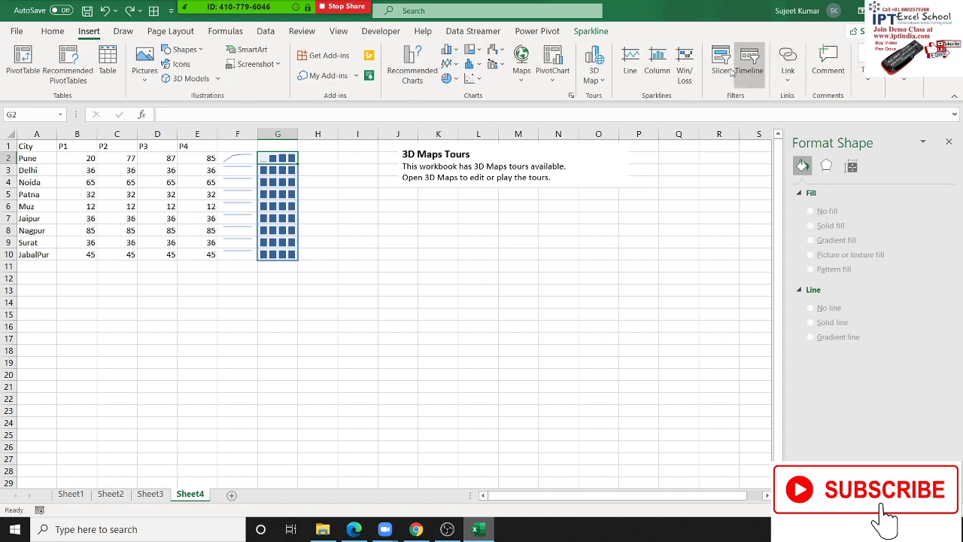
pyautogui.click(629, 64)
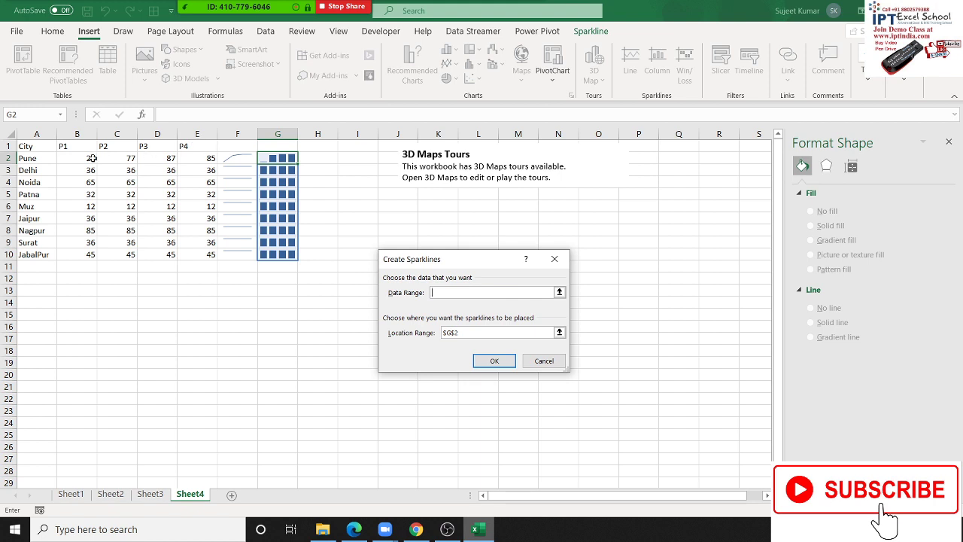
pyautogui.moveTo(91, 158); pyautogui.dragTo(185, 159)
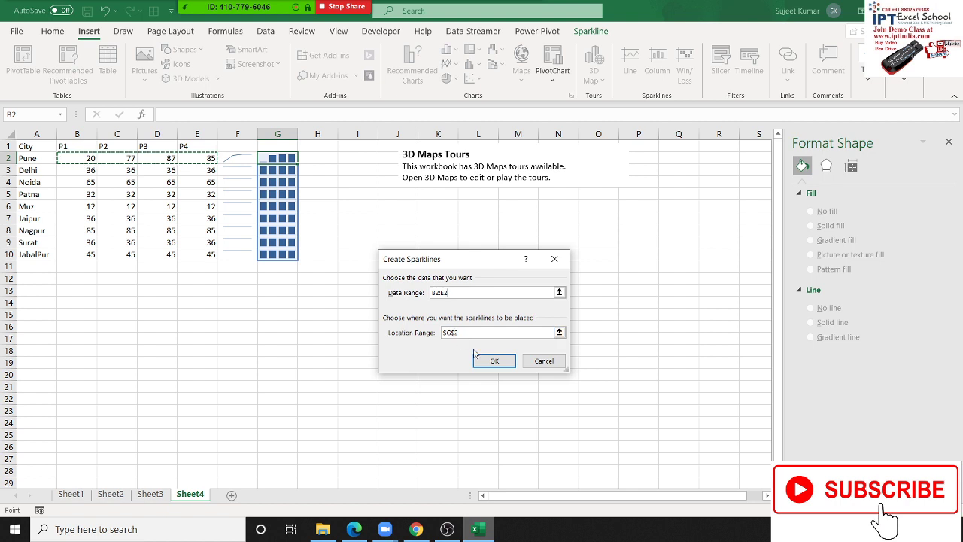
pyautogui.click(494, 361)
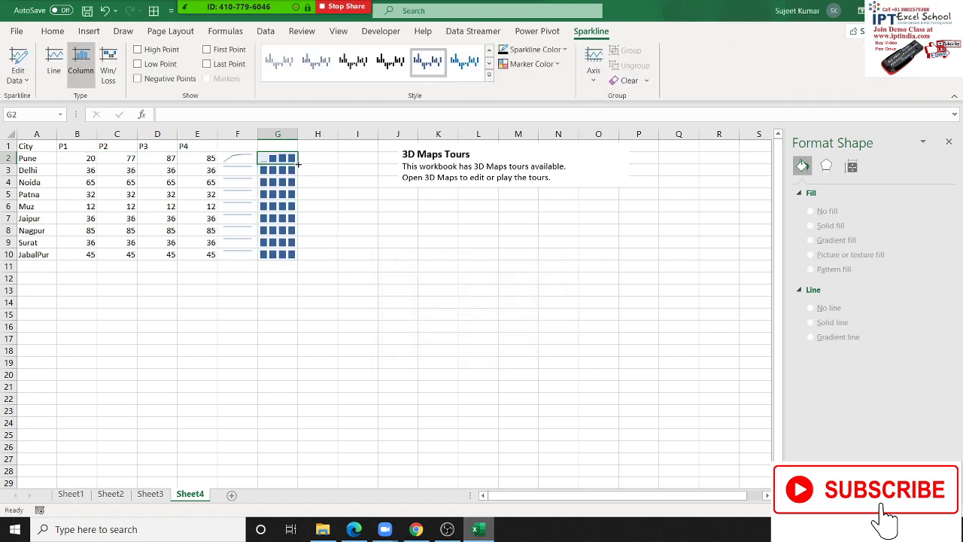
pyautogui.moveTo(298, 162); pyautogui.dragTo(295, 258)
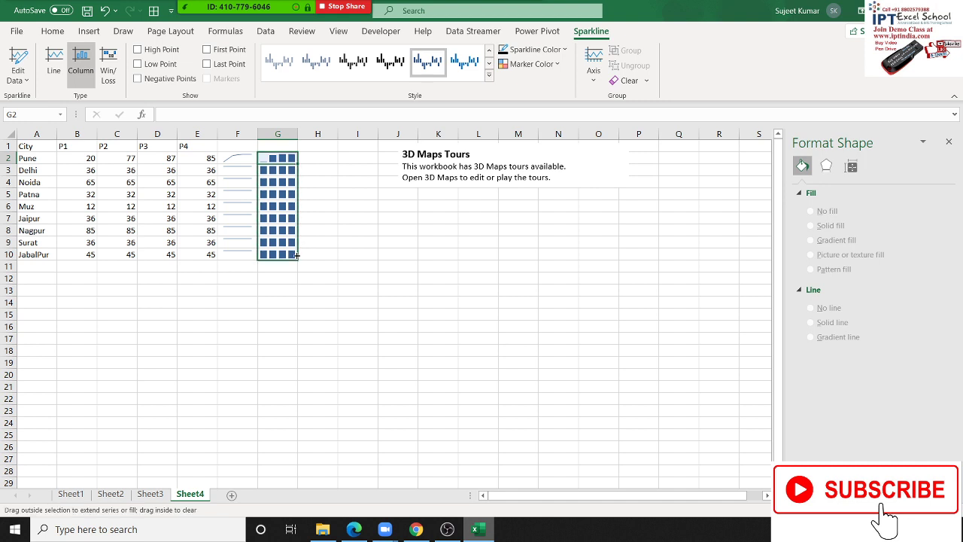
pyautogui.click(359, 210)
pyautogui.click(281, 157)
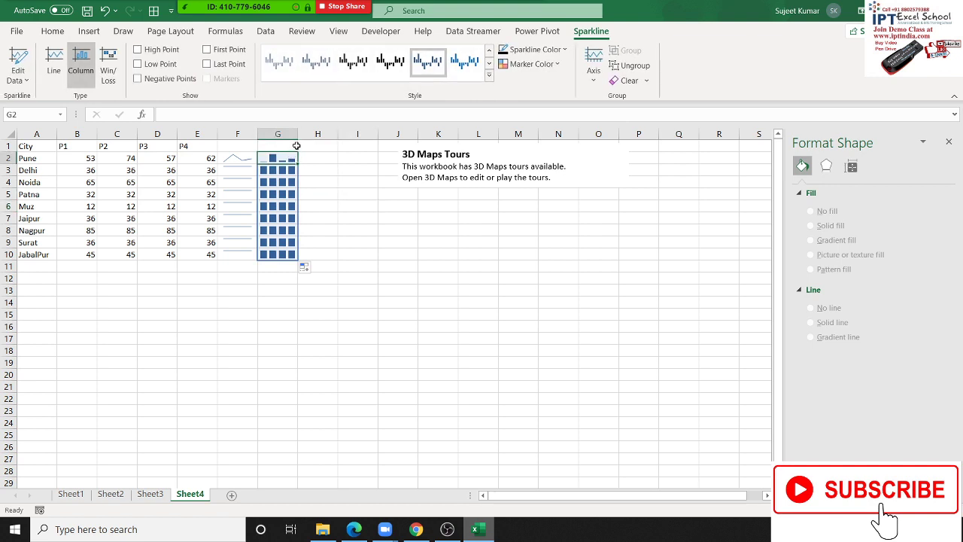
# - Widen column G and make the Noida row taller so the sparklines enlarge
pyautogui.moveTo(298, 137); pyautogui.dragTo(335, 137)
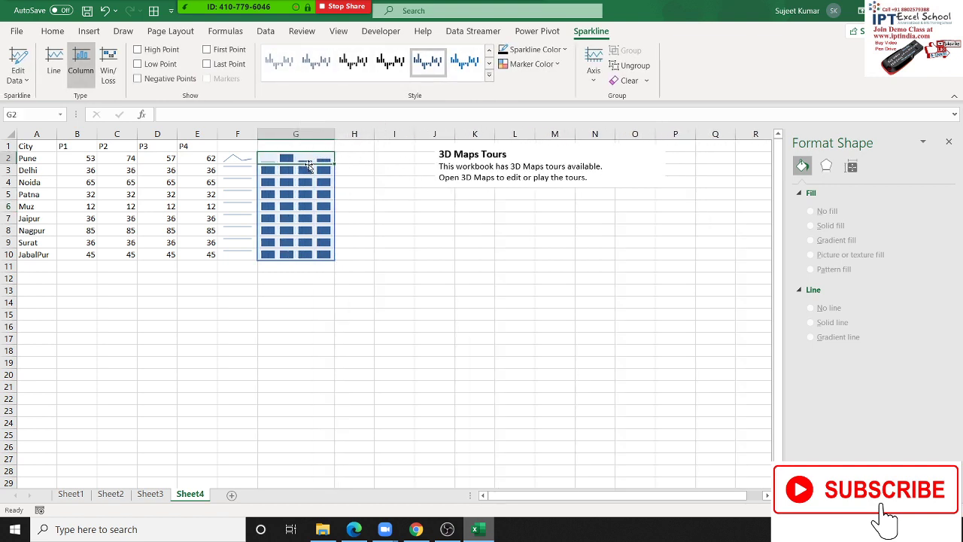
pyautogui.click(308, 167)
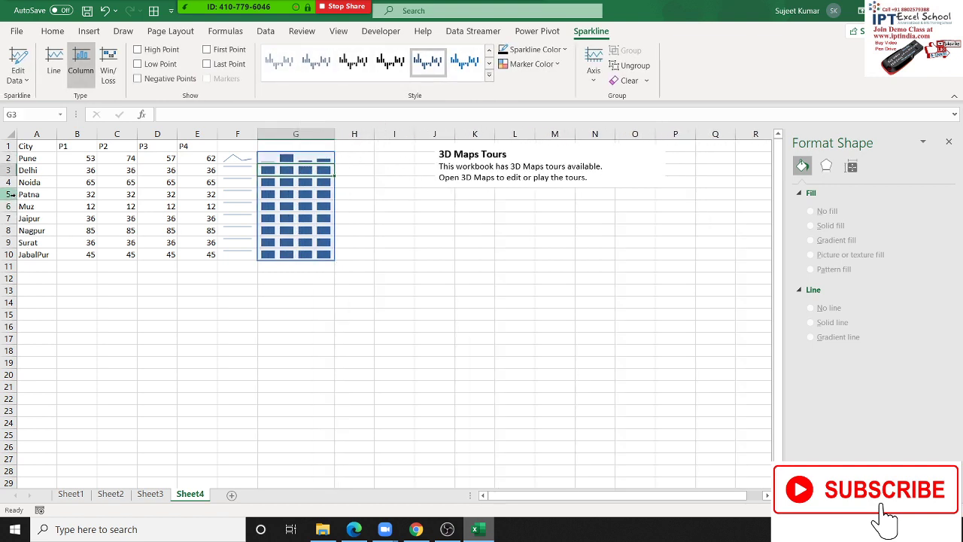
pyautogui.moveTo(14, 188); pyautogui.dragTo(14, 198)
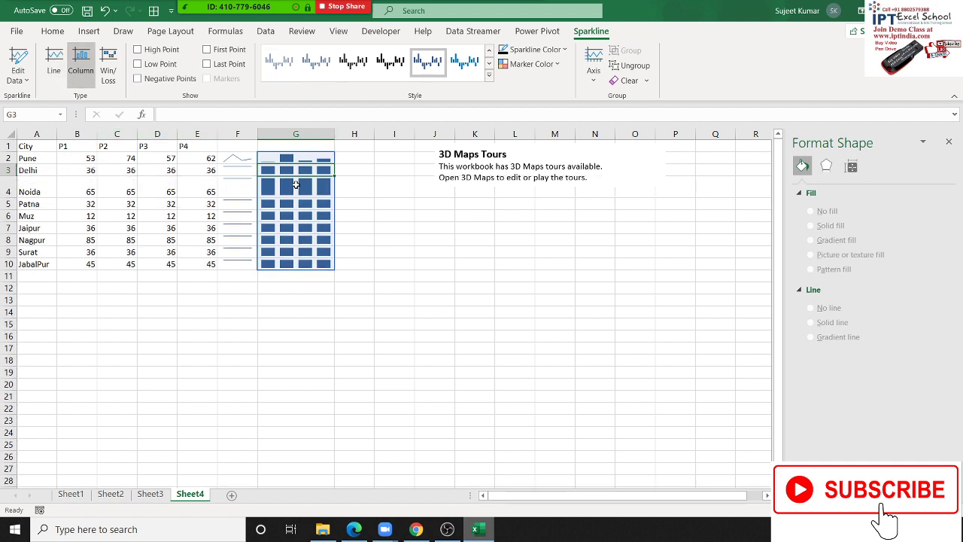
pyautogui.click(288, 225)
pyautogui.click(299, 241)
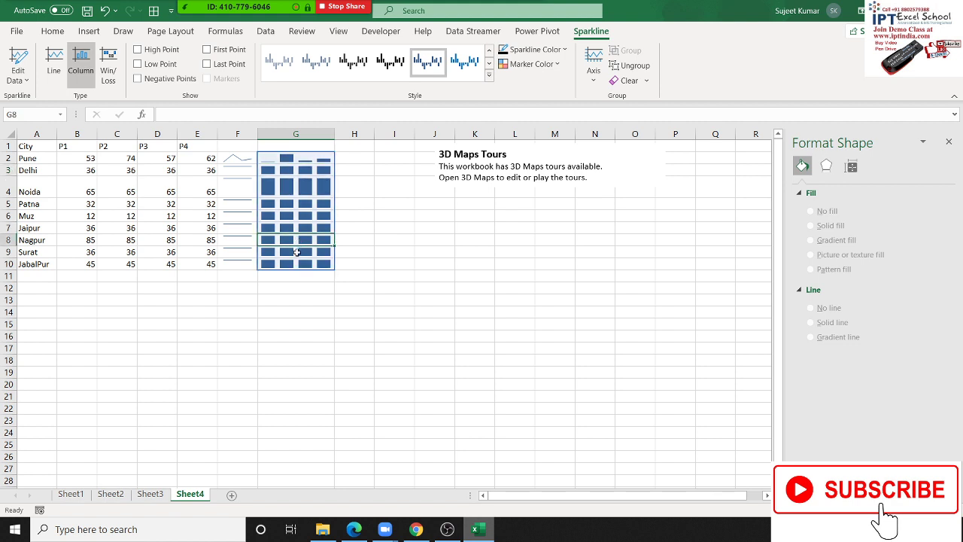
pyautogui.click(399, 199)
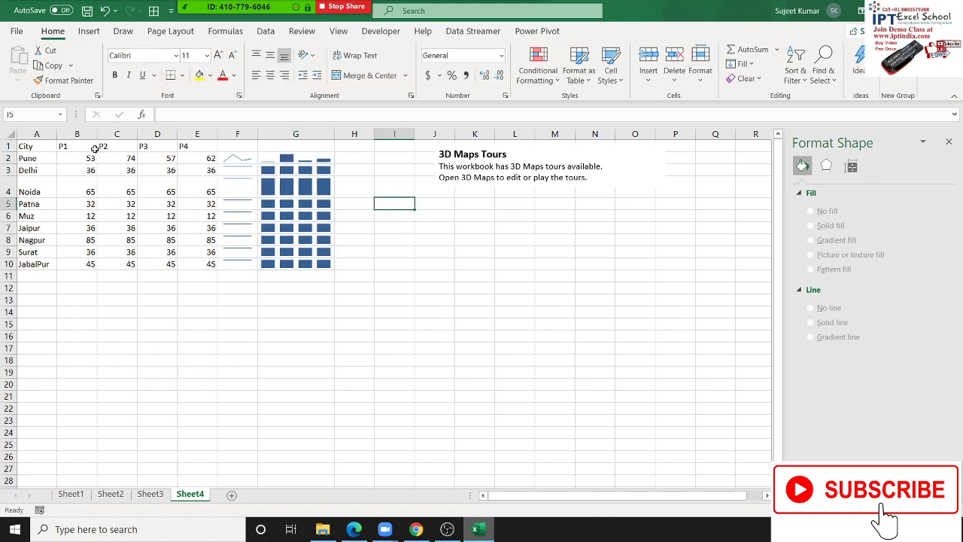
# - Copy the City and P1–P4 table A1:E10 and paste it as values onto a new sheet
pyautogui.moveTo(34, 147); pyautogui.dragTo(187, 263)
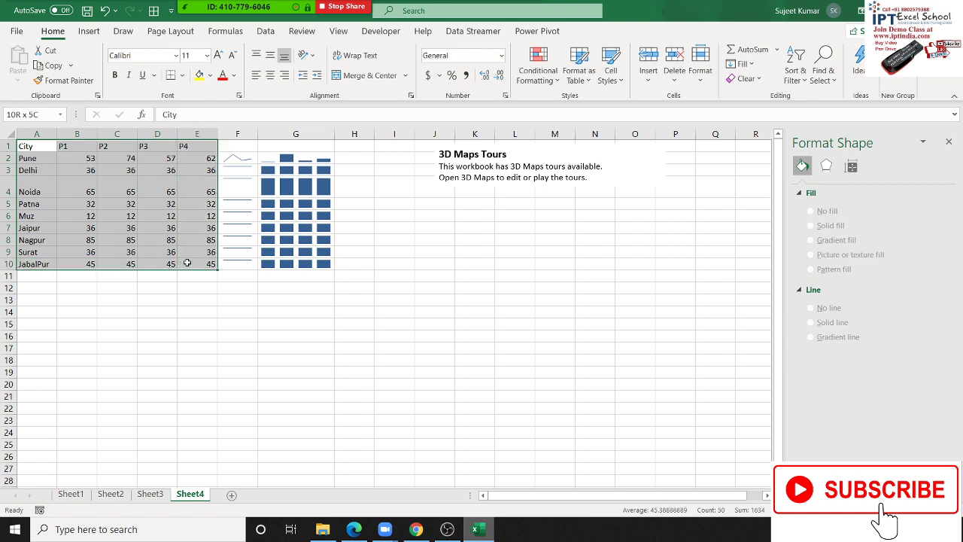
pyautogui.hotkey('ctrl', 'c')
pyautogui.click(232, 495)
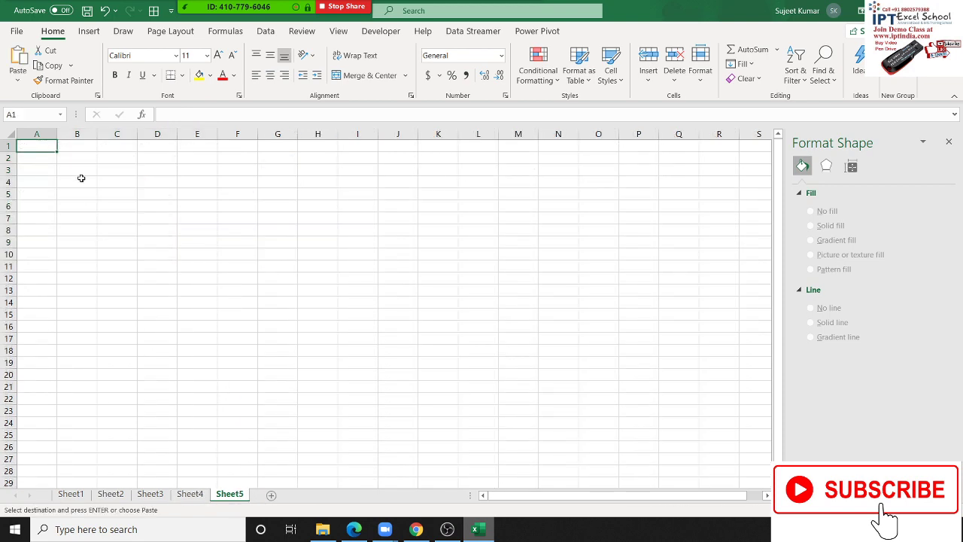
pyautogui.click(18, 80)
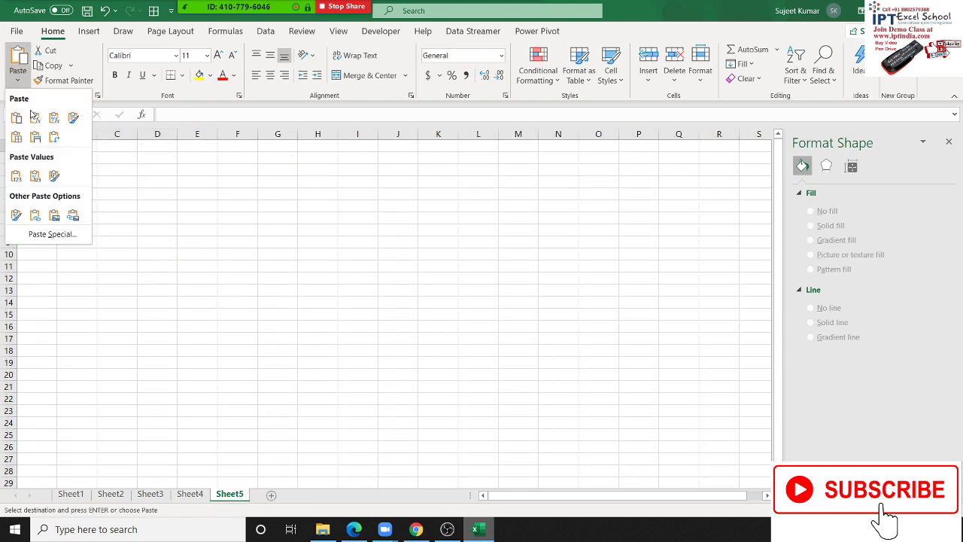
pyautogui.click(16, 179)
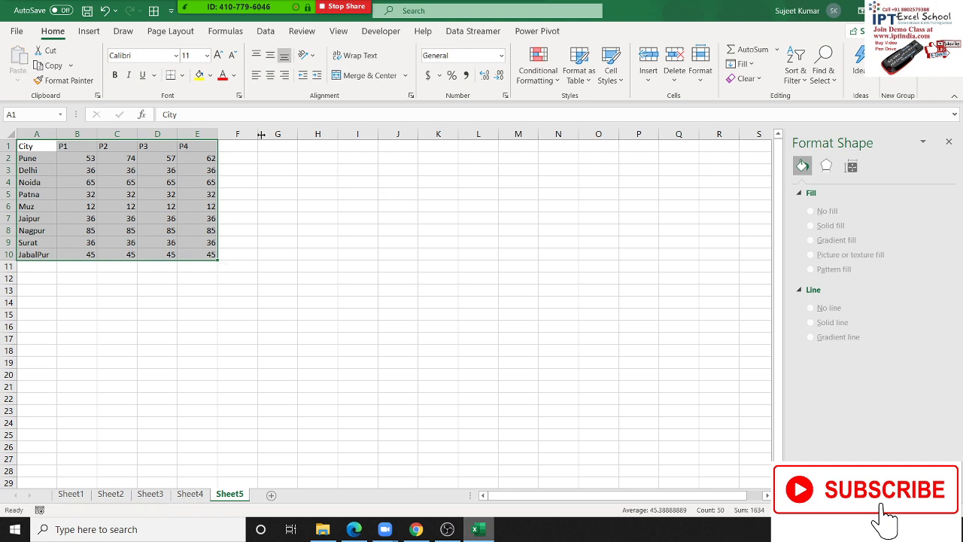
# - Widen column F and make row 2 taller, then select F2 for a sparkline
pyautogui.moveTo(262, 134); pyautogui.dragTo(308, 134)
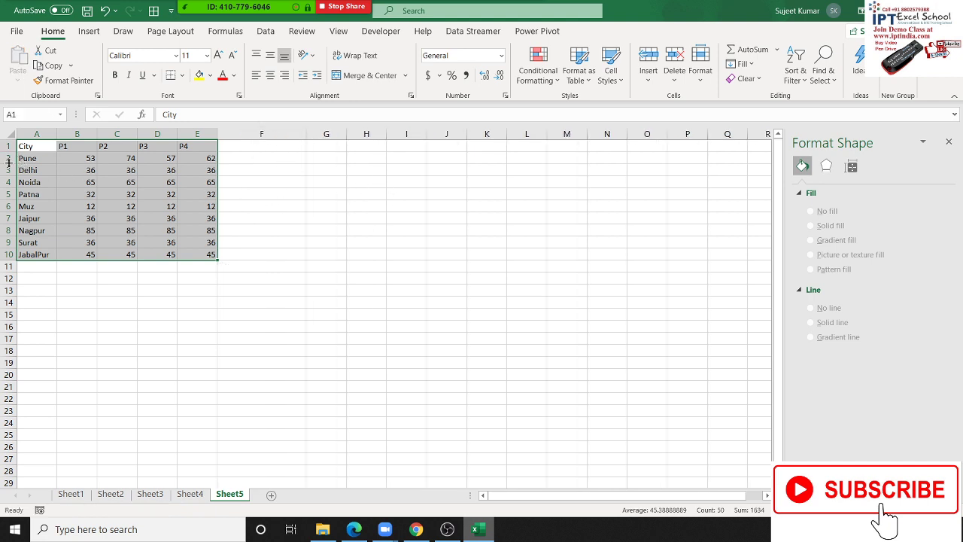
pyautogui.moveTo(8, 163); pyautogui.dragTo(8, 180)
pyautogui.click(256, 158)
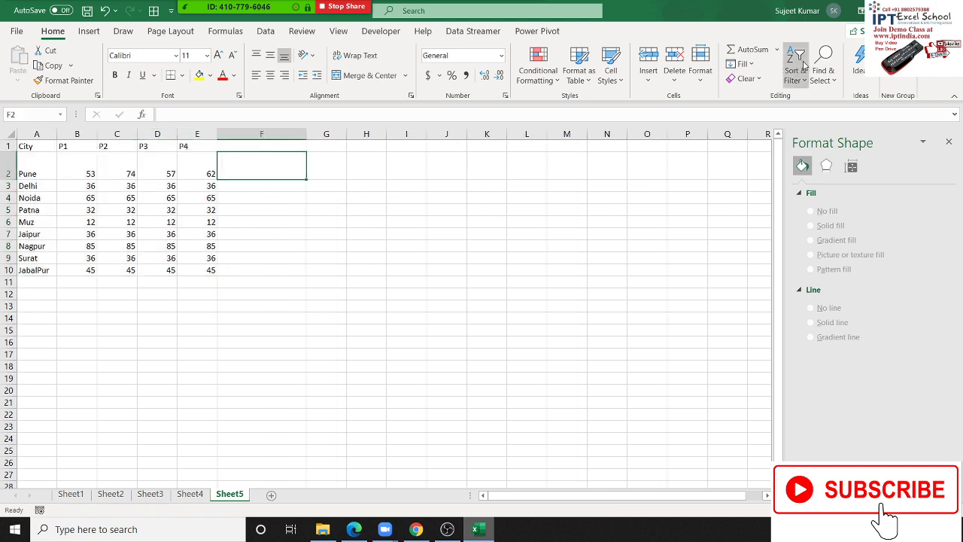
pyautogui.click(88, 36)
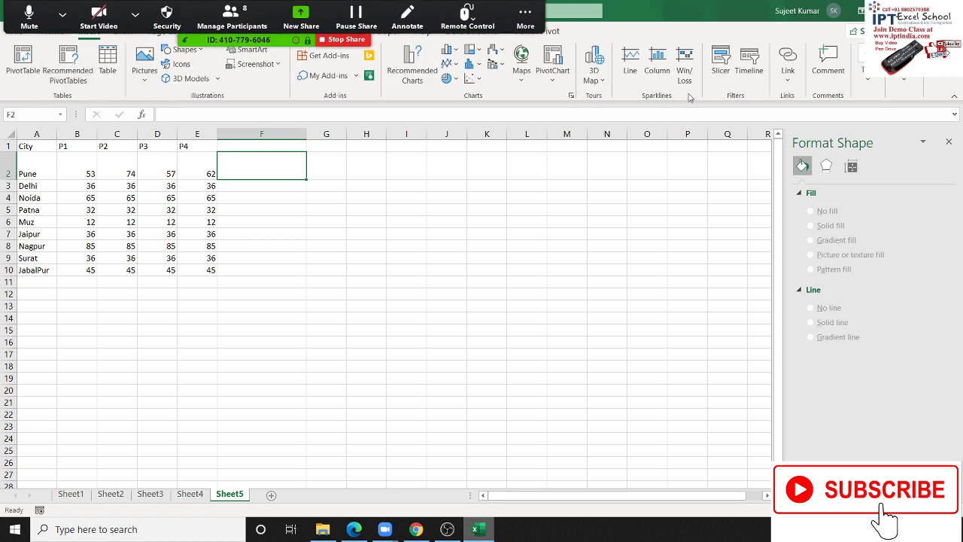
# - Insert a column sparkline in F2 charting Pune's values B2:E2
pyautogui.click(663, 79)
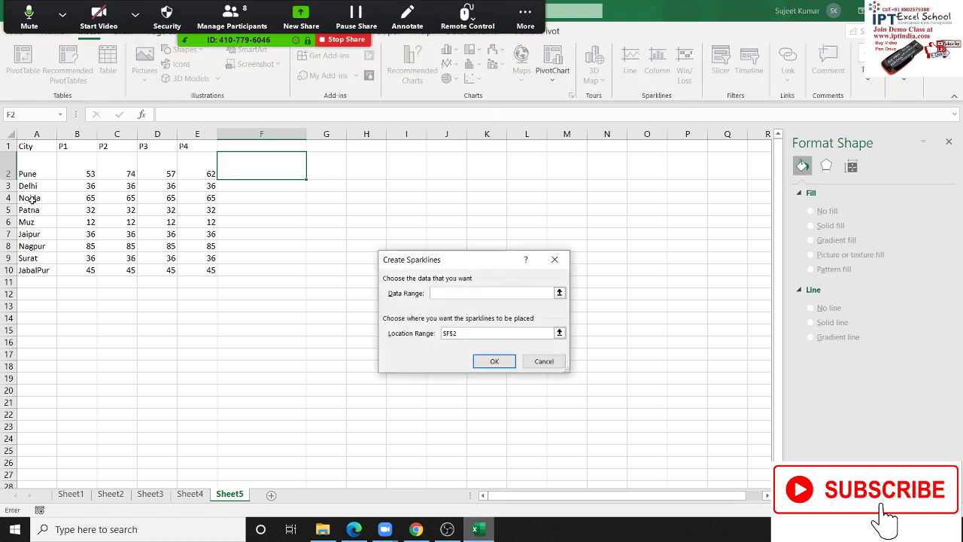
pyautogui.moveTo(73, 169); pyautogui.dragTo(203, 165)
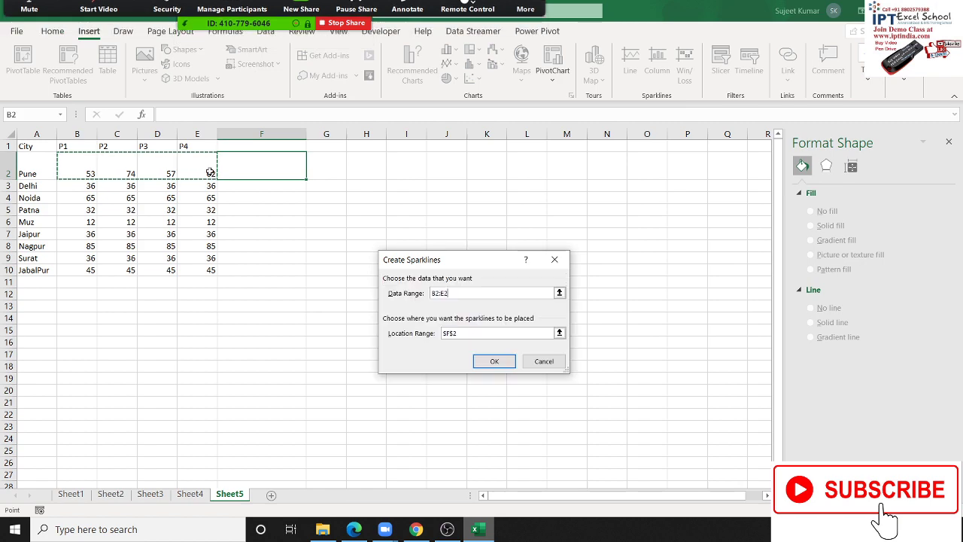
pyautogui.click(495, 361)
pyautogui.click(268, 194)
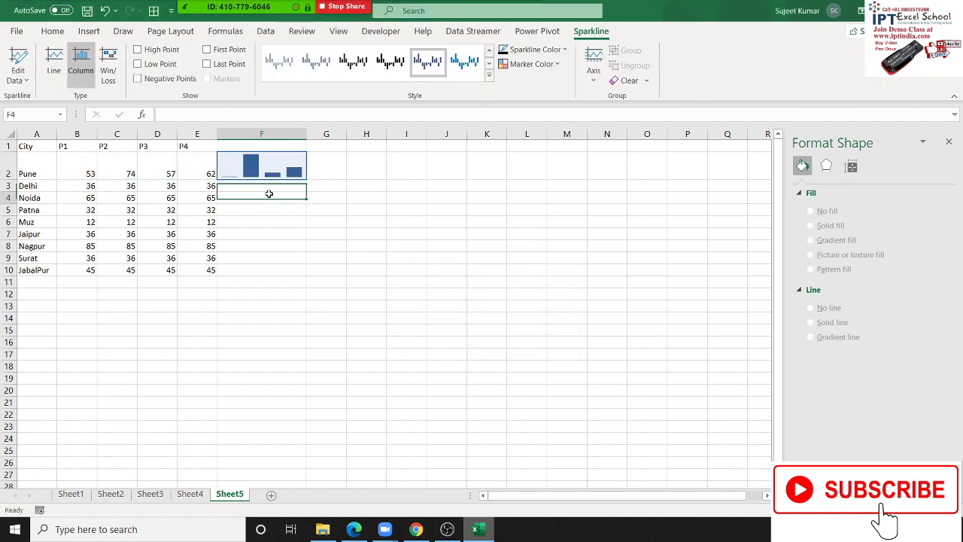
# - Insert a column sparkline in F3 charting Delhi's values B3:E3
pyautogui.click(268, 187)
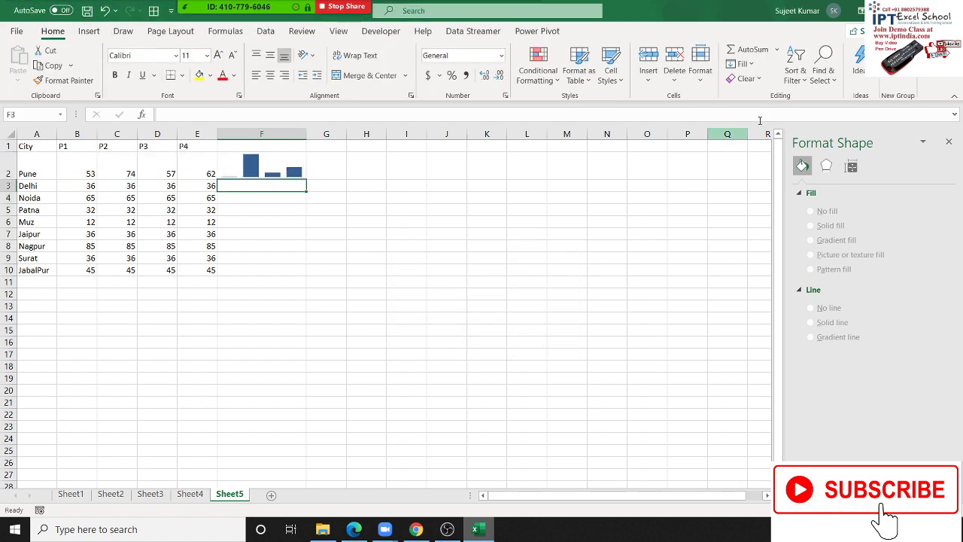
pyautogui.click(88, 31)
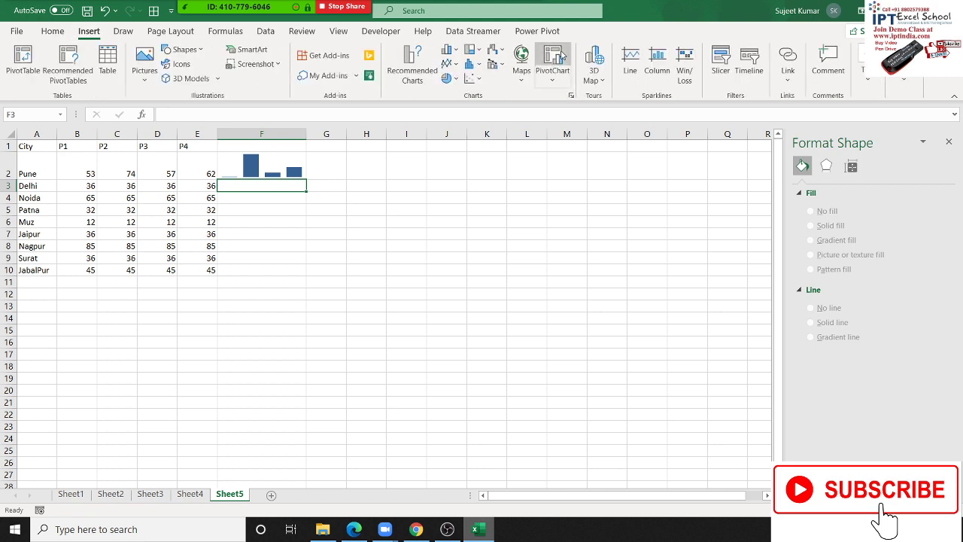
pyautogui.click(657, 64)
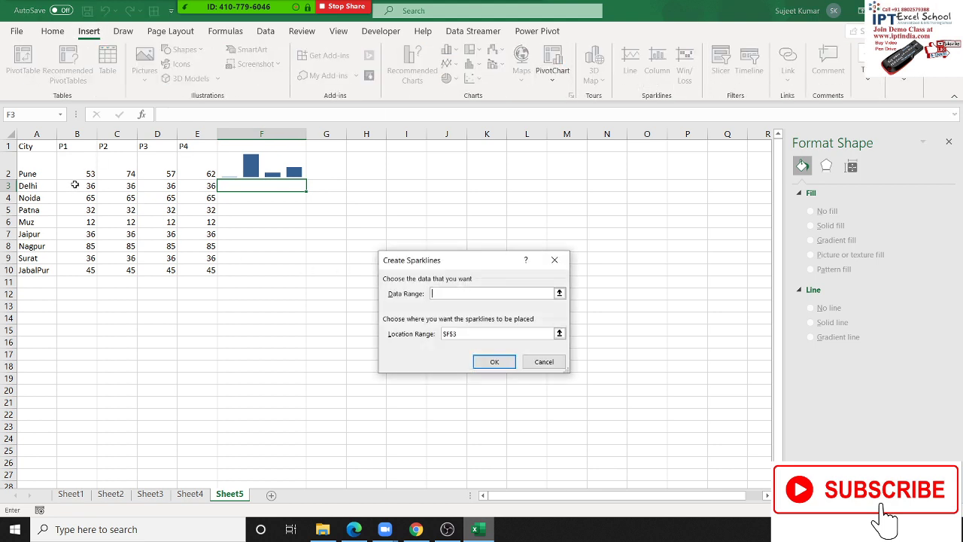
pyautogui.moveTo(75, 184); pyautogui.dragTo(203, 186)
pyautogui.click(494, 362)
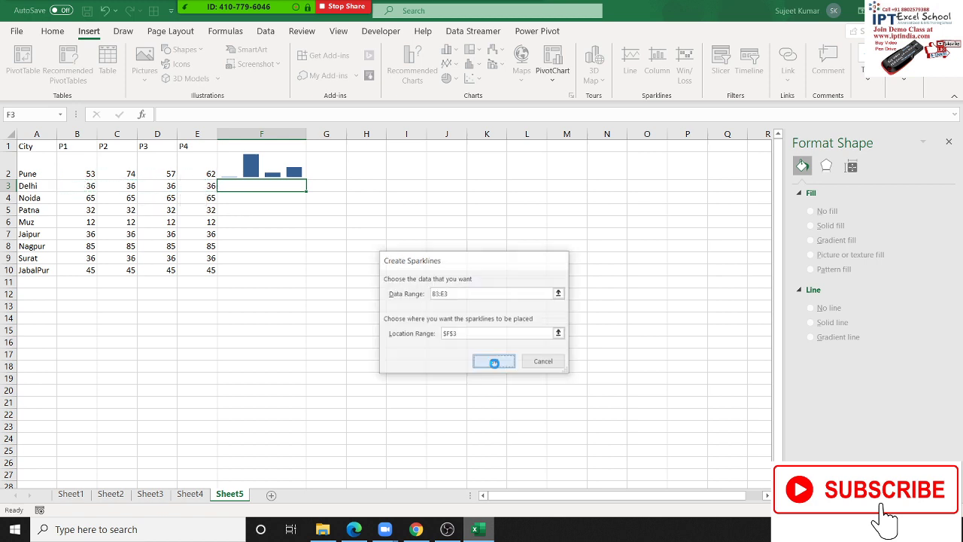
pyautogui.click(330, 266)
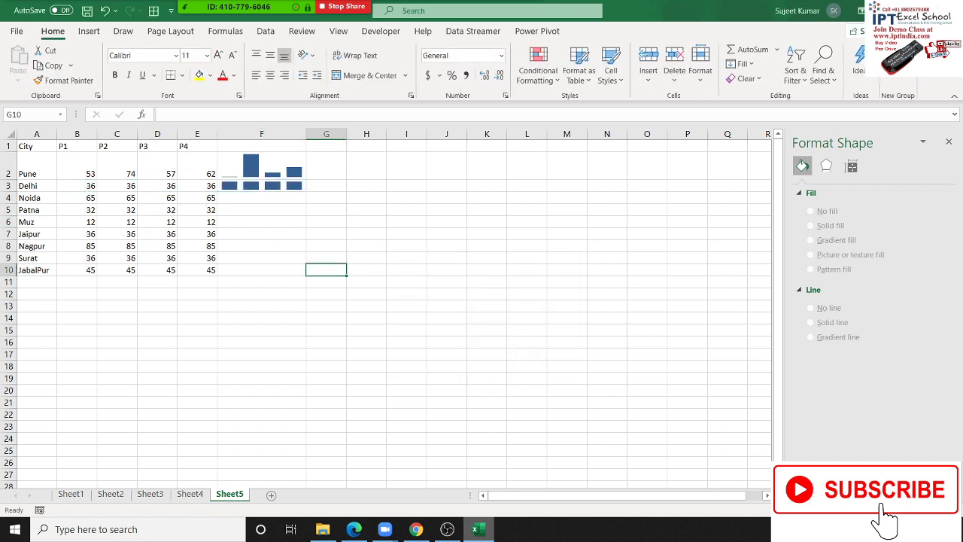
# - Make row 3 taller so Delhi's sparkline in F3 is larger
pyautogui.moveTo(8, 192); pyautogui.dragTo(13, 215)
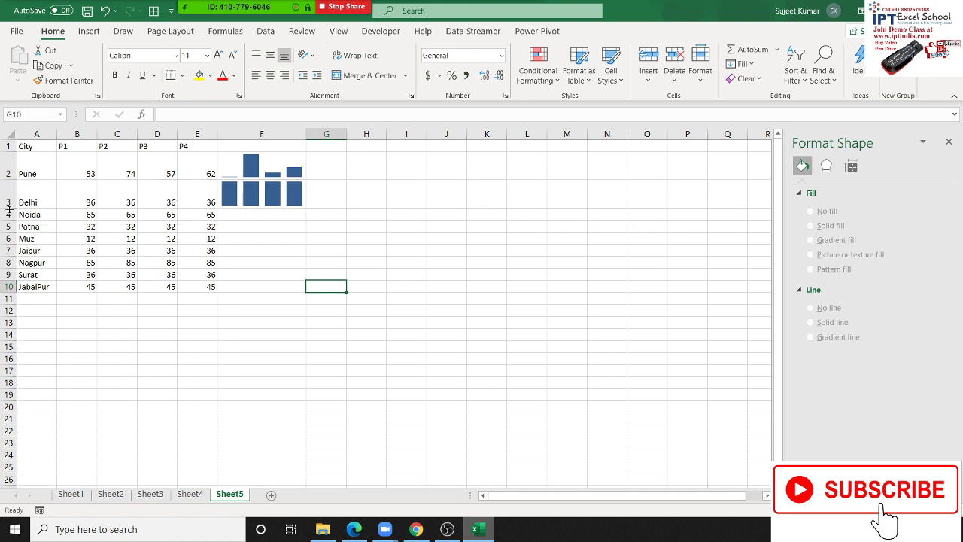
pyautogui.click(277, 203)
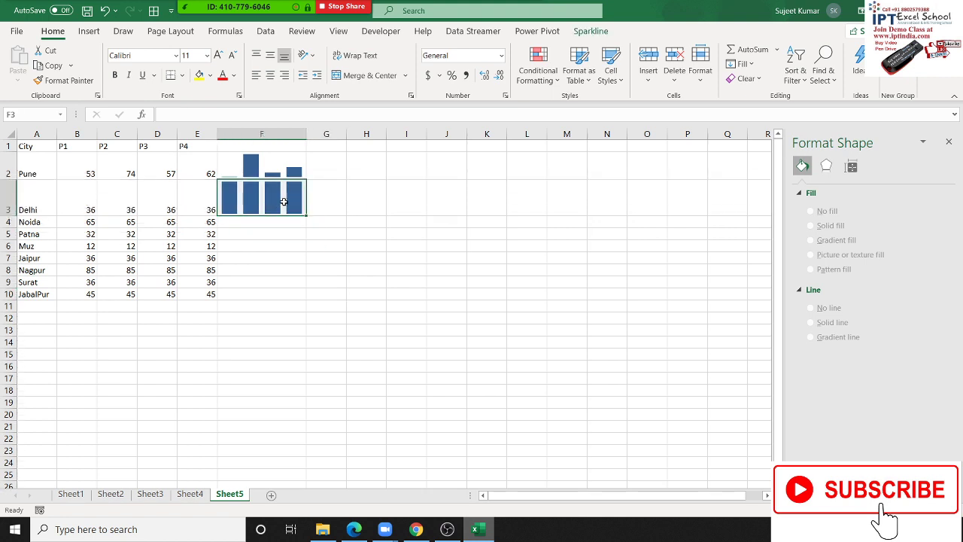
pyautogui.doubleClick(288, 200)
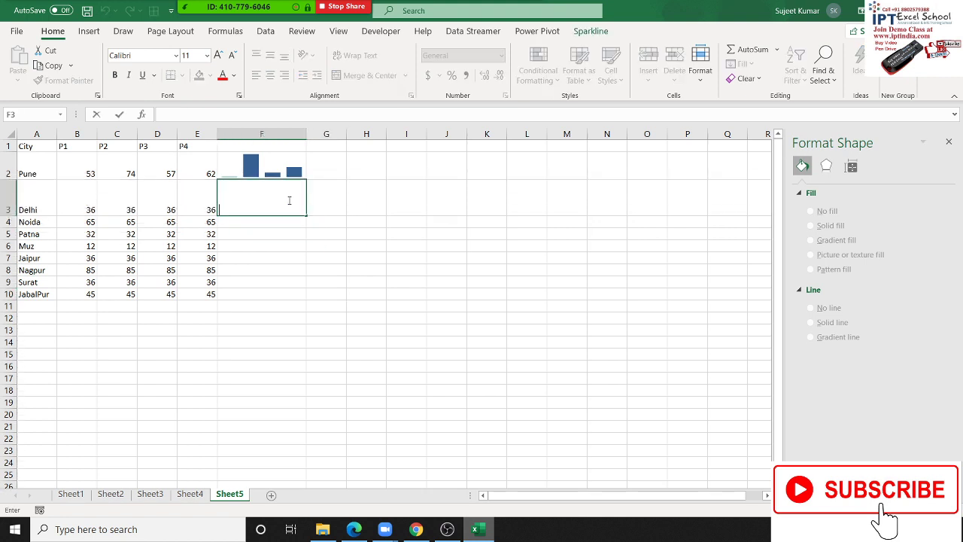
pyautogui.press('Escape')
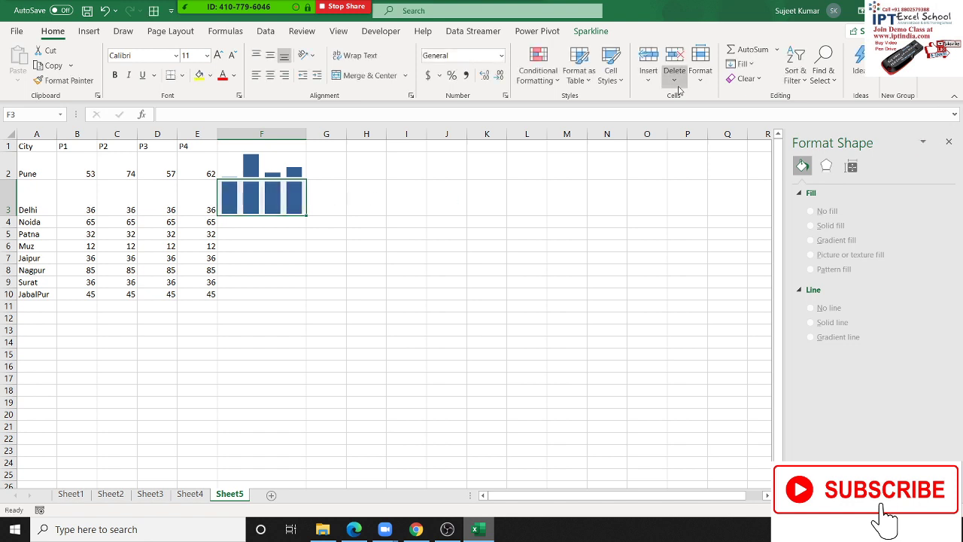
# - Fill the column sparklines from F2:F3 down to F10 for every city
pyautogui.moveTo(286, 173); pyautogui.dragTo(313, 303)
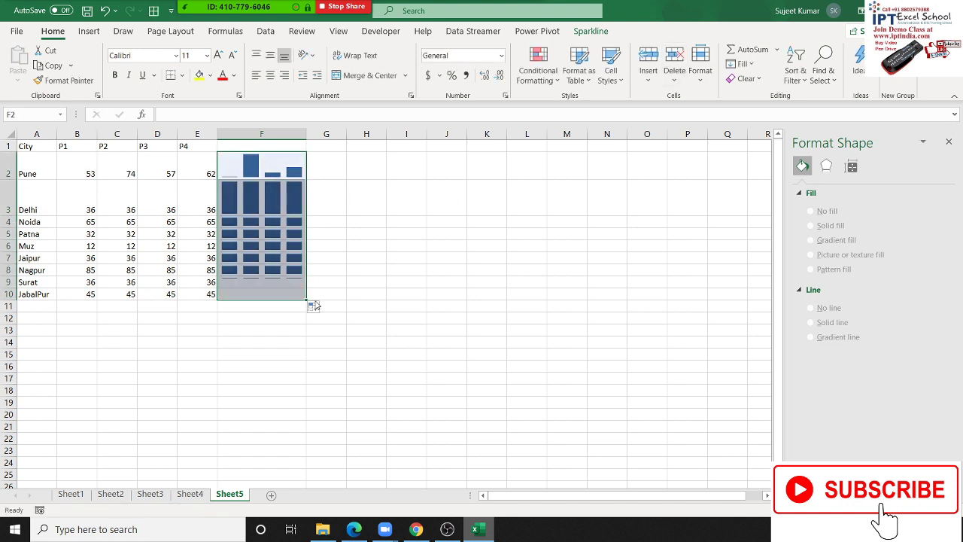
pyautogui.click(297, 257)
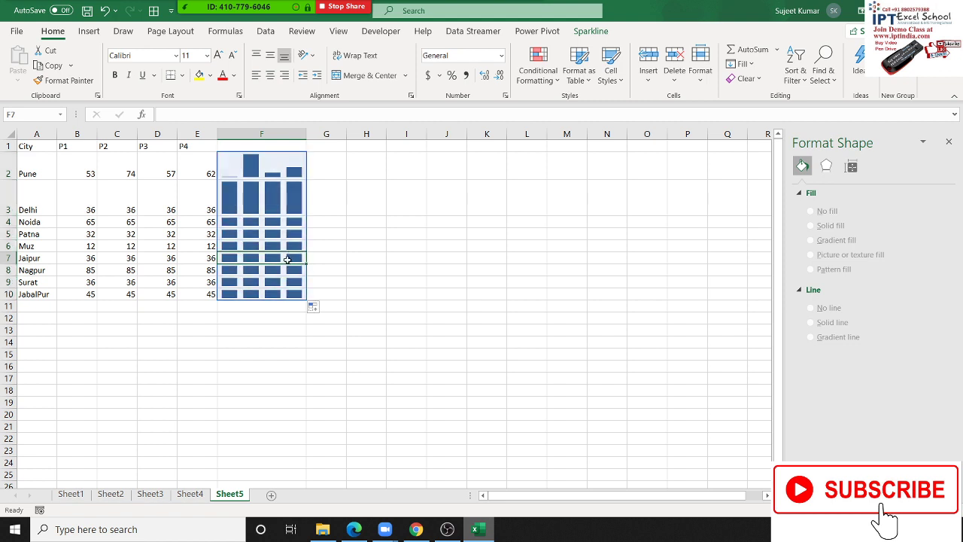
pyautogui.click(362, 250)
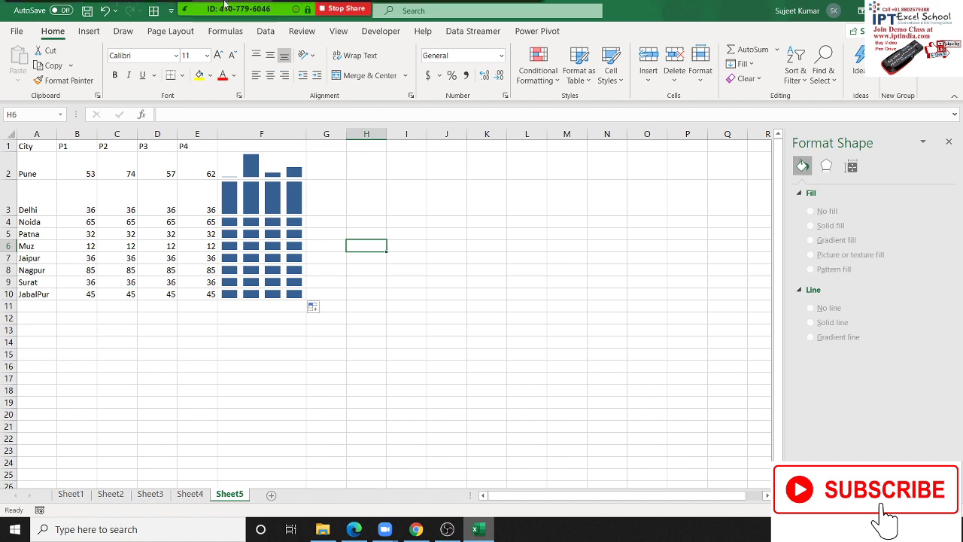
pyautogui.click(472, 201)
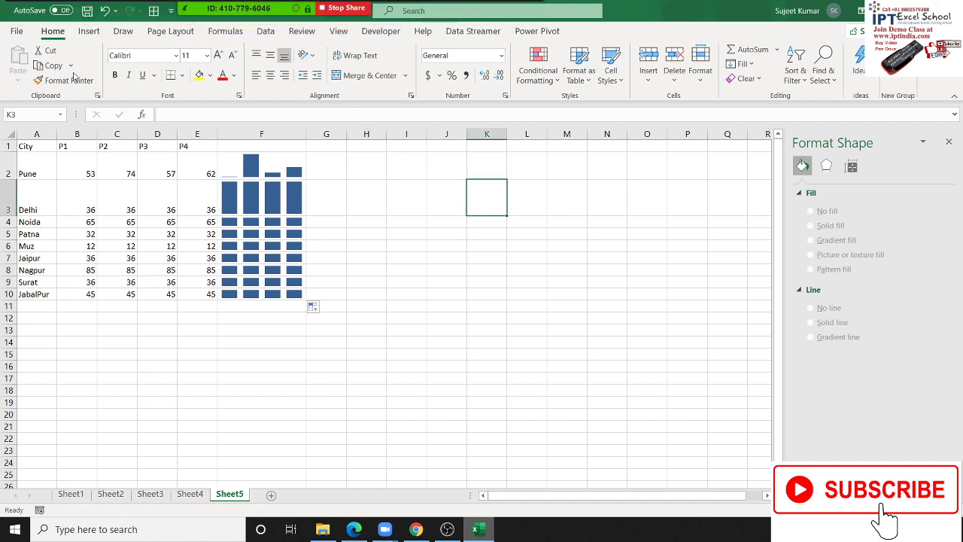
pyautogui.click(89, 31)
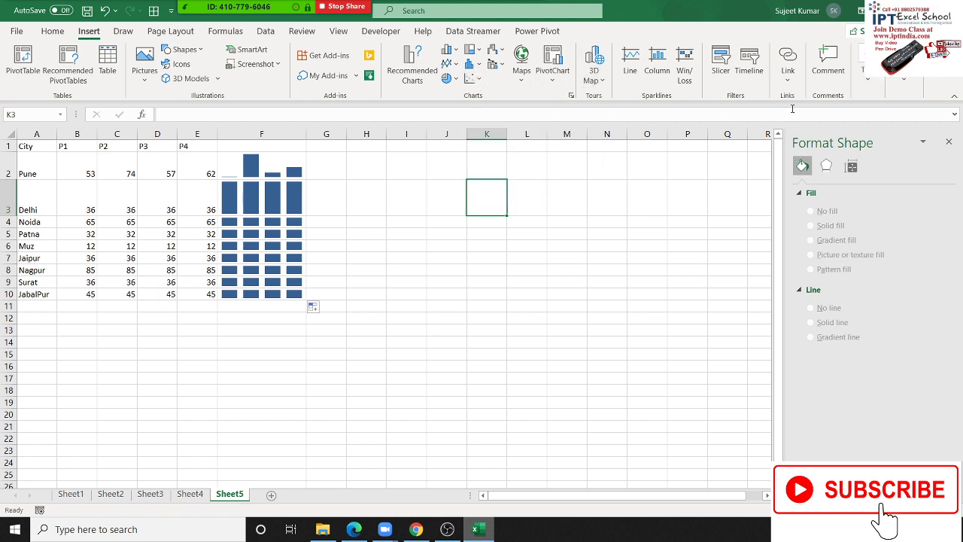
pyautogui.click(170, 30)
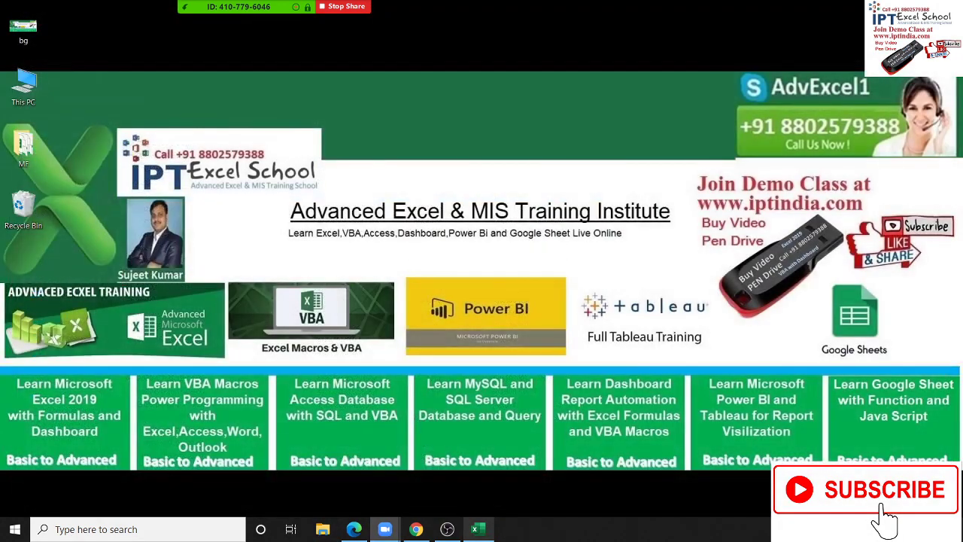
# - Review the meeting's participants list, then close it
pyautogui.click(233, 21)
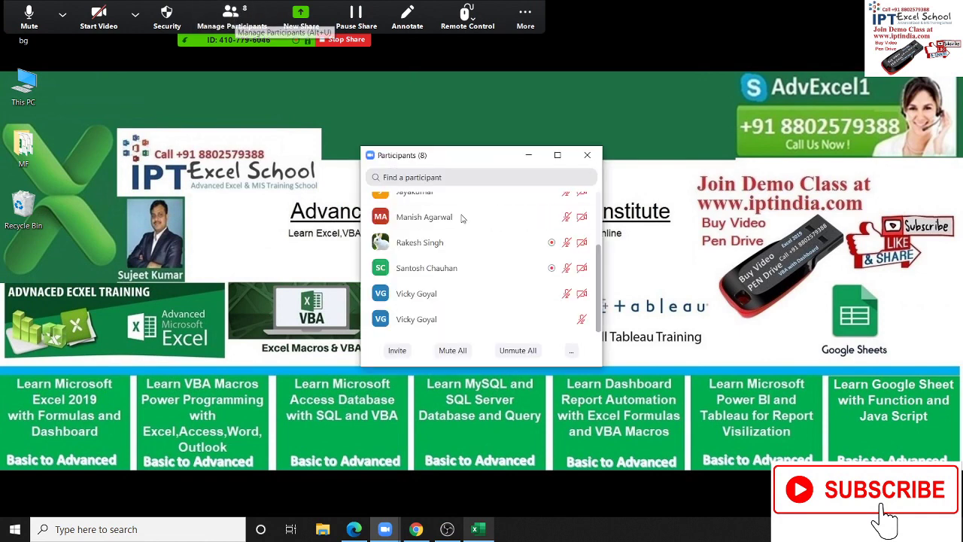
pyautogui.scroll(1, 602, 258)
pyautogui.scroll(1, 603, 258)
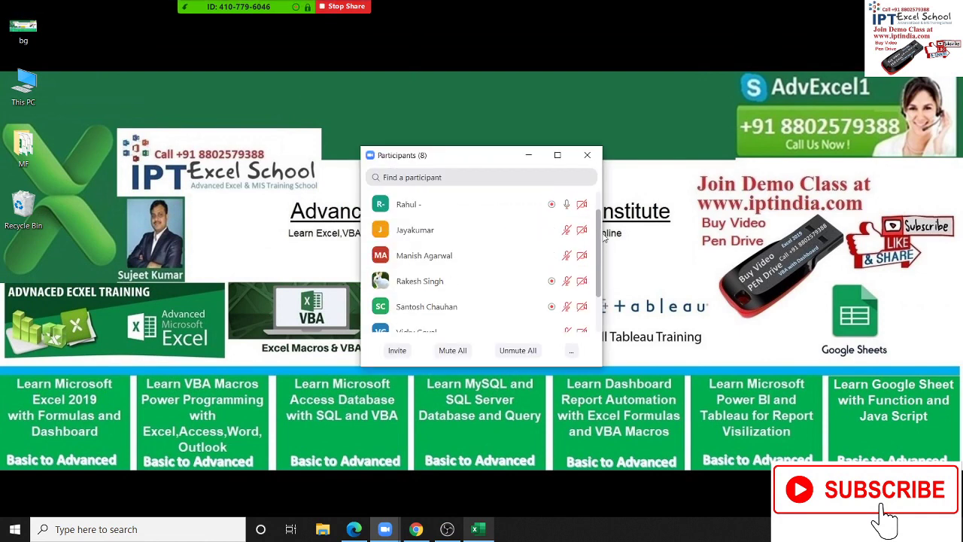
pyautogui.click(587, 155)
pyautogui.moveTo(281, 8)
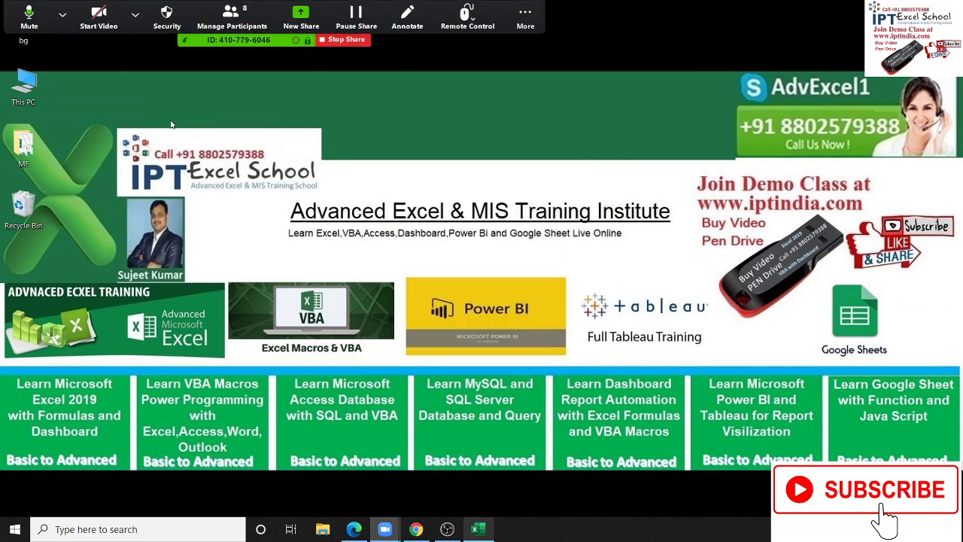
# - End the Zoom meeting for all participants
pyautogui.click(520, 14)
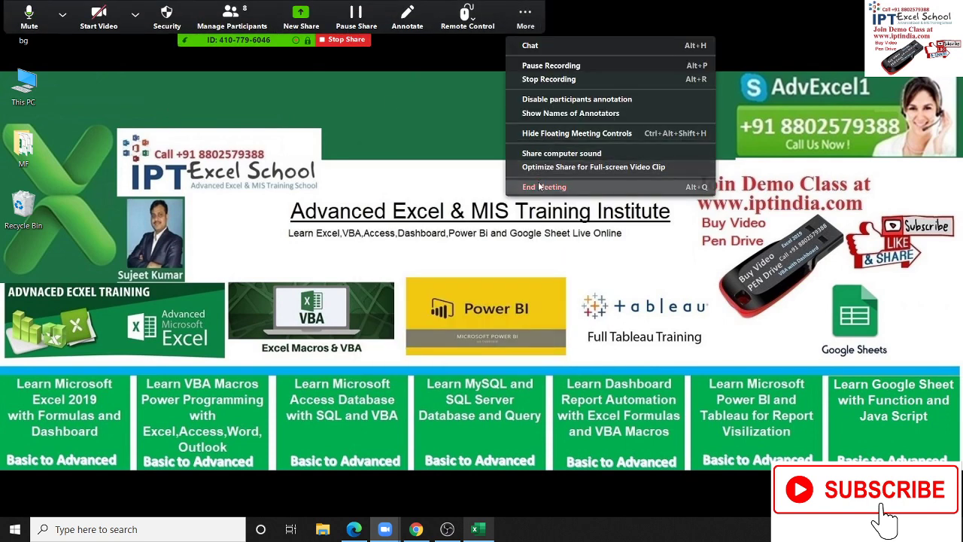
pyautogui.click(539, 188)
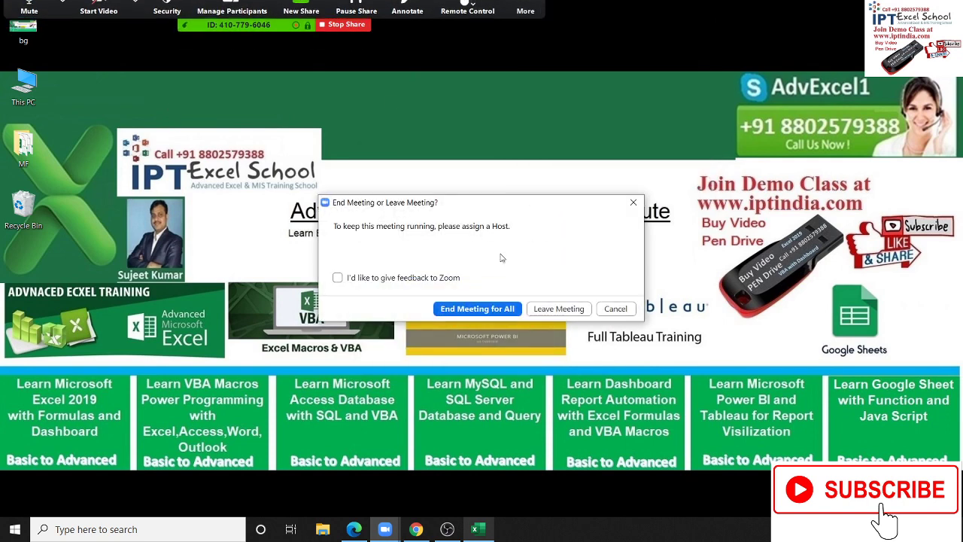
pyautogui.click(479, 310)
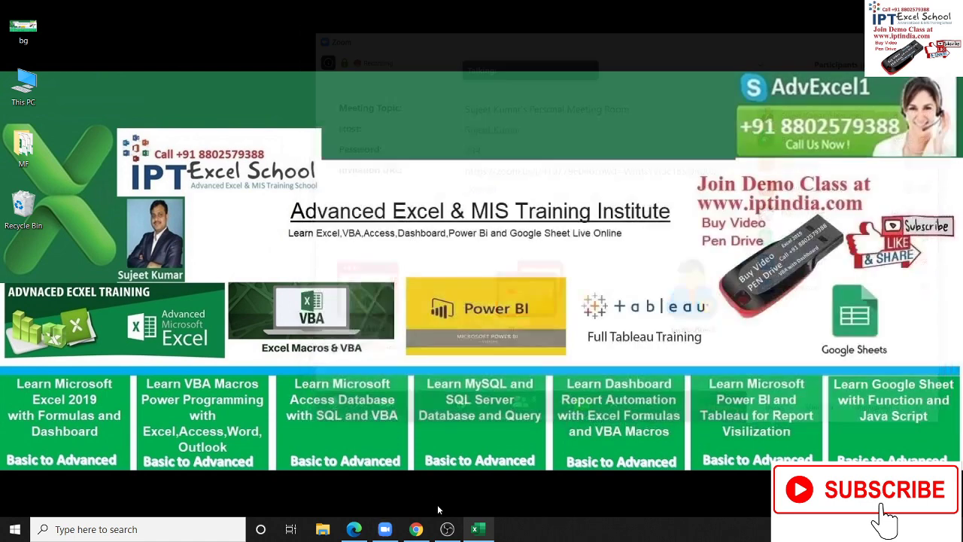